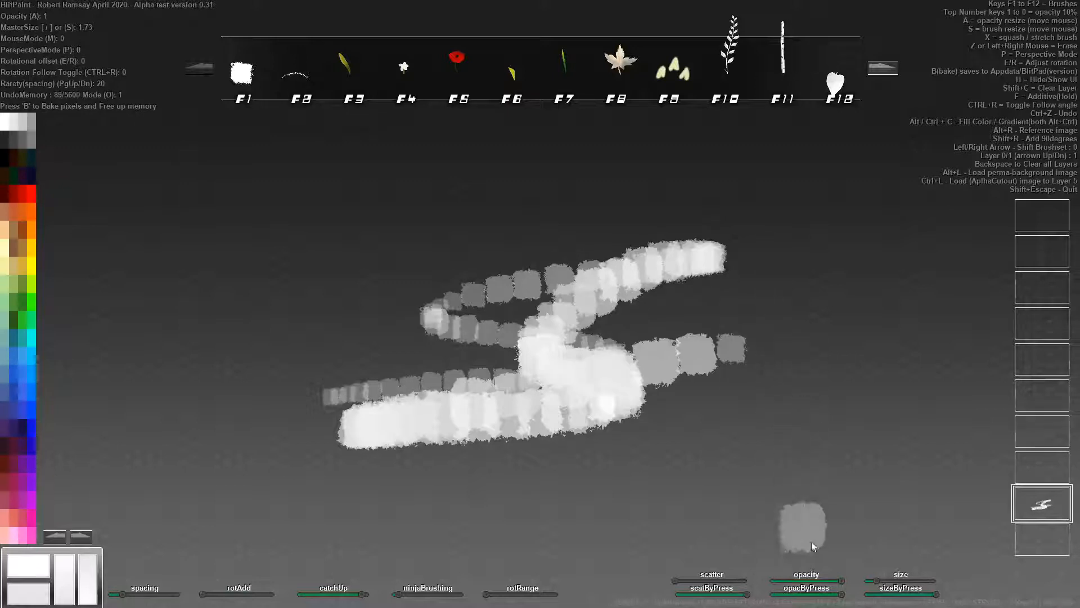
Lower the square brush's opacity to 0.15 and reduce its opacByPress, painting white test strokes around the canvas
{"action": "left_click", "coordinate": [806, 580]}
{"action": "mouse_move", "coordinate": [840, 525]}
{"action": "left_mouse_down"}
{"action": "mouse_move", "coordinate": [830, 418]}
{"action": "mouse_move", "coordinate": [845, 286]}
{"action": "mouse_move", "coordinate": [864, 483]}
{"action": "left_mouse_up"}
{"action": "mouse_move", "coordinate": [766, 222]}
{"action": "left_mouse_down"}
{"action": "mouse_move", "coordinate": [752, 178]}
{"action": "mouse_move", "coordinate": [511, 208]}
{"action": "mouse_move", "coordinate": [297, 373]}
{"action": "left_mouse_up"}
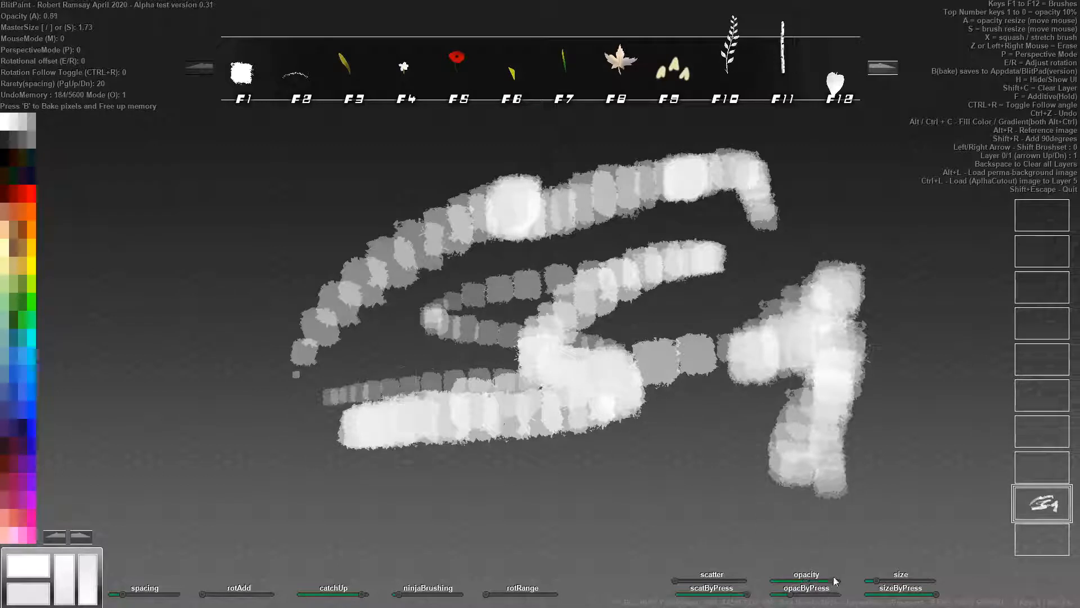
{"action": "mouse_move", "coordinate": [718, 517]}
{"action": "left_mouse_down"}
{"action": "mouse_move", "coordinate": [665, 470]}
{"action": "mouse_move", "coordinate": [653, 504]}
{"action": "mouse_move", "coordinate": [804, 509]}
{"action": "left_mouse_up"}
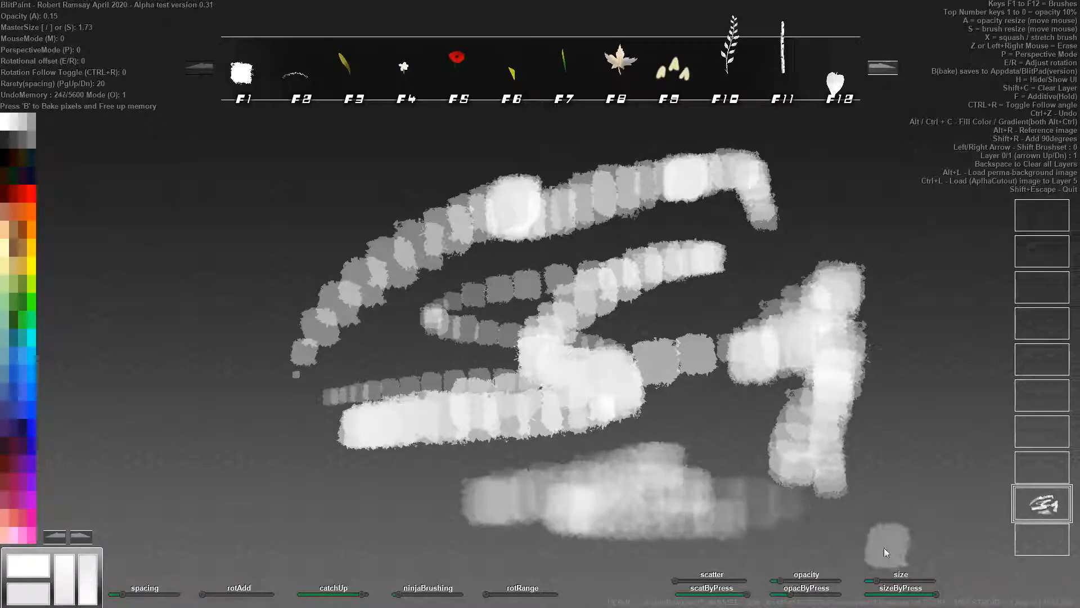
Set the brush's master size to 2.03 and raise its scatter, painting large overlapping test strokes across the canvas
{"action": "mouse_move", "coordinate": [876, 582]}
{"action": "left_mouse_down"}
{"action": "mouse_move", "coordinate": [899, 582]}
{"action": "mouse_move", "coordinate": [902, 594]}
{"action": "mouse_move", "coordinate": [888, 593]}
{"action": "mouse_move", "coordinate": [877, 477]}
{"action": "mouse_move", "coordinate": [902, 492]}
{"action": "left_mouse_up"}
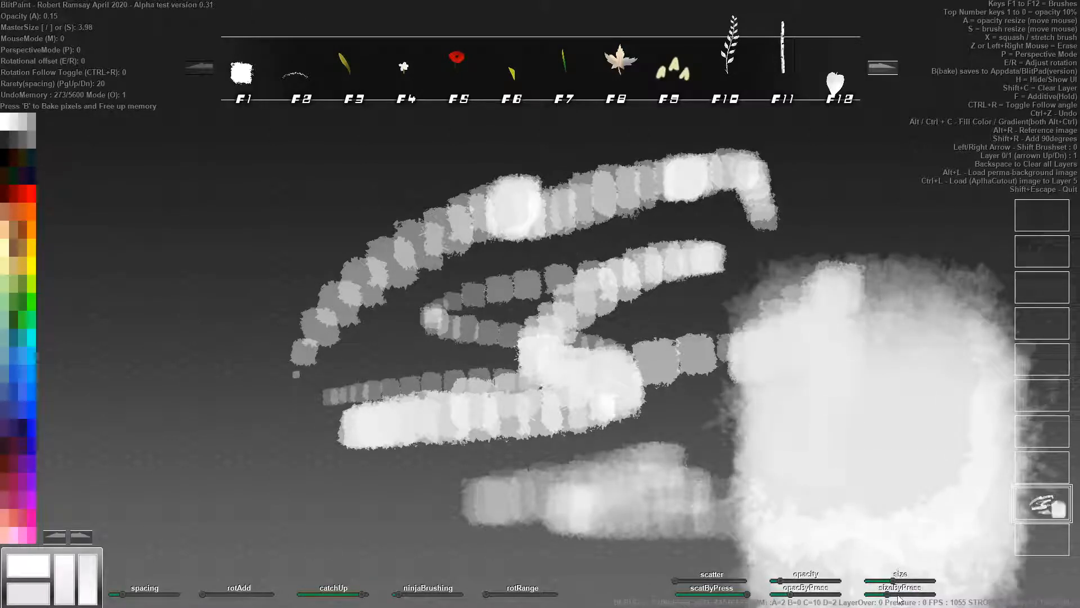
{"action": "left_click_drag", "start_coordinate": [921, 585], "coordinate": [879, 583]}
{"action": "mouse_move", "coordinate": [882, 209]}
{"action": "left_mouse_down"}
{"action": "mouse_move", "coordinate": [696, 309]}
{"action": "mouse_move", "coordinate": [863, 278]}
{"action": "mouse_move", "coordinate": [368, 486]}
{"action": "left_mouse_up"}
{"action": "left_click_drag", "start_coordinate": [696, 583], "coordinate": [707, 583]}
{"action": "mouse_move", "coordinate": [603, 532]}
{"action": "left_mouse_down"}
{"action": "mouse_move", "coordinate": [496, 464]}
{"action": "mouse_move", "coordinate": [329, 388]}
{"action": "mouse_move", "coordinate": [241, 440]}
{"action": "mouse_move", "coordinate": [434, 462]}
{"action": "mouse_move", "coordinate": [582, 437]}
{"action": "mouse_move", "coordinate": [423, 375]}
{"action": "mouse_move", "coordinate": [607, 397]}
{"action": "left_mouse_up"}
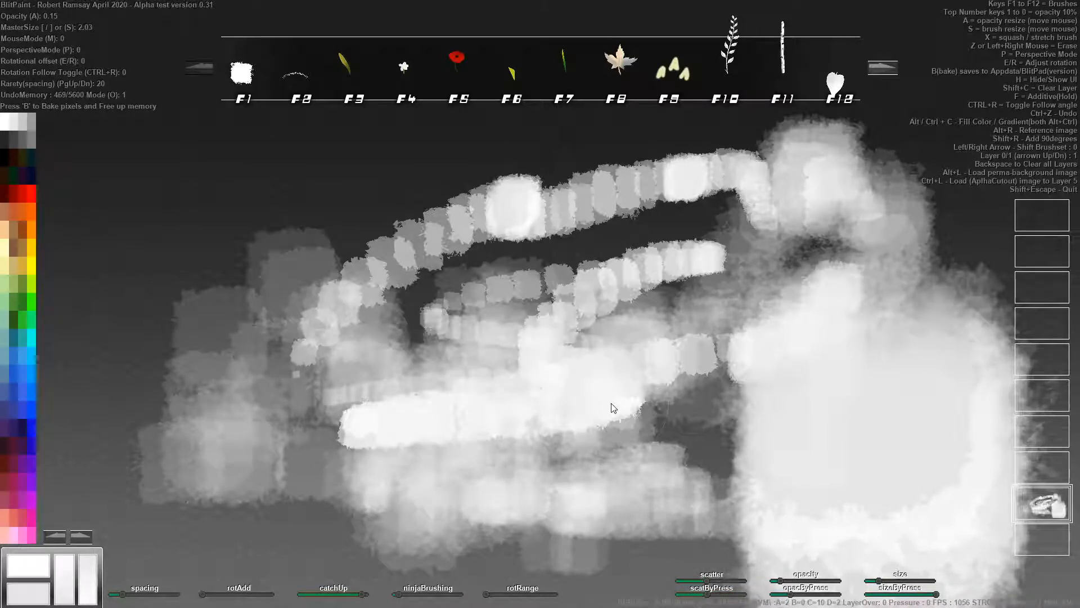
Clear all layers and fill the background with a vertical gradient from cyan at the top to dark blue at the bottom
{"action": "key", "text": "BackSpace"}
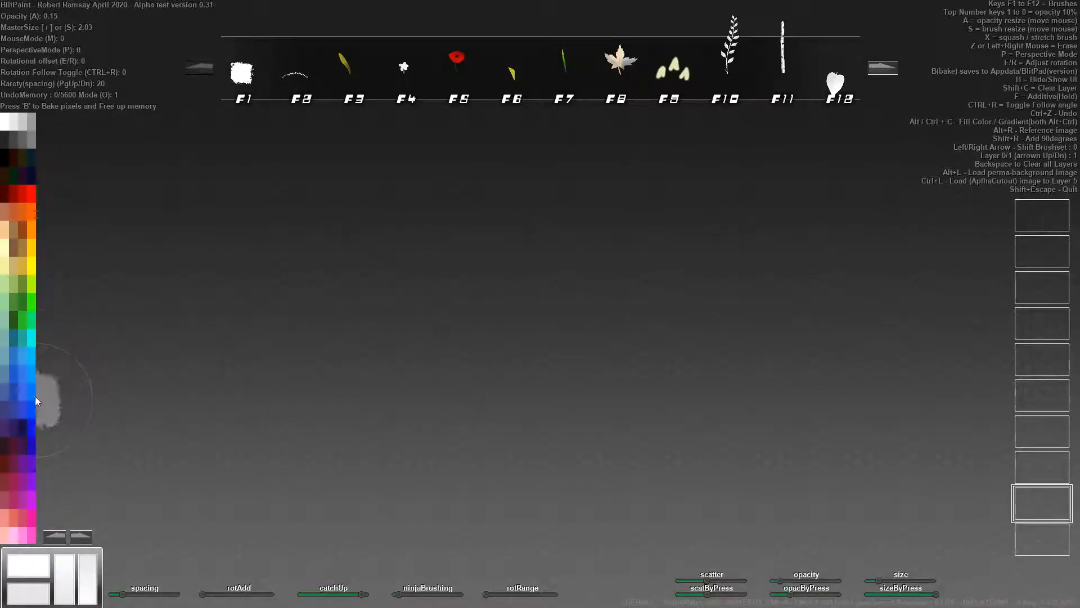
{"action": "left_click", "coordinate": [32, 336]}
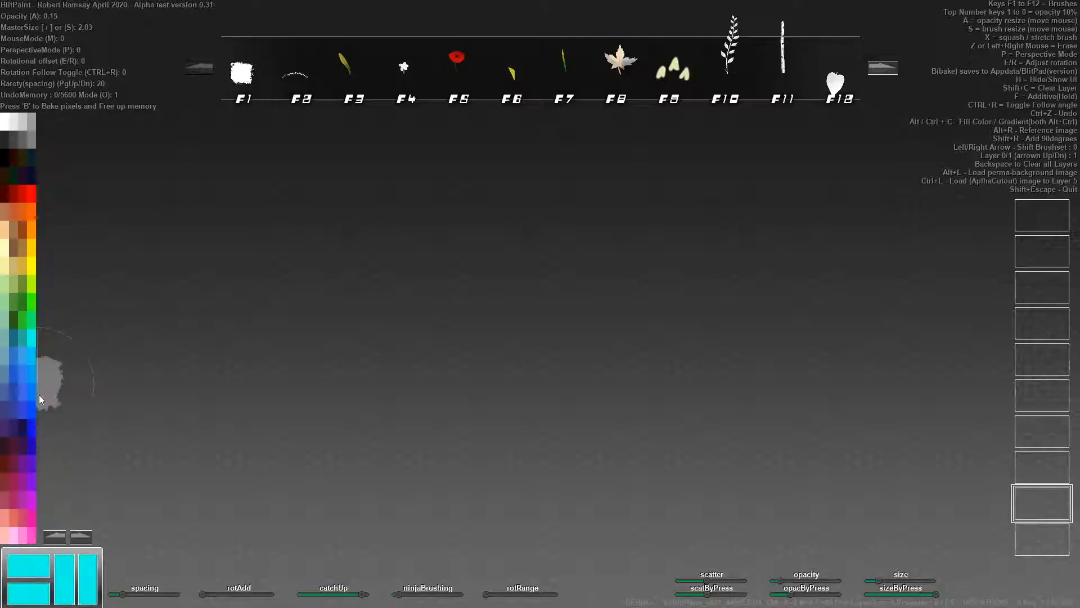
{"action": "right_click", "coordinate": [31, 444]}
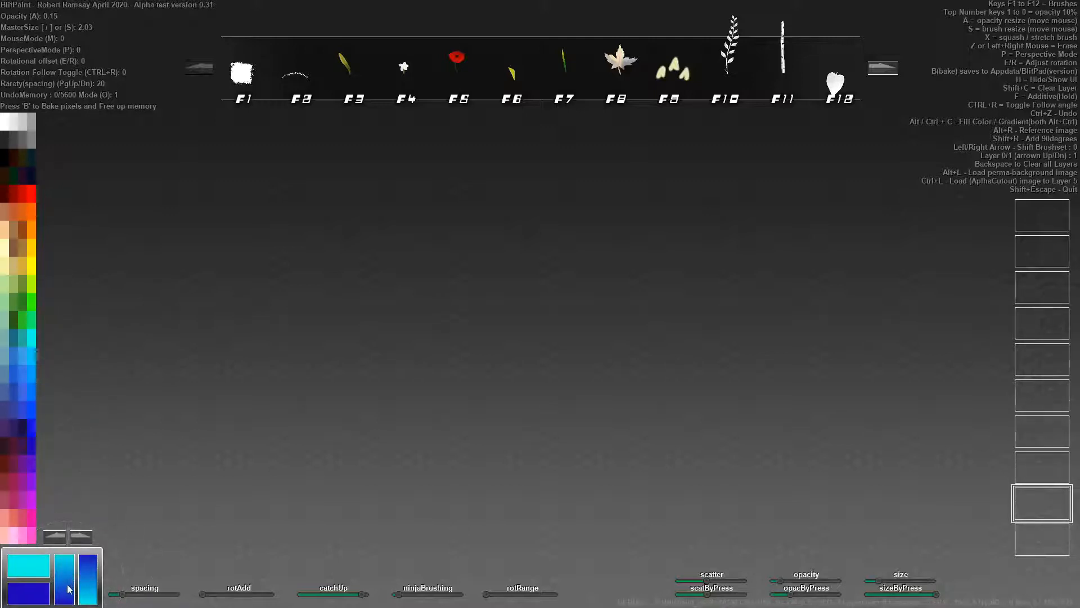
{"action": "key", "text": "ctrl+alt+c"}
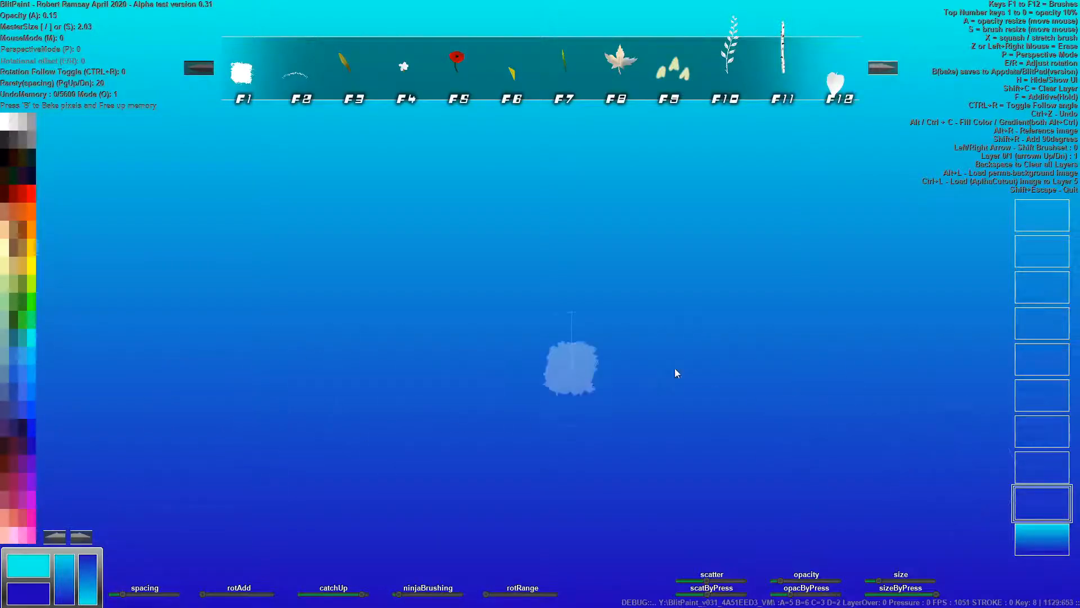
Paint a strip of green grass blades low on the canvas on layer 5 at opacity 1, halving opacByPress and varying the blade rotation
{"action": "left_click", "coordinate": [1041, 467]}
{"action": "left_click", "coordinate": [1040, 420]}
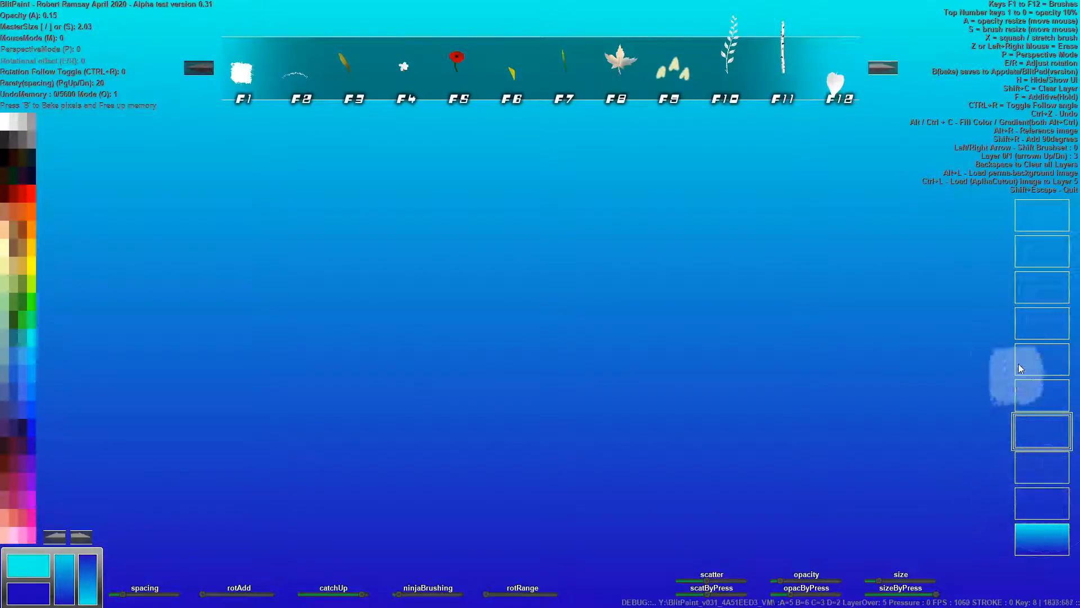
{"action": "left_click", "coordinate": [1035, 358]}
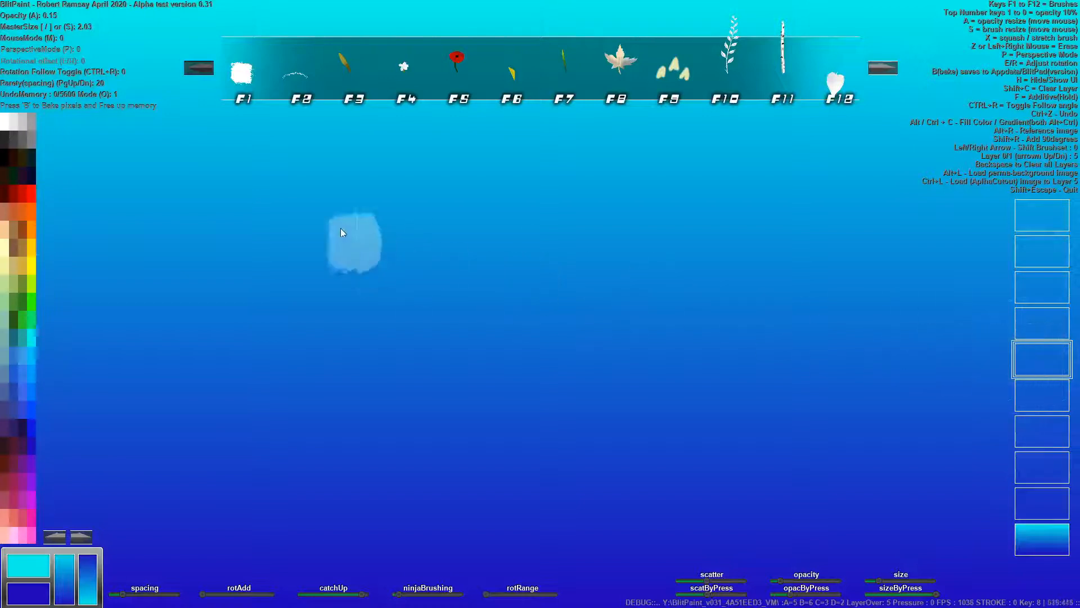
{"action": "key", "text": "0"}
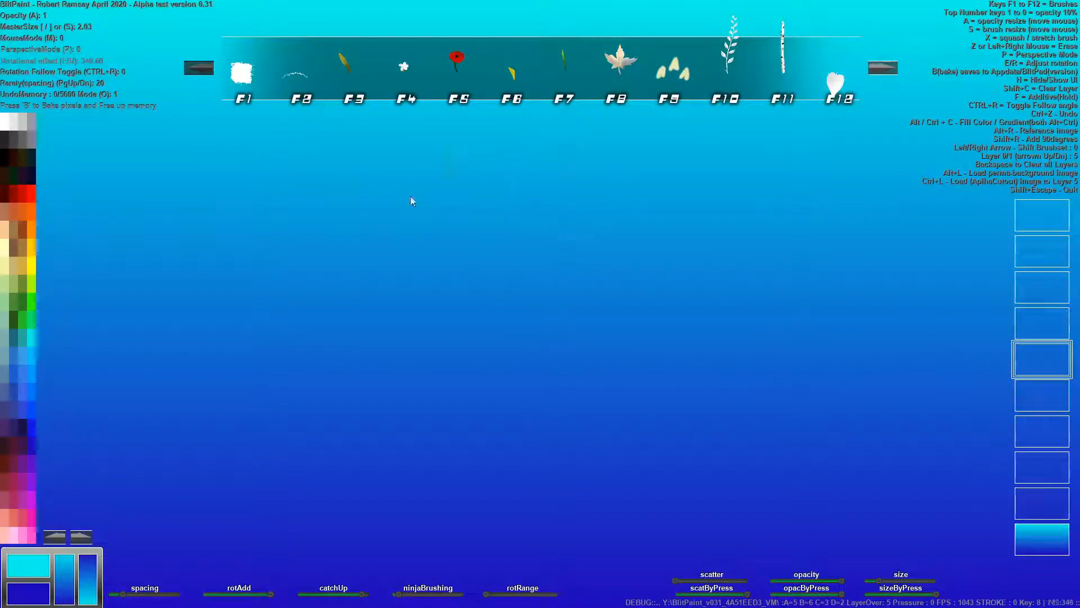
{"action": "mouse_move", "coordinate": [553, 388]}
{"action": "left_mouse_down"}
{"action": "mouse_move", "coordinate": [813, 511]}
{"action": "mouse_move", "coordinate": [680, 532]}
{"action": "left_mouse_up"}
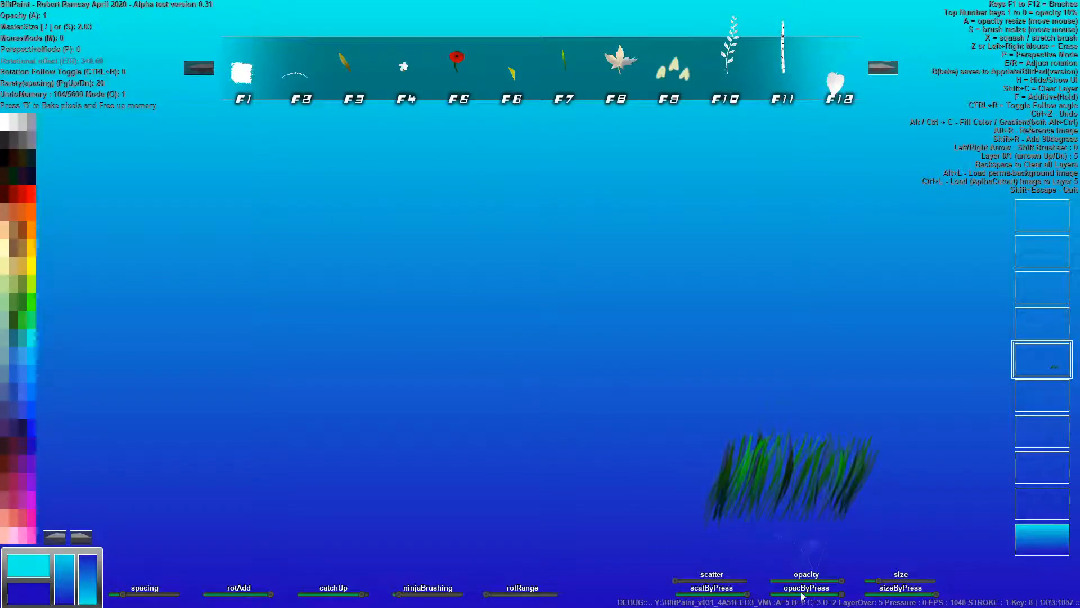
{"action": "left_click_drag", "start_coordinate": [841, 595], "coordinate": [805, 593]}
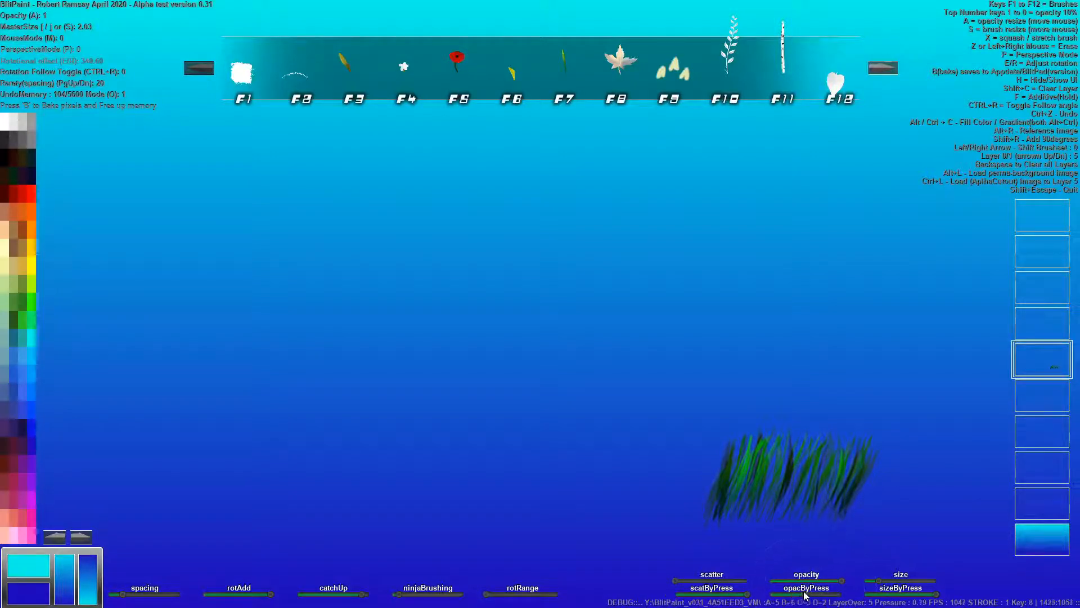
{"action": "mouse_move", "coordinate": [862, 504]}
{"action": "left_mouse_down"}
{"action": "mouse_move", "coordinate": [738, 517]}
{"action": "mouse_move", "coordinate": [810, 515]}
{"action": "mouse_move", "coordinate": [799, 520]}
{"action": "mouse_move", "coordinate": [866, 505]}
{"action": "mouse_move", "coordinate": [677, 517]}
{"action": "mouse_move", "coordinate": [706, 514]}
{"action": "left_mouse_up"}
{"action": "key", "text": "e"}
{"action": "key", "text": "r"}
{"action": "key", "text": "r"}
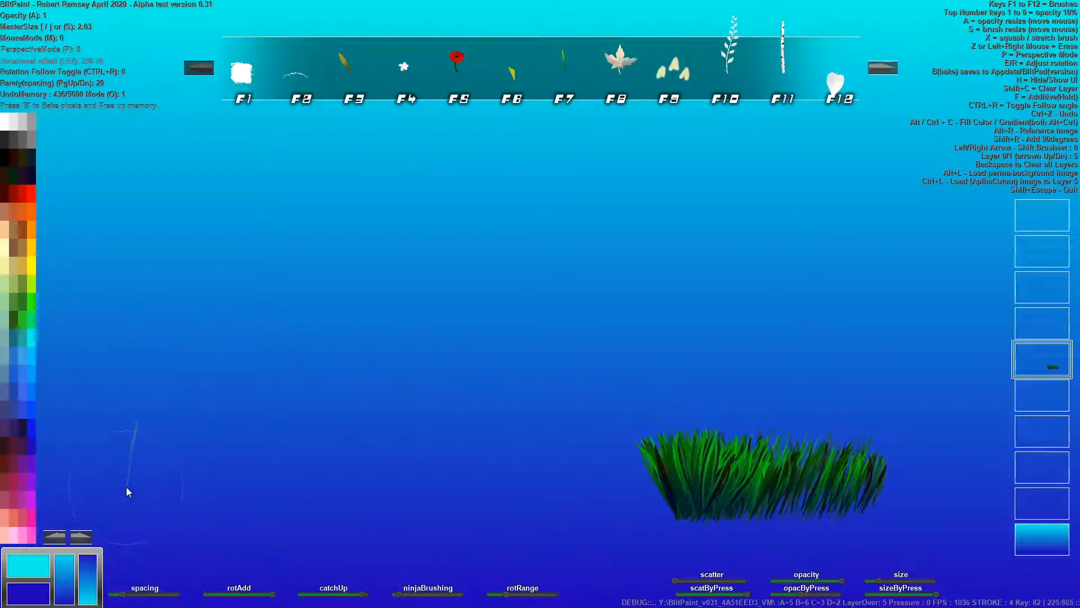
Set the second color to pale yellow and paint brighter yellow-green blades over and beyond both ends of the grass strip
{"action": "left_click", "coordinate": [6, 258]}
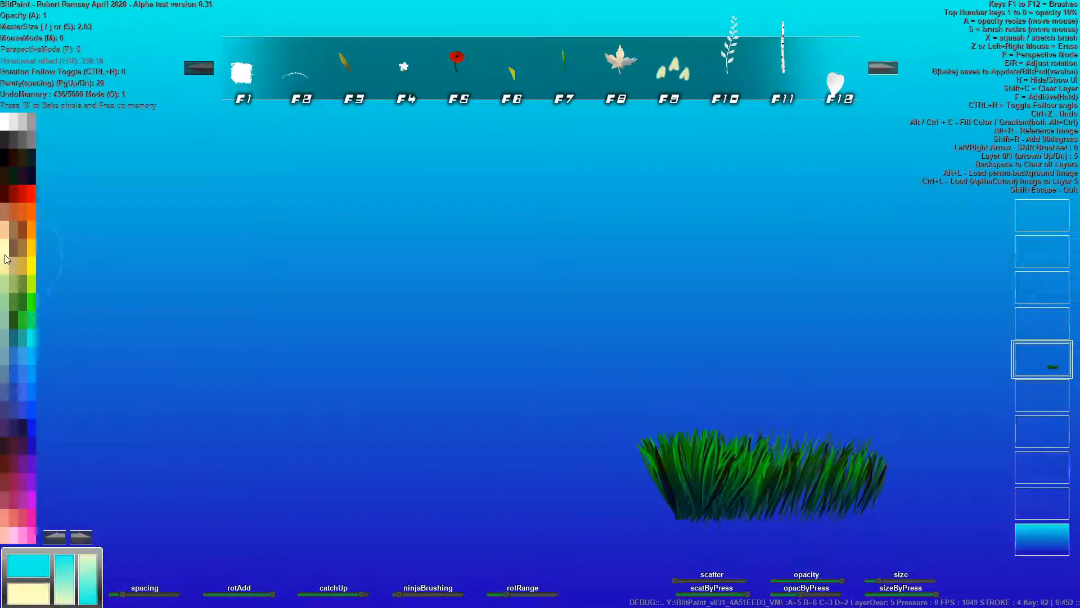
{"action": "mouse_move", "coordinate": [683, 508]}
{"action": "left_mouse_down"}
{"action": "mouse_move", "coordinate": [827, 505]}
{"action": "mouse_move", "coordinate": [754, 507]}
{"action": "left_mouse_up"}
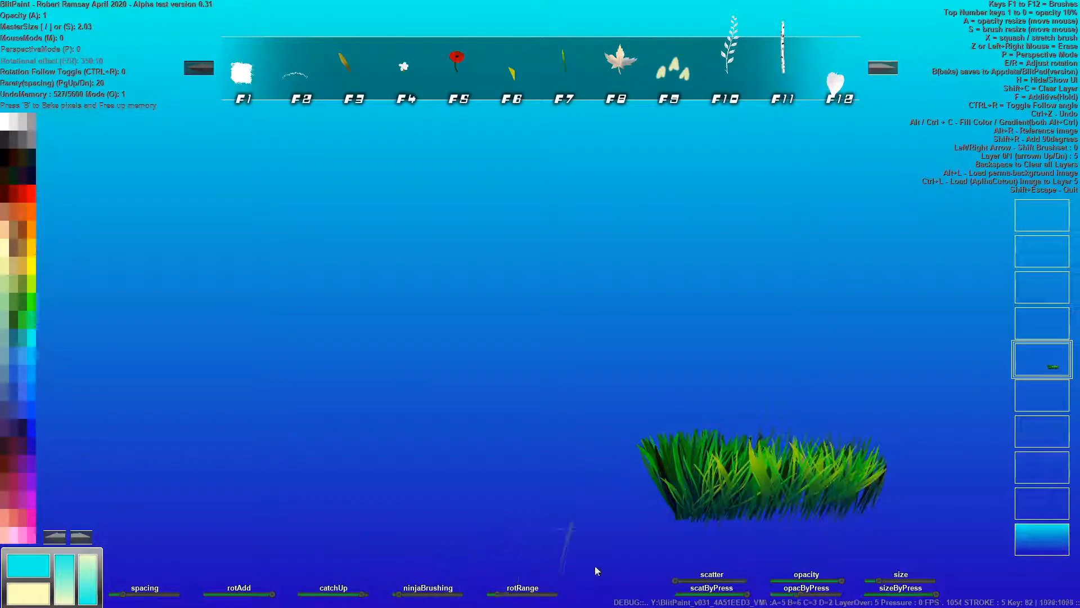
{"action": "mouse_move", "coordinate": [765, 491]}
{"action": "left_mouse_down"}
{"action": "mouse_move", "coordinate": [893, 497]}
{"action": "mouse_move", "coordinate": [770, 509]}
{"action": "mouse_move", "coordinate": [890, 508]}
{"action": "mouse_move", "coordinate": [690, 521]}
{"action": "mouse_move", "coordinate": [778, 516]}
{"action": "mouse_move", "coordinate": [602, 522]}
{"action": "mouse_move", "coordinate": [739, 514]}
{"action": "mouse_move", "coordinate": [597, 511]}
{"action": "mouse_move", "coordinate": [630, 511]}
{"action": "left_mouse_up"}
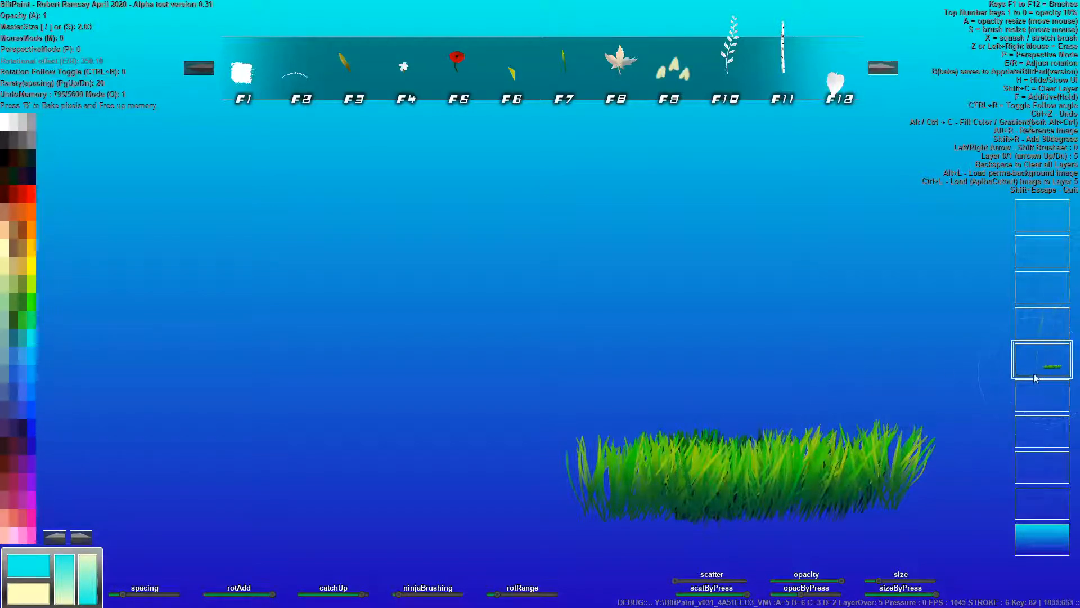
Clear the grass layer and repaint a wider grass strip with master size 1.73 and undo mode 0
{"action": "key", "text": "shift+c"}
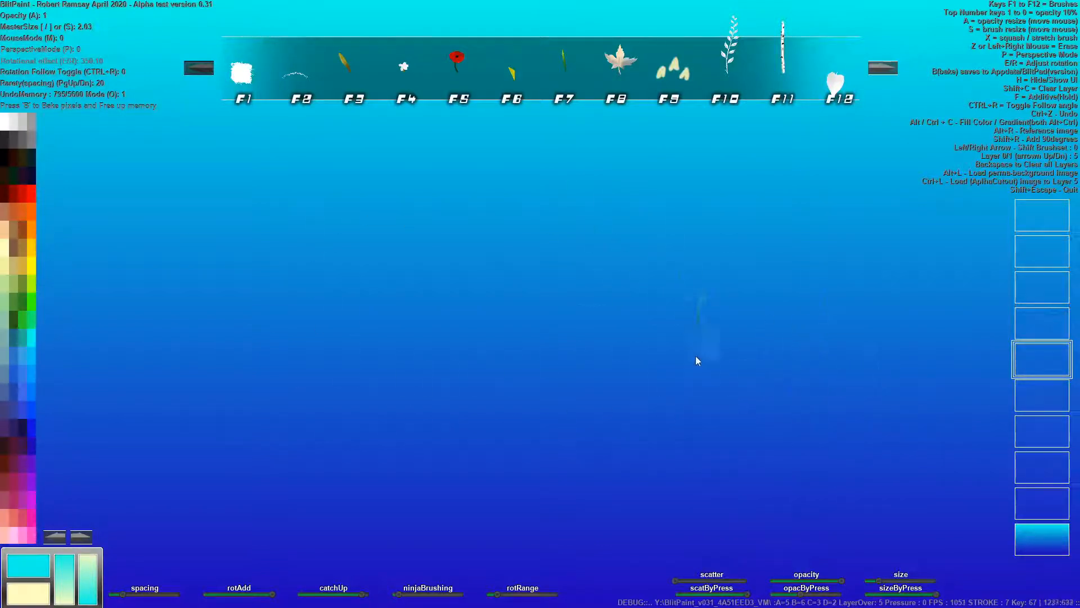
{"action": "key", "text": "ctrl+z"}
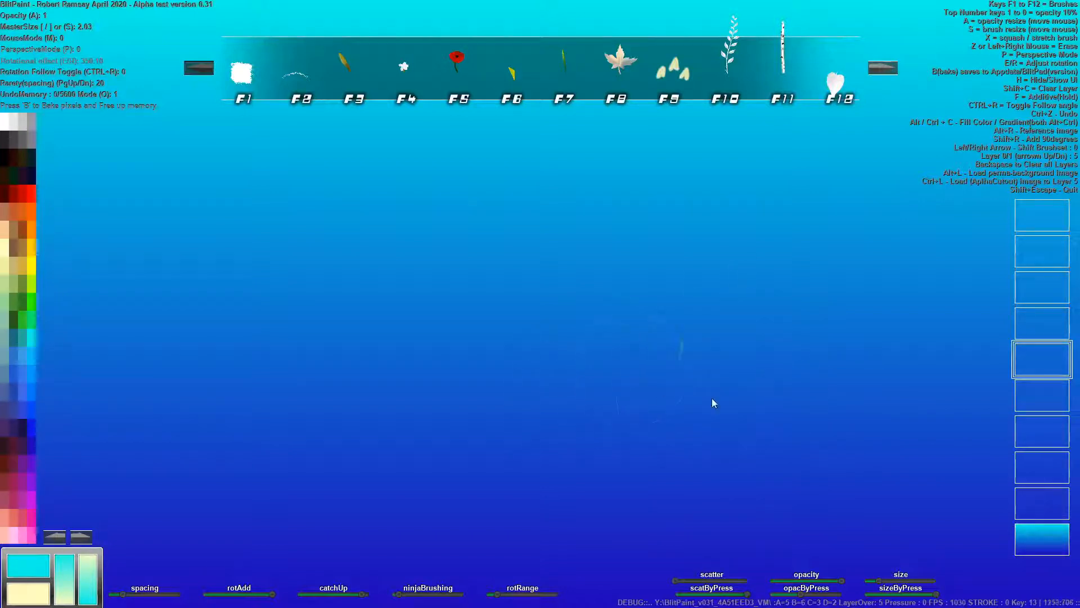
{"action": "key", "text": "["}
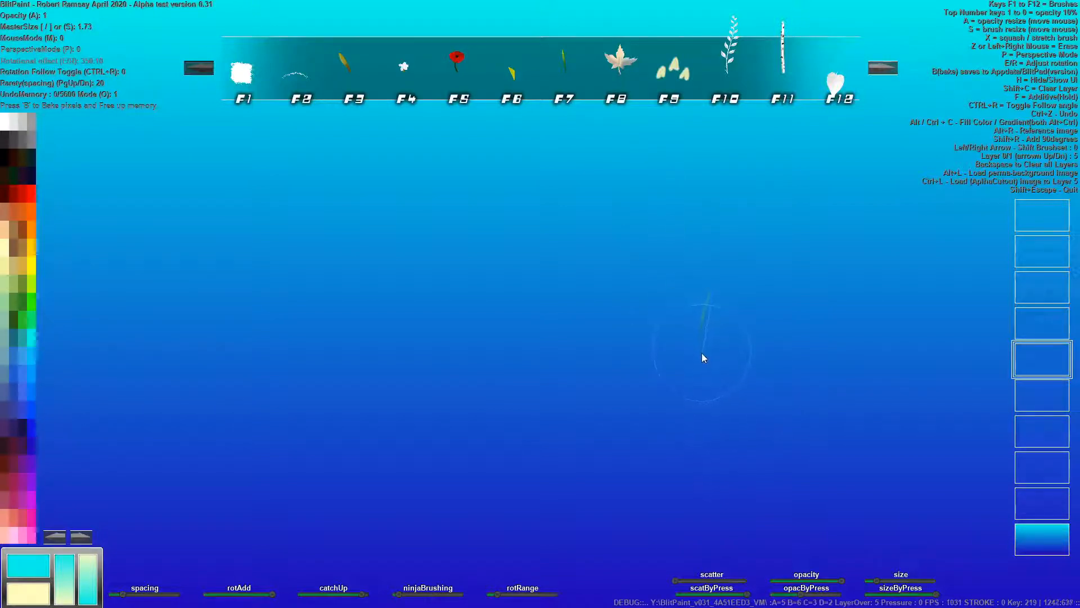
{"action": "key", "text": "o"}
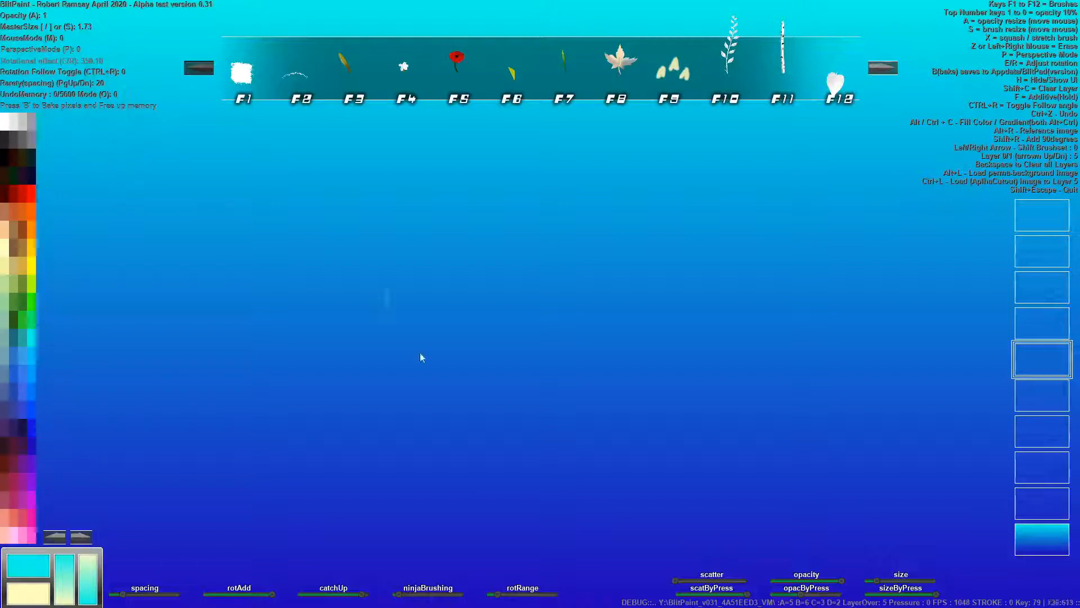
{"action": "mouse_move", "coordinate": [770, 481]}
{"action": "left_mouse_down"}
{"action": "mouse_move", "coordinate": [710, 501]}
{"action": "mouse_move", "coordinate": [836, 489]}
{"action": "mouse_move", "coordinate": [571, 512]}
{"action": "mouse_move", "coordinate": [783, 500]}
{"action": "mouse_move", "coordinate": [649, 507]}
{"action": "mouse_move", "coordinate": [866, 508]}
{"action": "mouse_move", "coordinate": [512, 522]}
{"action": "mouse_move", "coordinate": [820, 493]}
{"action": "mouse_move", "coordinate": [519, 508]}
{"action": "left_mouse_up"}
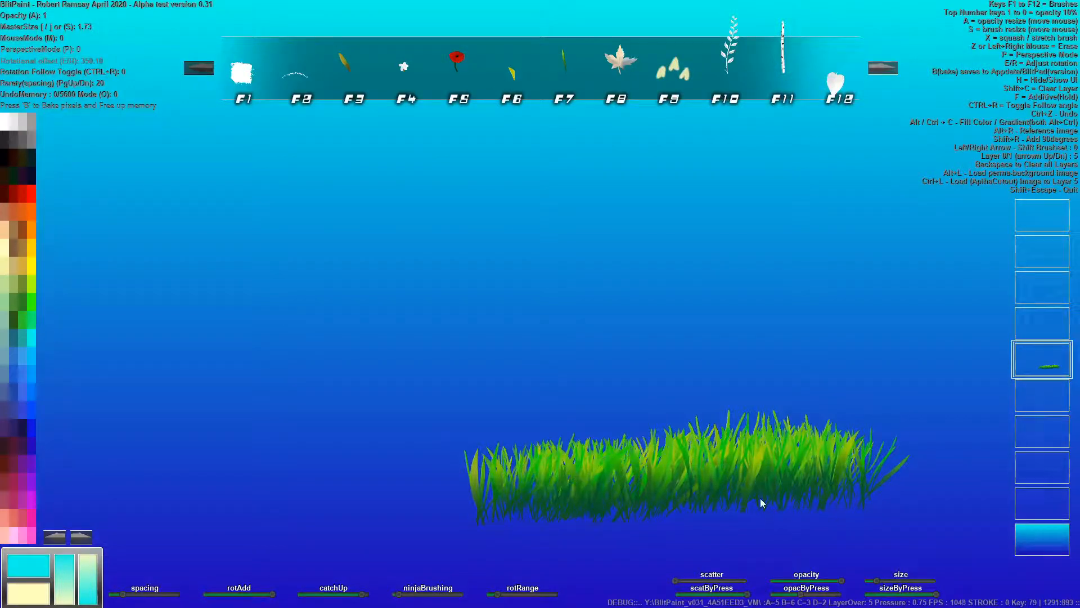
Paint a faint tree trunk above the grass on layer 4 with the square brush, using orange-brown and dark red-brown
{"action": "left_click", "coordinate": [1024, 396]}
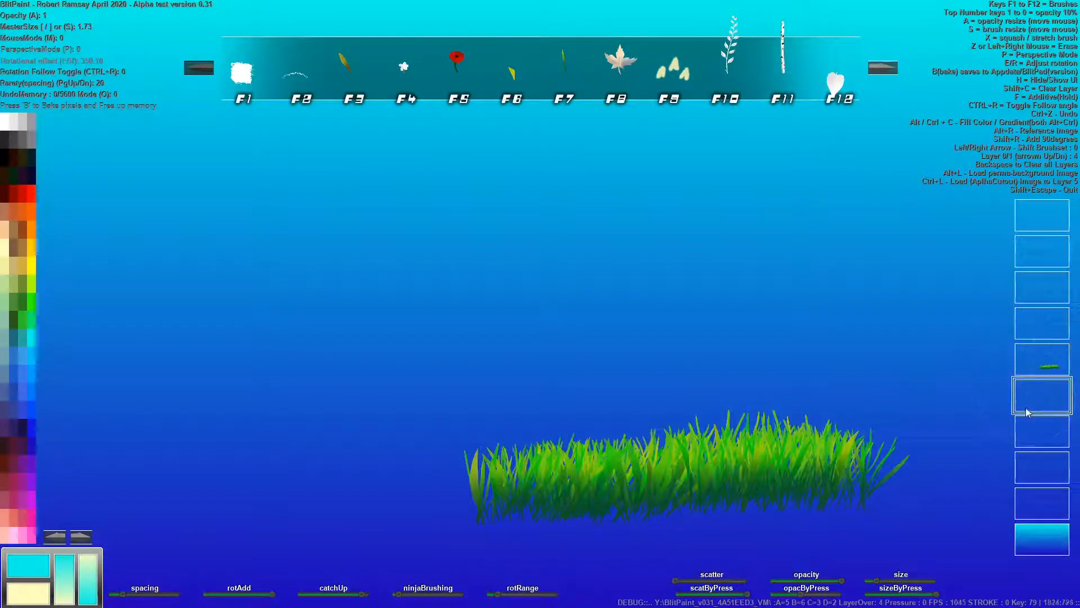
{"action": "left_click", "coordinate": [241, 76]}
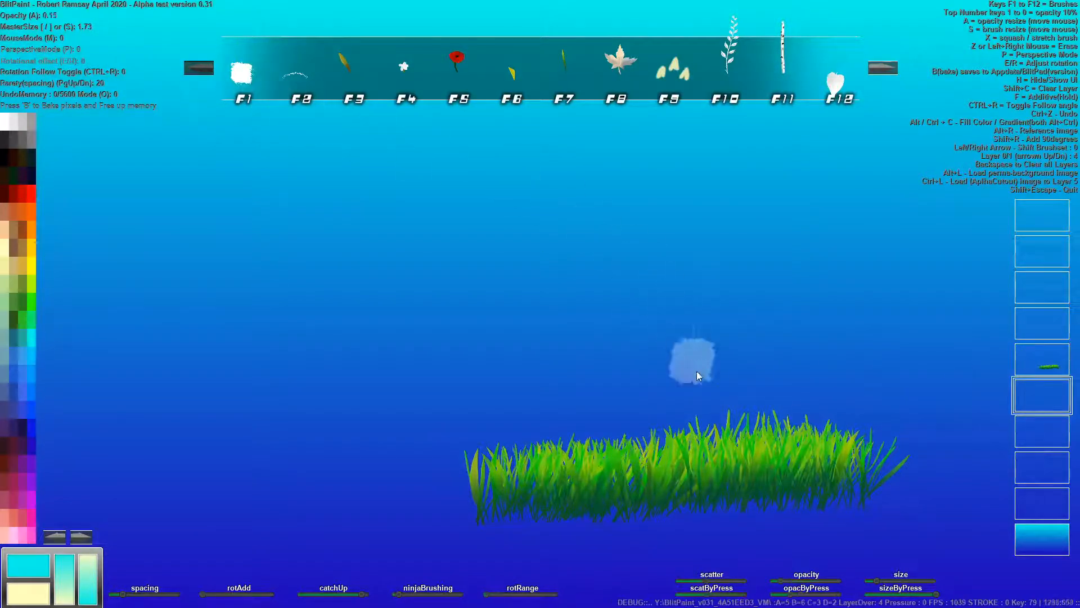
{"action": "left_click", "coordinate": [9, 192]}
{"action": "left_click", "coordinate": [23, 232]}
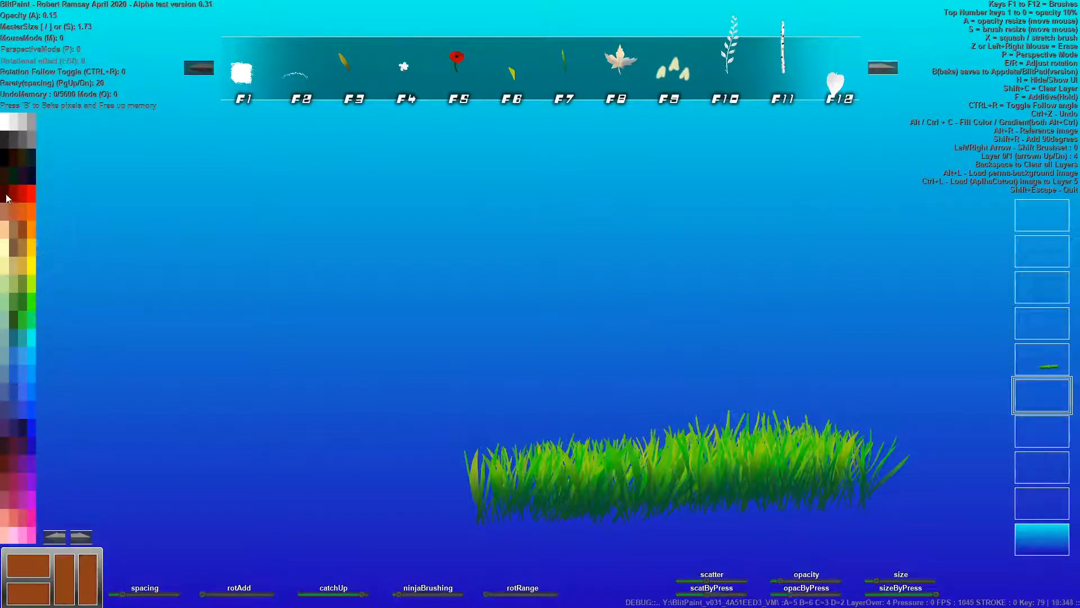
{"action": "left_click_drag", "start_coordinate": [748, 471], "coordinate": [729, 474]}
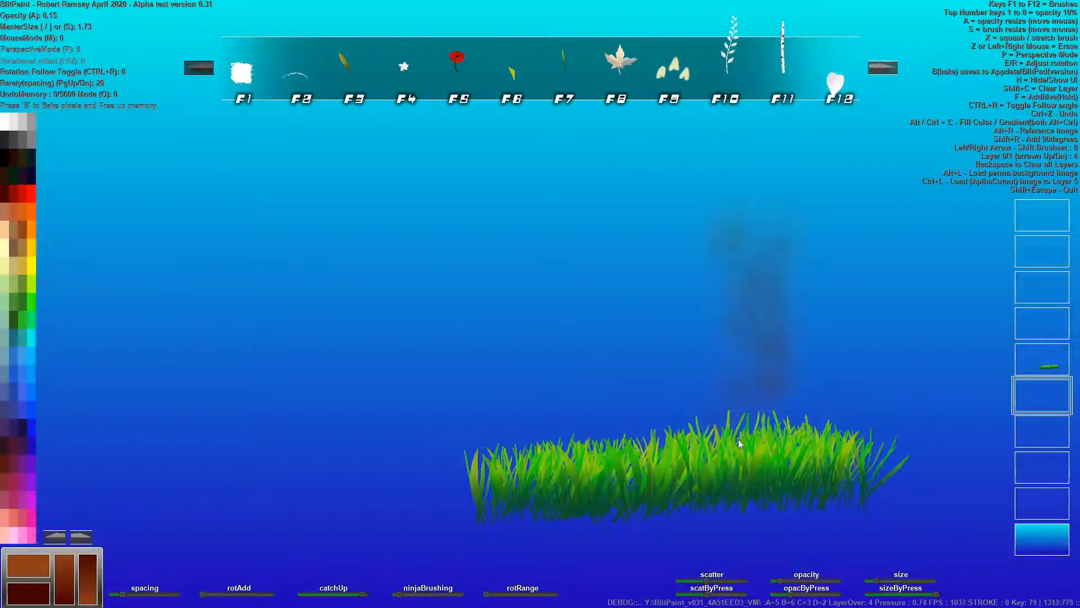
{"action": "left_click_drag", "start_coordinate": [742, 430], "coordinate": [757, 292]}
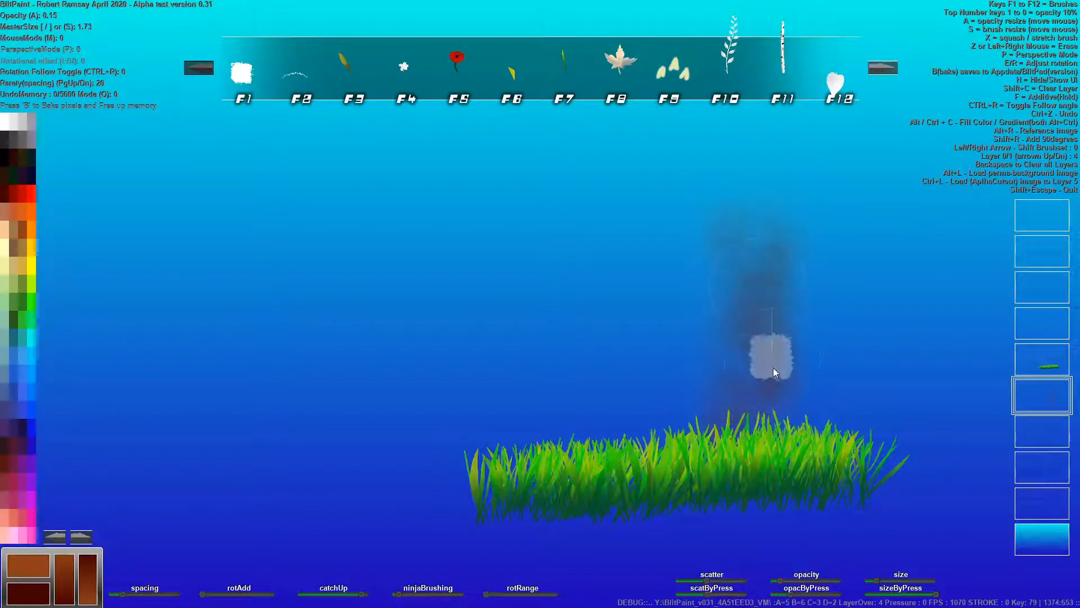
Raise the brush opacity to 0.88 and paint the trunk solid brown down into the grass, reducing scatter for the last strokes
{"action": "left_click_drag", "start_coordinate": [814, 581], "coordinate": [832, 580]}
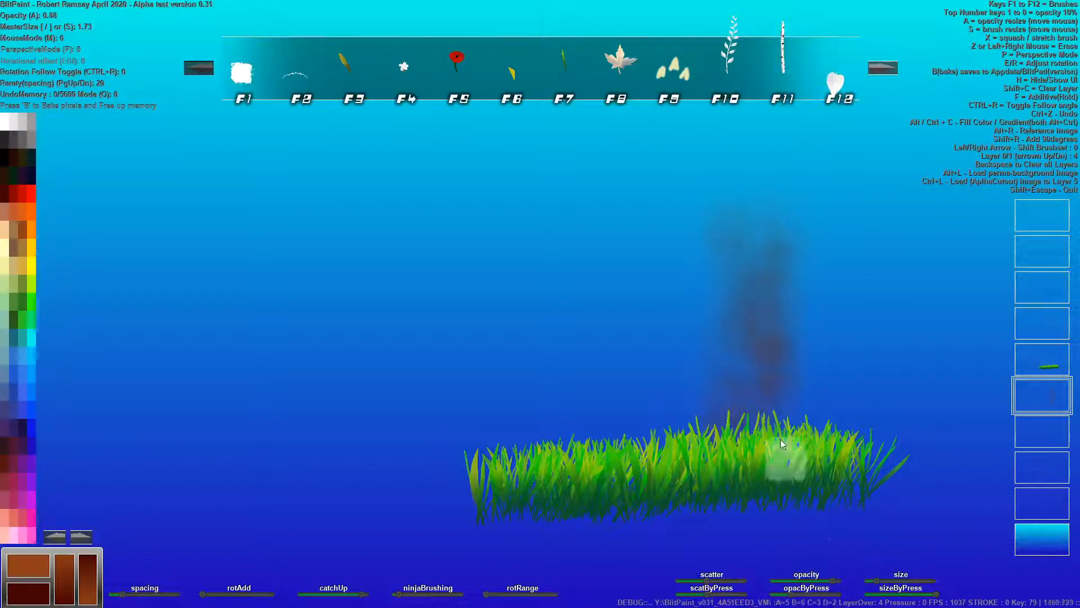
{"action": "mouse_move", "coordinate": [744, 461]}
{"action": "left_mouse_down"}
{"action": "mouse_move", "coordinate": [764, 245]}
{"action": "mouse_move", "coordinate": [748, 489]}
{"action": "left_mouse_up"}
{"action": "left_click_drag", "start_coordinate": [705, 581], "coordinate": [690, 580]}
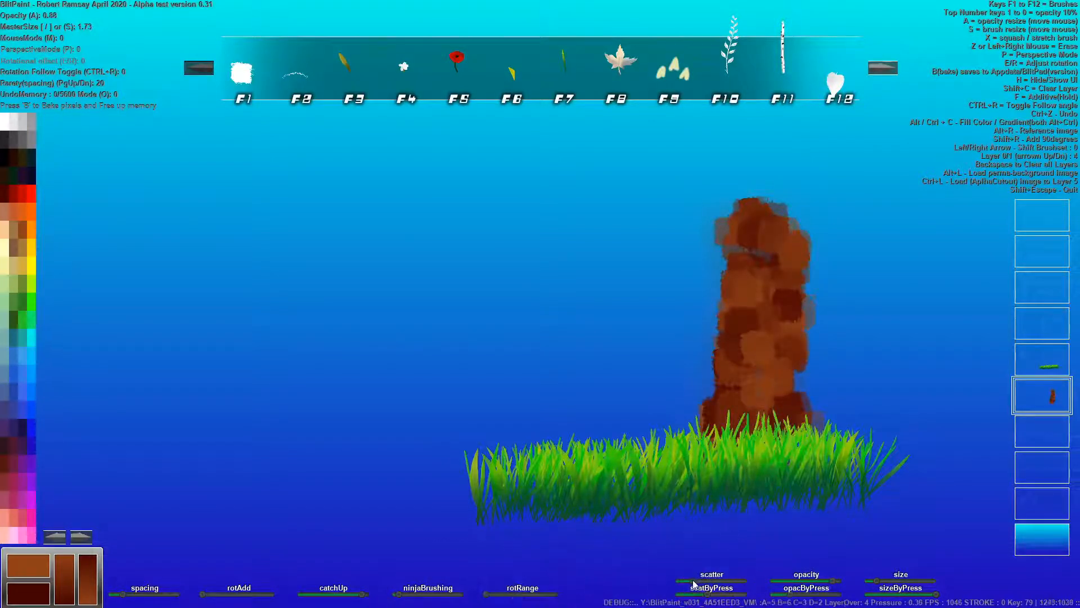
{"action": "mouse_move", "coordinate": [755, 426]}
{"action": "left_mouse_down"}
{"action": "mouse_move", "coordinate": [760, 313]}
{"action": "mouse_move", "coordinate": [748, 249]}
{"action": "mouse_move", "coordinate": [729, 436]}
{"action": "mouse_move", "coordinate": [716, 461]}
{"action": "mouse_move", "coordinate": [751, 337]}
{"action": "left_mouse_up"}
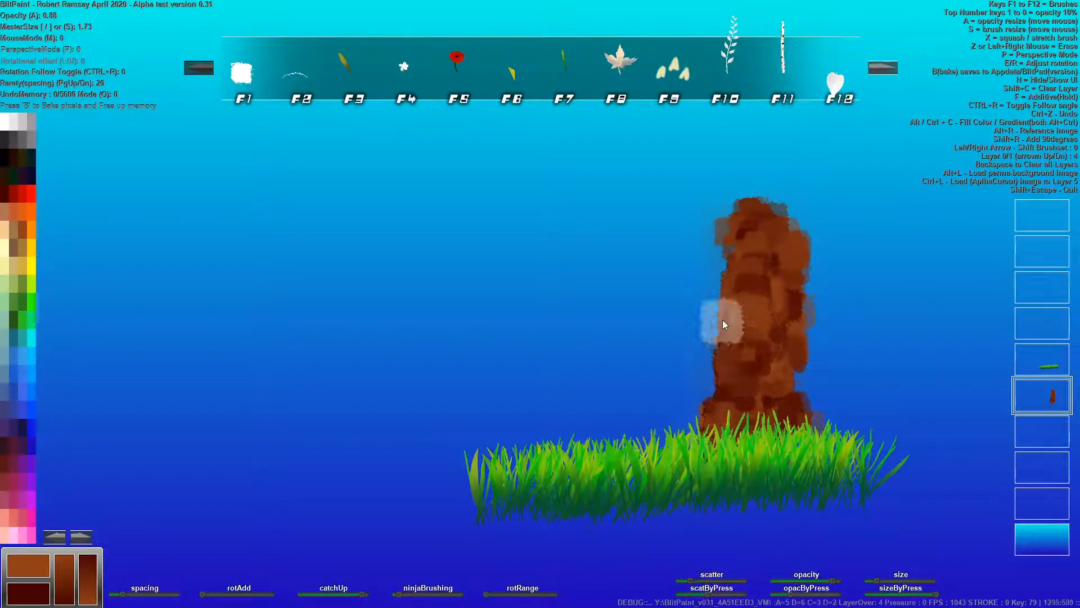
Paint thin vertical bark strokes along the trunk with a squashed brush, rotation follow enabled and a 90-degree rotation offset
{"action": "key", "text": "x"}
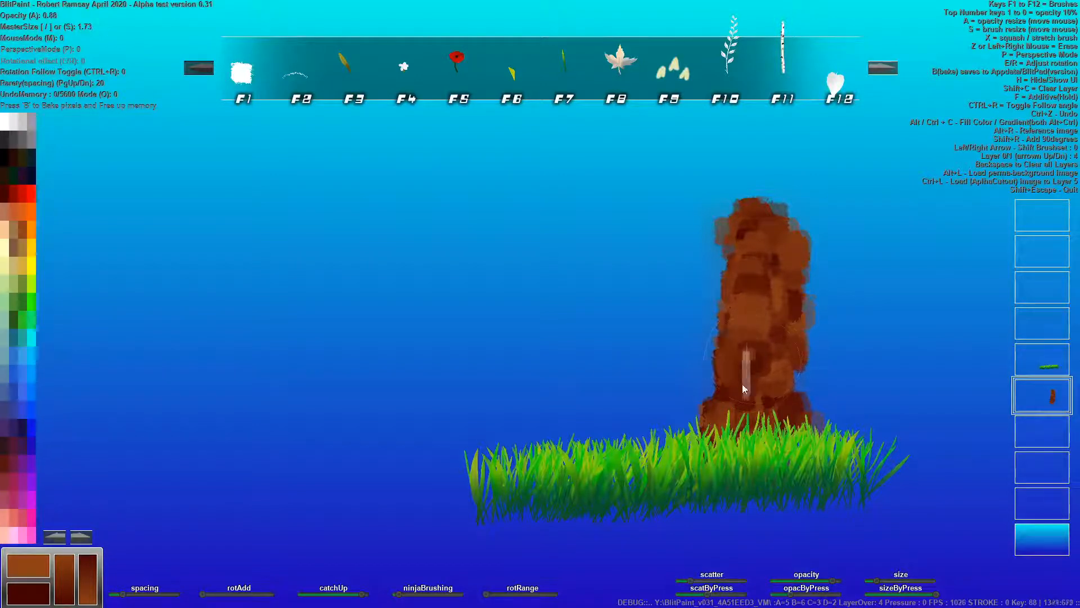
{"action": "key", "text": "ctrl+r"}
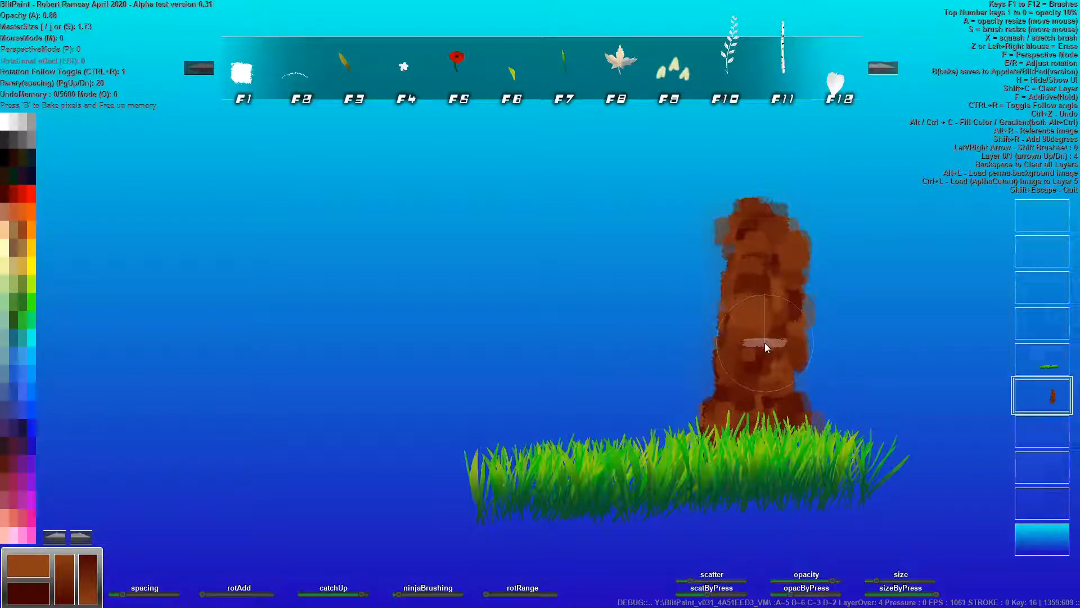
{"action": "key", "text": "shift+r"}
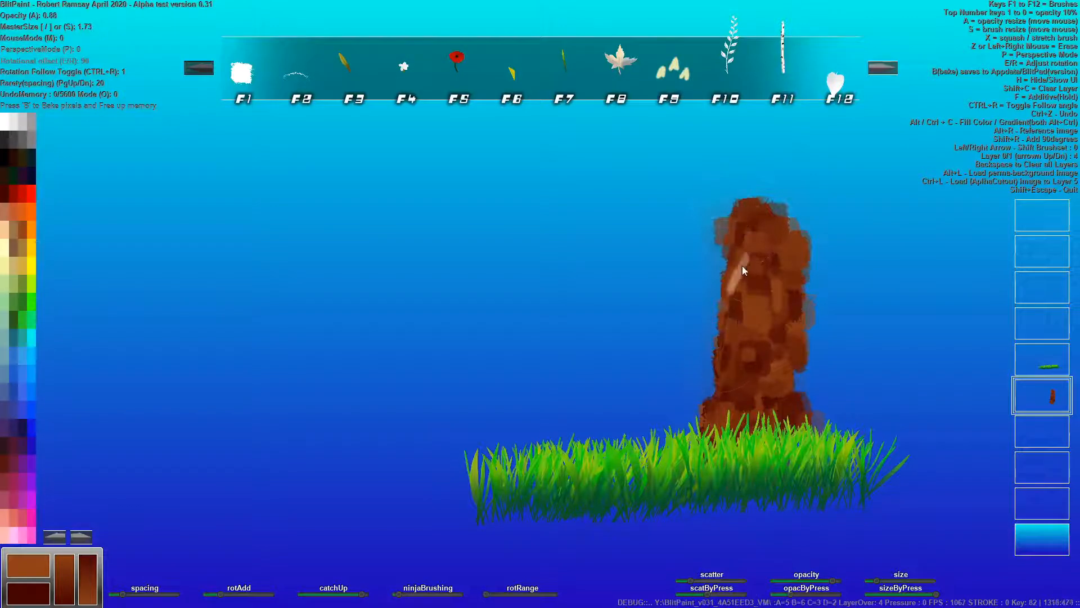
{"action": "mouse_move", "coordinate": [702, 436]}
{"action": "left_mouse_down"}
{"action": "mouse_move", "coordinate": [734, 346]}
{"action": "mouse_move", "coordinate": [730, 425]}
{"action": "mouse_move", "coordinate": [744, 387]}
{"action": "mouse_move", "coordinate": [752, 281]}
{"action": "mouse_move", "coordinate": [731, 416]}
{"action": "mouse_move", "coordinate": [765, 332]}
{"action": "mouse_move", "coordinate": [772, 400]}
{"action": "left_mouse_up"}
{"action": "key", "text": "shift"}
{"action": "mouse_move", "coordinate": [775, 339]}
{"action": "left_mouse_down"}
{"action": "mouse_move", "coordinate": [791, 398]}
{"action": "mouse_move", "coordinate": [792, 351]}
{"action": "mouse_move", "coordinate": [791, 406]}
{"action": "mouse_move", "coordinate": [784, 260]}
{"action": "mouse_move", "coordinate": [789, 287]}
{"action": "mouse_move", "coordinate": [763, 235]}
{"action": "left_mouse_up"}
{"action": "mouse_move", "coordinate": [759, 374]}
{"action": "left_mouse_down"}
{"action": "mouse_move", "coordinate": [749, 294]}
{"action": "mouse_move", "coordinate": [733, 335]}
{"action": "mouse_move", "coordinate": [747, 272]}
{"action": "mouse_move", "coordinate": [716, 401]}
{"action": "mouse_move", "coordinate": [743, 231]}
{"action": "mouse_move", "coordinate": [756, 409]}
{"action": "mouse_move", "coordinate": [764, 340]}
{"action": "mouse_move", "coordinate": [771, 373]}
{"action": "mouse_move", "coordinate": [748, 413]}
{"action": "left_mouse_up"}
{"action": "mouse_move", "coordinate": [742, 268]}
{"action": "left_mouse_down"}
{"action": "mouse_move", "coordinate": [742, 234]}
{"action": "mouse_move", "coordinate": [778, 311]}
{"action": "mouse_move", "coordinate": [776, 386]}
{"action": "mouse_move", "coordinate": [775, 375]}
{"action": "left_mouse_up"}
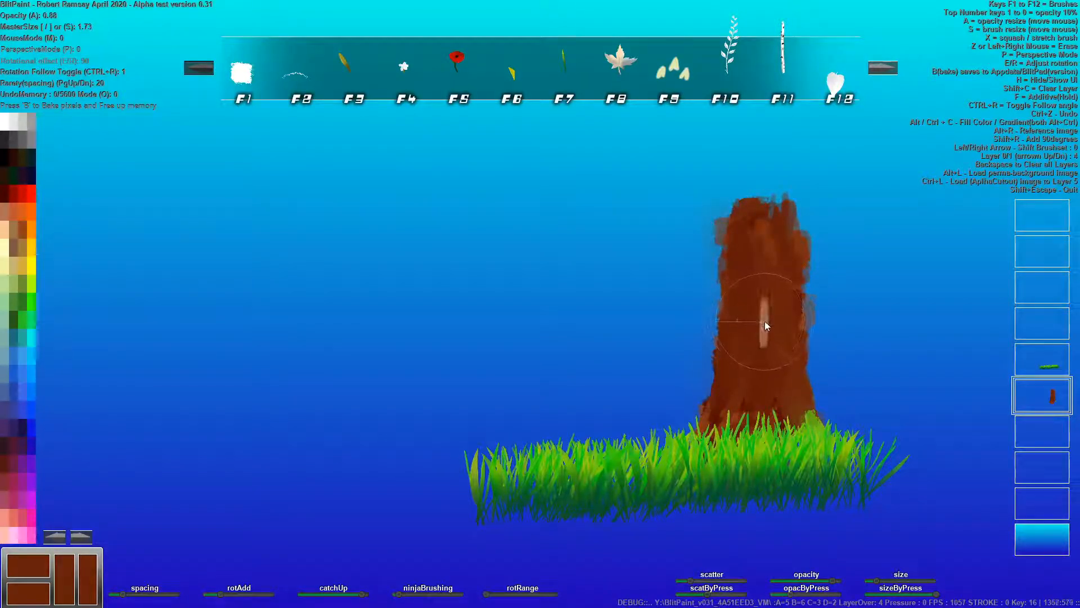
Switch the painting to the pixelated display
{"action": "key", "text": "grave"}
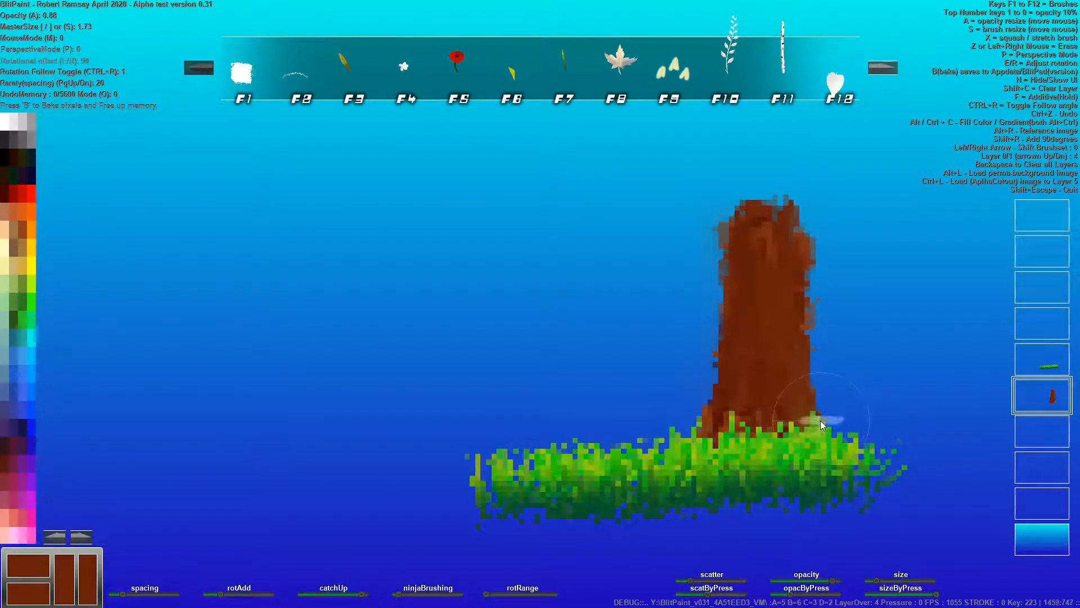
Return the painting to the normal display and paint two brown branches growing from the trunk's left side, blending the lower branch into the trunk
{"action": "key", "text": "grave"}
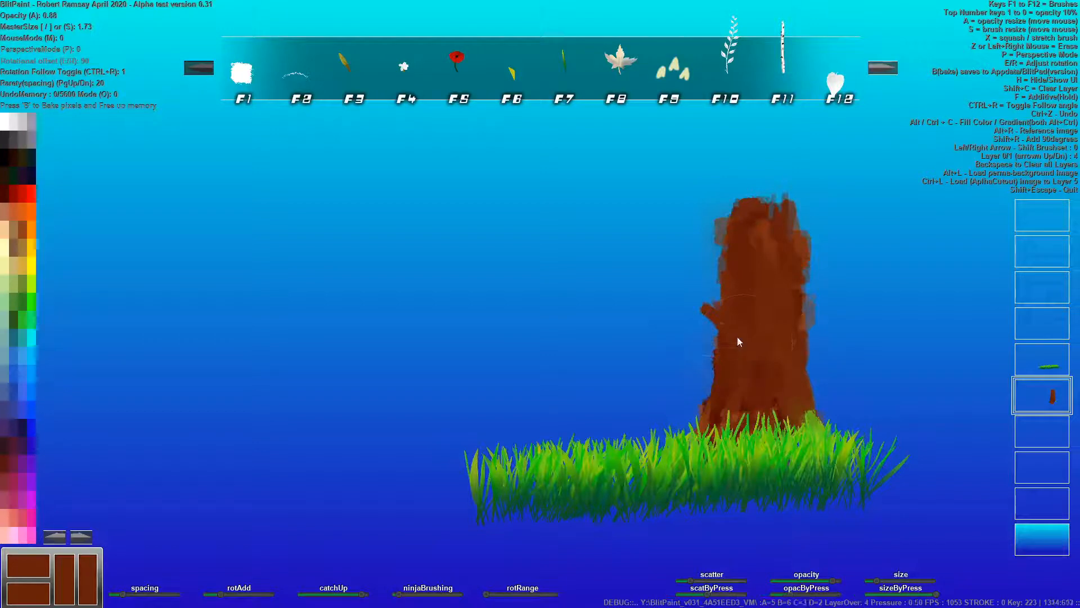
{"action": "mouse_move", "coordinate": [702, 303]}
{"action": "left_mouse_down"}
{"action": "mouse_move", "coordinate": [653, 272]}
{"action": "mouse_move", "coordinate": [686, 295]}
{"action": "mouse_move", "coordinate": [652, 258]}
{"action": "mouse_move", "coordinate": [671, 290]}
{"action": "mouse_move", "coordinate": [658, 273]}
{"action": "mouse_move", "coordinate": [730, 314]}
{"action": "mouse_move", "coordinate": [710, 287]}
{"action": "left_mouse_up"}
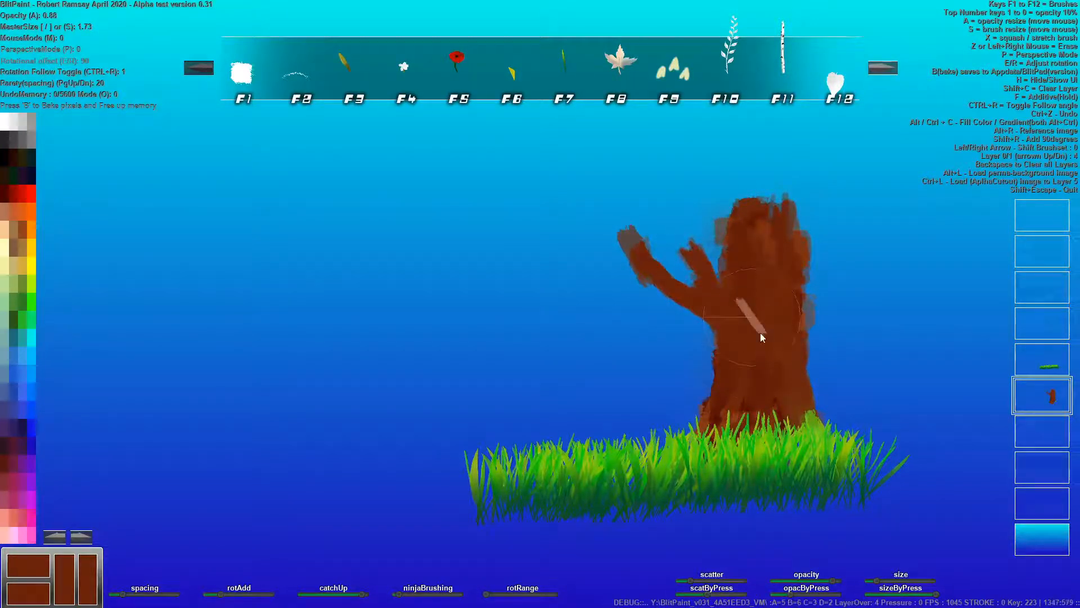
{"action": "key", "text": "shift"}
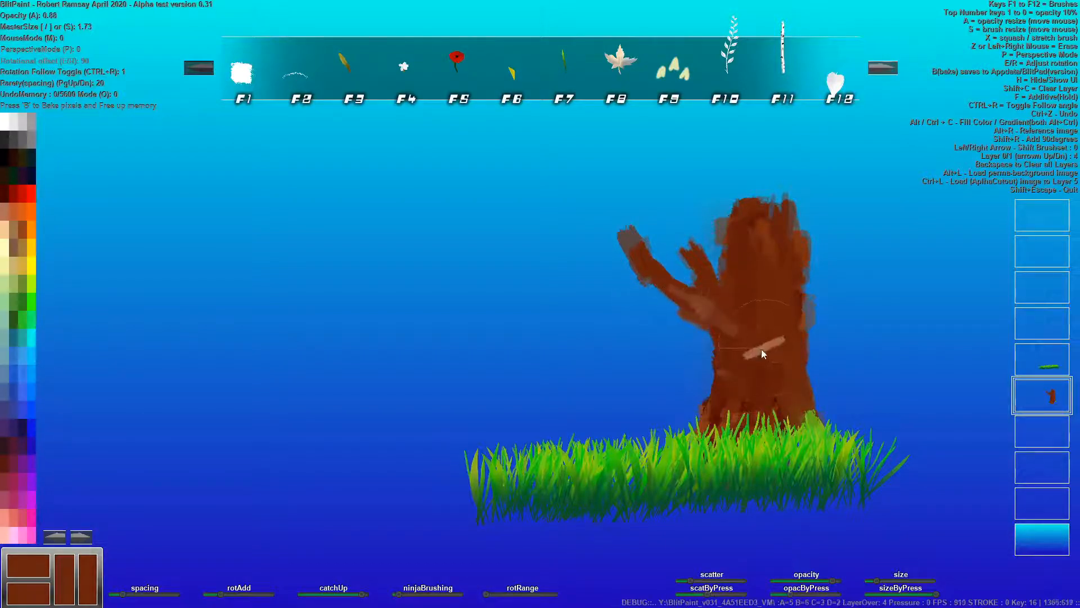
Reduce the brush size to 0.83 and the spacing to 10, and smooth the brown shading on the trunk and left branches
{"action": "key", "text": "bracketleft"}
{"action": "key", "text": "bracketleft"}
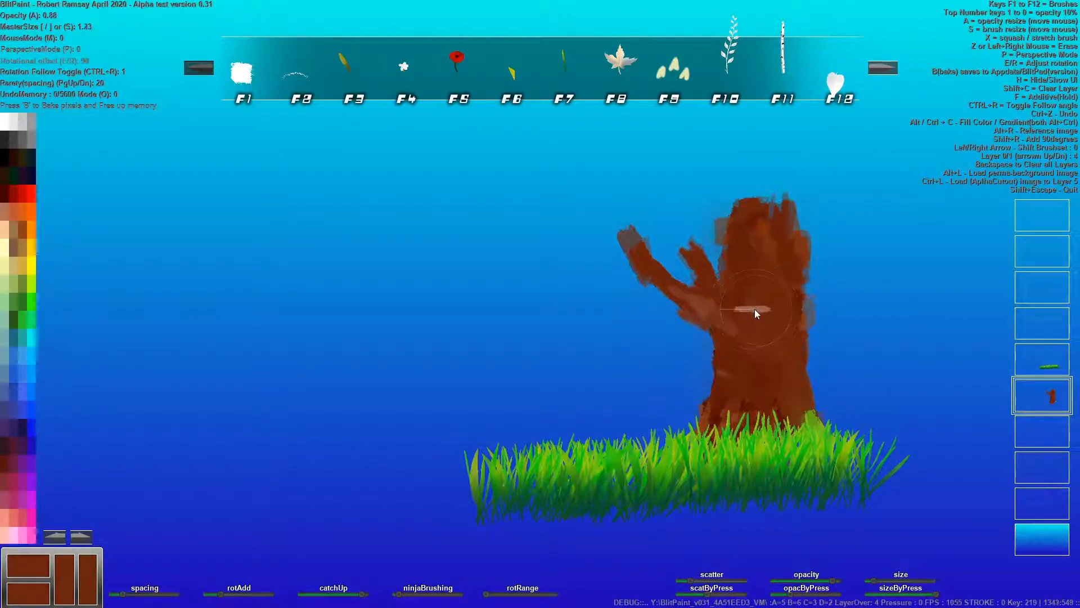
{"action": "left_click_drag", "start_coordinate": [123, 594], "coordinate": [113, 595]}
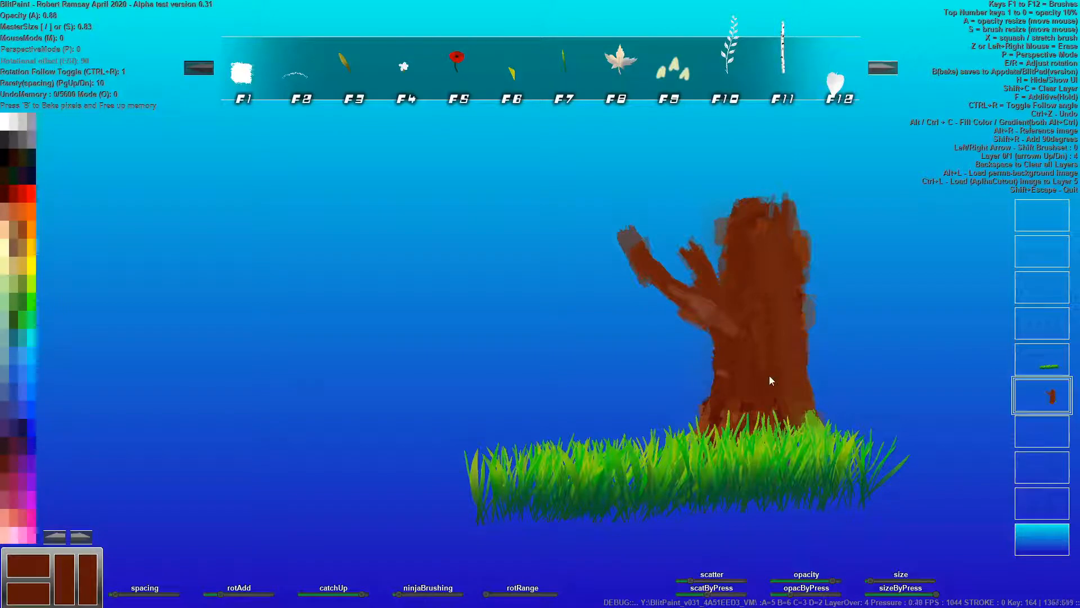
{"action": "left_click_drag", "start_coordinate": [770, 325], "coordinate": [762, 358]}
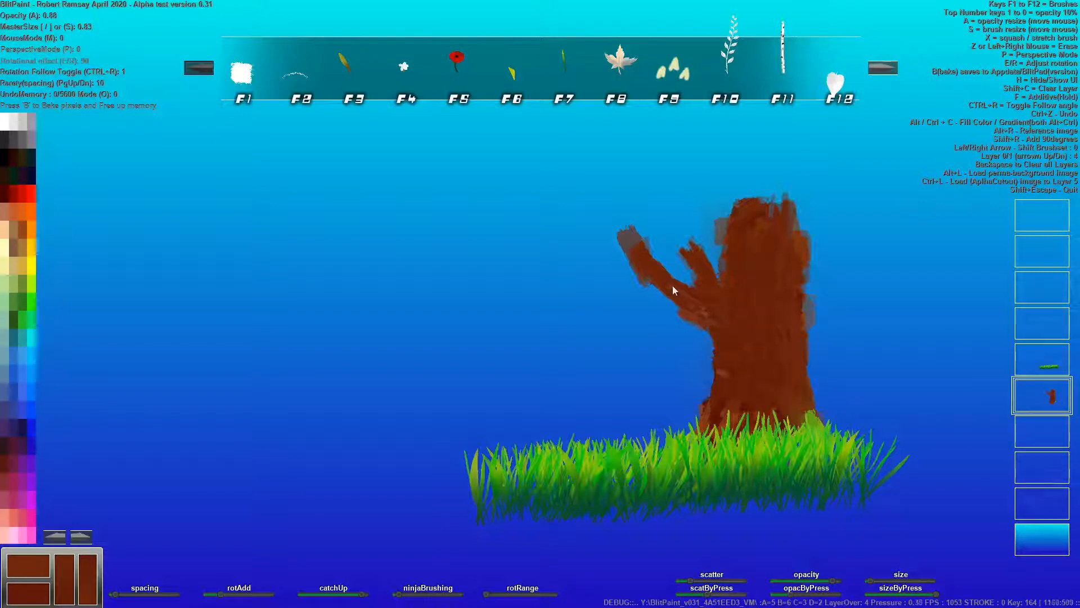
{"action": "left_click_drag", "start_coordinate": [647, 262], "coordinate": [712, 303]}
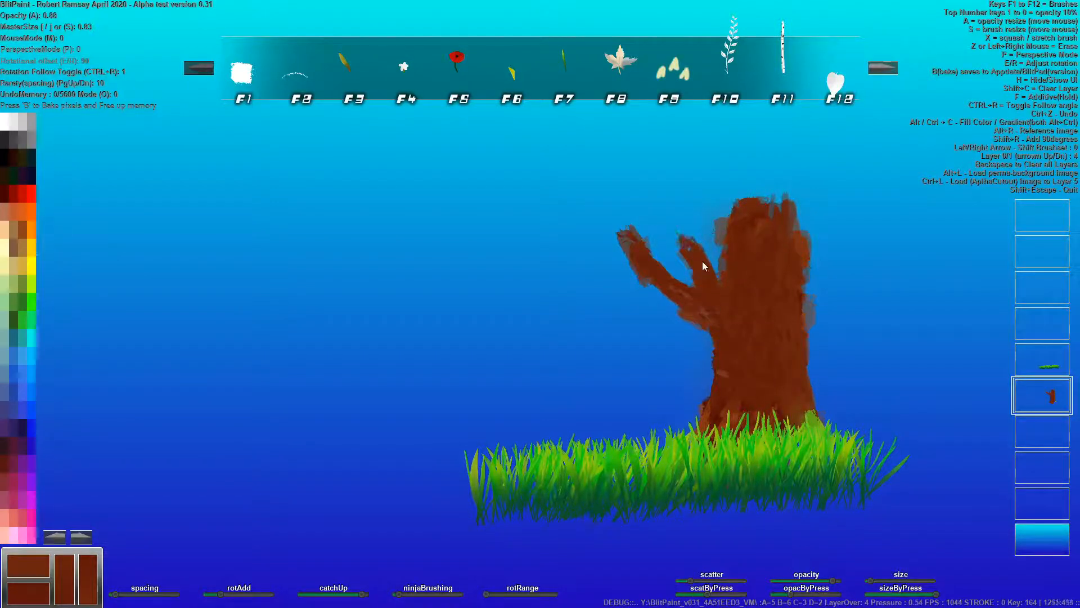
Extend the tree with a short branch on the trunk's right side and roots spreading into the grass on both sides
{"action": "mouse_move", "coordinate": [779, 257]}
{"action": "left_mouse_down"}
{"action": "mouse_move", "coordinate": [797, 289]}
{"action": "mouse_move", "coordinate": [825, 248]}
{"action": "mouse_move", "coordinate": [798, 349]}
{"action": "left_mouse_up"}
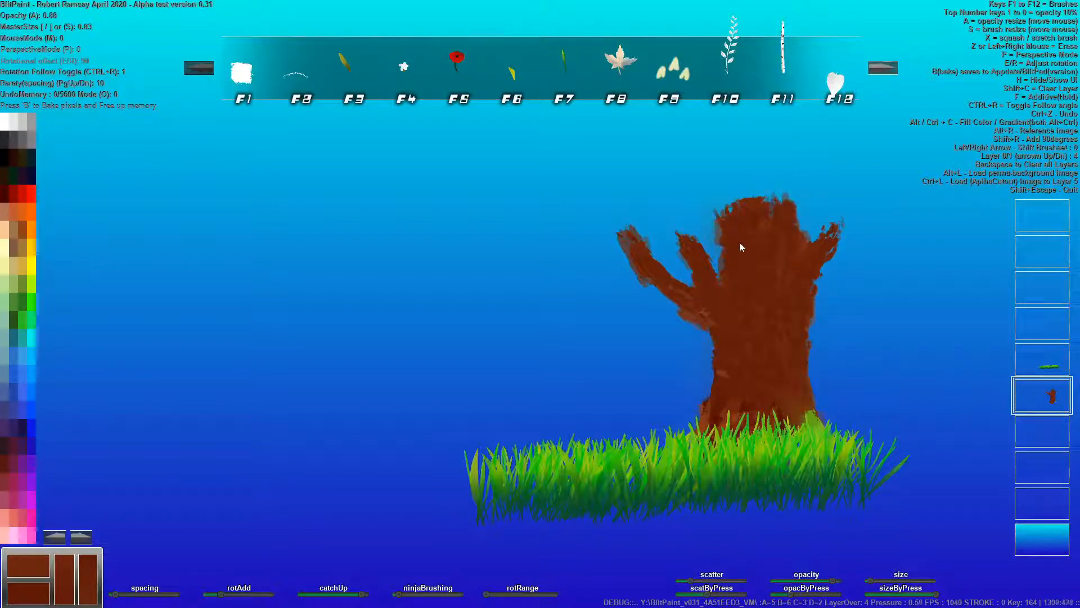
{"action": "mouse_move", "coordinate": [746, 414]}
{"action": "left_mouse_down"}
{"action": "mouse_move", "coordinate": [725, 403]}
{"action": "mouse_move", "coordinate": [652, 452]}
{"action": "left_mouse_up"}
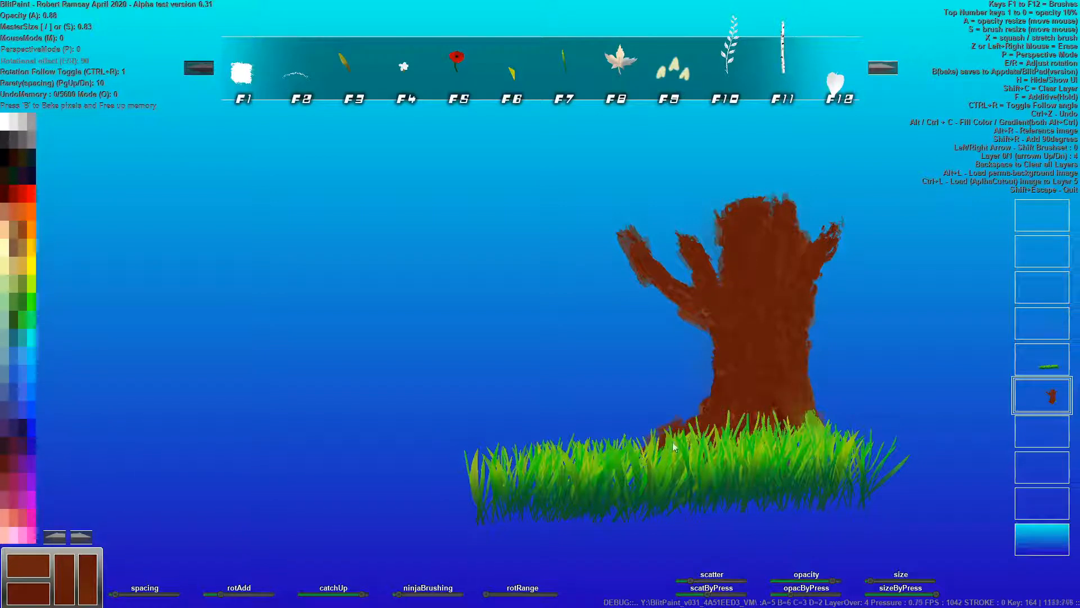
{"action": "mouse_move", "coordinate": [787, 409]}
{"action": "left_mouse_down"}
{"action": "mouse_move", "coordinate": [815, 419]}
{"action": "mouse_move", "coordinate": [835, 448]}
{"action": "left_mouse_up"}
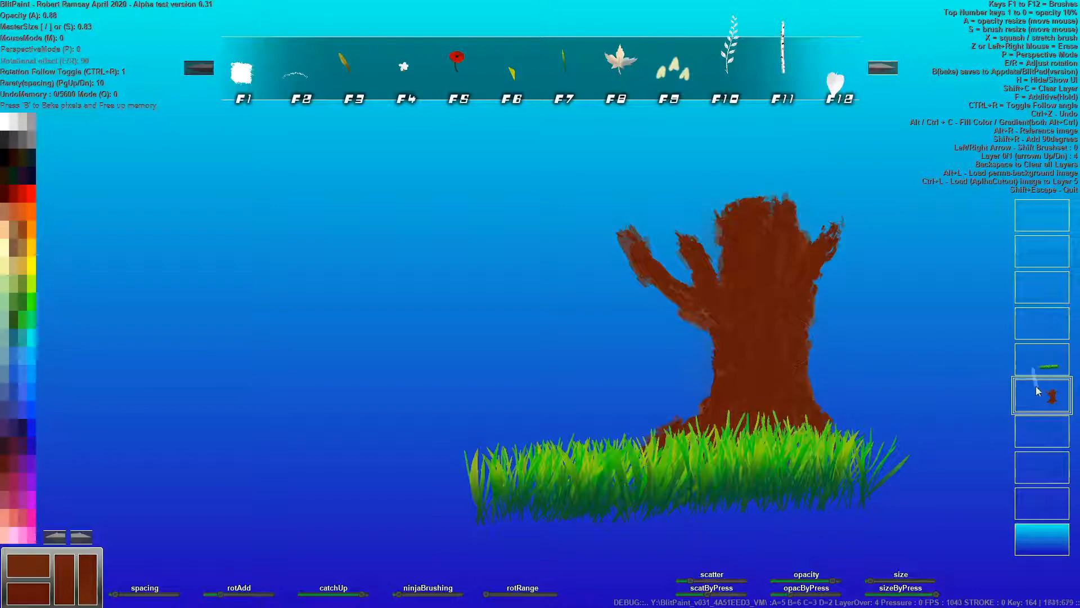
Stamp a dark brown rock left of the trunk on layer 3, using brush set 4's rock brush at size 3.05 with minimum opacity-by-pressure
{"action": "left_click", "coordinate": [1043, 430]}
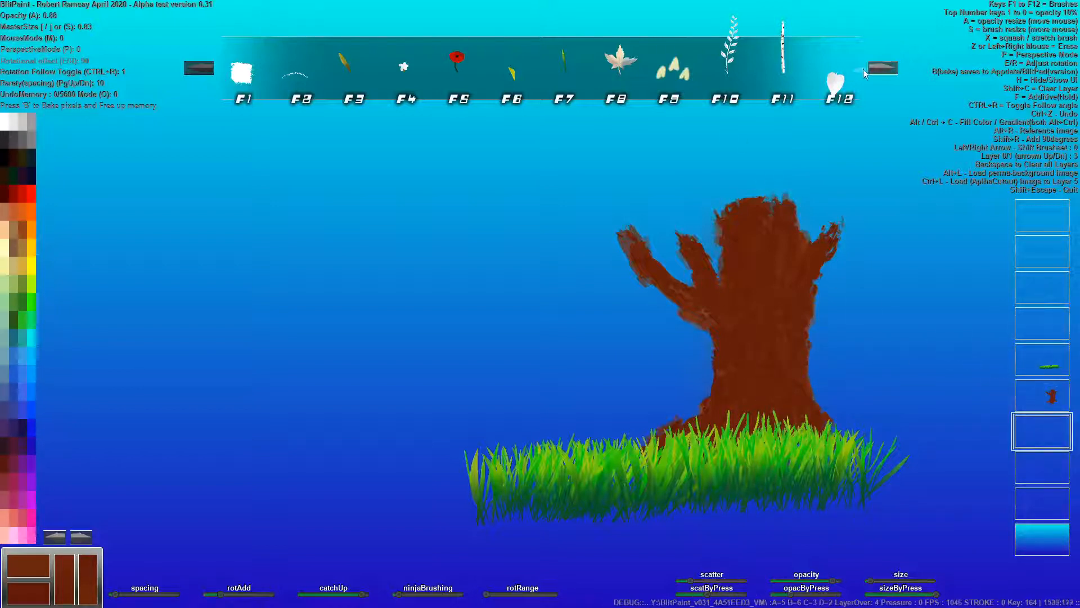
{"action": "left_click", "coordinate": [882, 71]}
{"action": "left_click", "coordinate": [882, 71]}
{"action": "left_click", "coordinate": [884, 72]}
{"action": "left_click", "coordinate": [884, 72]}
{"action": "left_click", "coordinate": [522, 76]}
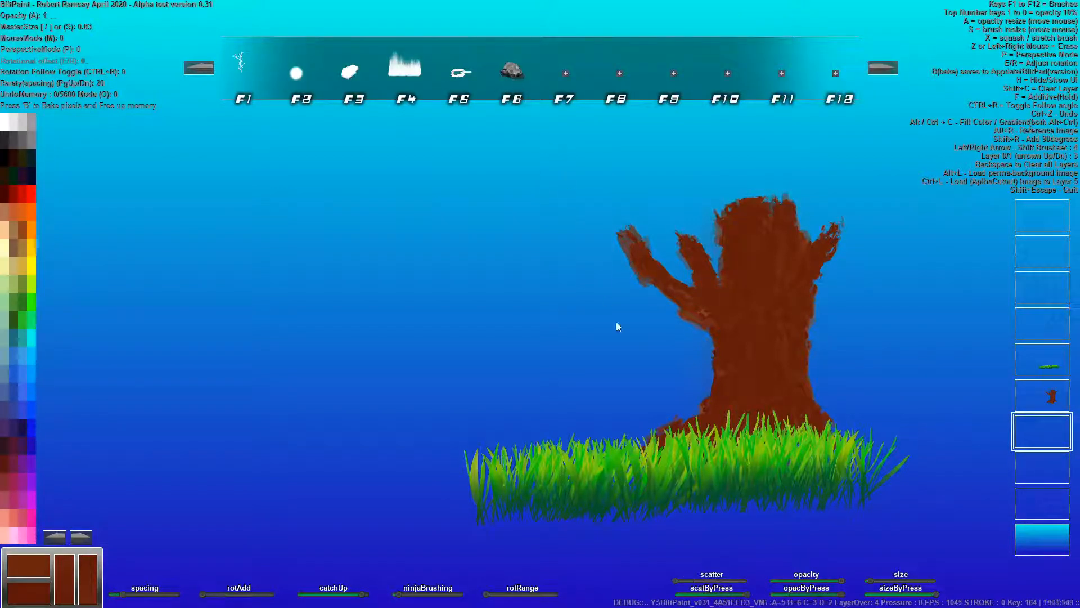
{"action": "key", "text": "s"}
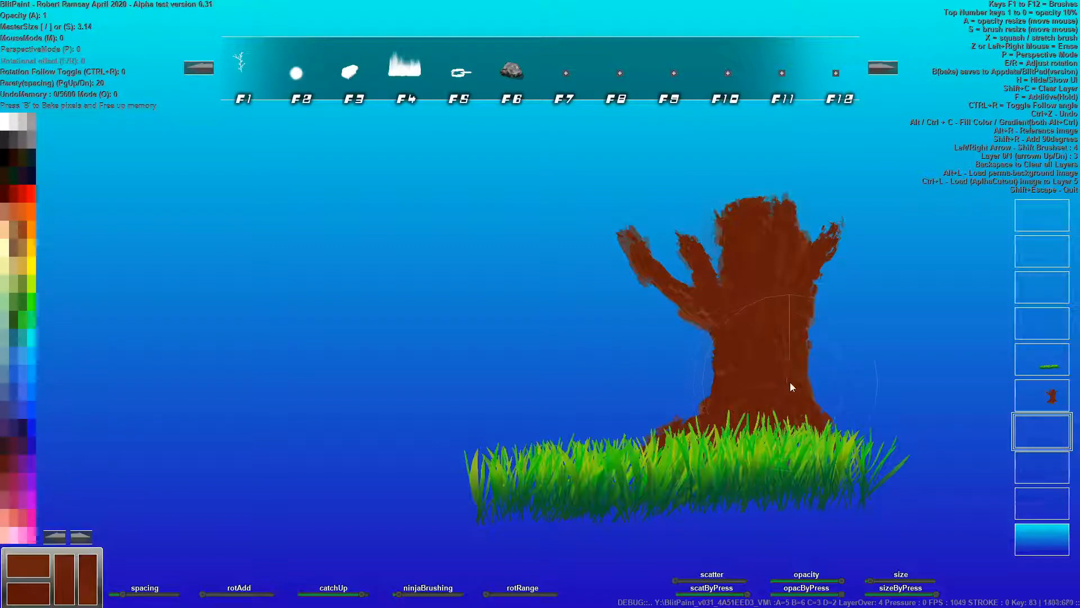
{"action": "left_click", "coordinate": [666, 446]}
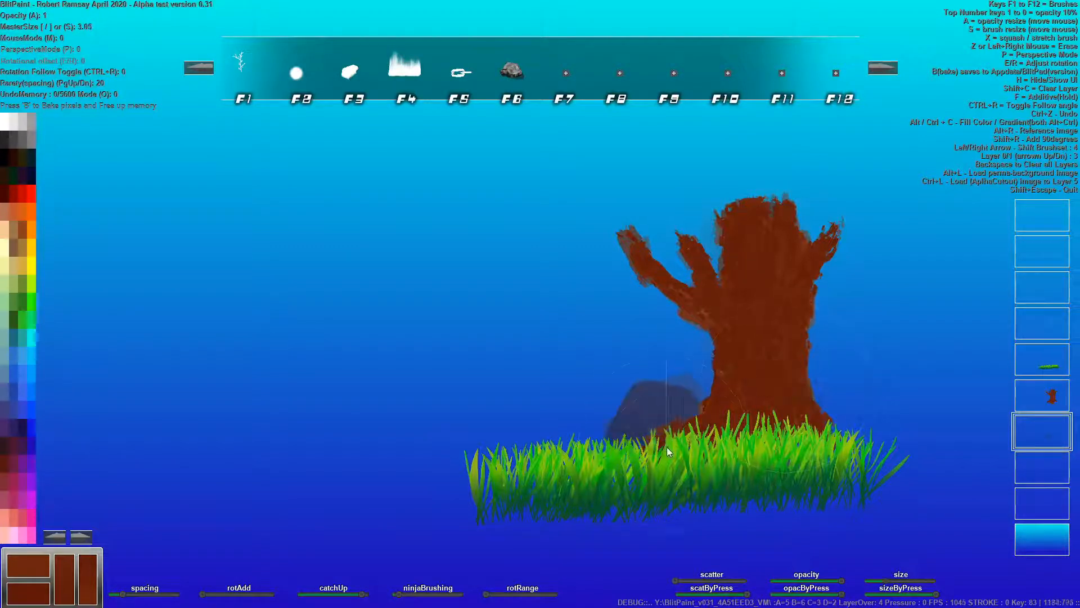
{"action": "key", "text": "ctrl"}
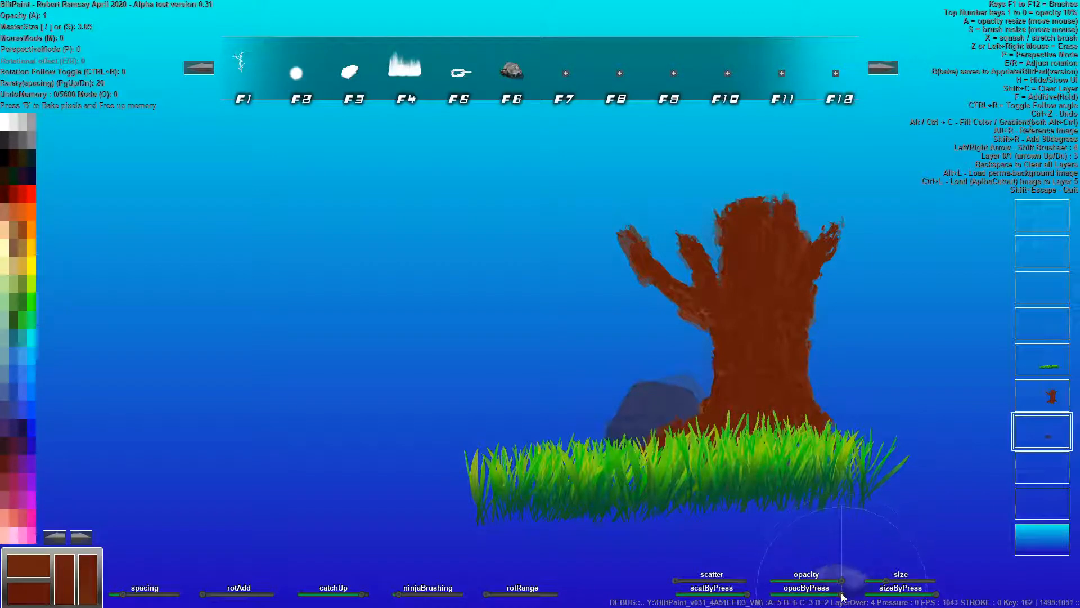
{"action": "left_click", "coordinate": [661, 433]}
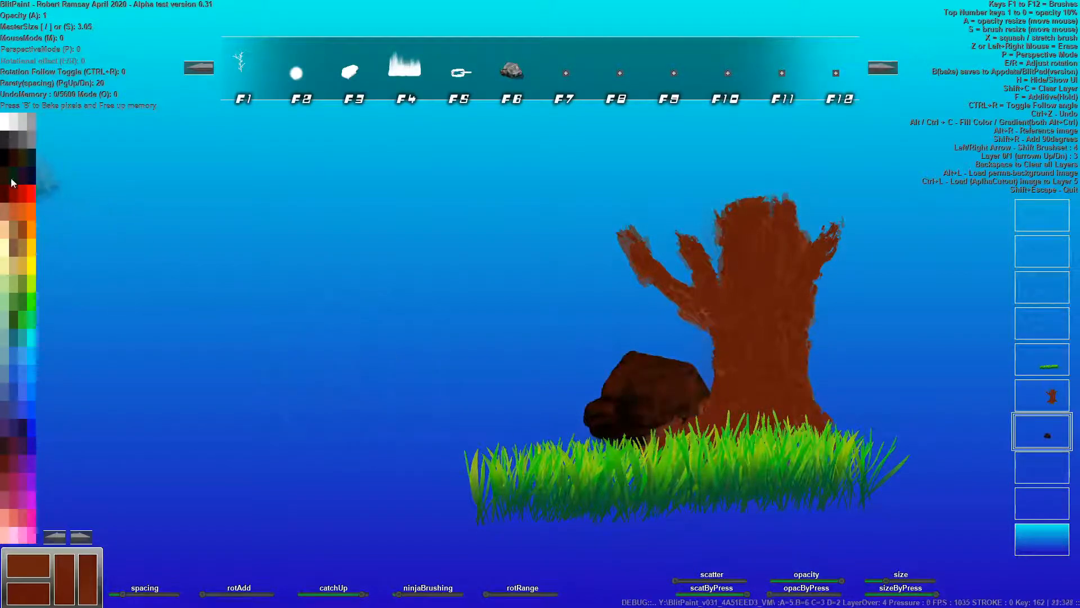
Choose white as the brush color and stamp overlapping grey rocks over the dark rock beside the trunk
{"action": "left_click", "coordinate": [9, 130]}
{"action": "left_click", "coordinate": [8, 128]}
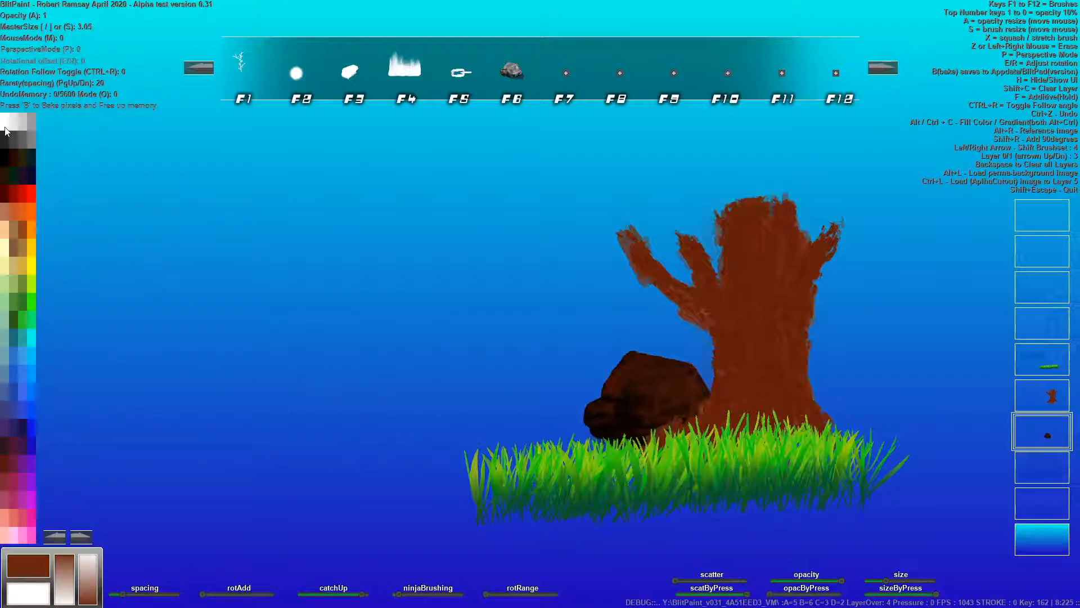
{"action": "left_click", "coordinate": [657, 445]}
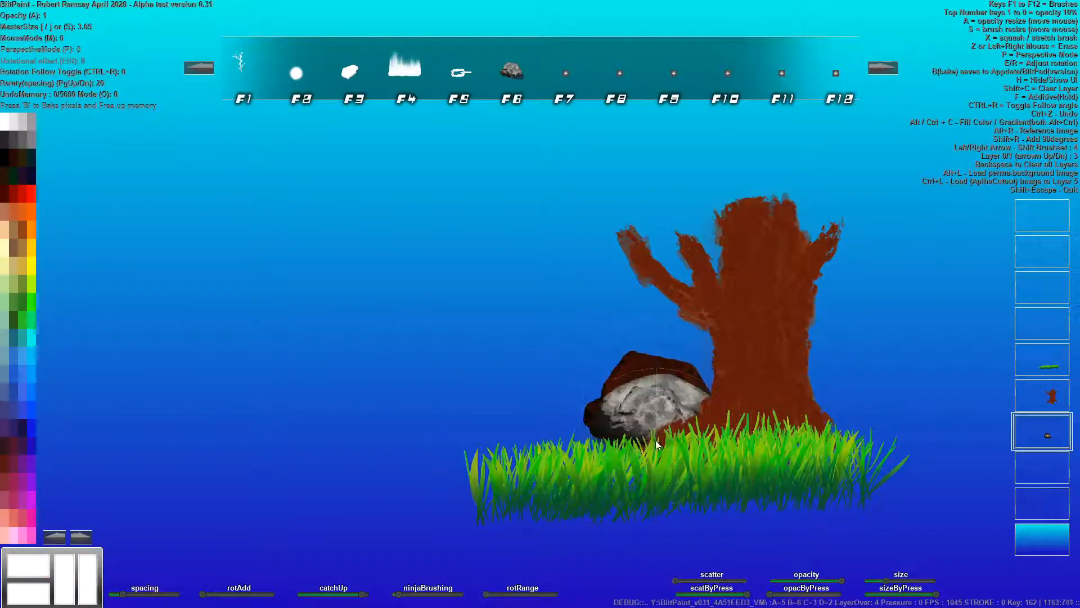
{"action": "left_click", "coordinate": [627, 442]}
{"action": "left_click", "coordinate": [659, 412]}
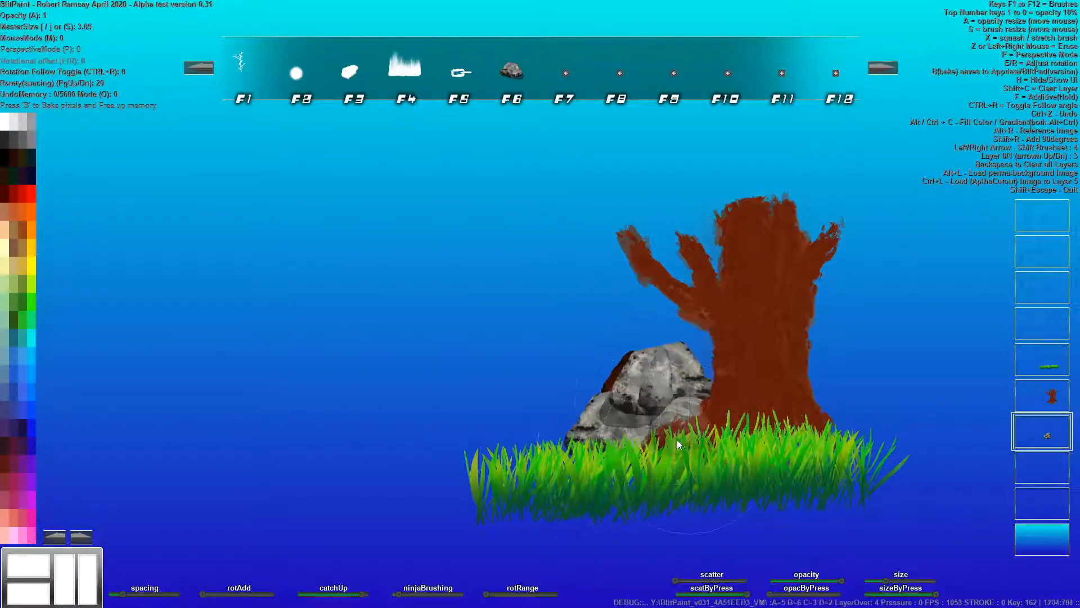
{"action": "left_click", "coordinate": [647, 445]}
{"action": "left_click", "coordinate": [630, 436]}
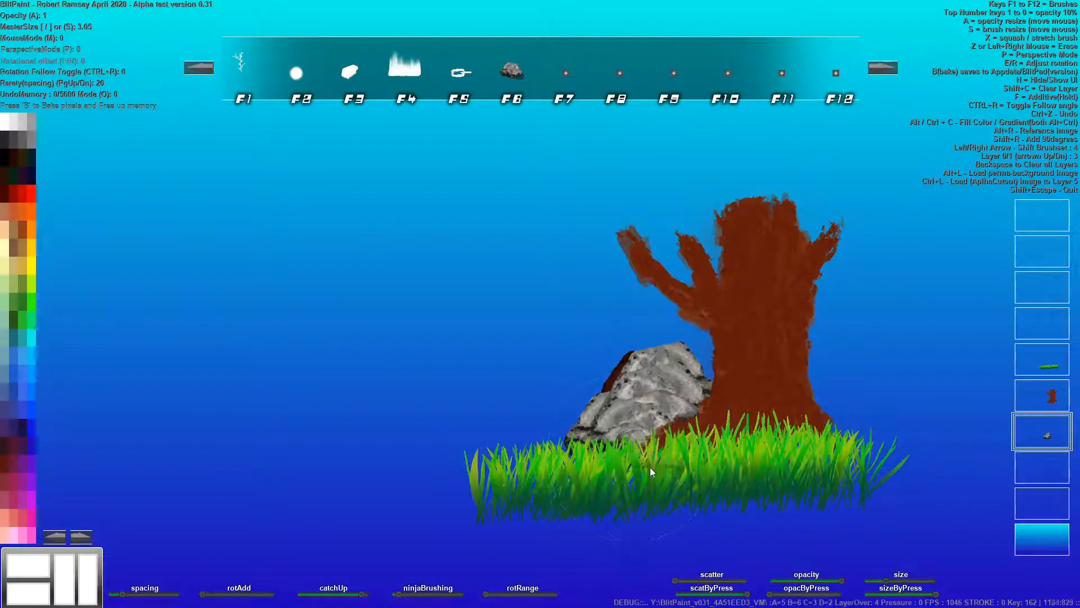
Raise the brush spacing to nearly its maximum and stamp a second grey rock to the left of the first
{"action": "left_click_drag", "start_coordinate": [122, 594], "coordinate": [175, 593]}
{"action": "left_click", "coordinate": [645, 419]}
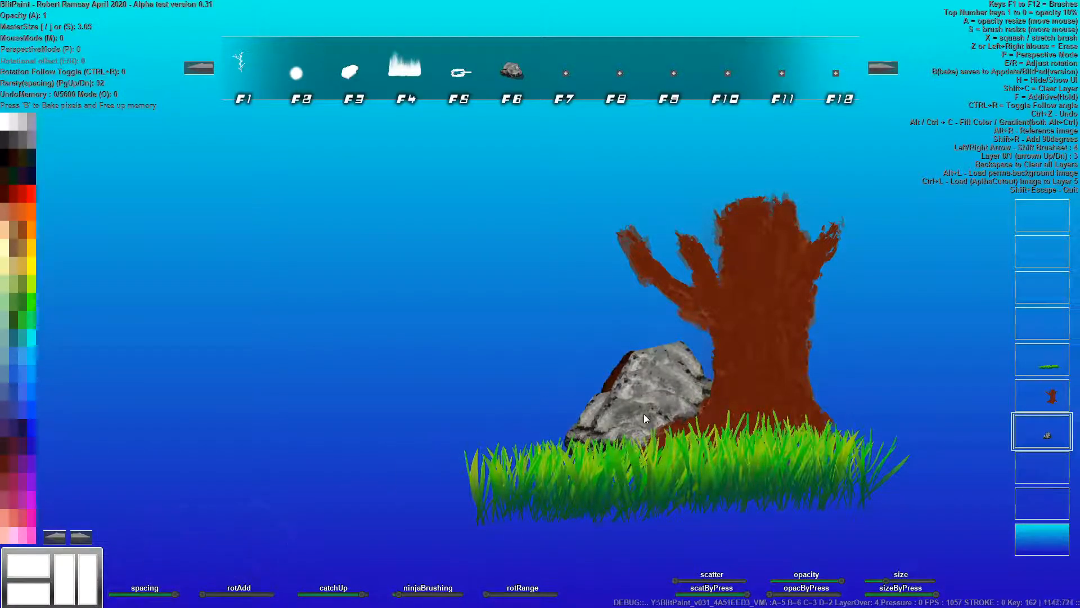
{"action": "left_click", "coordinate": [565, 464]}
{"action": "left_click", "coordinate": [559, 464]}
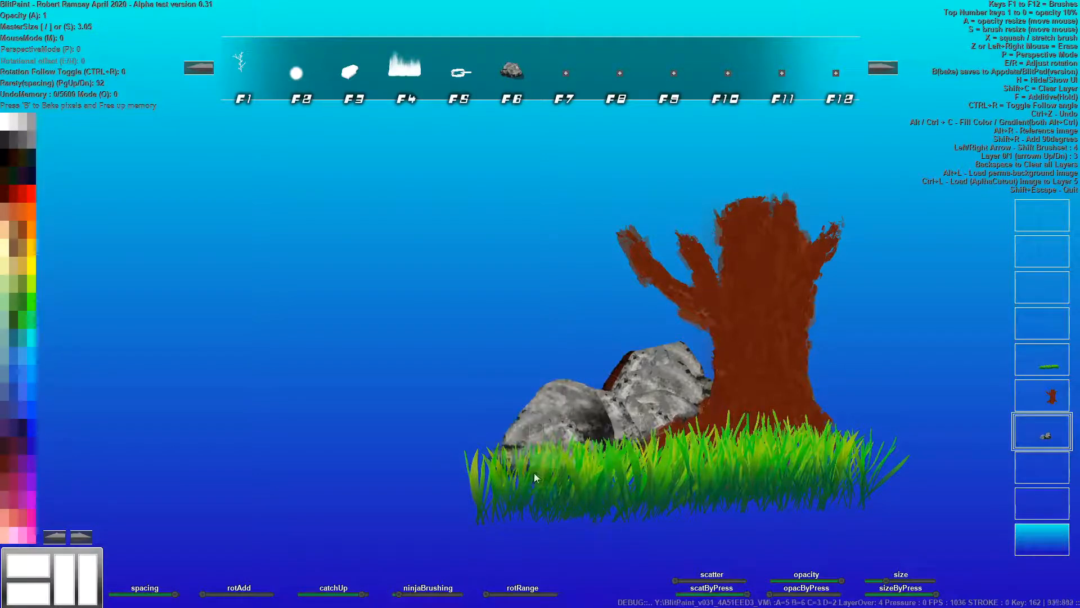
Tint both rocks with ochre-brown stamps, followed by a brown and pale yellow mix at 0.50 opacity
{"action": "left_click", "coordinate": [26, 251]}
{"action": "mouse_move", "coordinate": [616, 442]}
{"action": "left_mouse_down"}
{"action": "mouse_move", "coordinate": [576, 449]}
{"action": "mouse_move", "coordinate": [606, 455]}
{"action": "mouse_move", "coordinate": [642, 442]}
{"action": "left_mouse_up"}
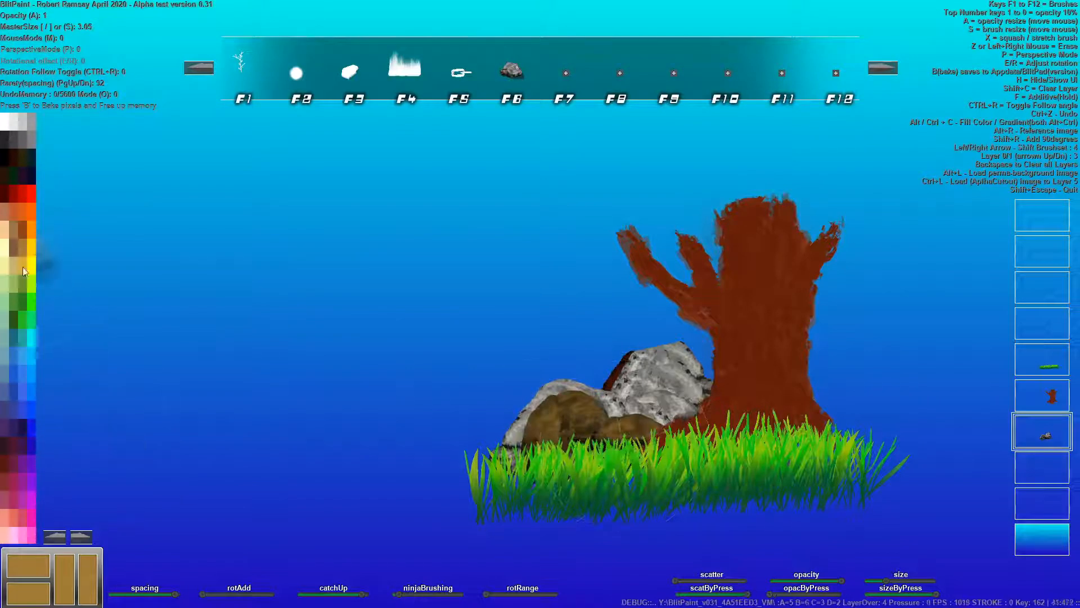
{"action": "left_click", "coordinate": [7, 259]}
{"action": "key", "text": "5"}
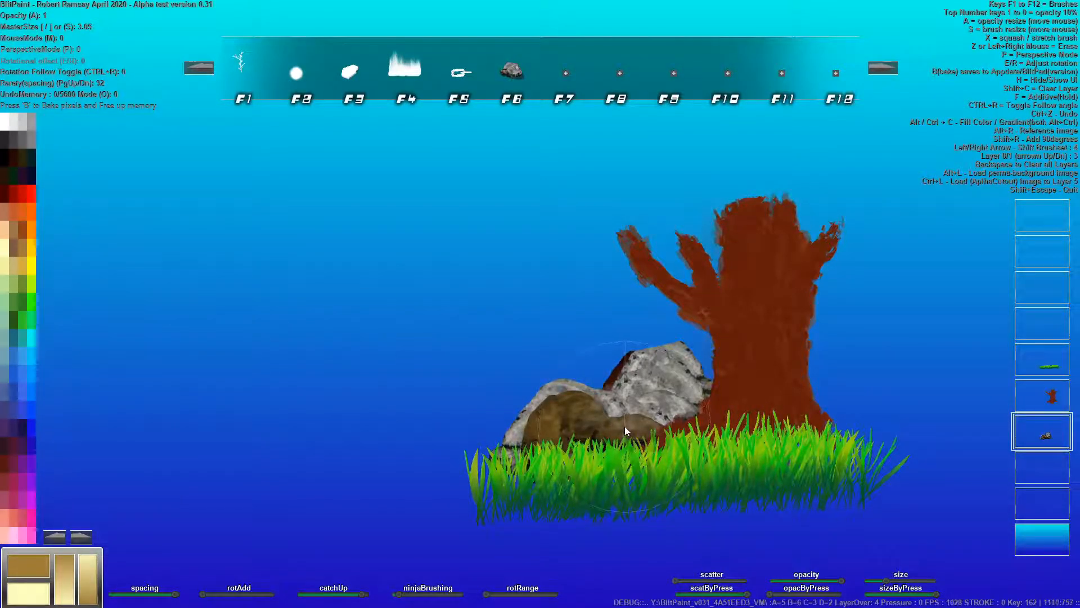
{"action": "mouse_move", "coordinate": [633, 428]}
{"action": "left_mouse_down"}
{"action": "mouse_move", "coordinate": [658, 437]}
{"action": "mouse_move", "coordinate": [652, 430]}
{"action": "mouse_move", "coordinate": [549, 473]}
{"action": "mouse_move", "coordinate": [572, 442]}
{"action": "mouse_move", "coordinate": [568, 463]}
{"action": "mouse_move", "coordinate": [562, 452]}
{"action": "mouse_move", "coordinate": [642, 442]}
{"action": "mouse_move", "coordinate": [663, 413]}
{"action": "left_mouse_up"}
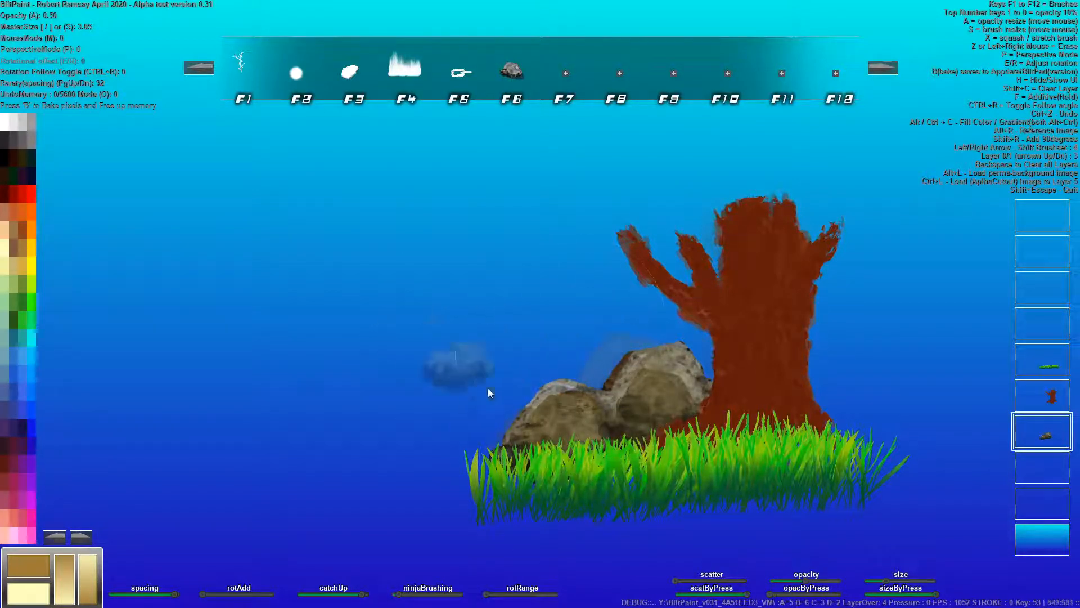
Restore full brush opacity and erase along the upper edges of both rocks, reducing the brush size to 0.37 for finer trimming
{"action": "left_click_drag", "start_coordinate": [807, 581], "coordinate": [841, 580]}
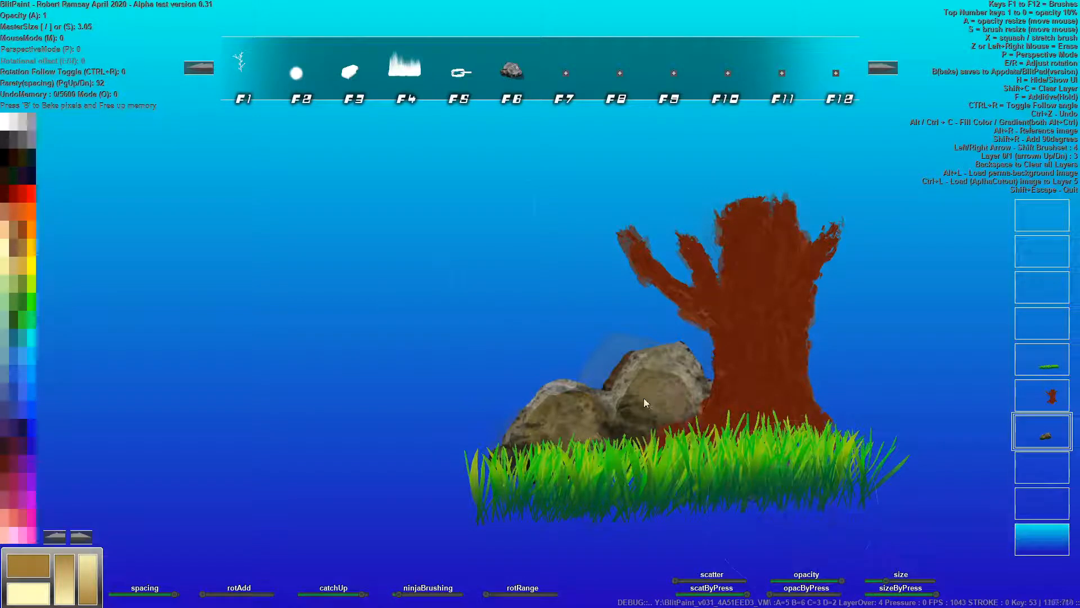
{"action": "mouse_move", "coordinate": [593, 314]}
{"action": "left_mouse_down"}
{"action": "mouse_move", "coordinate": [558, 337]}
{"action": "mouse_move", "coordinate": [534, 329]}
{"action": "mouse_move", "coordinate": [518, 341]}
{"action": "mouse_move", "coordinate": [501, 325]}
{"action": "mouse_move", "coordinate": [532, 359]}
{"action": "mouse_move", "coordinate": [508, 301]}
{"action": "left_mouse_up"}
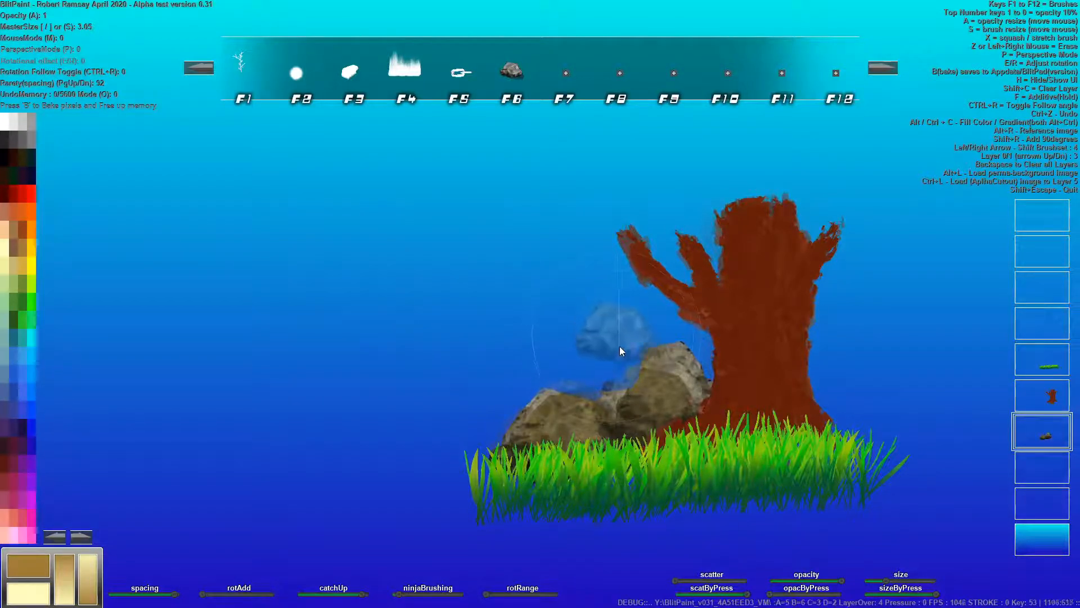
{"action": "key", "text": "s"}
{"action": "key", "text": "s"}
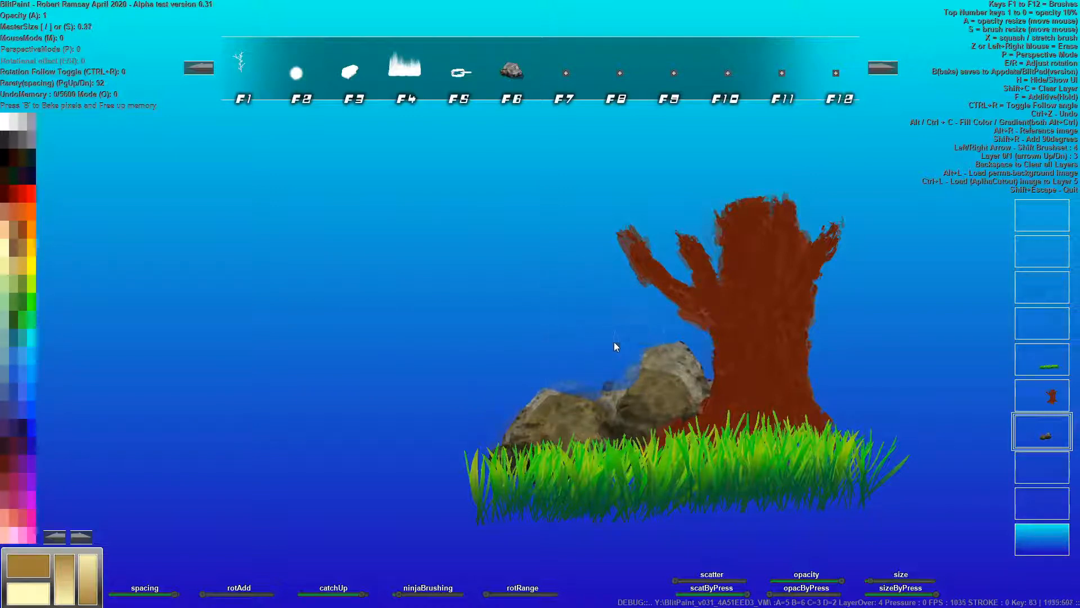
{"action": "mouse_move", "coordinate": [638, 341]}
{"action": "left_mouse_down"}
{"action": "mouse_move", "coordinate": [689, 345]}
{"action": "mouse_move", "coordinate": [717, 366]}
{"action": "mouse_move", "coordinate": [680, 344]}
{"action": "left_mouse_up"}
{"action": "mouse_move", "coordinate": [697, 343]}
{"action": "left_mouse_down"}
{"action": "mouse_move", "coordinate": [699, 369]}
{"action": "mouse_move", "coordinate": [677, 343]}
{"action": "mouse_move", "coordinate": [657, 353]}
{"action": "mouse_move", "coordinate": [669, 311]}
{"action": "mouse_move", "coordinate": [652, 361]}
{"action": "mouse_move", "coordinate": [675, 337]}
{"action": "mouse_move", "coordinate": [652, 354]}
{"action": "mouse_move", "coordinate": [683, 349]}
{"action": "mouse_move", "coordinate": [668, 353]}
{"action": "mouse_move", "coordinate": [684, 360]}
{"action": "mouse_move", "coordinate": [670, 385]}
{"action": "mouse_move", "coordinate": [681, 375]}
{"action": "mouse_move", "coordinate": [634, 405]}
{"action": "mouse_move", "coordinate": [689, 386]}
{"action": "mouse_move", "coordinate": [635, 416]}
{"action": "mouse_move", "coordinate": [695, 387]}
{"action": "mouse_move", "coordinate": [653, 403]}
{"action": "mouse_move", "coordinate": [688, 387]}
{"action": "mouse_move", "coordinate": [669, 407]}
{"action": "left_mouse_up"}
{"action": "key", "text": "z"}
Sample dark tones from the rocks and dab dark stone details onto the right rock with the brush at size 0.85
{"action": "key", "text": "shift"}
{"action": "key", "text": "shift"}
{"action": "key", "text": "shift"}
{"action": "key", "text": "shift"}
{"action": "key", "text": "shift"}
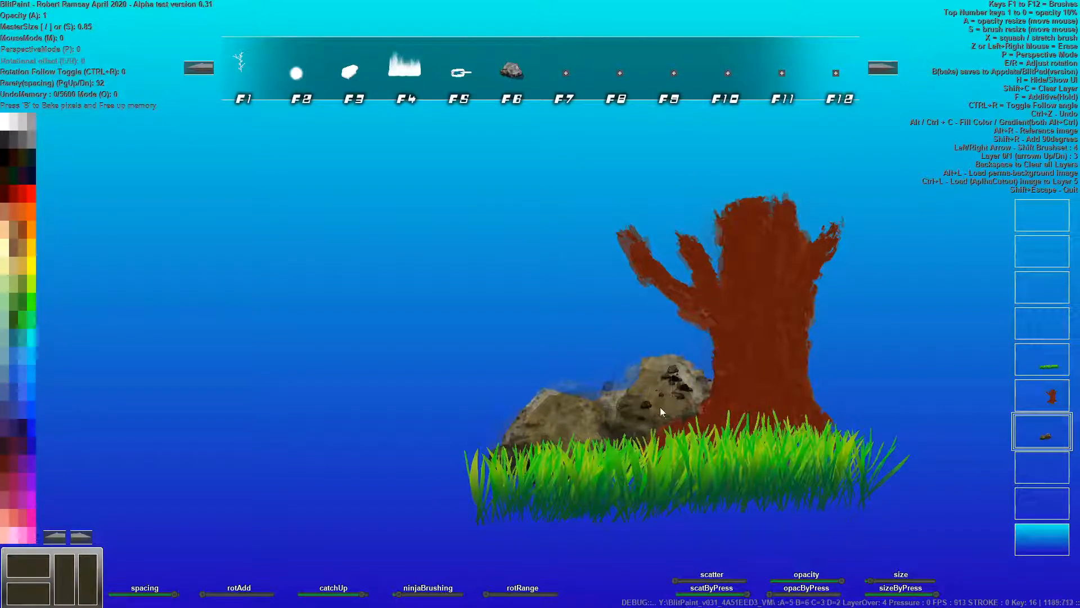
Blend the right rock's dark details with brown tones using the soft round brush at spacing 8 and opacity 0.88
{"action": "left_click", "coordinate": [295, 74]}
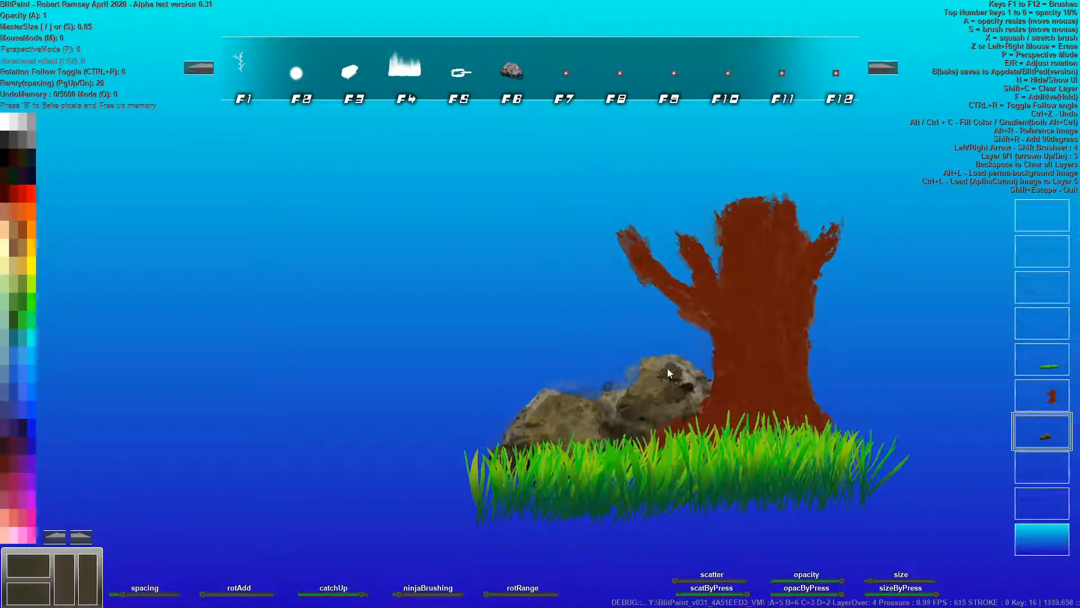
{"action": "left_click_drag", "start_coordinate": [121, 594], "coordinate": [114, 594]}
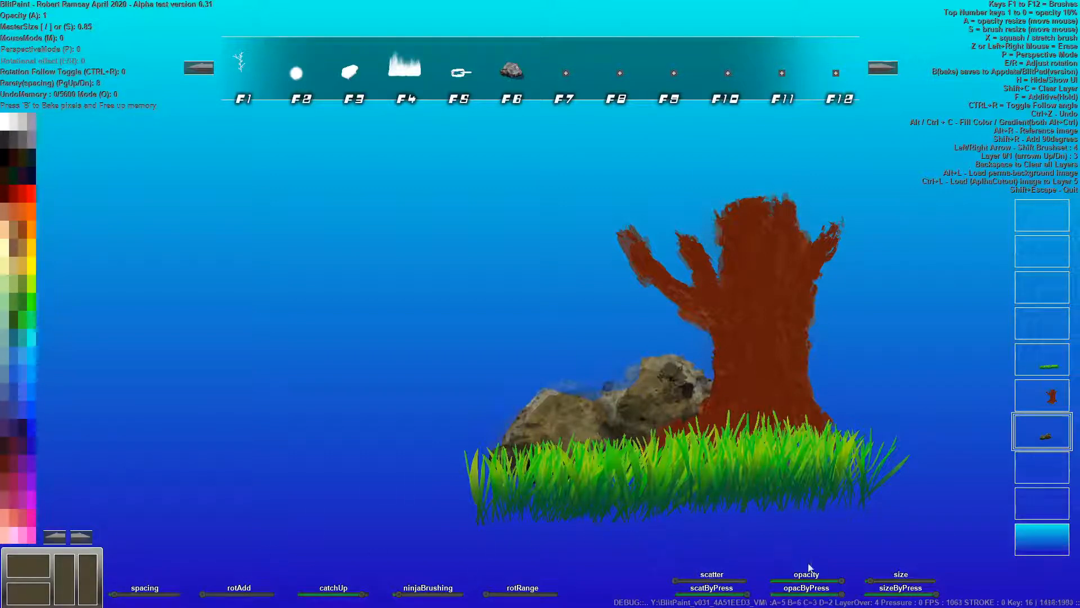
{"action": "left_click", "coordinate": [834, 580]}
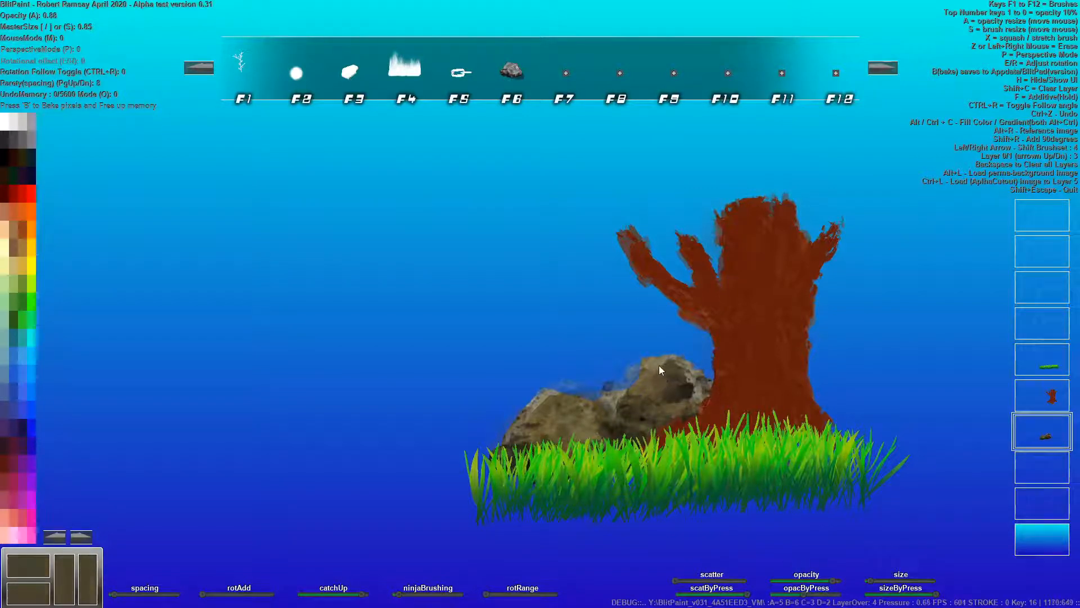
{"action": "mouse_move", "coordinate": [660, 364]}
{"action": "left_mouse_down"}
{"action": "mouse_move", "coordinate": [692, 381]}
{"action": "mouse_move", "coordinate": [678, 371]}
{"action": "left_mouse_up"}
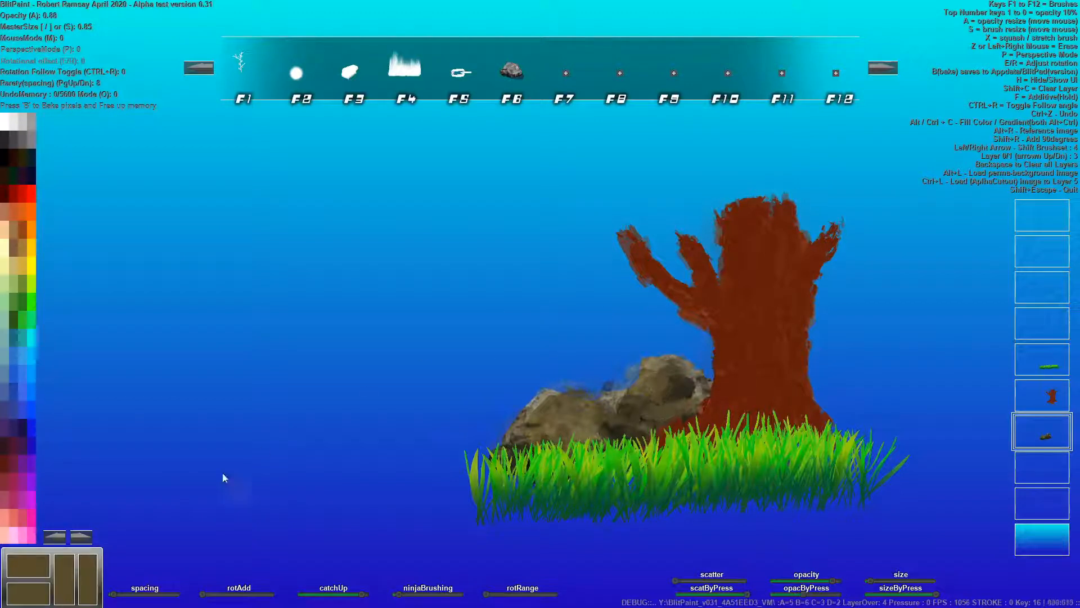
Set the spacing to 0, select the grass layer, and paint grass blades over the trunk base in sampled greens and browns
{"action": "left_click_drag", "start_coordinate": [116, 597], "coordinate": [109, 593]}
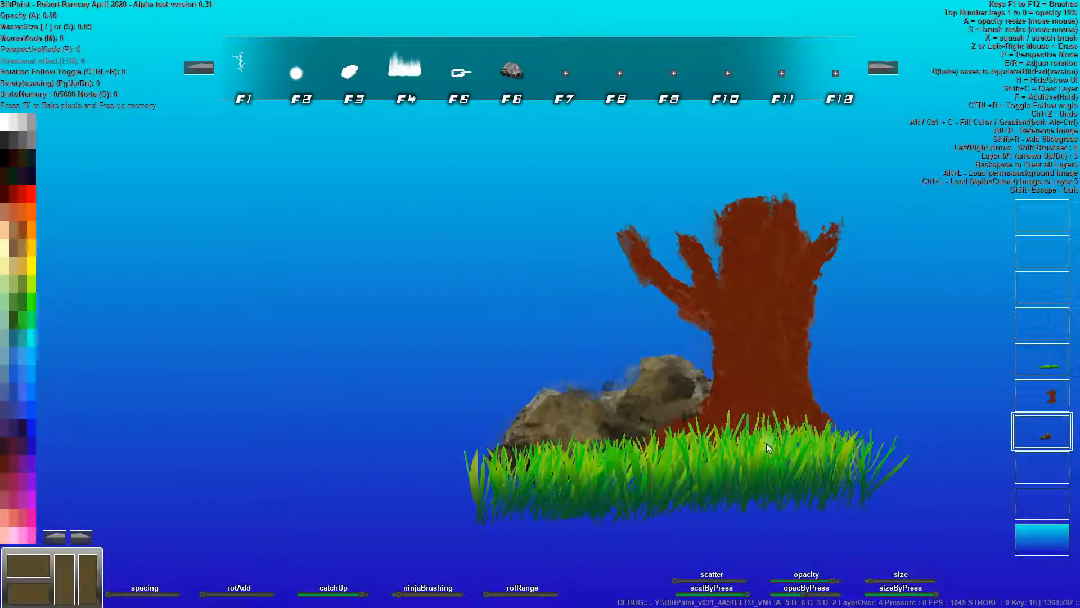
{"action": "right_click", "coordinate": [765, 399]}
{"action": "left_click", "coordinate": [1041, 371]}
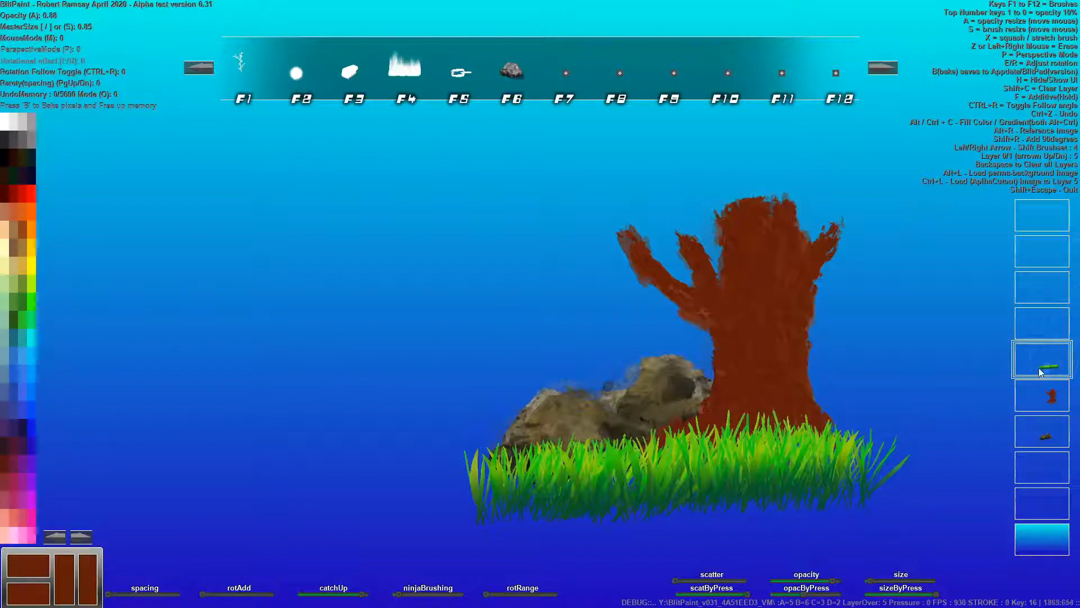
{"action": "right_click", "coordinate": [755, 430]}
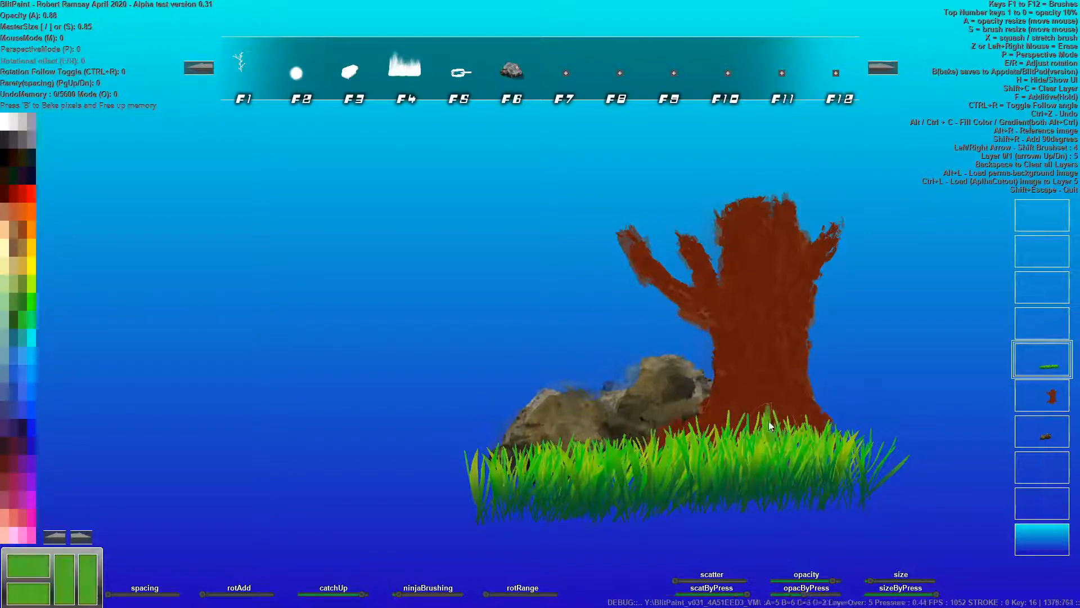
{"action": "right_click", "coordinate": [779, 391]}
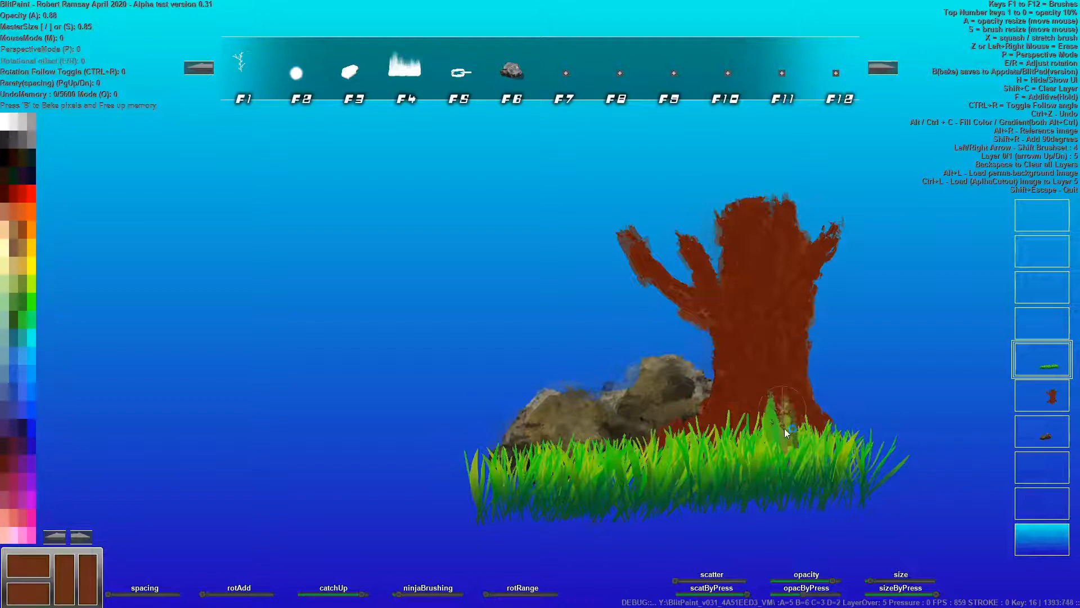
{"action": "right_click", "coordinate": [755, 444]}
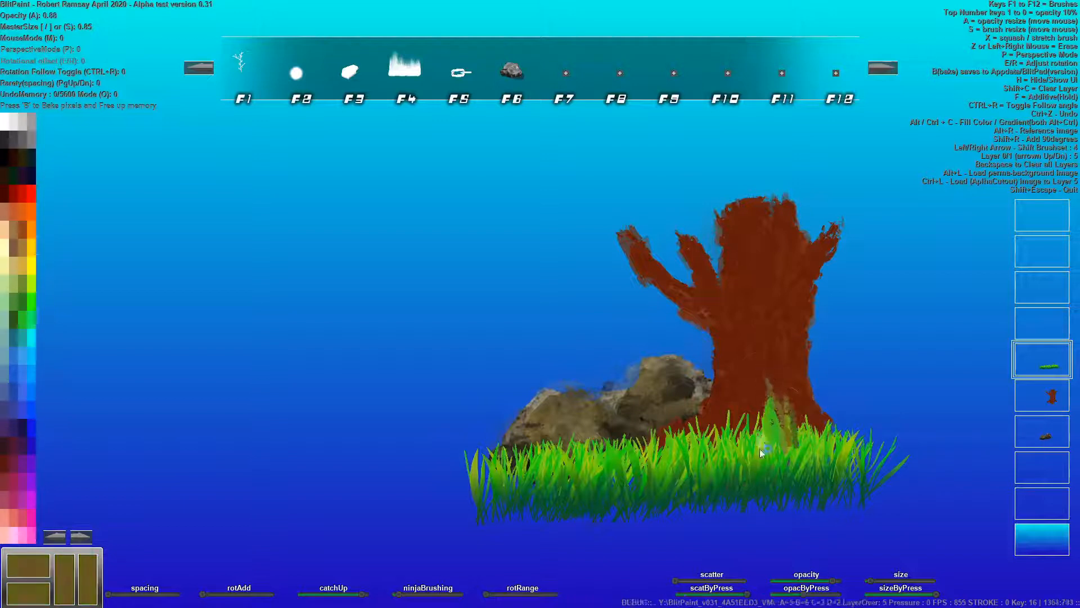
{"action": "right_click", "coordinate": [740, 392]}
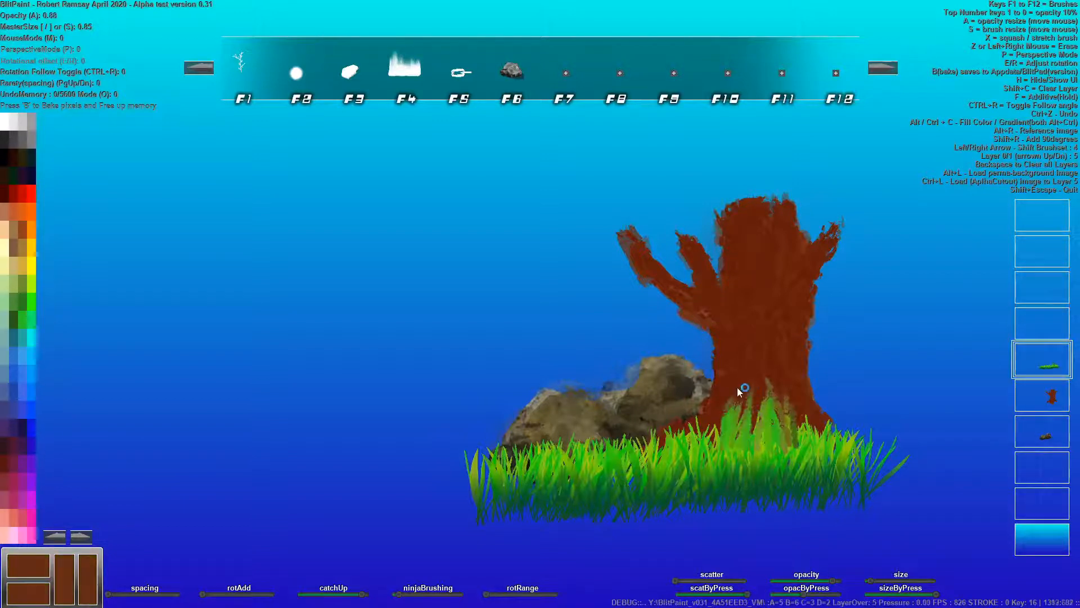
Extend the grass across the left root and the base of the right rock, sampling nearby colors between strokes
{"action": "right_click", "coordinate": [707, 441]}
{"action": "right_click", "coordinate": [678, 463]}
{"action": "left_click_drag", "start_coordinate": [672, 449], "coordinate": [661, 410]}
{"action": "right_click", "coordinate": [665, 393]}
{"action": "right_click", "coordinate": [653, 456]}
{"action": "mouse_move", "coordinate": [653, 456]}
{"action": "left_mouse_down"}
{"action": "mouse_move", "coordinate": [664, 415]}
{"action": "mouse_move", "coordinate": [656, 421]}
{"action": "left_mouse_up"}
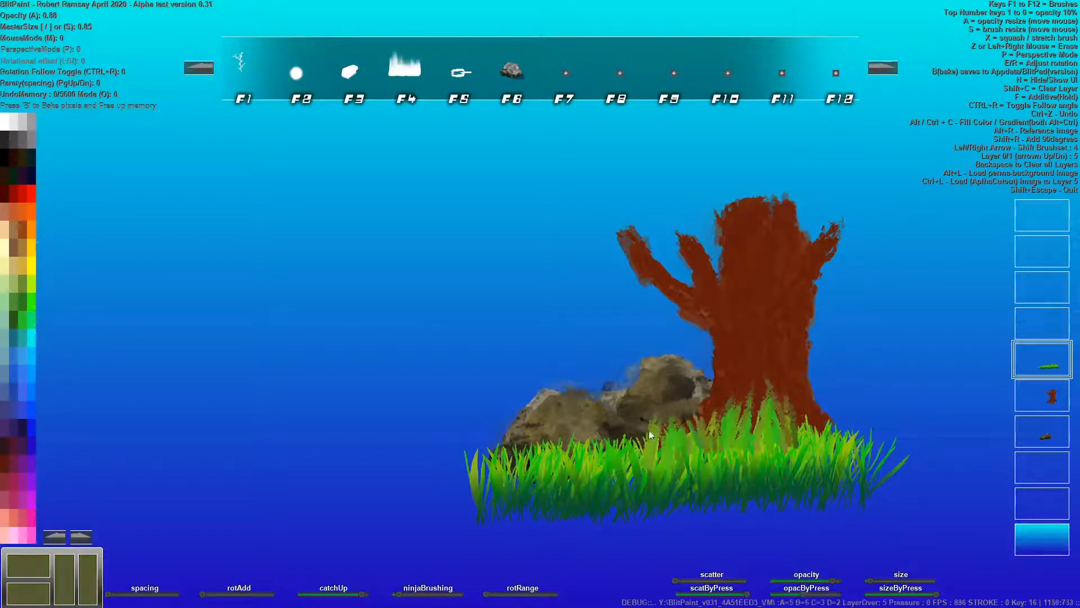
Paint taller grass blades over the base of the left rock, sampling greens and rock tones between strokes
{"action": "right_click", "coordinate": [634, 470]}
{"action": "left_click_drag", "start_coordinate": [634, 470], "coordinate": [608, 414]}
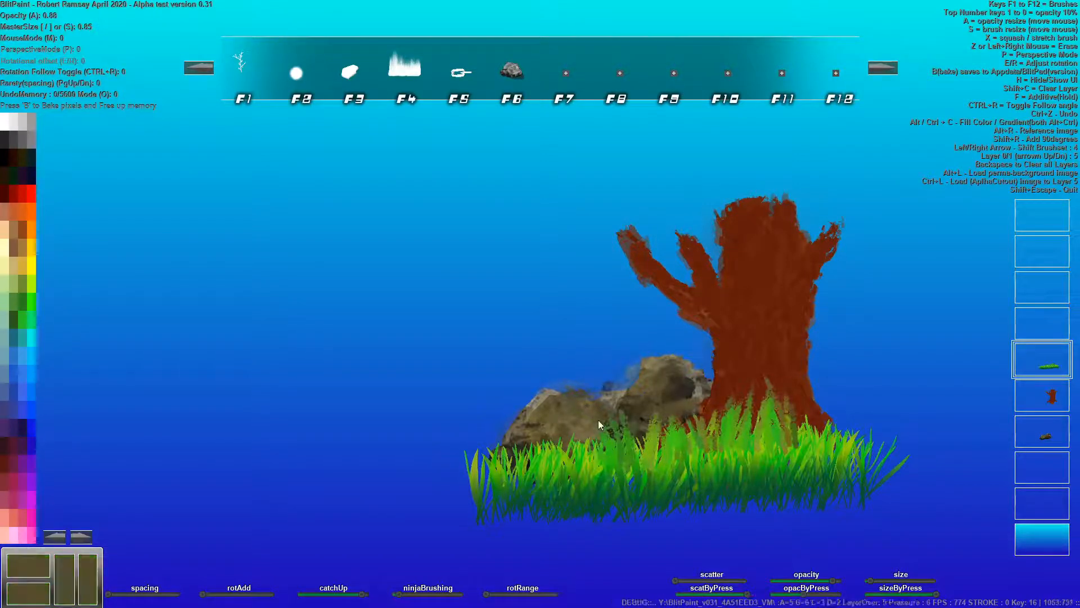
{"action": "left_click_drag", "start_coordinate": [581, 476], "coordinate": [586, 431]}
{"action": "right_click", "coordinate": [585, 418]}
{"action": "left_click_drag", "start_coordinate": [564, 475], "coordinate": [576, 428]}
{"action": "mouse_move", "coordinate": [553, 478]}
{"action": "left_mouse_down"}
{"action": "mouse_move", "coordinate": [571, 418]}
{"action": "mouse_move", "coordinate": [540, 464]}
{"action": "mouse_move", "coordinate": [538, 423]}
{"action": "left_mouse_up"}
{"action": "right_click", "coordinate": [546, 453]}
{"action": "right_click", "coordinate": [535, 477]}
{"action": "mouse_move", "coordinate": [534, 477]}
{"action": "left_mouse_down"}
{"action": "mouse_move", "coordinate": [539, 442]}
{"action": "mouse_move", "coordinate": [507, 445]}
{"action": "left_mouse_up"}
{"action": "right_click", "coordinate": [523, 474]}
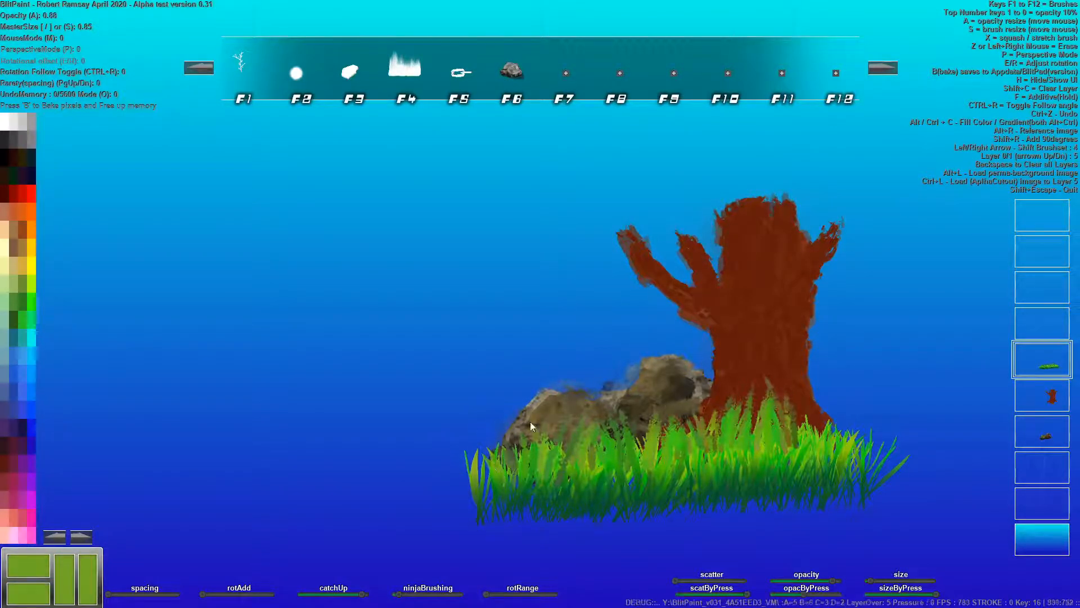
On the empty layer directly below the rocks, paint a wide strip of ground in sampled dark green with the brush at size 1.34
{"action": "left_click", "coordinate": [1043, 466]}
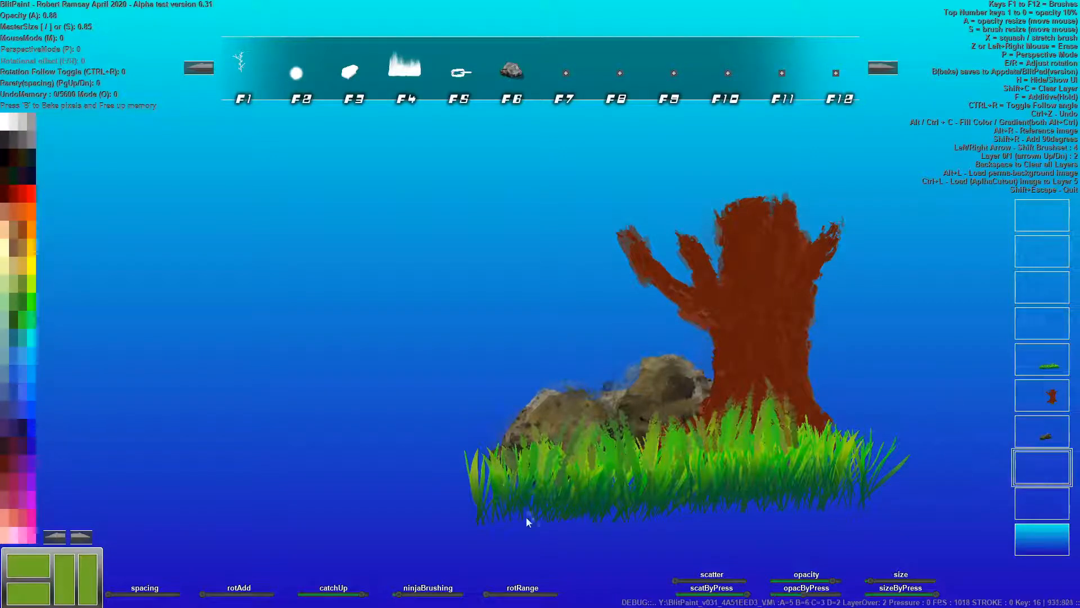
{"action": "mouse_move", "coordinate": [567, 513]}
{"action": "left_mouse_down"}
{"action": "mouse_move", "coordinate": [791, 509]}
{"action": "mouse_move", "coordinate": [523, 520]}
{"action": "mouse_move", "coordinate": [787, 514]}
{"action": "mouse_move", "coordinate": [743, 496]}
{"action": "left_mouse_up"}
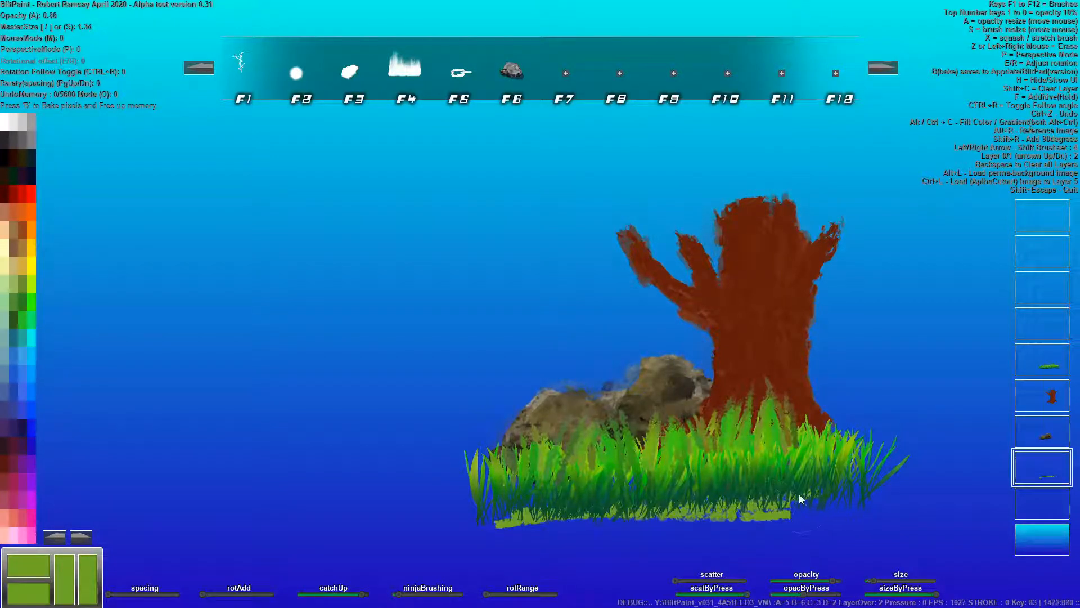
{"action": "right_click", "coordinate": [757, 495]}
{"action": "mouse_move", "coordinate": [796, 506]}
{"action": "left_mouse_down"}
{"action": "mouse_move", "coordinate": [419, 520]}
{"action": "mouse_move", "coordinate": [738, 513]}
{"action": "mouse_move", "coordinate": [583, 522]}
{"action": "mouse_move", "coordinate": [379, 507]}
{"action": "mouse_move", "coordinate": [553, 497]}
{"action": "left_mouse_up"}
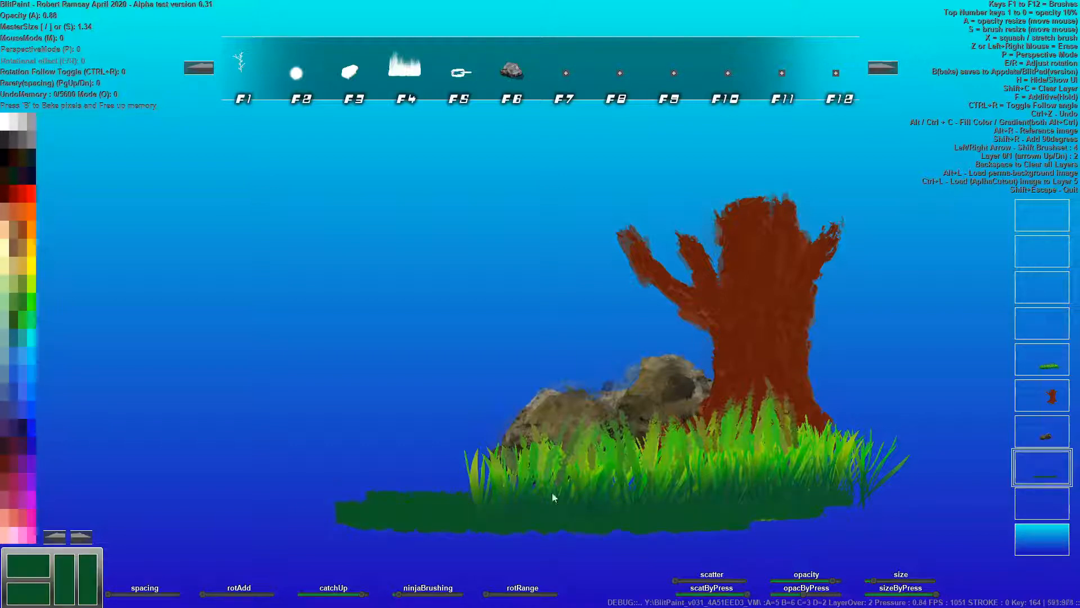
{"action": "mouse_move", "coordinate": [388, 502]}
{"action": "left_mouse_down"}
{"action": "mouse_move", "coordinate": [694, 482]}
{"action": "mouse_move", "coordinate": [471, 484]}
{"action": "mouse_move", "coordinate": [792, 490]}
{"action": "mouse_move", "coordinate": [776, 515]}
{"action": "mouse_move", "coordinate": [657, 524]}
{"action": "mouse_move", "coordinate": [784, 515]}
{"action": "left_mouse_up"}
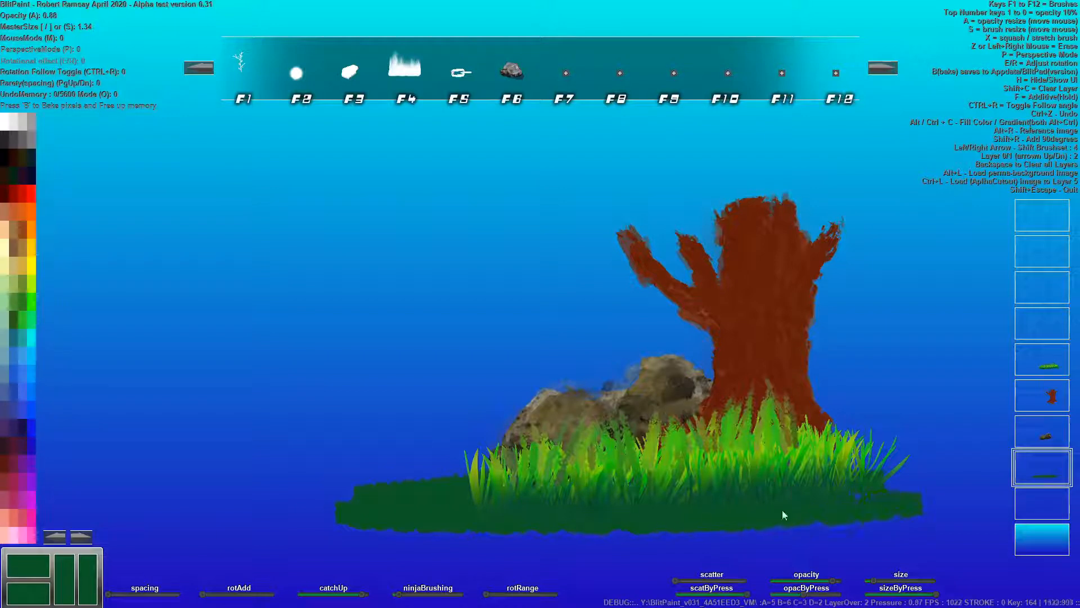
{"action": "mouse_move", "coordinate": [328, 494]}
{"action": "left_mouse_down"}
{"action": "mouse_move", "coordinate": [551, 474]}
{"action": "mouse_move", "coordinate": [356, 505]}
{"action": "mouse_move", "coordinate": [667, 494]}
{"action": "mouse_move", "coordinate": [446, 513]}
{"action": "mouse_move", "coordinate": [794, 485]}
{"action": "left_mouse_up"}
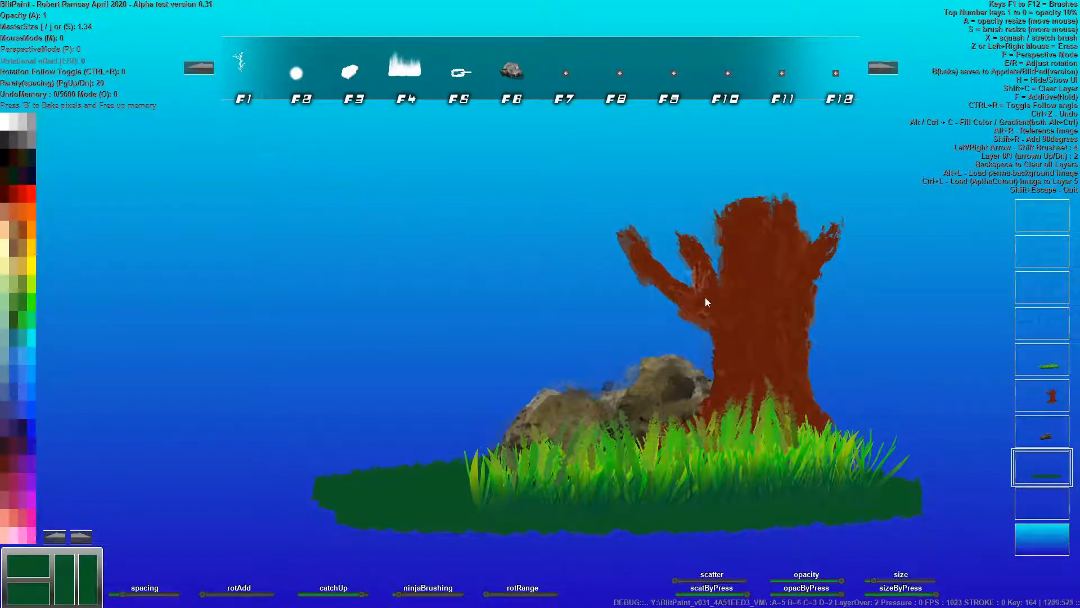
Sample the trunk's brown, select the tree layer, and paint fine twigs along the left limb and trunk top with the branch brush
{"action": "right_click", "coordinate": [738, 308]}
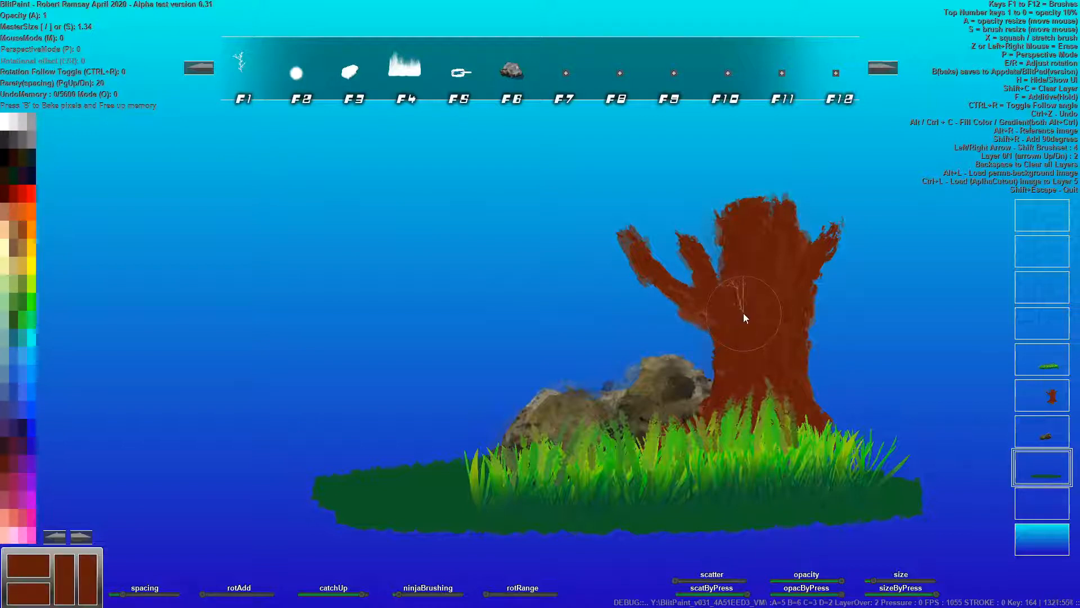
{"action": "left_click", "coordinate": [1064, 393]}
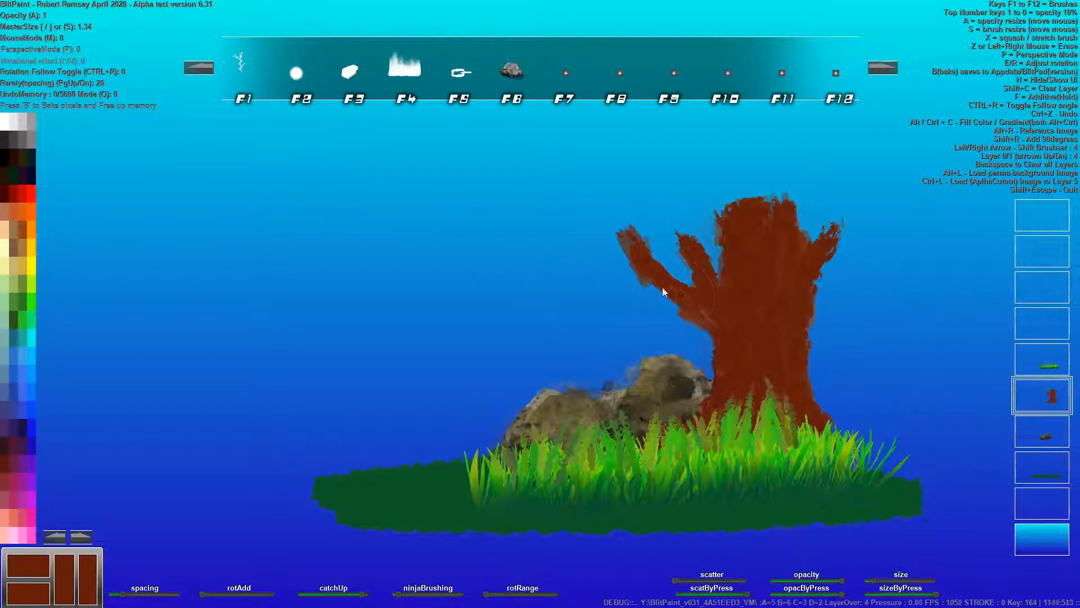
{"action": "left_click_drag", "start_coordinate": [616, 243], "coordinate": [621, 256]}
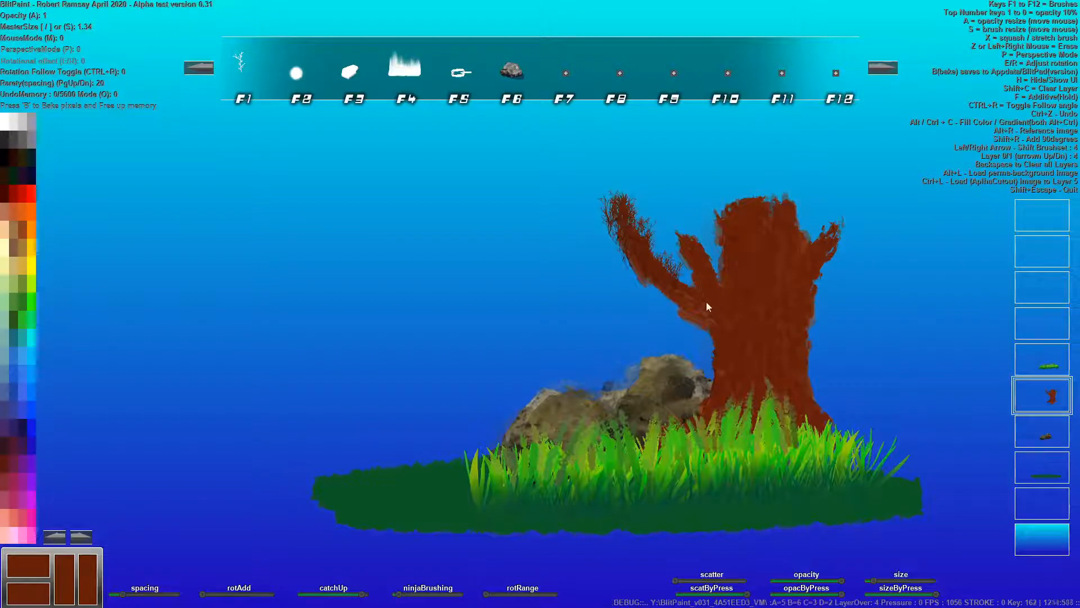
{"action": "mouse_move", "coordinate": [716, 235]}
{"action": "left_mouse_down"}
{"action": "mouse_move", "coordinate": [766, 217]}
{"action": "mouse_move", "coordinate": [791, 267]}
{"action": "mouse_move", "coordinate": [743, 290]}
{"action": "mouse_move", "coordinate": [774, 246]}
{"action": "left_mouse_up"}
Increase the spacing, enable rotation follow, lower catchUp, and paint outward-growing twigs along both sides of the left limb
{"action": "left_click_drag", "start_coordinate": [137, 594], "coordinate": [149, 596]}
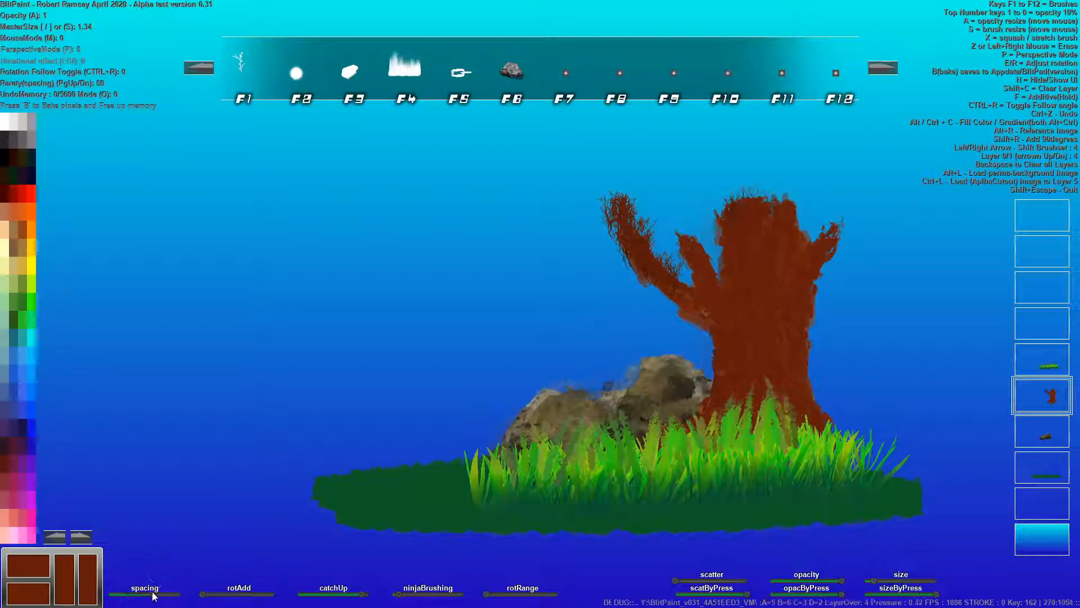
{"action": "key", "text": "ctrl+r"}
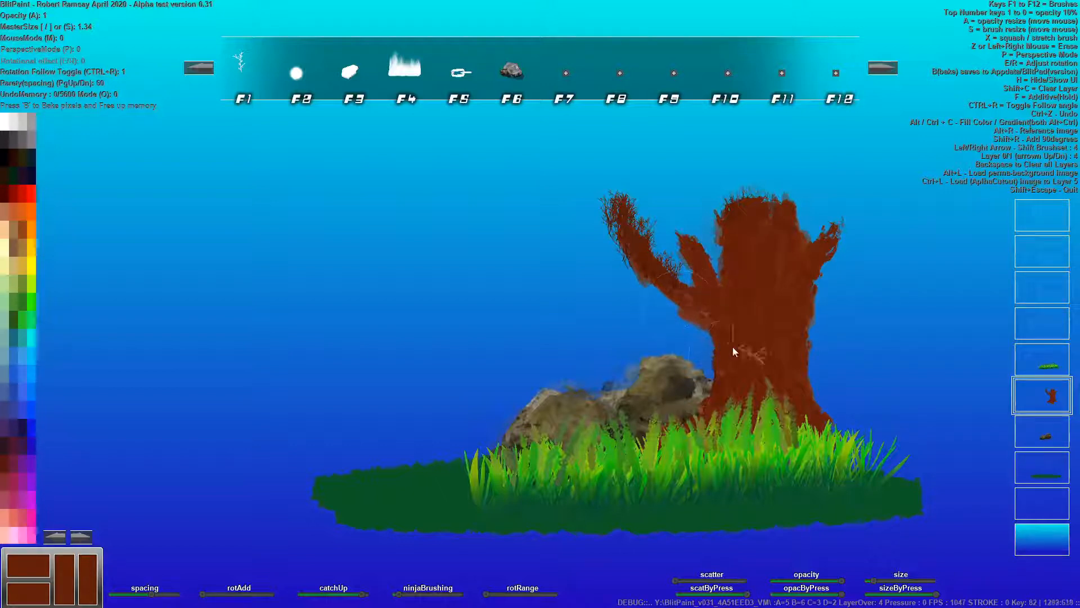
{"action": "left_click", "coordinate": [326, 594]}
{"action": "left_click_drag", "start_coordinate": [679, 303], "coordinate": [636, 269]}
{"action": "left_click_drag", "start_coordinate": [613, 219], "coordinate": [605, 175]}
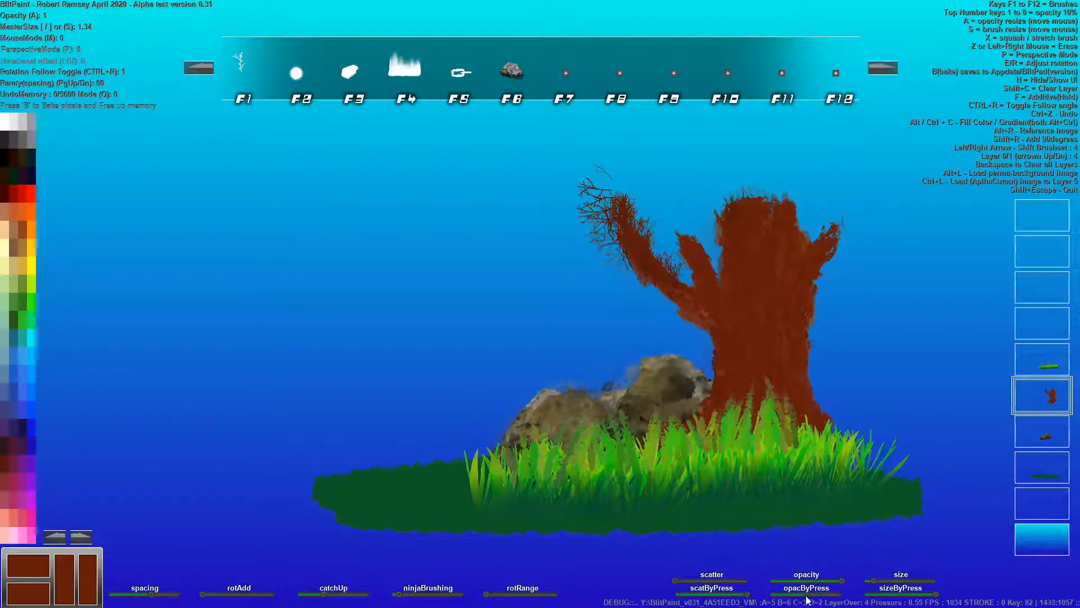
{"action": "mouse_move", "coordinate": [613, 205]}
{"action": "left_mouse_down"}
{"action": "mouse_move", "coordinate": [632, 194]}
{"action": "mouse_move", "coordinate": [641, 231]}
{"action": "left_mouse_up"}
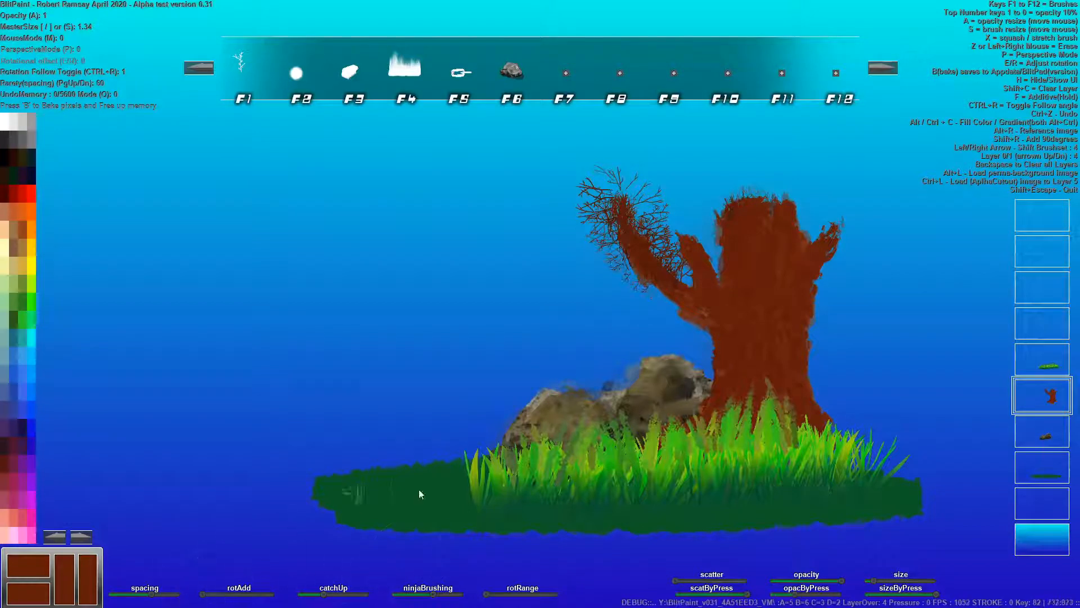
Enlarge the branch brush to 4.38, set the spacing to 92, and paint large branches around the left limb and trunk
{"action": "left_click_drag", "start_coordinate": [896, 579], "coordinate": [896, 580]}
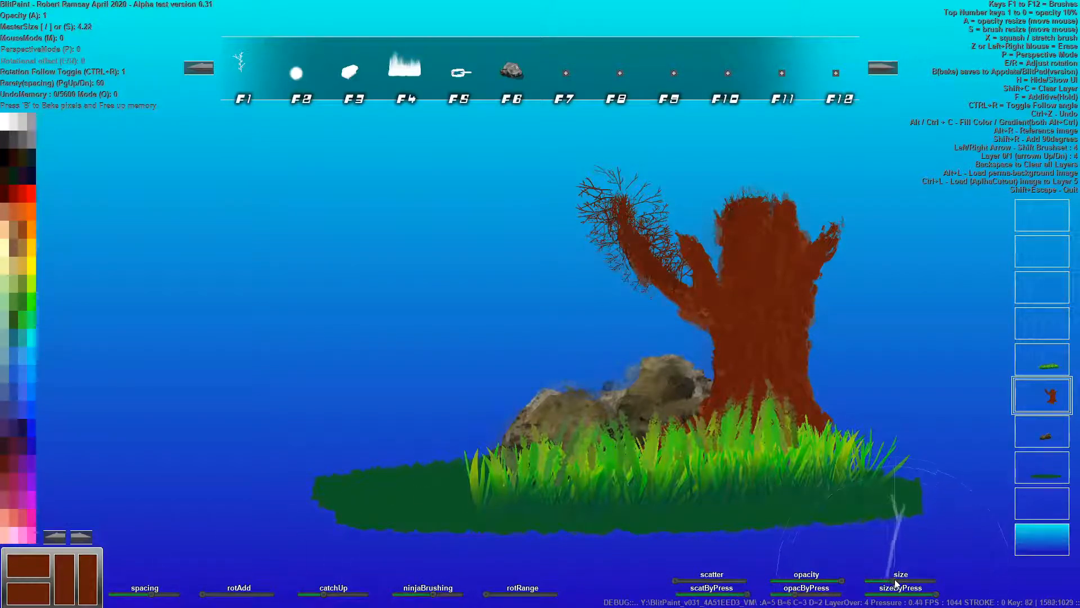
{"action": "mouse_move", "coordinate": [644, 281]}
{"action": "left_mouse_down"}
{"action": "mouse_move", "coordinate": [615, 212]}
{"action": "mouse_move", "coordinate": [630, 141]}
{"action": "left_mouse_up"}
{"action": "left_click_drag", "start_coordinate": [160, 592], "coordinate": [175, 593]}
{"action": "left_click_drag", "start_coordinate": [670, 295], "coordinate": [617, 233]}
{"action": "mouse_move", "coordinate": [718, 225]}
{"action": "left_mouse_down"}
{"action": "mouse_move", "coordinate": [731, 196]}
{"action": "mouse_move", "coordinate": [792, 248]}
{"action": "mouse_move", "coordinate": [780, 265]}
{"action": "mouse_move", "coordinate": [755, 224]}
{"action": "mouse_move", "coordinate": [749, 184]}
{"action": "mouse_move", "coordinate": [782, 218]}
{"action": "mouse_move", "coordinate": [786, 269]}
{"action": "mouse_move", "coordinate": [773, 276]}
{"action": "mouse_move", "coordinate": [779, 250]}
{"action": "mouse_move", "coordinate": [831, 250]}
{"action": "mouse_move", "coordinate": [804, 294]}
{"action": "left_mouse_up"}
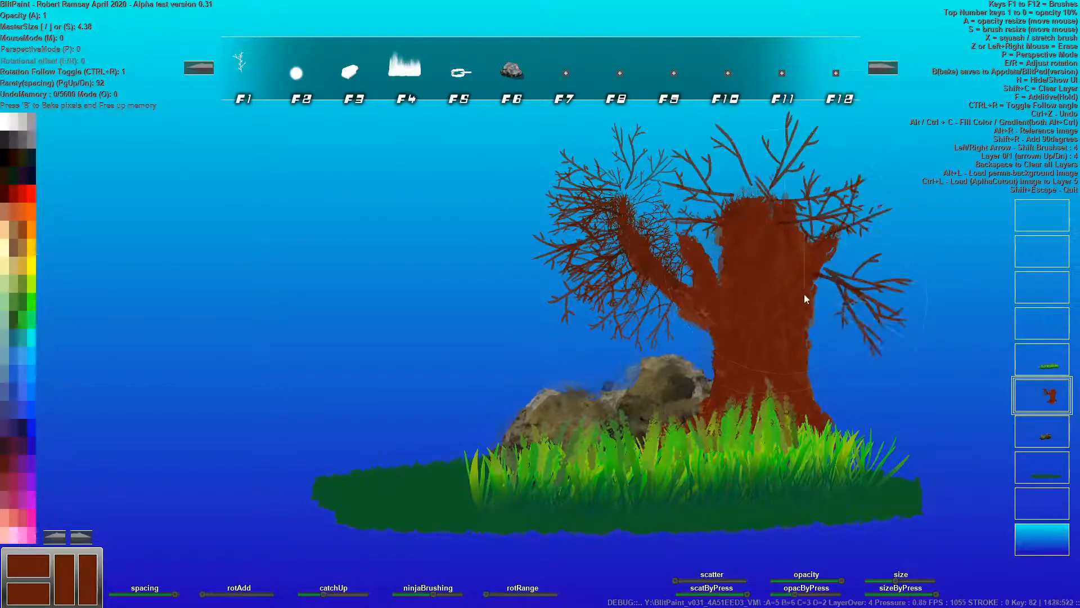
Hide the interface and fill in the tree crown with more branches at the right side, the top and beside the left limb
{"action": "key", "text": "h"}
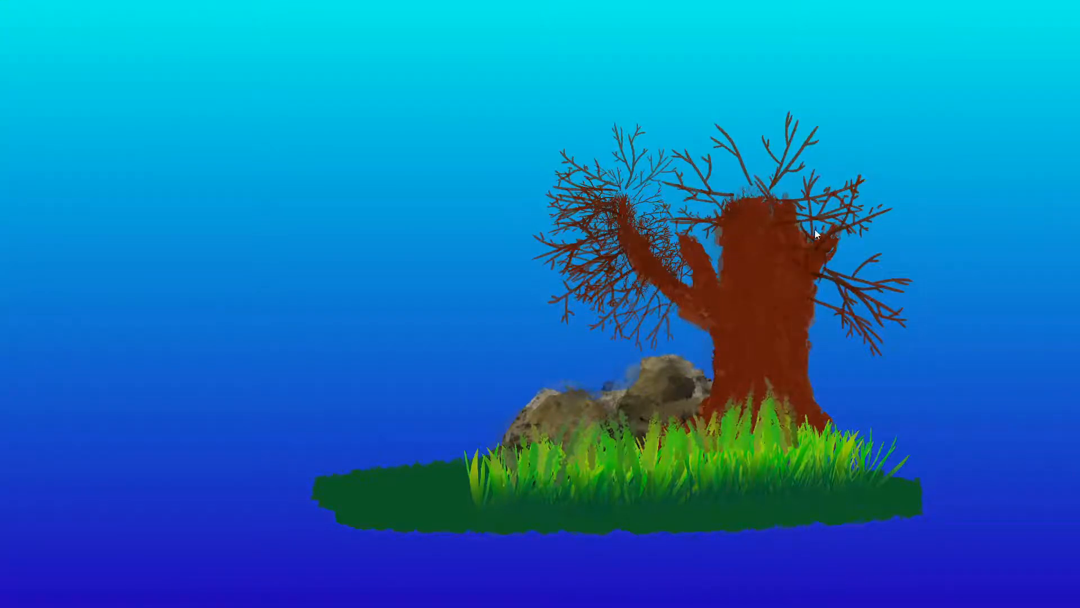
{"action": "mouse_move", "coordinate": [826, 235]}
{"action": "left_mouse_down"}
{"action": "mouse_move", "coordinate": [784, 284]}
{"action": "mouse_move", "coordinate": [799, 346]}
{"action": "left_mouse_up"}
{"action": "mouse_move", "coordinate": [818, 231]}
{"action": "left_mouse_down"}
{"action": "mouse_move", "coordinate": [815, 284]}
{"action": "mouse_move", "coordinate": [784, 337]}
{"action": "left_mouse_up"}
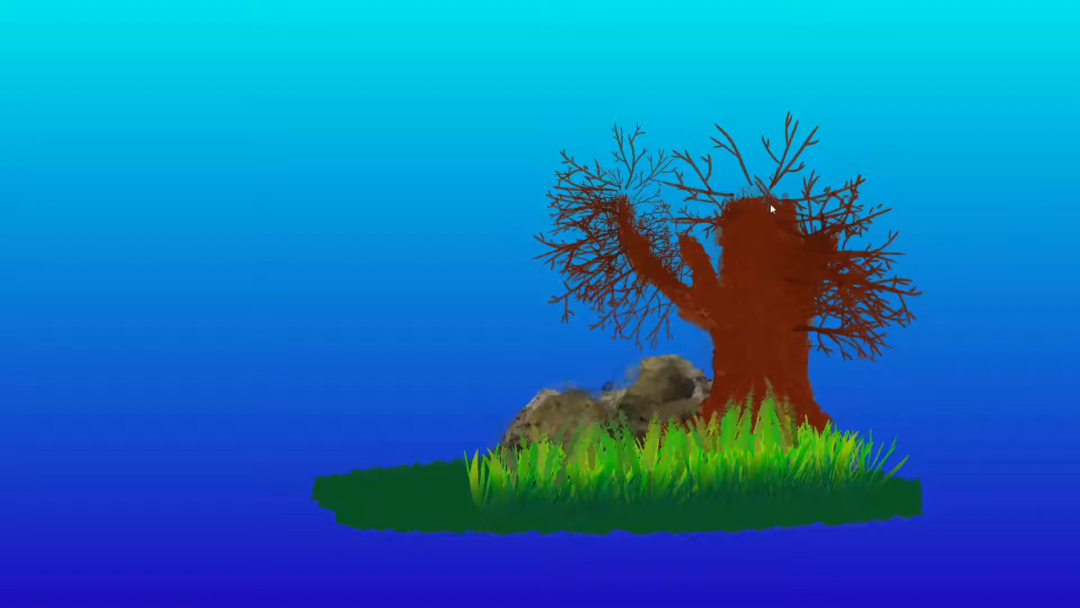
{"action": "mouse_move", "coordinate": [772, 209]}
{"action": "left_mouse_down"}
{"action": "mouse_move", "coordinate": [821, 236]}
{"action": "mouse_move", "coordinate": [794, 273]}
{"action": "left_mouse_up"}
{"action": "mouse_move", "coordinate": [763, 205]}
{"action": "left_mouse_down"}
{"action": "mouse_move", "coordinate": [798, 256]}
{"action": "mouse_move", "coordinate": [743, 244]}
{"action": "mouse_move", "coordinate": [729, 234]}
{"action": "mouse_move", "coordinate": [785, 226]}
{"action": "left_mouse_up"}
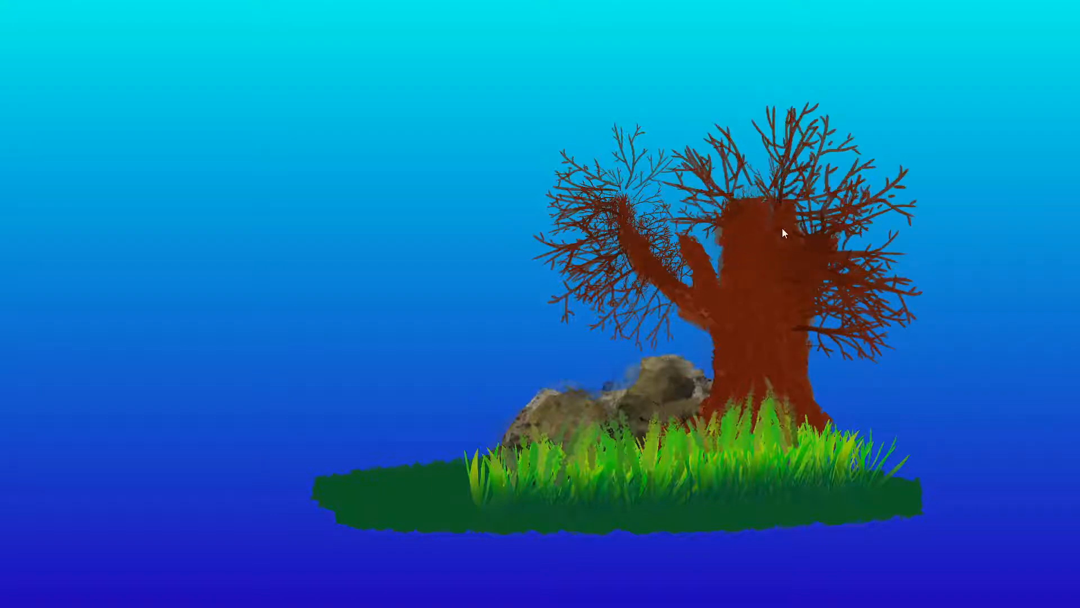
{"action": "mouse_move", "coordinate": [728, 292]}
{"action": "left_mouse_down"}
{"action": "mouse_move", "coordinate": [751, 241]}
{"action": "mouse_move", "coordinate": [747, 211]}
{"action": "left_mouse_up"}
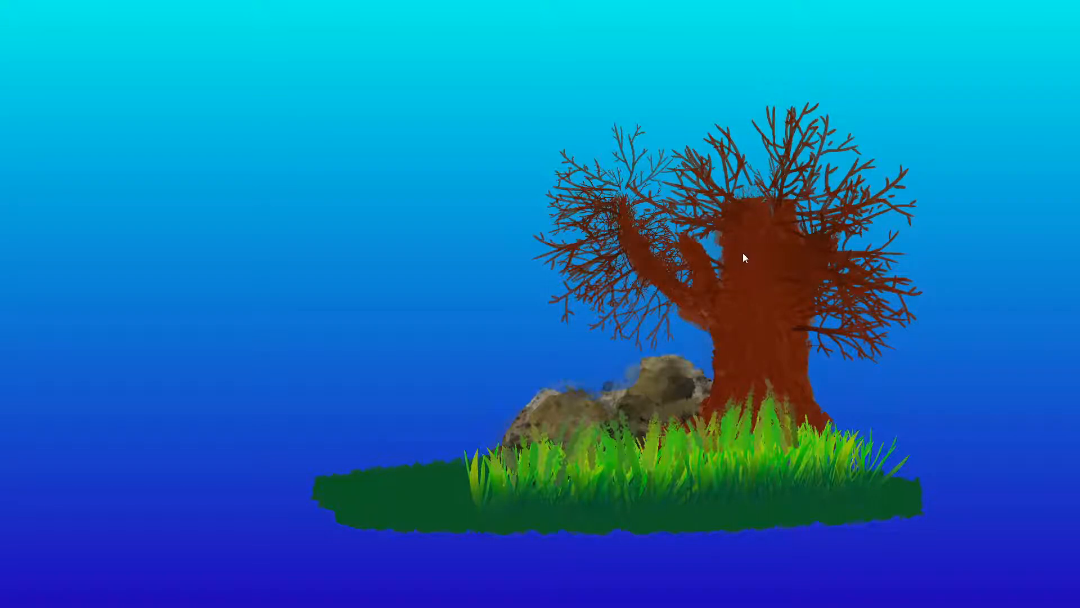
Show the interface, turn off rotation follow, rotate the branch brush, and stamp a dark-brown gradient branch at the left limb
{"action": "key", "text": "h"}
{"action": "key", "text": "r"}
{"action": "key", "text": "e"}
{"action": "key", "text": "e"}
{"action": "key", "text": "e"}
{"action": "key", "text": "e"}
{"action": "key", "text": "alt"}
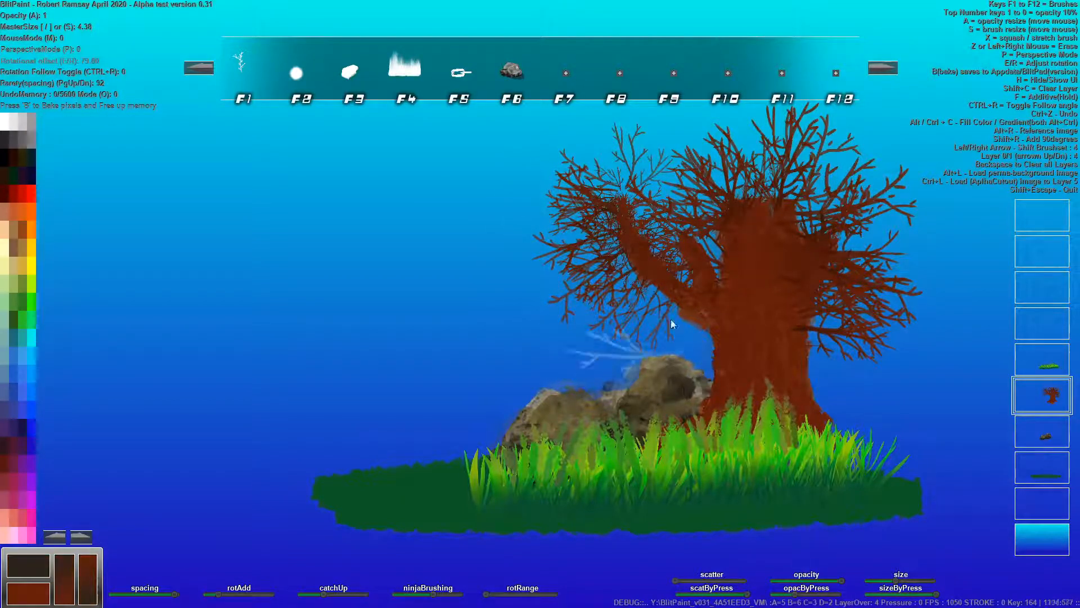
{"action": "left_click", "coordinate": [579, 231]}
Adjust the branch brush's rotation and extend the crown outward to the left with more branches
{"action": "key", "text": "r"}
{"action": "key", "text": "r"}
{"action": "mouse_move", "coordinate": [559, 226]}
{"action": "left_mouse_down"}
{"action": "mouse_move", "coordinate": [508, 234]}
{"action": "mouse_move", "coordinate": [504, 218]}
{"action": "mouse_move", "coordinate": [535, 228]}
{"action": "mouse_move", "coordinate": [518, 260]}
{"action": "mouse_move", "coordinate": [560, 244]}
{"action": "mouse_move", "coordinate": [575, 261]}
{"action": "mouse_move", "coordinate": [620, 254]}
{"action": "mouse_move", "coordinate": [627, 269]}
{"action": "mouse_move", "coordinate": [669, 274]}
{"action": "mouse_move", "coordinate": [819, 238]}
{"action": "left_mouse_up"}
{"action": "key", "text": "r"}
{"action": "key", "text": "e"}
{"action": "key", "text": "r"}
{"action": "key", "text": "r"}
{"action": "key", "text": "r"}
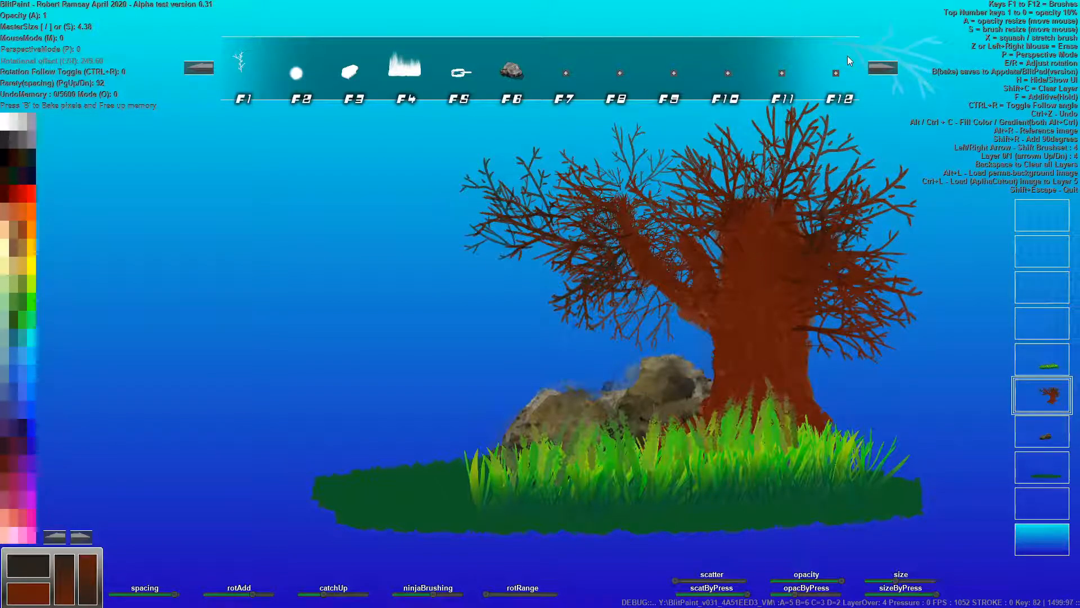
Switch to brush set 0, choose the maple leaf brush, and set its size to 1.29
{"action": "left_click", "coordinate": [203, 68]}
{"action": "left_click", "coordinate": [203, 68]}
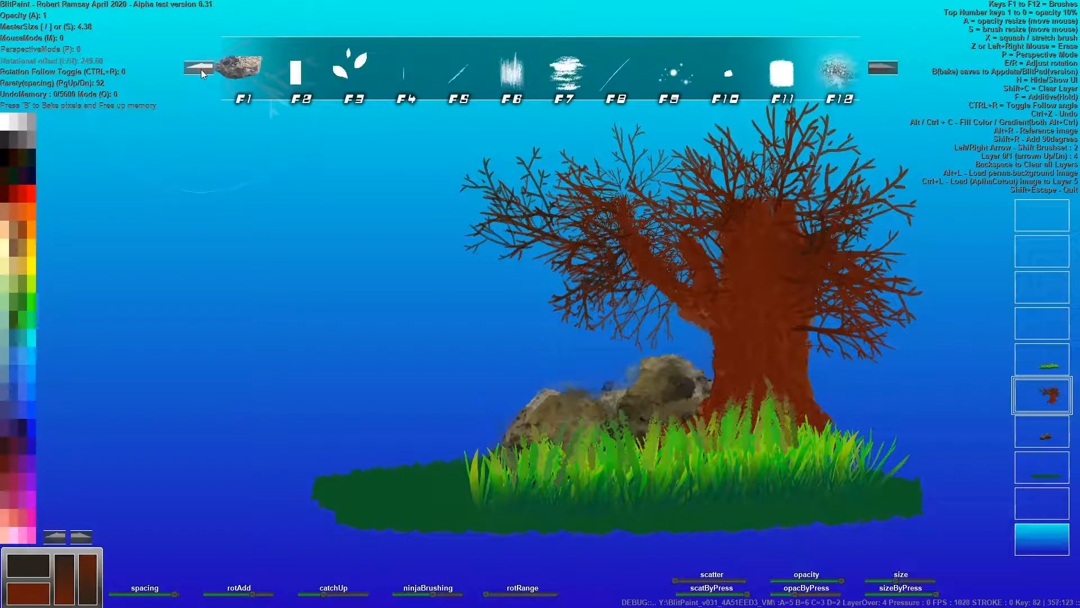
{"action": "left_click", "coordinate": [201, 68]}
{"action": "left_click", "coordinate": [201, 69]}
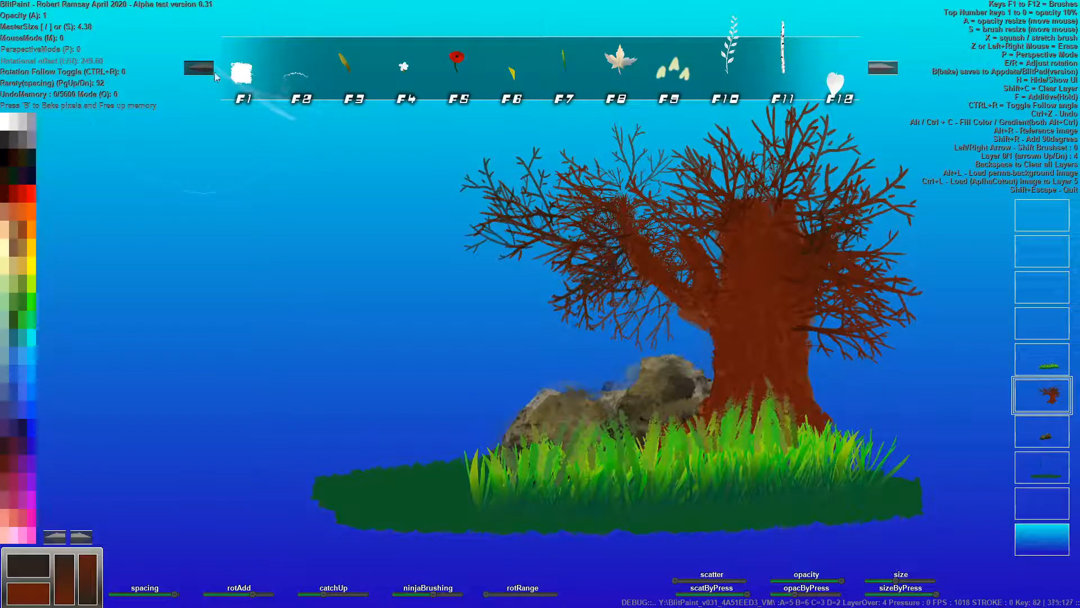
{"action": "left_click", "coordinate": [607, 91]}
{"action": "key", "text": "s"}
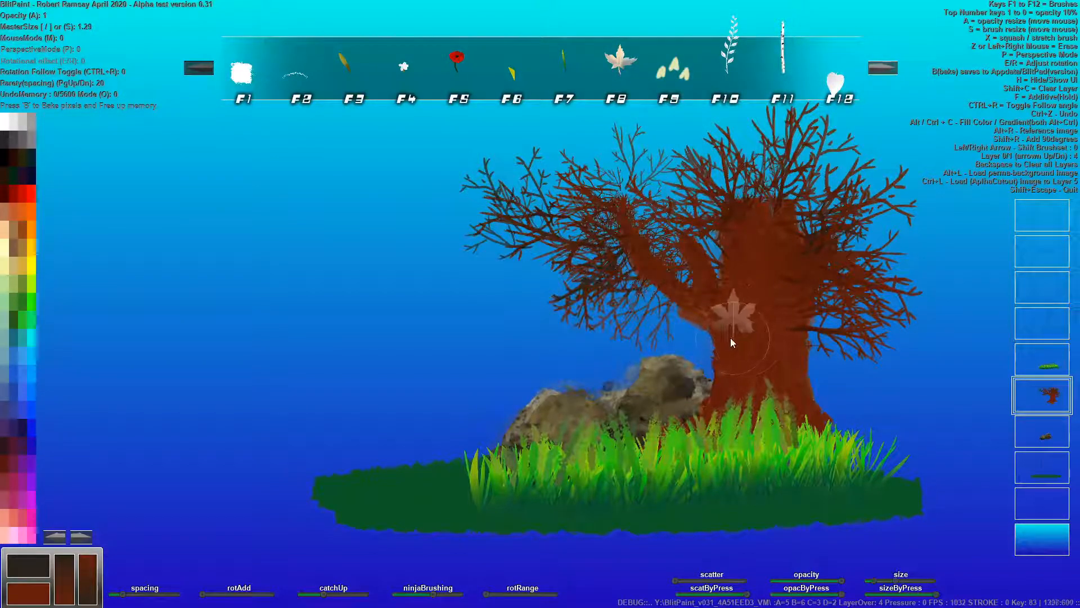
Shrink the leaf brush, select the empty layer above the grass, and paint a dark green foliage clump in the sky left of the tree
{"action": "key", "text": "h"}
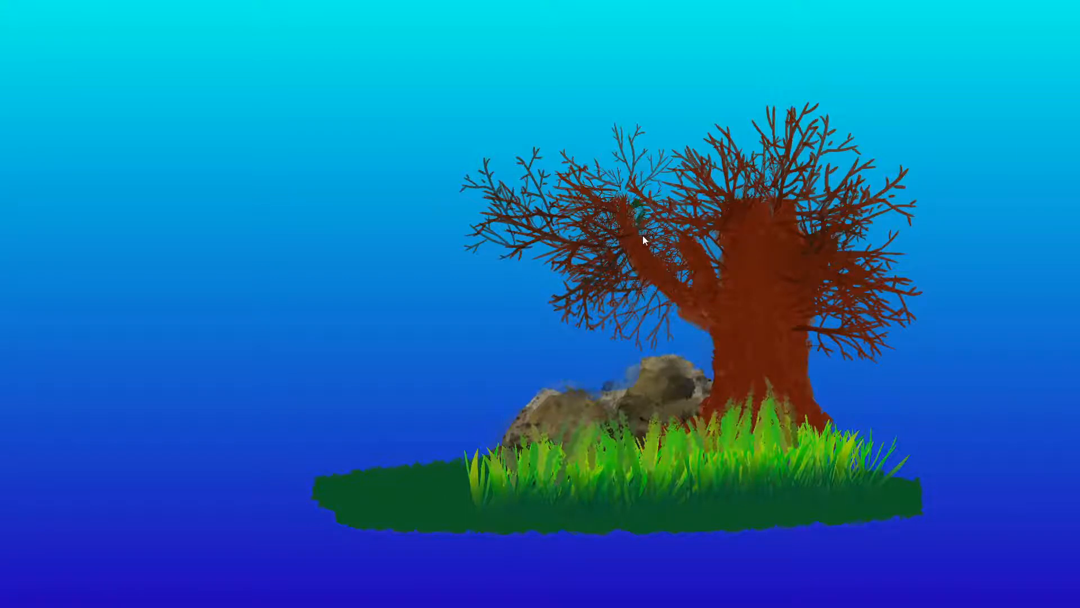
{"action": "key", "text": "h"}
{"action": "key", "text": "s"}
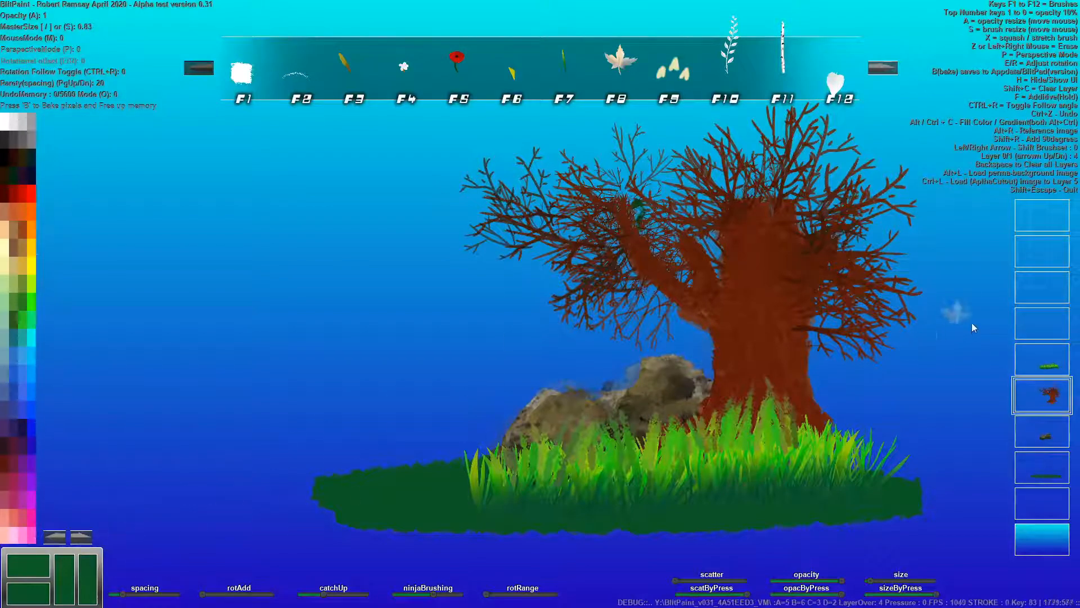
{"action": "left_click", "coordinate": [1032, 324]}
{"action": "mouse_move", "coordinate": [241, 352]}
{"action": "left_mouse_down"}
{"action": "mouse_move", "coordinate": [209, 388]}
{"action": "mouse_move", "coordinate": [307, 304]}
{"action": "mouse_move", "coordinate": [316, 381]}
{"action": "mouse_move", "coordinate": [270, 418]}
{"action": "left_mouse_up"}
{"action": "mouse_move", "coordinate": [168, 388]}
{"action": "left_mouse_down"}
{"action": "mouse_move", "coordinate": [354, 326]}
{"action": "mouse_move", "coordinate": [324, 339]}
{"action": "mouse_move", "coordinate": [309, 284]}
{"action": "mouse_move", "coordinate": [335, 318]}
{"action": "left_mouse_up"}
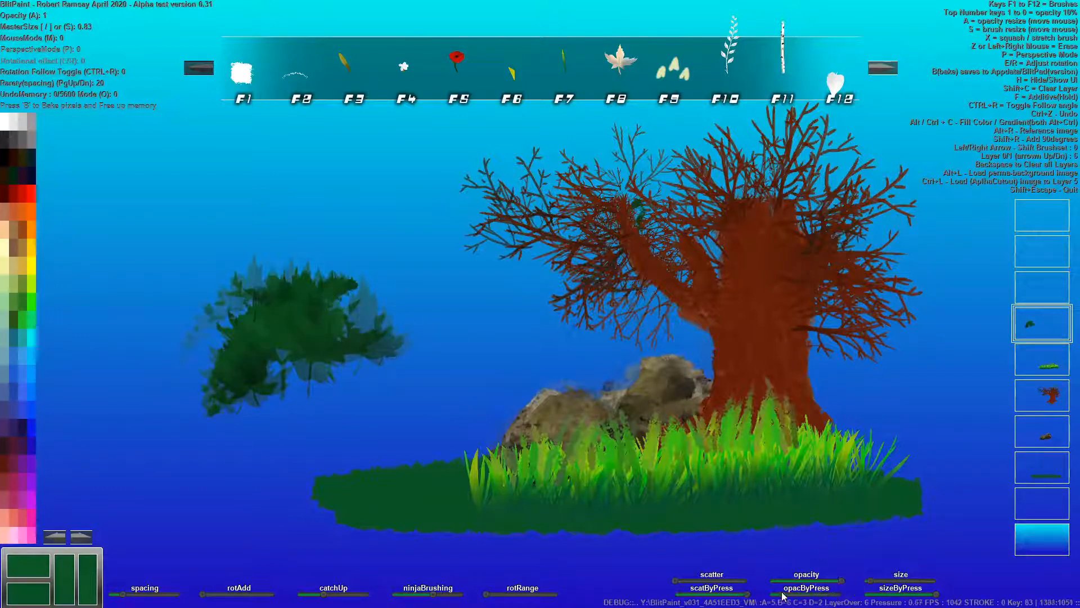
Set the maple leaf brush to vary its rotation and widen its spacing to 78
{"action": "mouse_move", "coordinate": [245, 316]}
{"action": "left_mouse_down"}
{"action": "mouse_move", "coordinate": [331, 296]}
{"action": "mouse_move", "coordinate": [226, 322]}
{"action": "mouse_move", "coordinate": [301, 302]}
{"action": "left_mouse_up"}
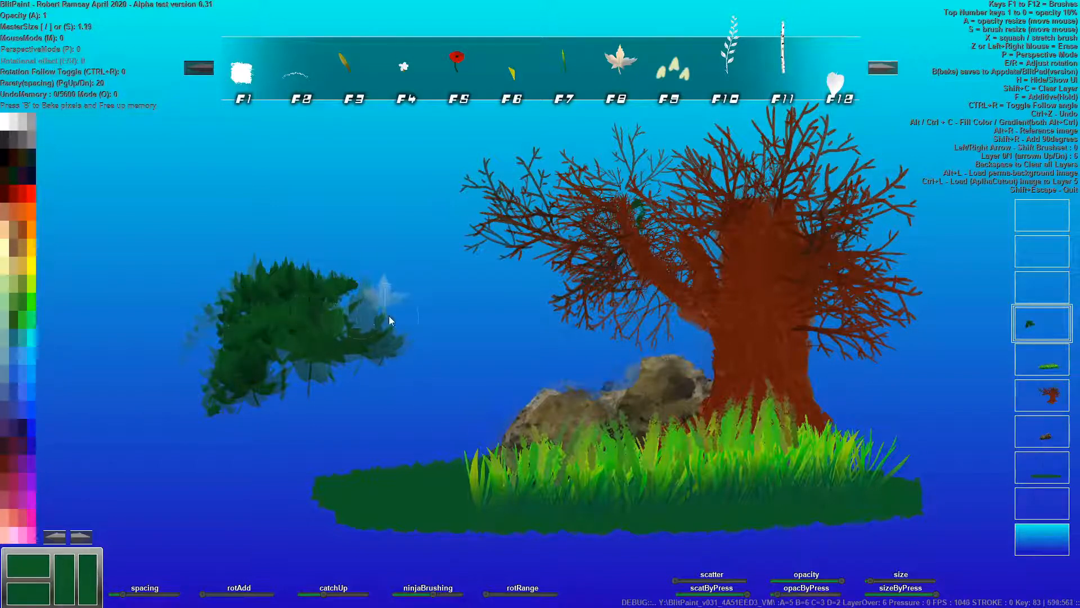
{"action": "key", "text": "r"}
{"action": "key", "text": "ctrl+r"}
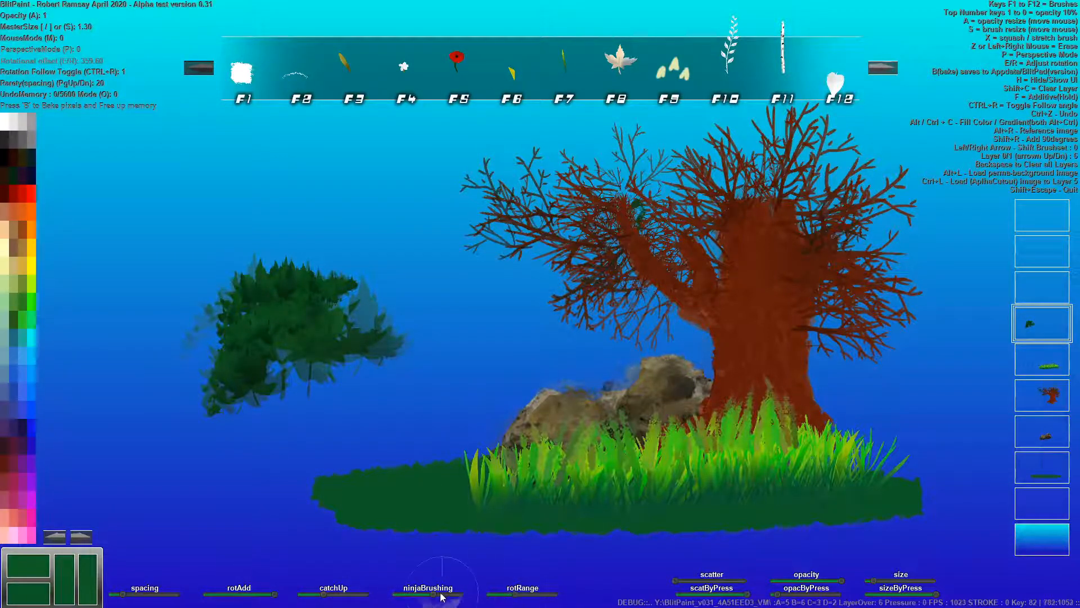
{"action": "left_click_drag", "start_coordinate": [122, 594], "coordinate": [164, 594]}
Paint separate dark green maple leaves above and to the left of the foliage clump
{"action": "mouse_move", "coordinate": [240, 291]}
{"action": "left_mouse_down"}
{"action": "mouse_move", "coordinate": [233, 229]}
{"action": "mouse_move", "coordinate": [312, 282]}
{"action": "mouse_move", "coordinate": [275, 241]}
{"action": "mouse_move", "coordinate": [275, 337]}
{"action": "mouse_move", "coordinate": [287, 251]}
{"action": "mouse_move", "coordinate": [225, 307]}
{"action": "mouse_move", "coordinate": [319, 273]}
{"action": "mouse_move", "coordinate": [248, 268]}
{"action": "mouse_move", "coordinate": [282, 328]}
{"action": "mouse_move", "coordinate": [285, 239]}
{"action": "mouse_move", "coordinate": [259, 343]}
{"action": "mouse_move", "coordinate": [221, 252]}
{"action": "mouse_move", "coordinate": [213, 363]}
{"action": "mouse_move", "coordinate": [282, 326]}
{"action": "mouse_move", "coordinate": [203, 247]}
{"action": "mouse_move", "coordinate": [152, 295]}
{"action": "left_mouse_up"}
{"action": "mouse_move", "coordinate": [348, 171]}
{"action": "left_mouse_down"}
{"action": "mouse_move", "coordinate": [360, 249]}
{"action": "mouse_move", "coordinate": [344, 213]}
{"action": "mouse_move", "coordinate": [254, 238]}
{"action": "left_mouse_up"}
{"action": "mouse_move", "coordinate": [244, 190]}
{"action": "left_mouse_down"}
{"action": "mouse_move", "coordinate": [198, 236]}
{"action": "mouse_move", "coordinate": [204, 275]}
{"action": "left_mouse_up"}
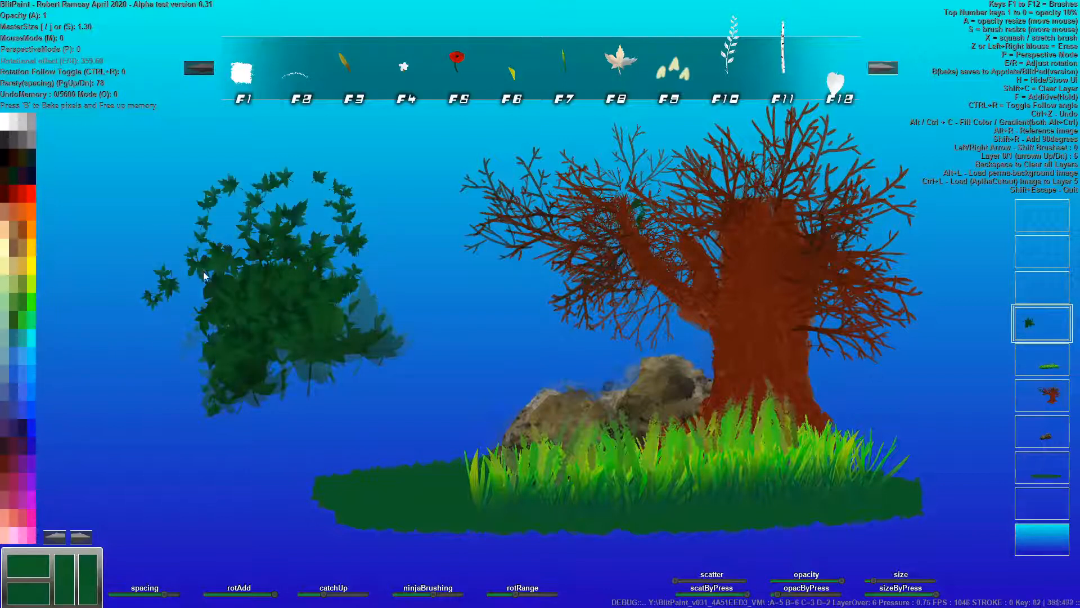
{"action": "mouse_move", "coordinate": [178, 189]}
{"action": "left_mouse_down"}
{"action": "mouse_move", "coordinate": [188, 306]}
{"action": "mouse_move", "coordinate": [159, 240]}
{"action": "mouse_move", "coordinate": [147, 298]}
{"action": "mouse_move", "coordinate": [132, 284]}
{"action": "mouse_move", "coordinate": [125, 346]}
{"action": "mouse_move", "coordinate": [137, 303]}
{"action": "mouse_move", "coordinate": [149, 309]}
{"action": "left_mouse_up"}
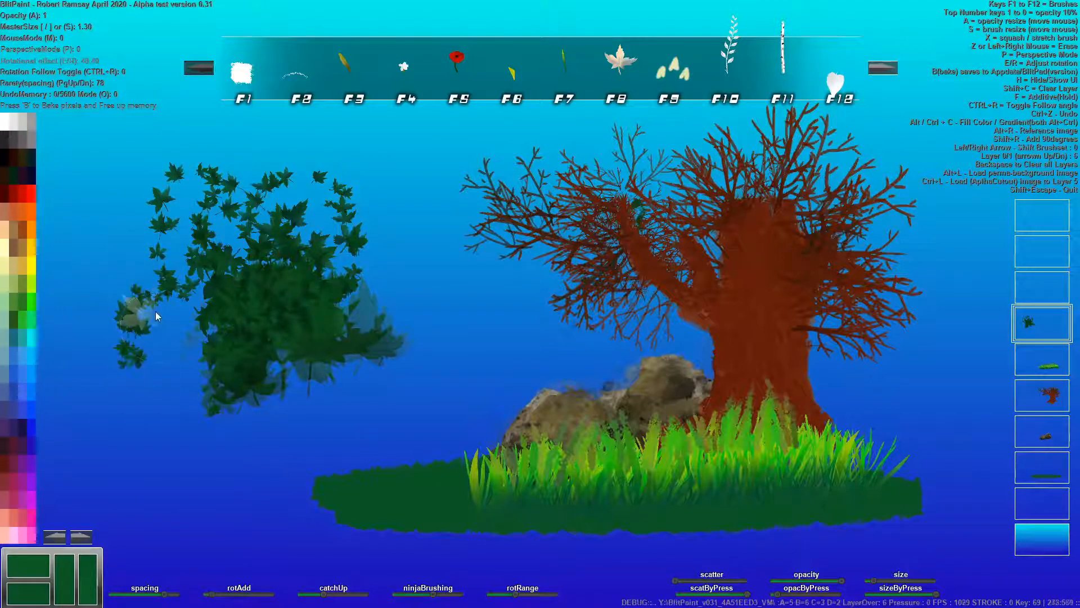
Paint ochre-brown gradient leaves over the middle of the clump, sampling colors from the canvas between strokes
{"action": "left_click", "coordinate": [26, 293]}
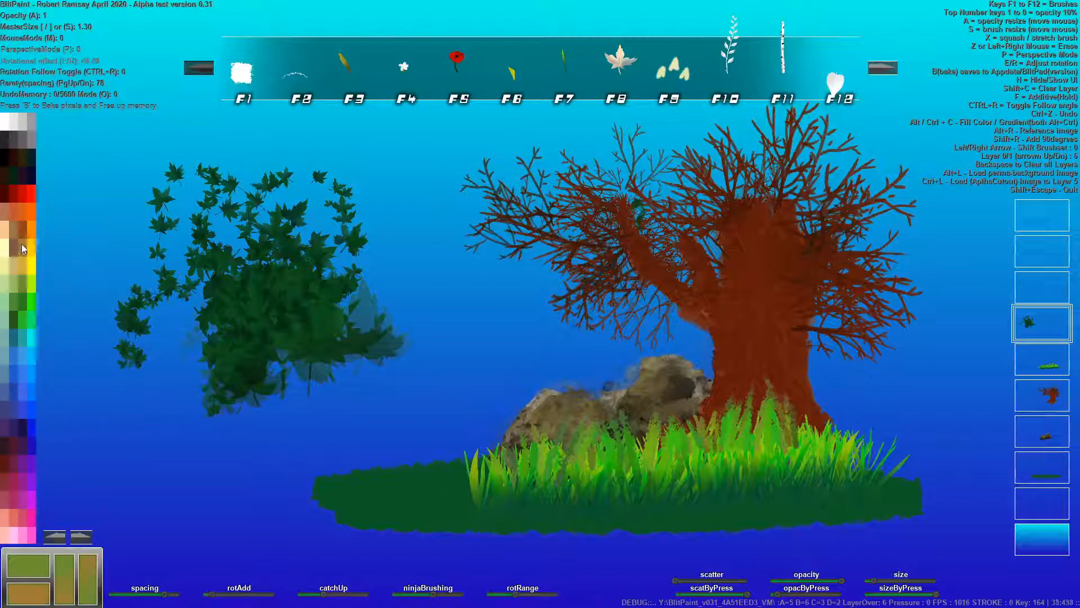
{"action": "mouse_move", "coordinate": [248, 225]}
{"action": "left_mouse_down"}
{"action": "mouse_move", "coordinate": [229, 309]}
{"action": "mouse_move", "coordinate": [262, 361]}
{"action": "mouse_move", "coordinate": [278, 290]}
{"action": "mouse_move", "coordinate": [295, 304]}
{"action": "mouse_move", "coordinate": [241, 337]}
{"action": "mouse_move", "coordinate": [256, 286]}
{"action": "mouse_move", "coordinate": [289, 327]}
{"action": "left_mouse_up"}
{"action": "left_click", "coordinate": [304, 321], "text": "alt"}
{"action": "mouse_move", "coordinate": [277, 287]}
{"action": "left_mouse_down"}
{"action": "mouse_move", "coordinate": [274, 365]}
{"action": "mouse_move", "coordinate": [249, 289]}
{"action": "mouse_move", "coordinate": [260, 263]}
{"action": "mouse_move", "coordinate": [251, 344]}
{"action": "mouse_move", "coordinate": [265, 281]}
{"action": "mouse_move", "coordinate": [290, 302]}
{"action": "left_mouse_up"}
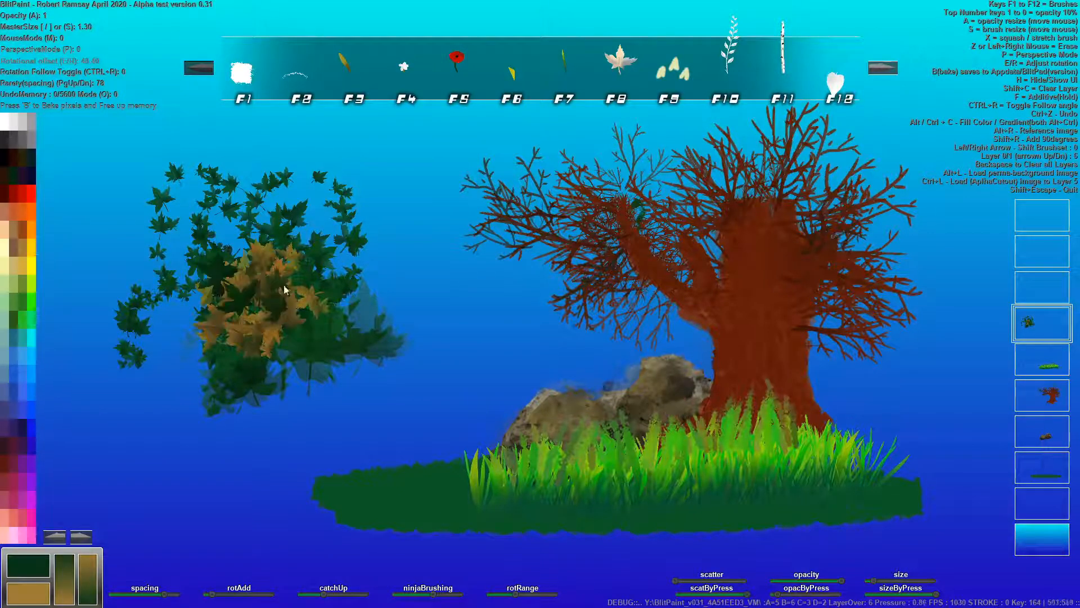
{"action": "left_click", "coordinate": [279, 313], "text": "alt"}
{"action": "mouse_move", "coordinate": [280, 309]}
{"action": "left_mouse_down"}
{"action": "mouse_move", "coordinate": [255, 370]}
{"action": "mouse_move", "coordinate": [230, 287]}
{"action": "mouse_move", "coordinate": [263, 289]}
{"action": "mouse_move", "coordinate": [294, 347]}
{"action": "mouse_move", "coordinate": [275, 310]}
{"action": "mouse_move", "coordinate": [300, 315]}
{"action": "mouse_move", "coordinate": [302, 346]}
{"action": "left_mouse_up"}
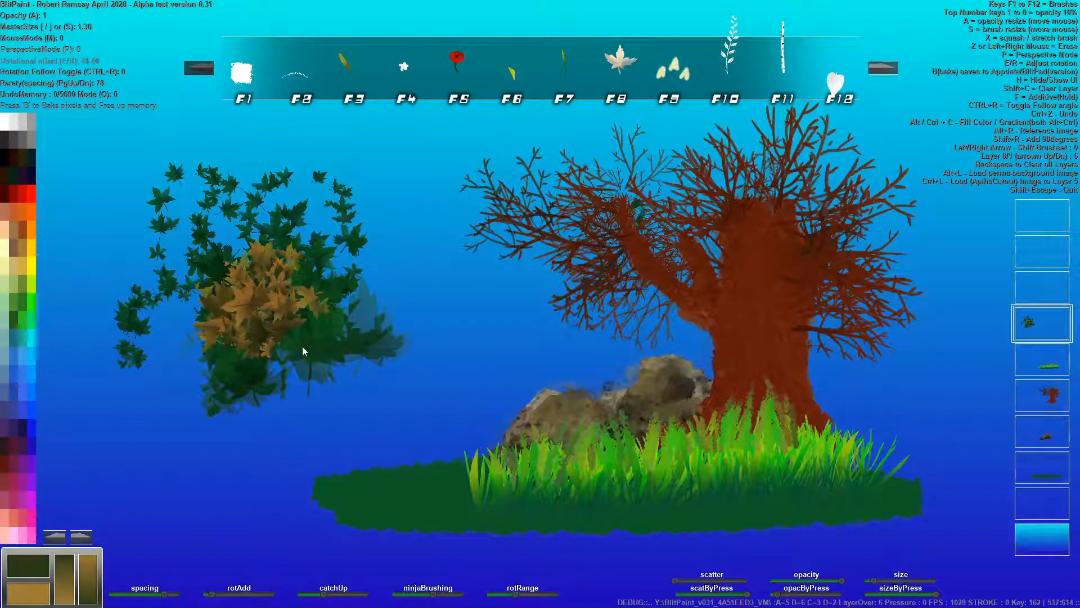
Sample dark brown and dark green as the gradient colors from the clump and darken its ochre leaves
{"action": "left_click", "coordinate": [298, 341], "text": "alt"}
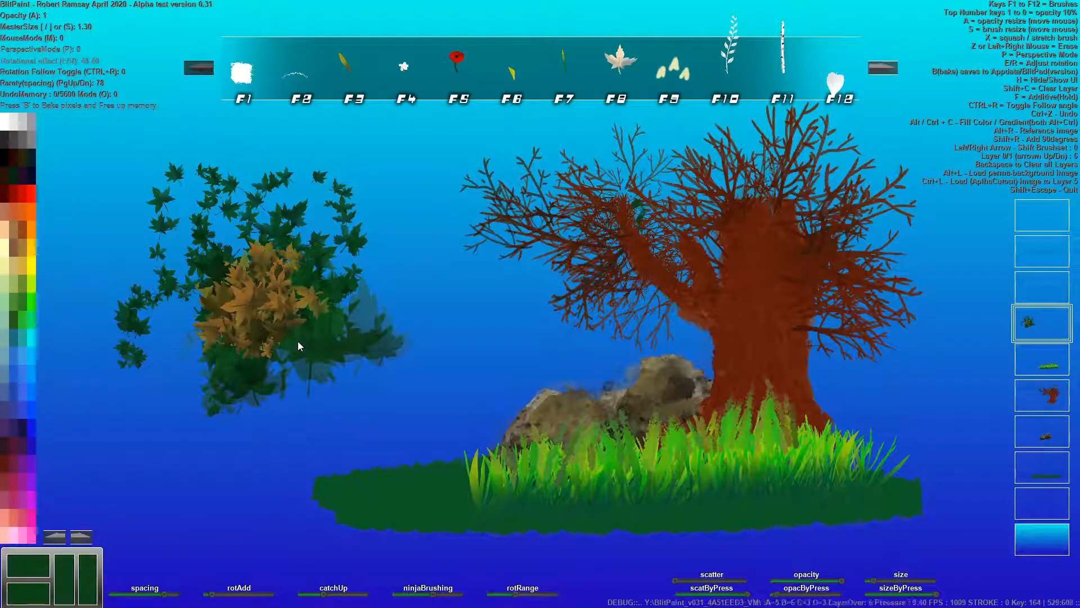
{"action": "left_click", "coordinate": [274, 307], "text": "alt"}
{"action": "mouse_move", "coordinate": [276, 309]}
{"action": "left_mouse_down"}
{"action": "mouse_move", "coordinate": [299, 310]}
{"action": "mouse_move", "coordinate": [284, 337]}
{"action": "mouse_move", "coordinate": [292, 305]}
{"action": "mouse_move", "coordinate": [308, 342]}
{"action": "mouse_move", "coordinate": [260, 357]}
{"action": "mouse_move", "coordinate": [222, 303]}
{"action": "mouse_move", "coordinate": [273, 252]}
{"action": "mouse_move", "coordinate": [299, 325]}
{"action": "mouse_move", "coordinate": [271, 277]}
{"action": "left_mouse_up"}
{"action": "left_click", "coordinate": [283, 330], "text": "alt"}
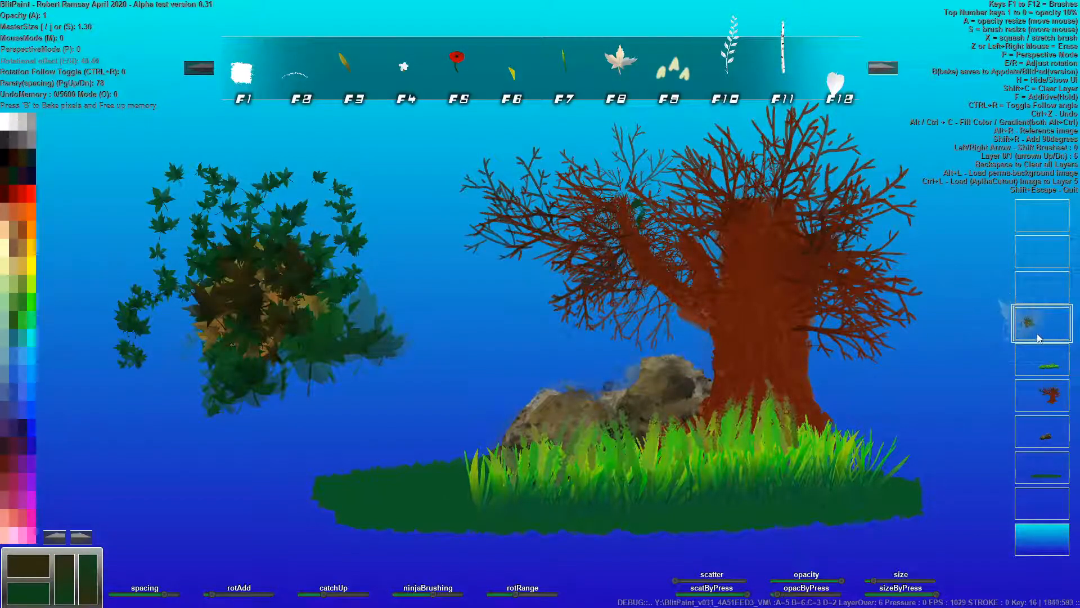
Clear the test foliage from its layer and make the emptied layer above the grass active
{"action": "key", "text": "shift+c"}
{"action": "left_click", "coordinate": [1048, 391]}
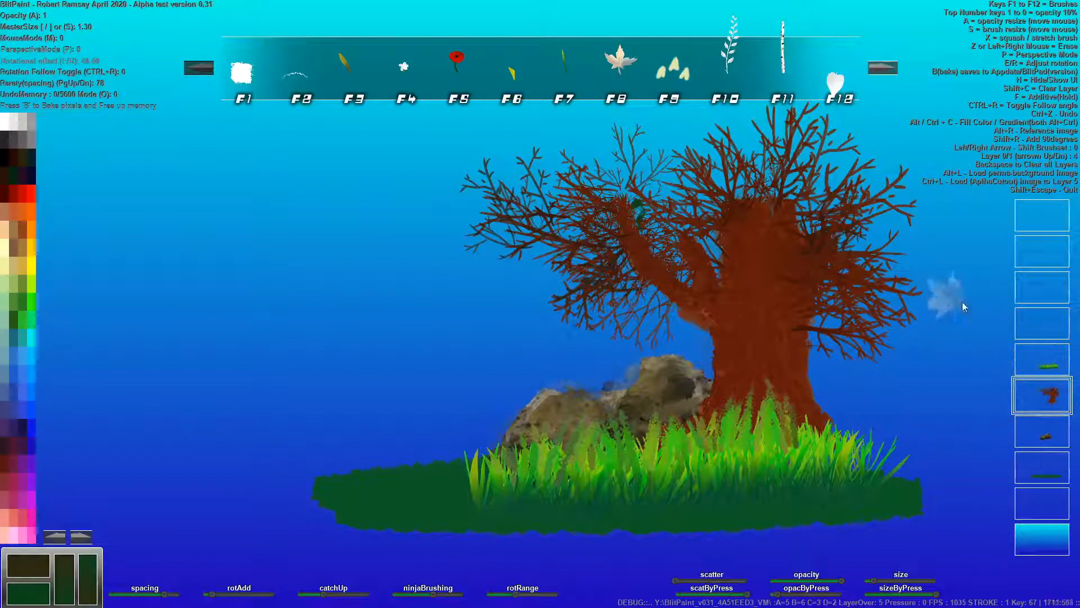
{"action": "left_click", "coordinate": [1048, 323]}
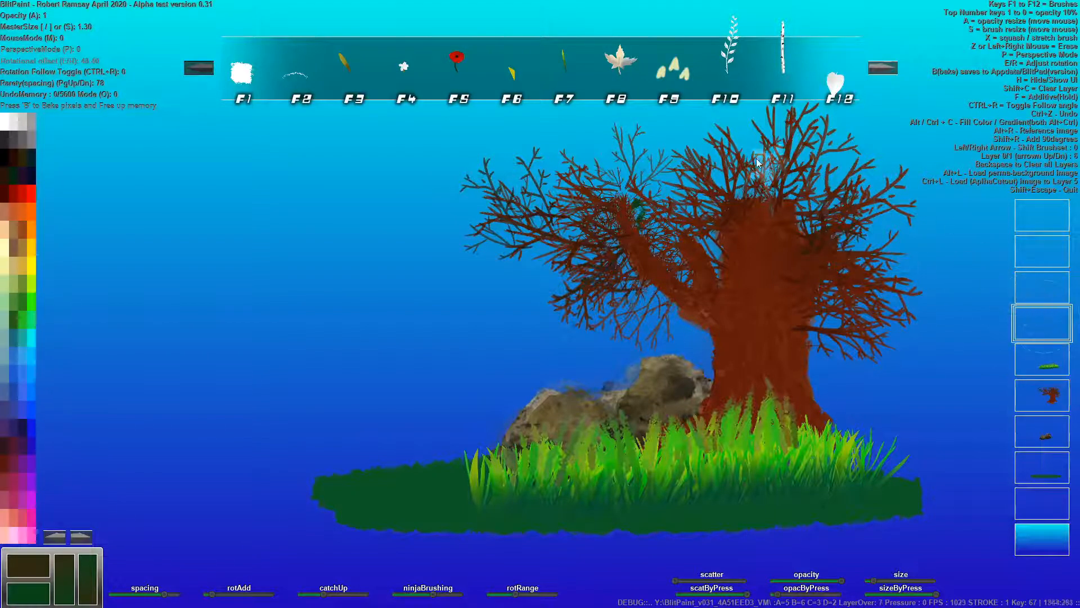
Hide the interface and paint dark green and brown maple leaves across the tree's upper left branches
{"action": "key", "text": "h"}
{"action": "left_click_drag", "start_coordinate": [703, 163], "coordinate": [670, 210]}
{"action": "mouse_move", "coordinate": [637, 137]}
{"action": "left_mouse_down"}
{"action": "mouse_move", "coordinate": [629, 210]}
{"action": "mouse_move", "coordinate": [651, 180]}
{"action": "mouse_move", "coordinate": [640, 148]}
{"action": "mouse_move", "coordinate": [565, 196]}
{"action": "mouse_move", "coordinate": [593, 225]}
{"action": "mouse_move", "coordinate": [552, 232]}
{"action": "left_mouse_up"}
{"action": "mouse_move", "coordinate": [559, 163]}
{"action": "left_mouse_down"}
{"action": "mouse_move", "coordinate": [514, 184]}
{"action": "mouse_move", "coordinate": [484, 162]}
{"action": "mouse_move", "coordinate": [445, 157]}
{"action": "mouse_move", "coordinate": [495, 169]}
{"action": "left_mouse_up"}
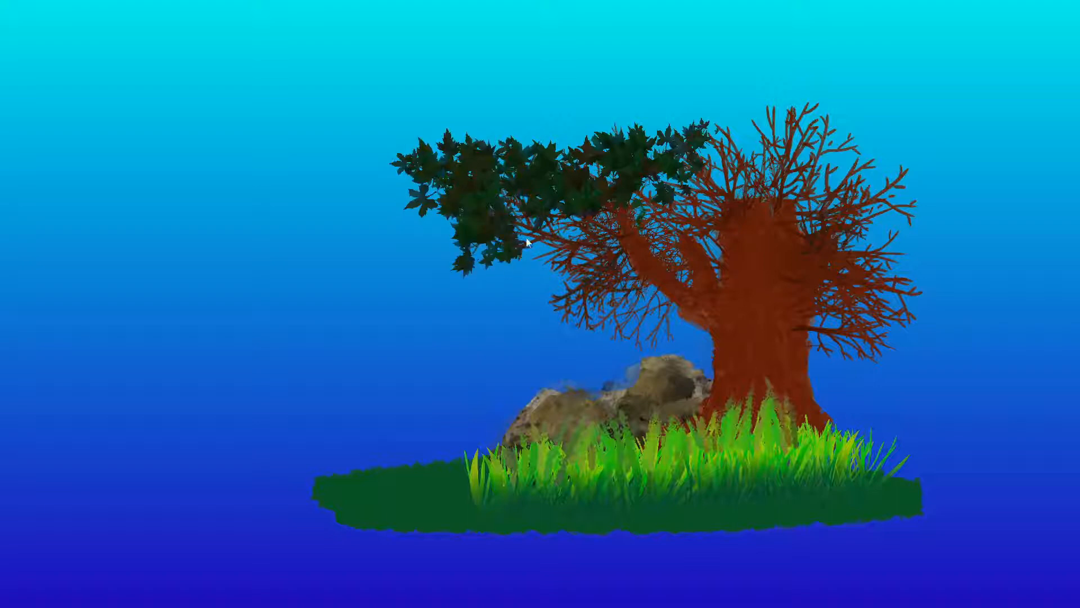
Lower the ninjaBrushing setting and fill the tree's lower left branches with dark maple leaves
{"action": "key", "text": "h"}
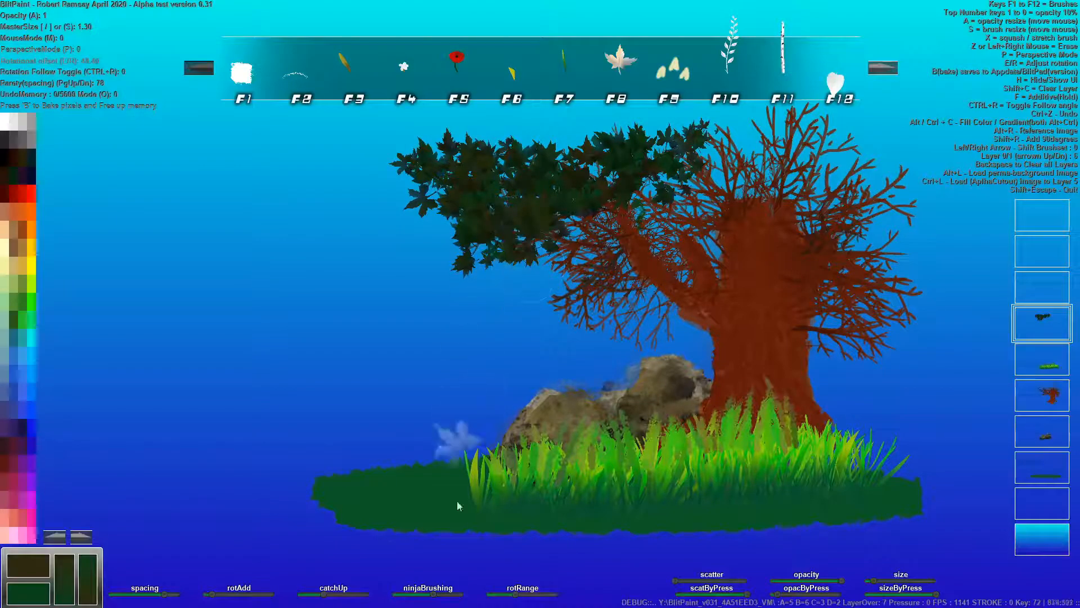
{"action": "left_click_drag", "start_coordinate": [430, 594], "coordinate": [420, 595]}
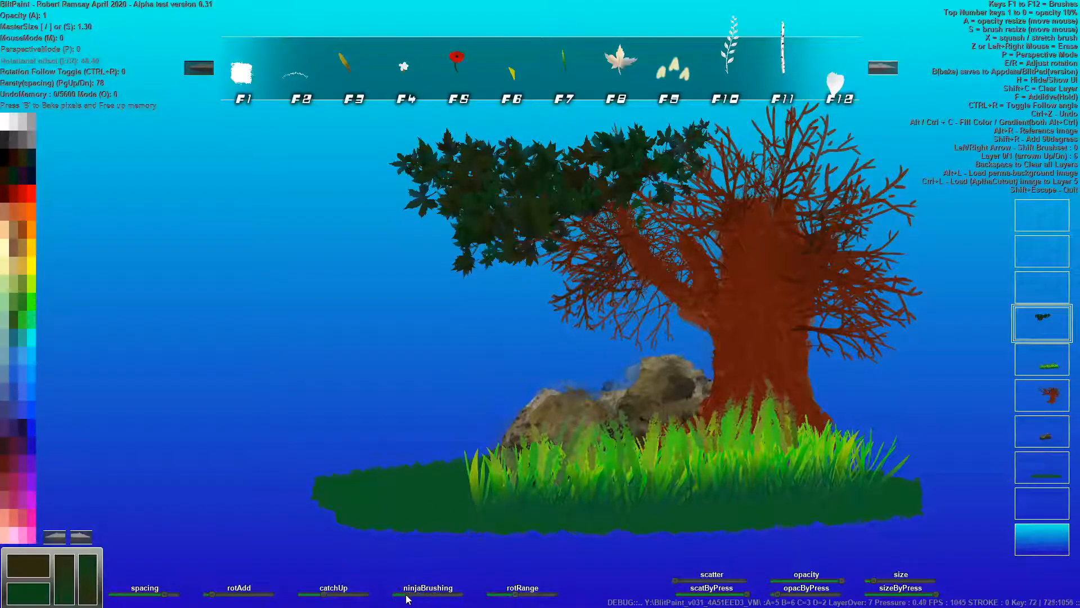
{"action": "key", "text": "h"}
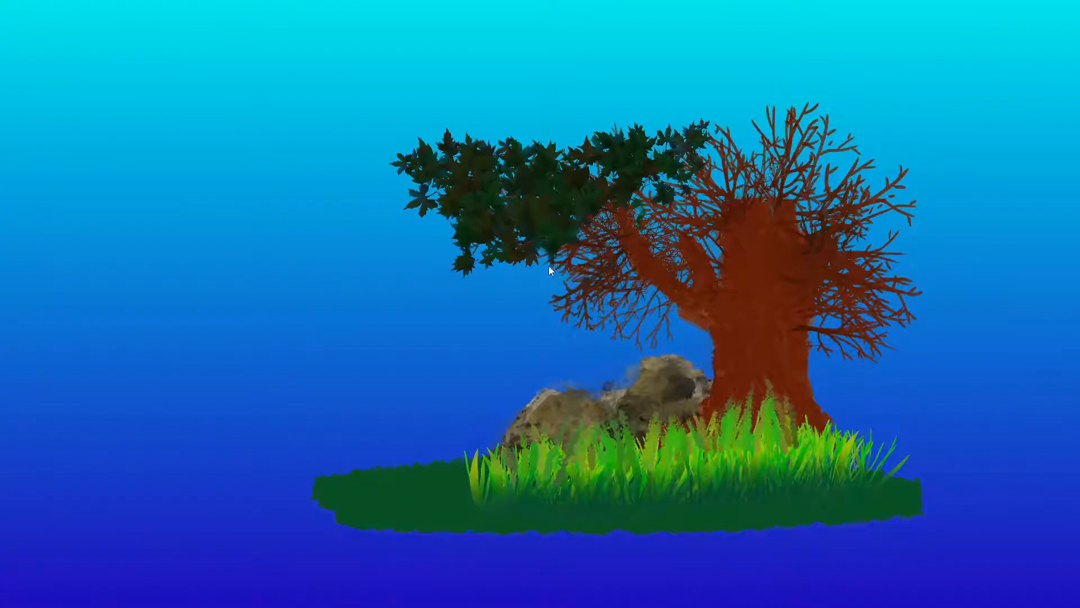
{"action": "mouse_move", "coordinate": [585, 310]}
{"action": "left_mouse_down"}
{"action": "mouse_move", "coordinate": [614, 336]}
{"action": "mouse_move", "coordinate": [674, 328]}
{"action": "mouse_move", "coordinate": [623, 265]}
{"action": "left_mouse_up"}
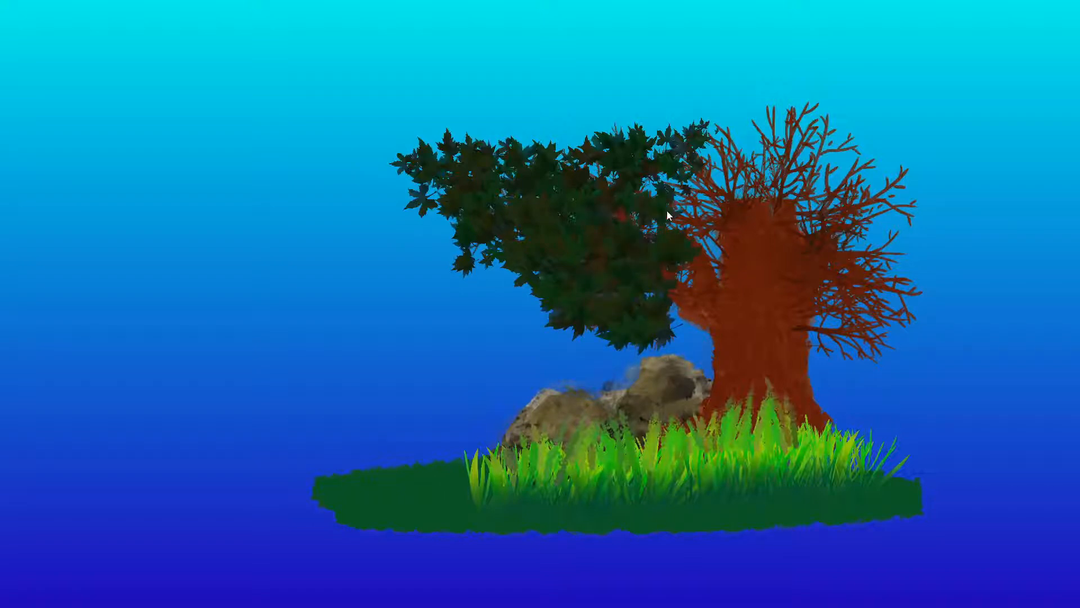
Cover the top, right side and center of the crown with dark green and brown maple leaves
{"action": "mouse_move", "coordinate": [595, 166]}
{"action": "left_mouse_down"}
{"action": "mouse_move", "coordinate": [645, 127]}
{"action": "mouse_move", "coordinate": [615, 101]}
{"action": "mouse_move", "coordinate": [563, 130]}
{"action": "mouse_move", "coordinate": [651, 115]}
{"action": "mouse_move", "coordinate": [571, 117]}
{"action": "mouse_move", "coordinate": [679, 121]}
{"action": "mouse_move", "coordinate": [673, 92]}
{"action": "mouse_move", "coordinate": [670, 123]}
{"action": "mouse_move", "coordinate": [706, 172]}
{"action": "mouse_move", "coordinate": [733, 153]}
{"action": "mouse_move", "coordinate": [703, 169]}
{"action": "mouse_move", "coordinate": [681, 143]}
{"action": "mouse_move", "coordinate": [763, 93]}
{"action": "mouse_move", "coordinate": [749, 70]}
{"action": "mouse_move", "coordinate": [706, 125]}
{"action": "mouse_move", "coordinate": [805, 137]}
{"action": "mouse_move", "coordinate": [722, 170]}
{"action": "mouse_move", "coordinate": [798, 202]}
{"action": "mouse_move", "coordinate": [834, 166]}
{"action": "mouse_move", "coordinate": [818, 204]}
{"action": "mouse_move", "coordinate": [863, 200]}
{"action": "mouse_move", "coordinate": [809, 195]}
{"action": "mouse_move", "coordinate": [884, 187]}
{"action": "mouse_move", "coordinate": [872, 233]}
{"action": "mouse_move", "coordinate": [844, 166]}
{"action": "mouse_move", "coordinate": [832, 106]}
{"action": "mouse_move", "coordinate": [842, 109]}
{"action": "mouse_move", "coordinate": [859, 127]}
{"action": "mouse_move", "coordinate": [800, 162]}
{"action": "mouse_move", "coordinate": [860, 185]}
{"action": "mouse_move", "coordinate": [845, 231]}
{"action": "mouse_move", "coordinate": [920, 282]}
{"action": "mouse_move", "coordinate": [900, 321]}
{"action": "mouse_move", "coordinate": [880, 314]}
{"action": "mouse_move", "coordinate": [890, 330]}
{"action": "mouse_move", "coordinate": [839, 380]}
{"action": "left_mouse_up"}
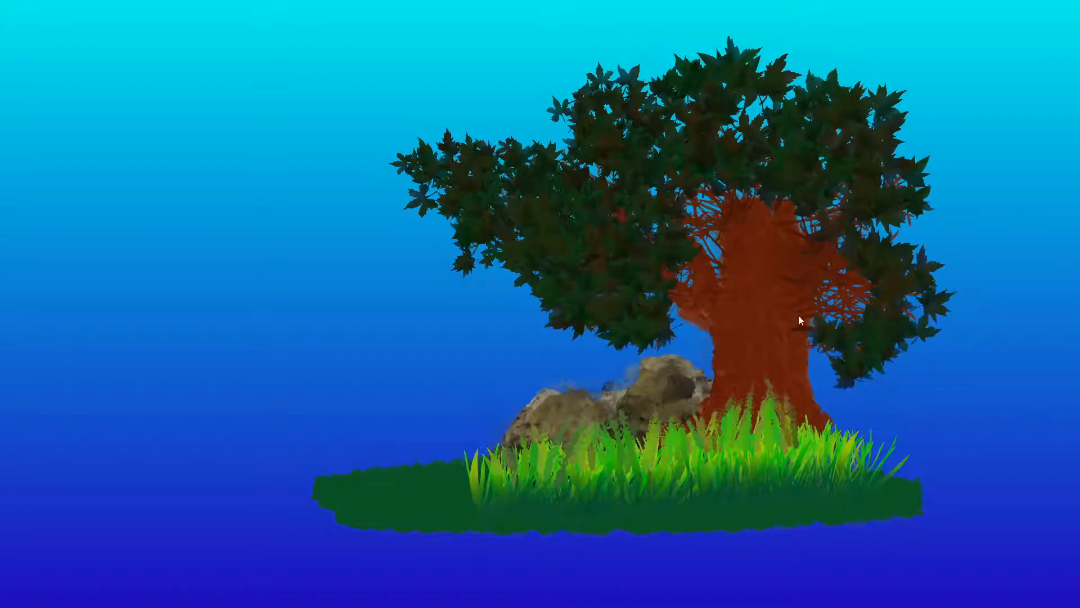
{"action": "mouse_move", "coordinate": [797, 334]}
{"action": "left_mouse_down"}
{"action": "mouse_move", "coordinate": [782, 266]}
{"action": "mouse_move", "coordinate": [845, 285]}
{"action": "mouse_move", "coordinate": [809, 316]}
{"action": "left_mouse_up"}
{"action": "mouse_move", "coordinate": [878, 251]}
{"action": "left_mouse_down"}
{"action": "mouse_move", "coordinate": [907, 258]}
{"action": "mouse_move", "coordinate": [925, 233]}
{"action": "left_mouse_up"}
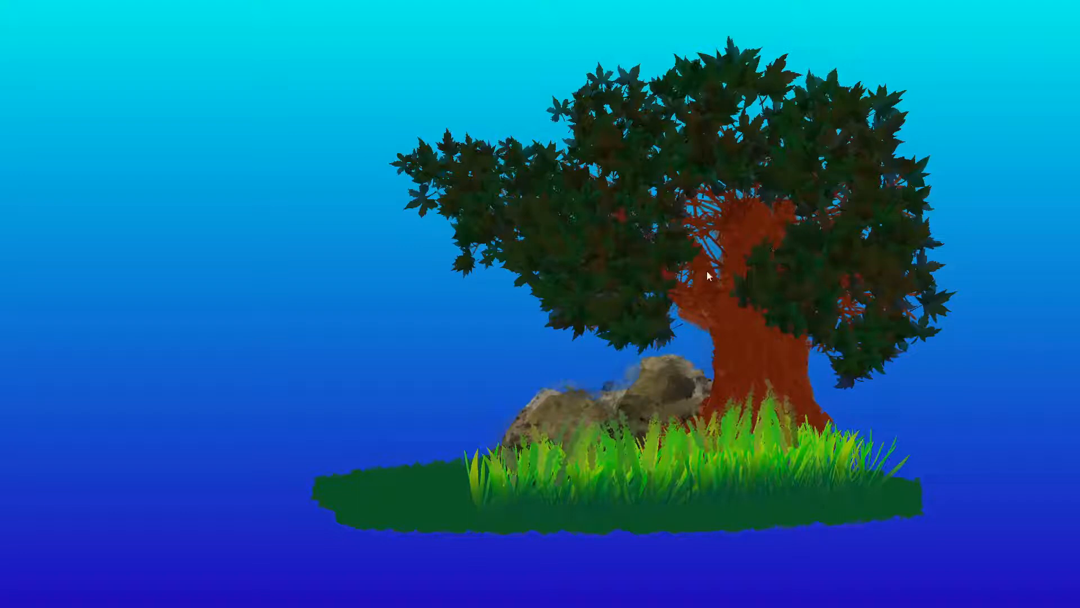
{"action": "mouse_move", "coordinate": [698, 243]}
{"action": "left_mouse_down"}
{"action": "mouse_move", "coordinate": [739, 203]}
{"action": "mouse_move", "coordinate": [756, 239]}
{"action": "left_mouse_up"}
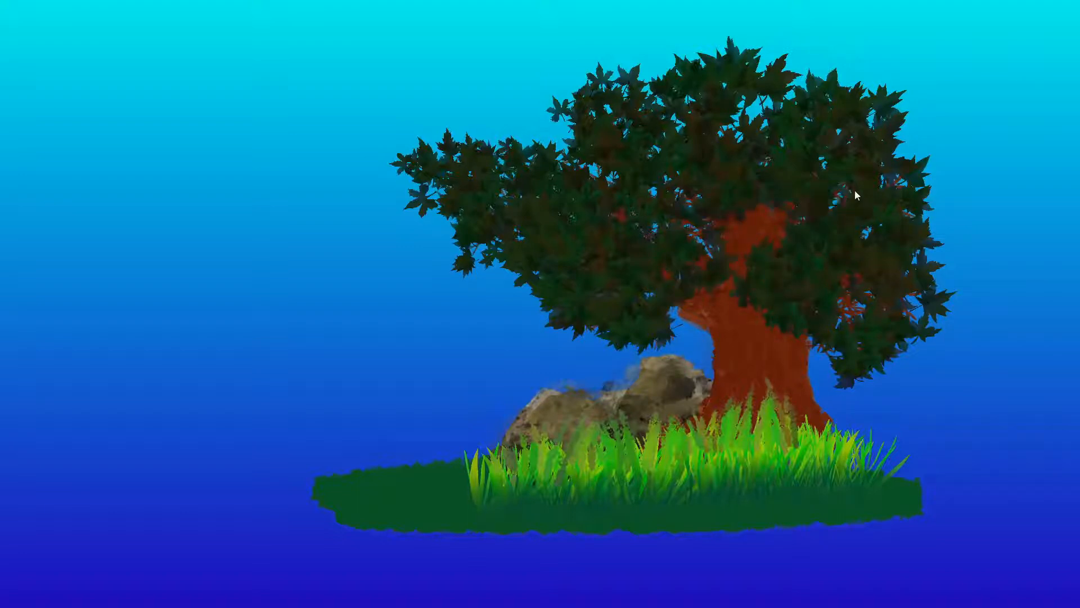
{"action": "mouse_move", "coordinate": [864, 325]}
{"action": "left_mouse_down"}
{"action": "mouse_move", "coordinate": [847, 221]}
{"action": "mouse_move", "coordinate": [798, 83]}
{"action": "mouse_move", "coordinate": [908, 138]}
{"action": "mouse_move", "coordinate": [925, 163]}
{"action": "left_mouse_up"}
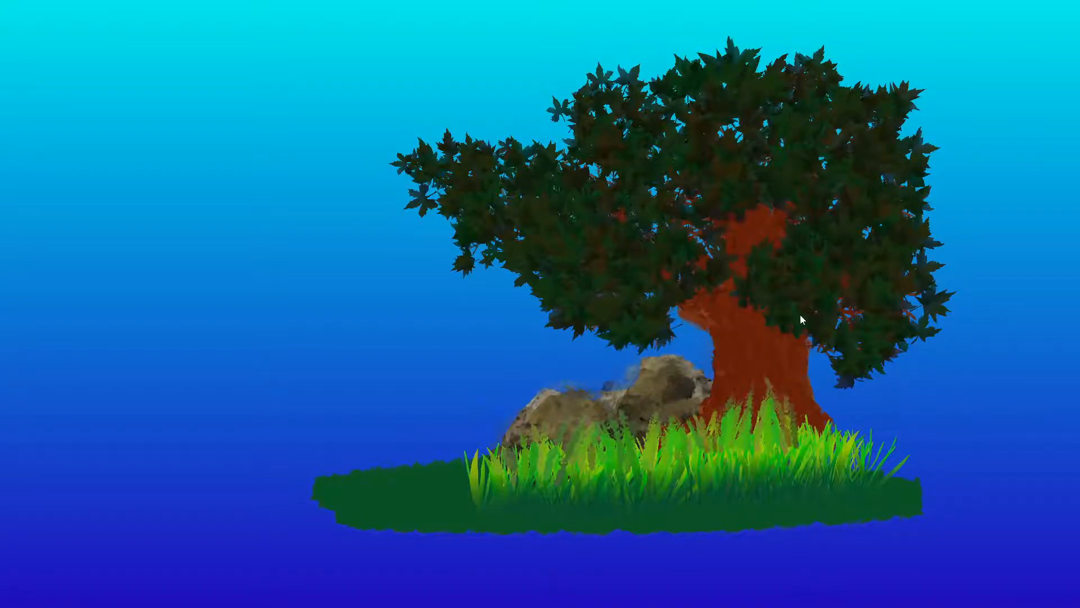
On the tree layer, shade the upper trunk beneath the foliage with a black-to-dark-brown gradient at 0.47 opacity
{"action": "key", "text": "h"}
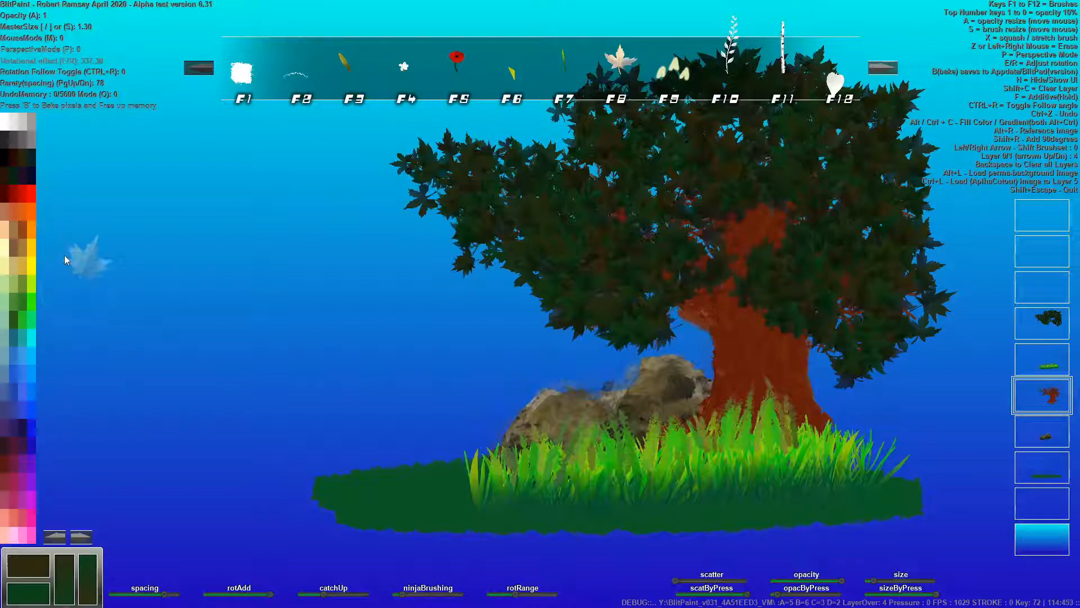
{"action": "left_click", "coordinate": [13, 175]}
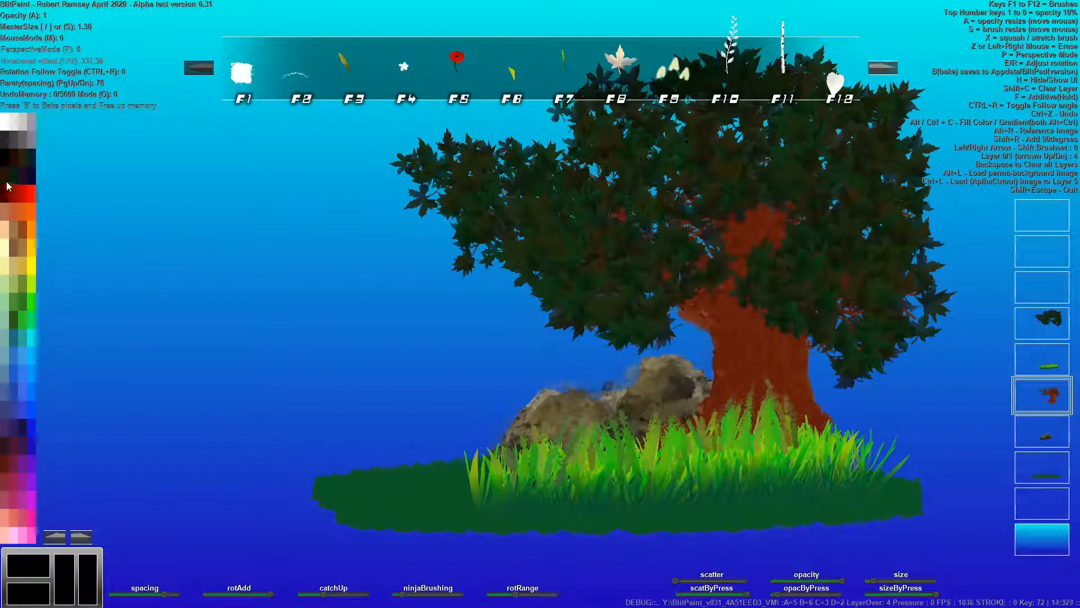
{"action": "left_click", "coordinate": [7, 185]}
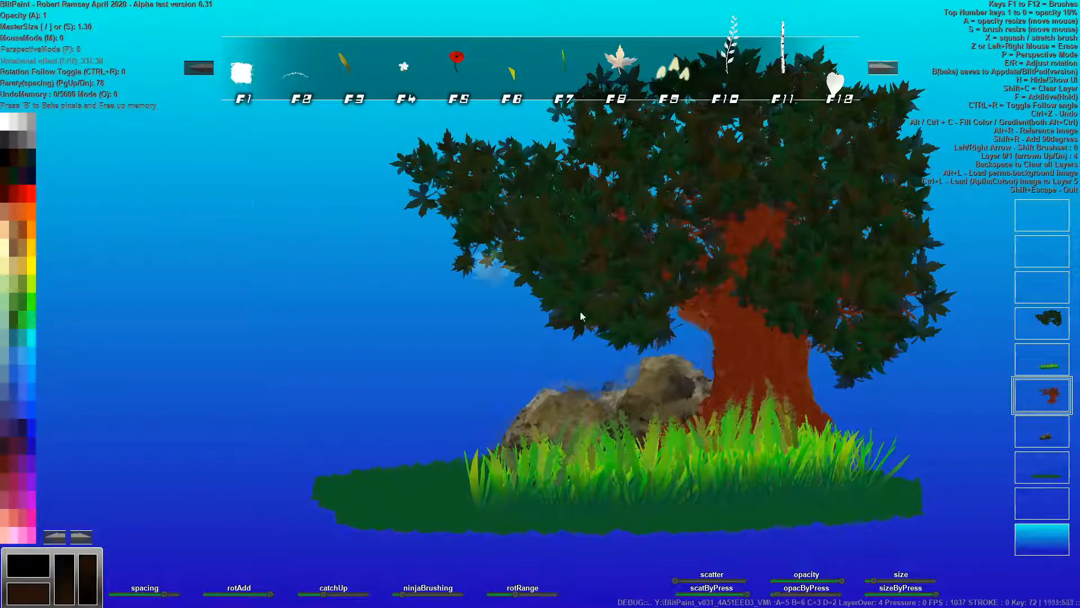
{"action": "left_click_drag", "start_coordinate": [831, 581], "coordinate": [829, 584]}
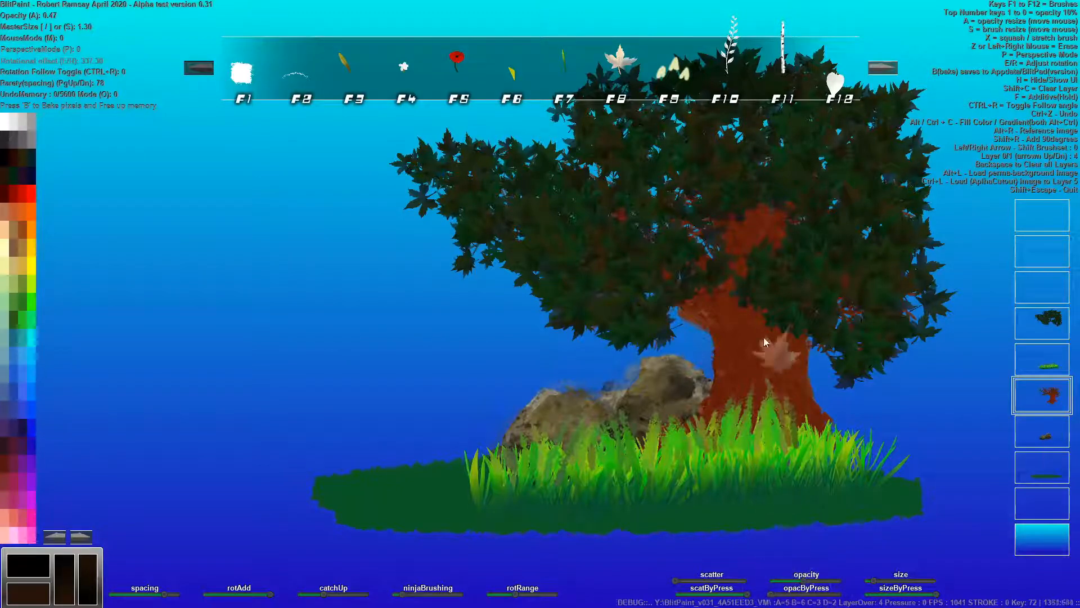
{"action": "mouse_move", "coordinate": [750, 305]}
{"action": "left_mouse_down"}
{"action": "mouse_move", "coordinate": [763, 343]}
{"action": "mouse_move", "coordinate": [768, 310]}
{"action": "mouse_move", "coordinate": [745, 322]}
{"action": "mouse_move", "coordinate": [763, 344]}
{"action": "mouse_move", "coordinate": [744, 332]}
{"action": "left_mouse_up"}
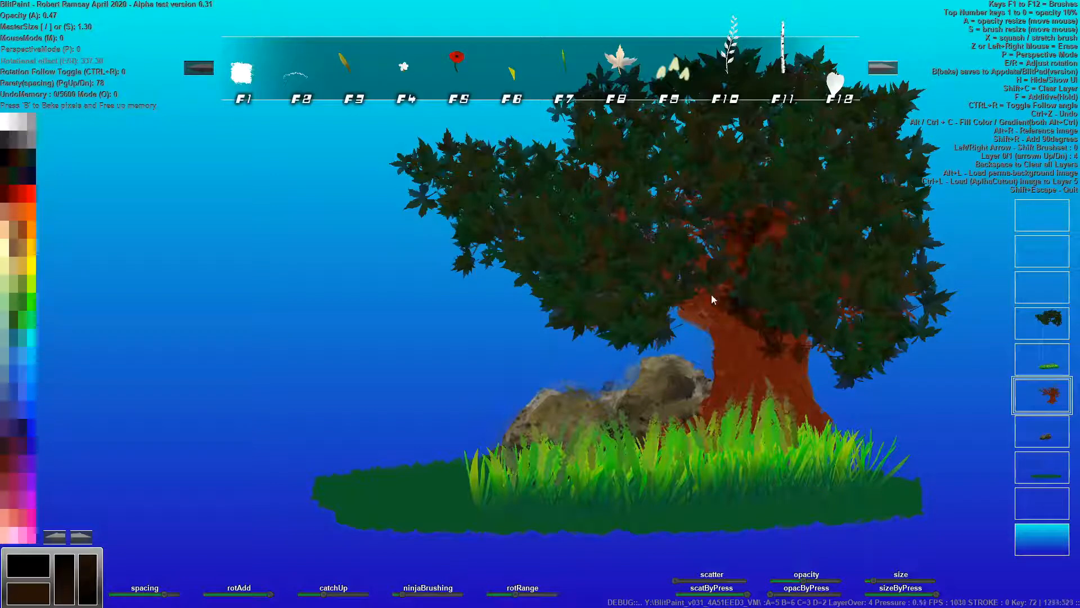
On the foliage layer, paint soft highlights on the crown's right side with dark red-brown and green at 0.29 opacity
{"action": "left_click", "coordinate": [1042, 315]}
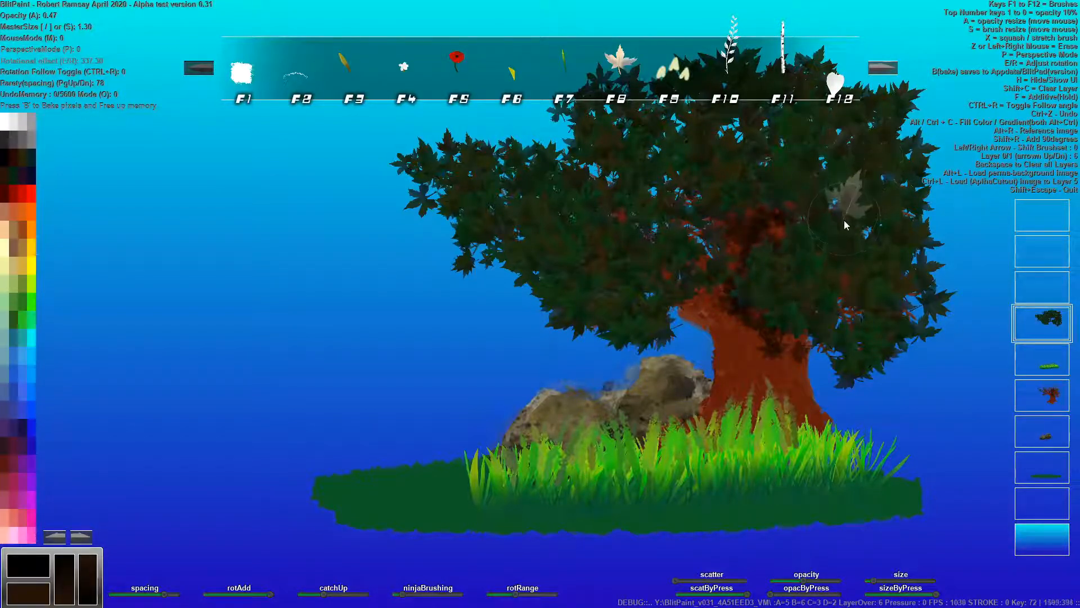
{"action": "left_click", "coordinate": [15, 183]}
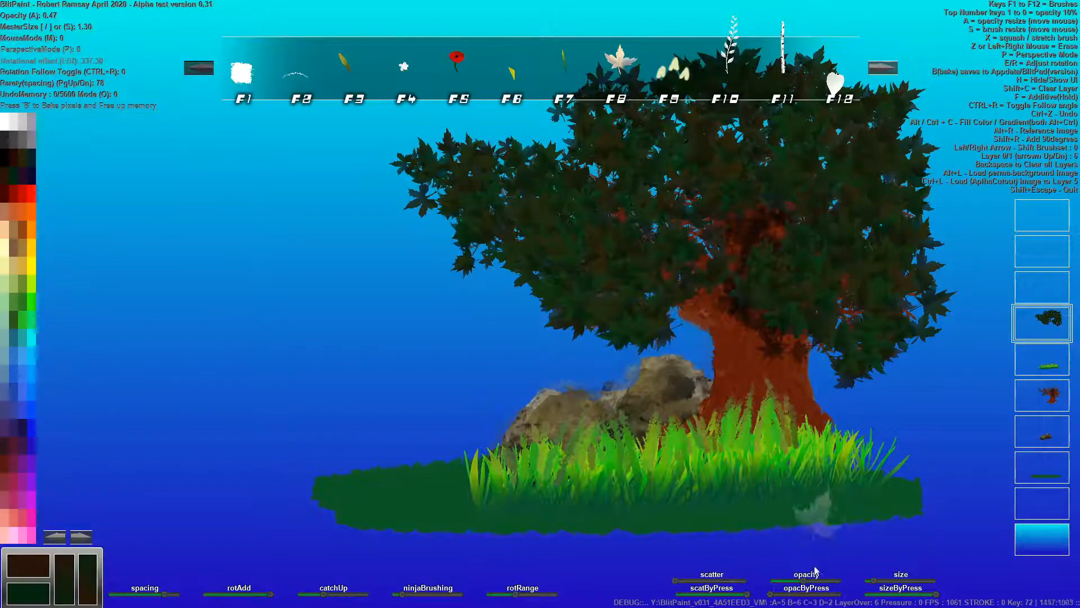
{"action": "left_click_drag", "start_coordinate": [803, 581], "coordinate": [791, 580]}
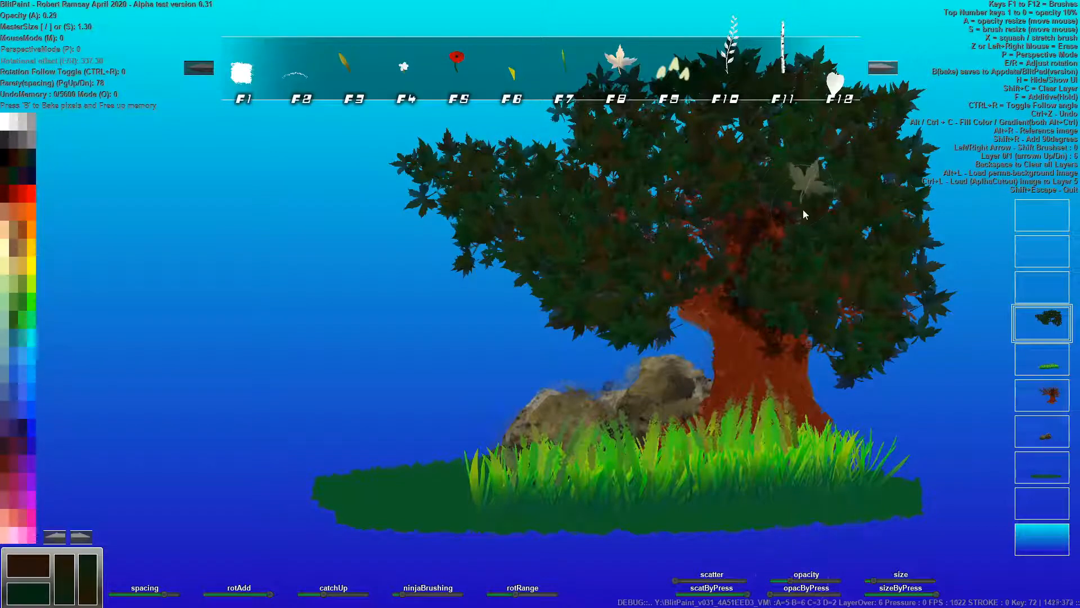
{"action": "left_click_drag", "start_coordinate": [853, 178], "coordinate": [870, 221]}
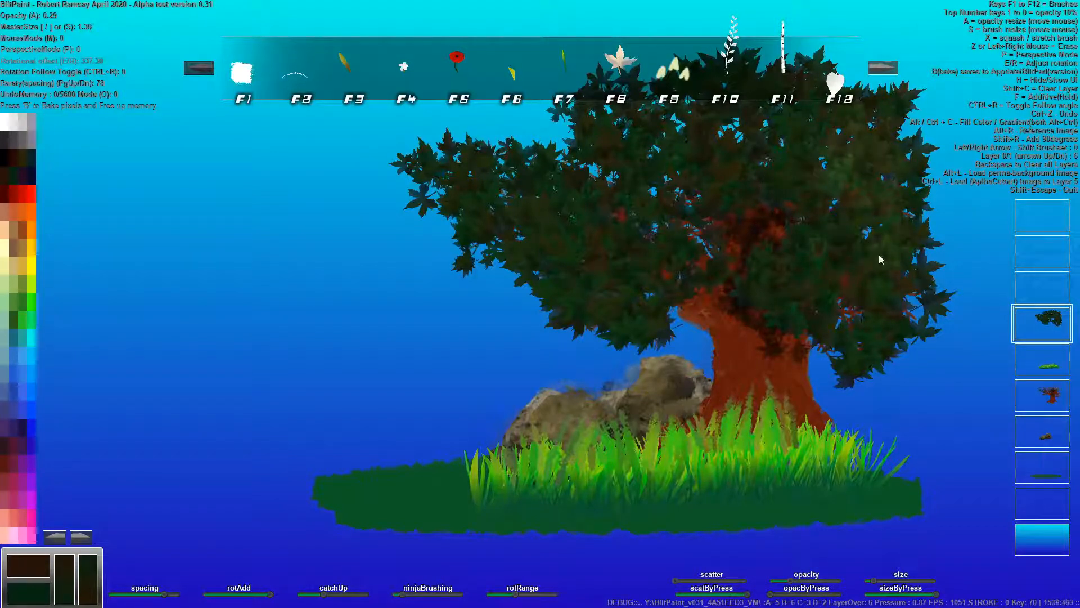
{"action": "mouse_move", "coordinate": [842, 304]}
{"action": "left_mouse_down"}
{"action": "mouse_move", "coordinate": [882, 238]}
{"action": "mouse_move", "coordinate": [917, 230]}
{"action": "mouse_move", "coordinate": [899, 193]}
{"action": "left_mouse_up"}
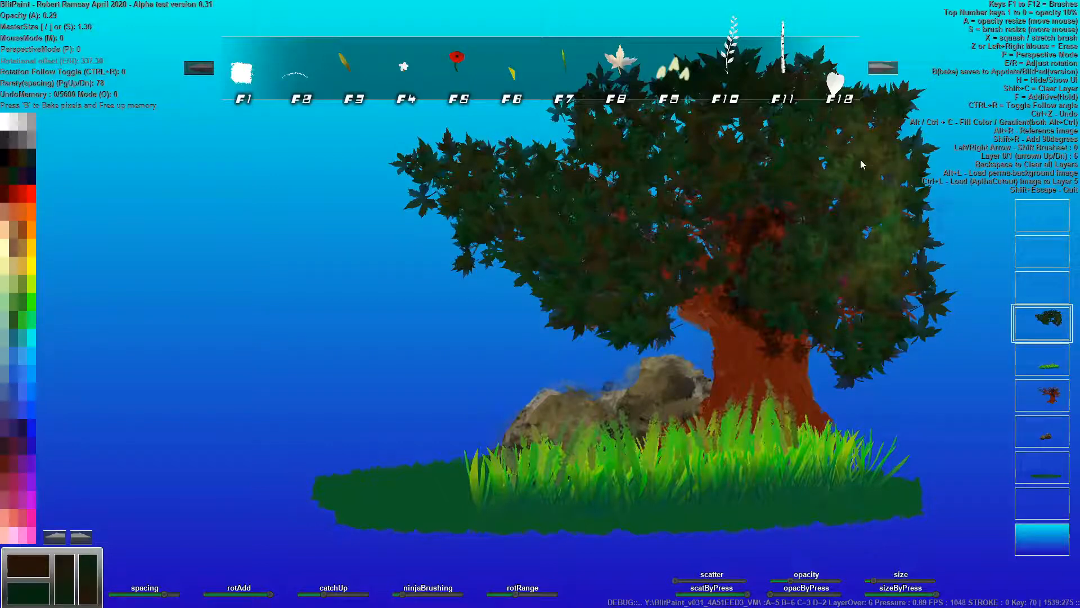
Hide the interface and build up soft green-gold highlights on the crown's upper right and left foliage masses
{"action": "key", "text": "h"}
{"action": "mouse_move", "coordinate": [828, 135]}
{"action": "left_mouse_down"}
{"action": "mouse_move", "coordinate": [821, 84]}
{"action": "mouse_move", "coordinate": [795, 89]}
{"action": "mouse_move", "coordinate": [834, 178]}
{"action": "left_mouse_up"}
{"action": "left_click_drag", "start_coordinate": [825, 299], "coordinate": [817, 254]}
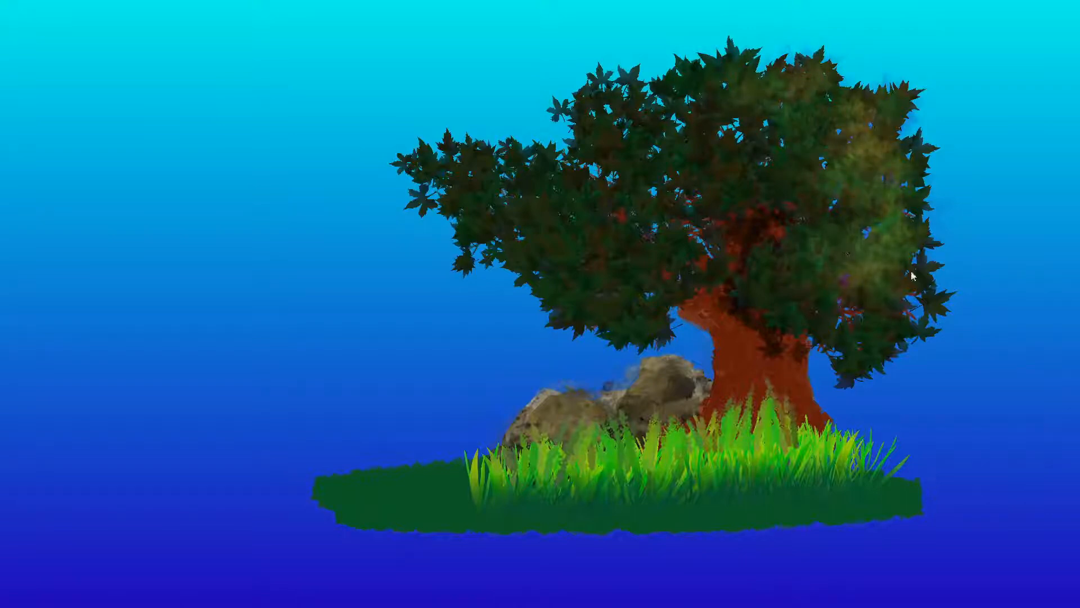
{"action": "mouse_move", "coordinate": [897, 140]}
{"action": "left_mouse_down"}
{"action": "mouse_move", "coordinate": [894, 113]}
{"action": "mouse_move", "coordinate": [882, 153]}
{"action": "left_mouse_up"}
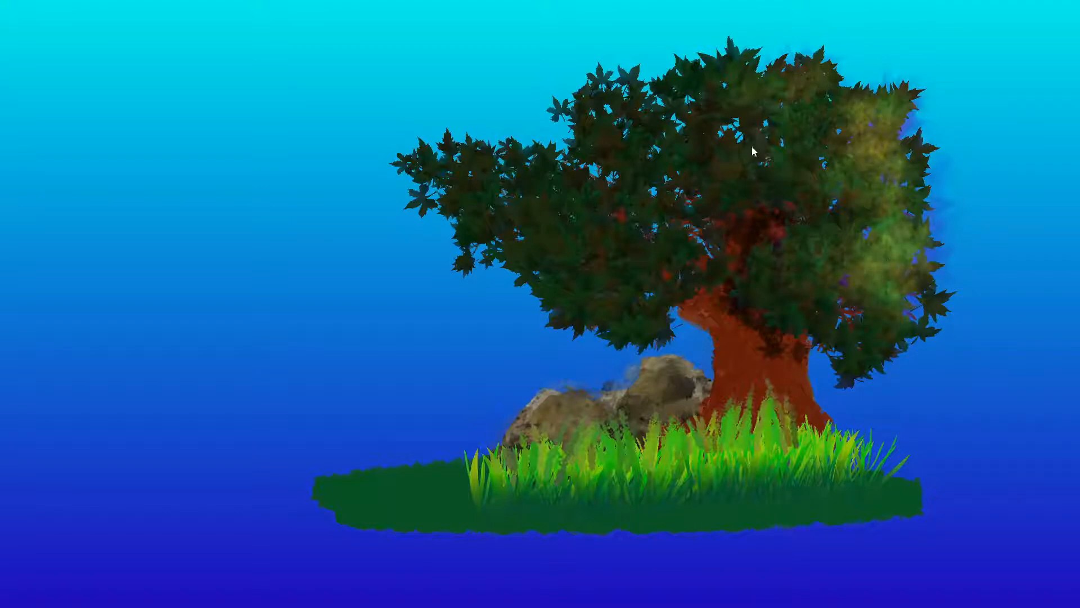
{"action": "mouse_move", "coordinate": [618, 215]}
{"action": "left_mouse_down"}
{"action": "mouse_move", "coordinate": [650, 275]}
{"action": "mouse_move", "coordinate": [630, 225]}
{"action": "mouse_move", "coordinate": [593, 211]}
{"action": "mouse_move", "coordinate": [629, 292]}
{"action": "left_mouse_up"}
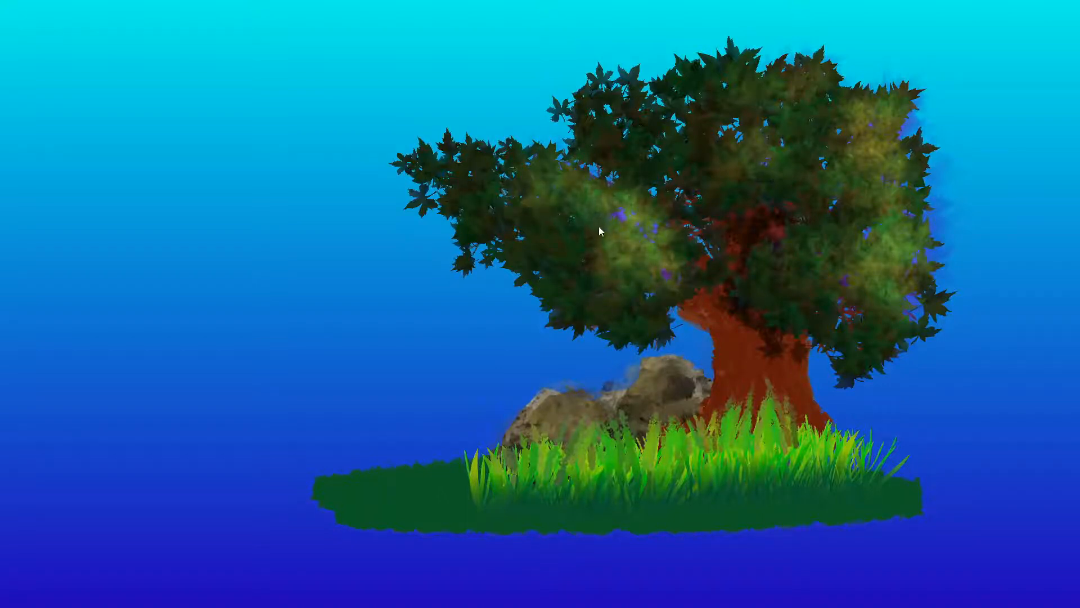
On the tree layer, use the vertical bristle brush from brush set 2 to streak lighter bark texture along the trunk's right side
{"action": "key", "text": "h"}
{"action": "left_click", "coordinate": [1042, 395]}
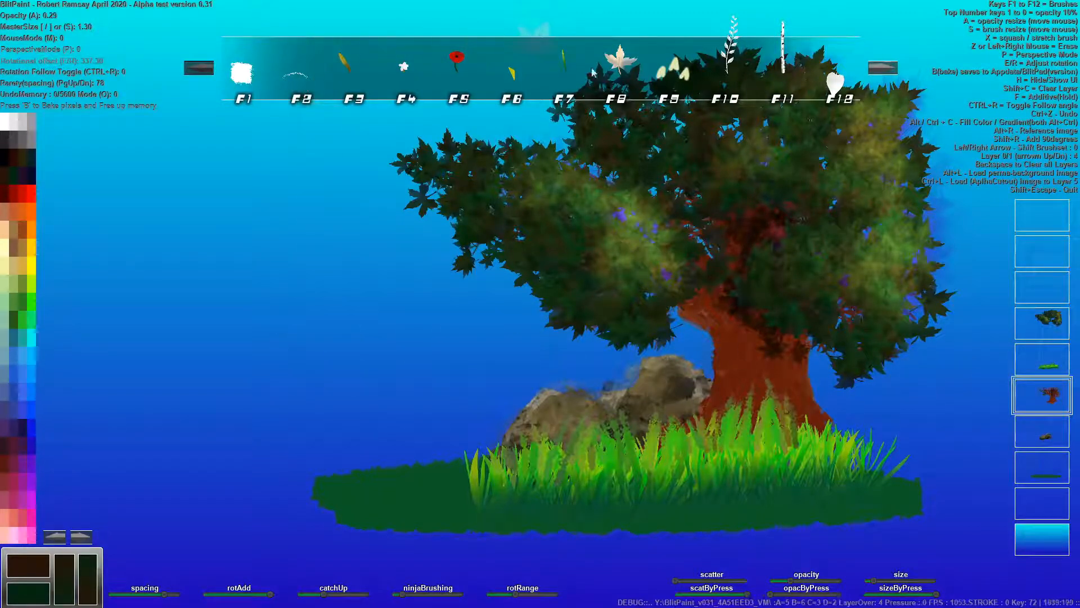
{"action": "left_click", "coordinate": [883, 67]}
{"action": "left_click", "coordinate": [883, 68]}
{"action": "left_click", "coordinate": [513, 78]}
{"action": "mouse_move", "coordinate": [775, 382]}
{"action": "left_mouse_down"}
{"action": "mouse_move", "coordinate": [795, 414]}
{"action": "mouse_move", "coordinate": [785, 334]}
{"action": "mouse_move", "coordinate": [812, 431]}
{"action": "mouse_move", "coordinate": [796, 332]}
{"action": "mouse_move", "coordinate": [801, 392]}
{"action": "left_mouse_up"}
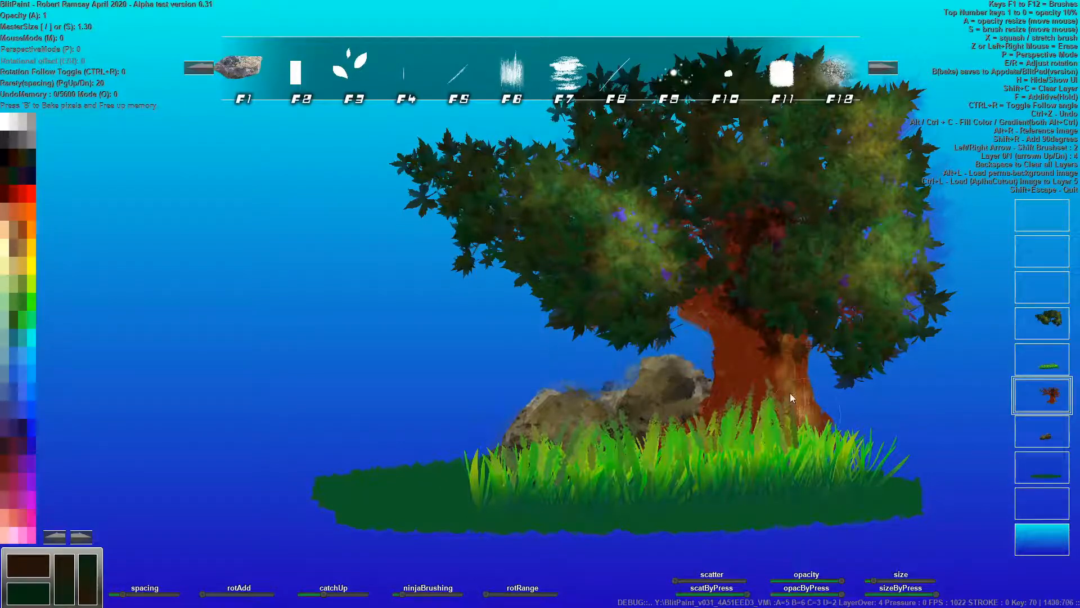
On the tree layer, shade the trunk's left side with dark brown bristle strokes sampled from the shadow below the crown
{"action": "left_click", "coordinate": [770, 341], "text": "alt"}
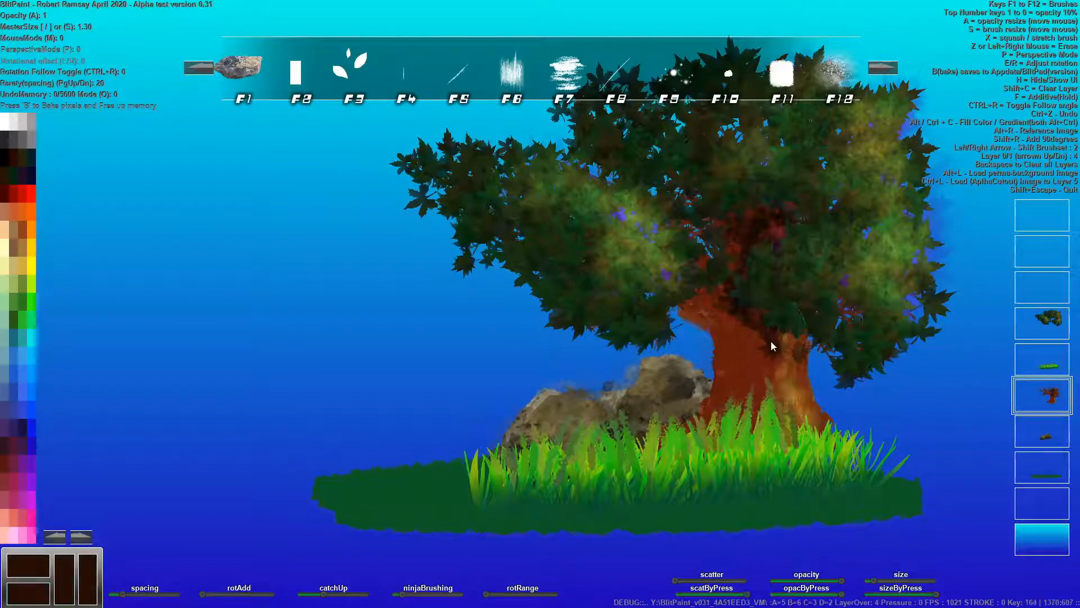
{"action": "mouse_move", "coordinate": [716, 423]}
{"action": "left_mouse_down"}
{"action": "mouse_move", "coordinate": [726, 326]}
{"action": "mouse_move", "coordinate": [722, 395]}
{"action": "mouse_move", "coordinate": [718, 324]}
{"action": "left_mouse_up"}
With rotation follow on, paint dark brown soil over the bare green ground left of the grass and along its front
{"action": "key", "text": "ctrl+r"}
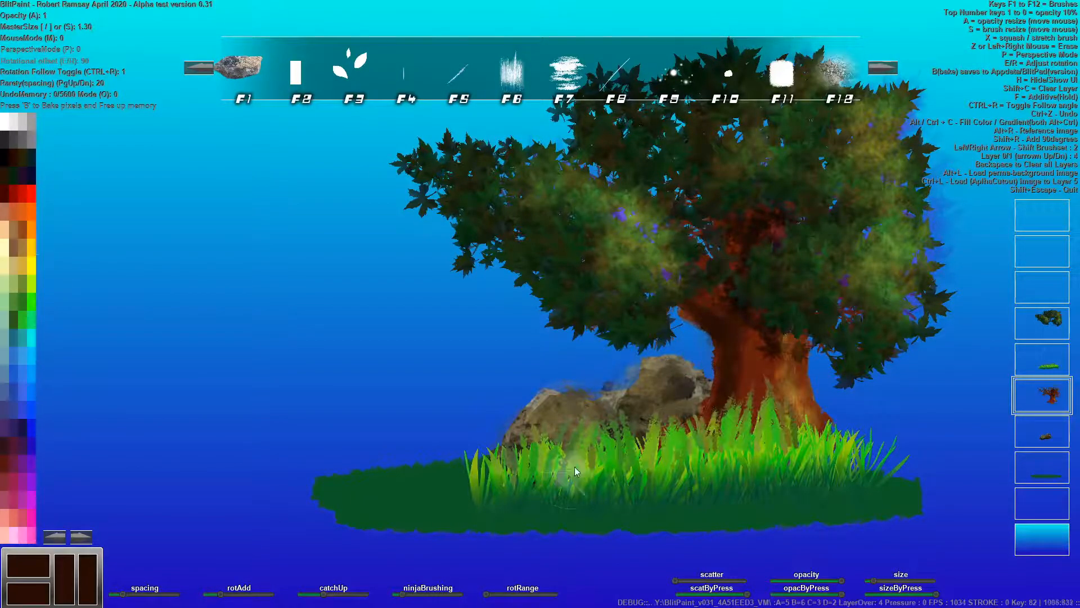
{"action": "left_click_drag", "start_coordinate": [464, 507], "coordinate": [528, 507]}
{"action": "mouse_move", "coordinate": [370, 498]}
{"action": "left_mouse_down"}
{"action": "mouse_move", "coordinate": [361, 489]}
{"action": "mouse_move", "coordinate": [466, 492]}
{"action": "mouse_move", "coordinate": [446, 501]}
{"action": "mouse_move", "coordinate": [400, 478]}
{"action": "left_mouse_up"}
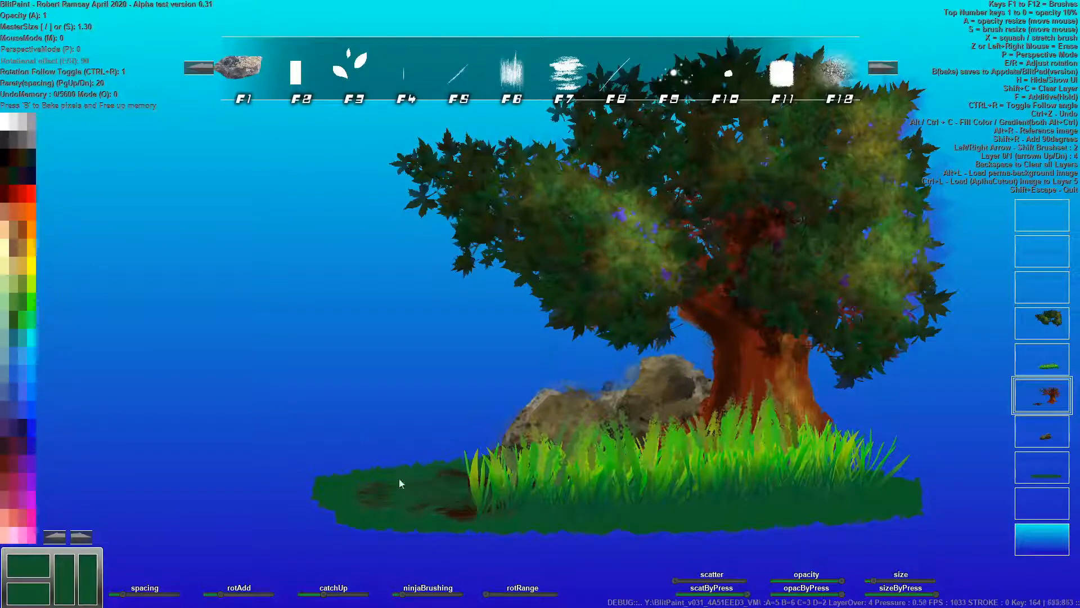
{"action": "left_click", "coordinate": [460, 511], "text": "alt"}
{"action": "mouse_move", "coordinate": [461, 511]}
{"action": "left_mouse_down"}
{"action": "mouse_move", "coordinate": [489, 512]}
{"action": "mouse_move", "coordinate": [414, 504]}
{"action": "left_mouse_up"}
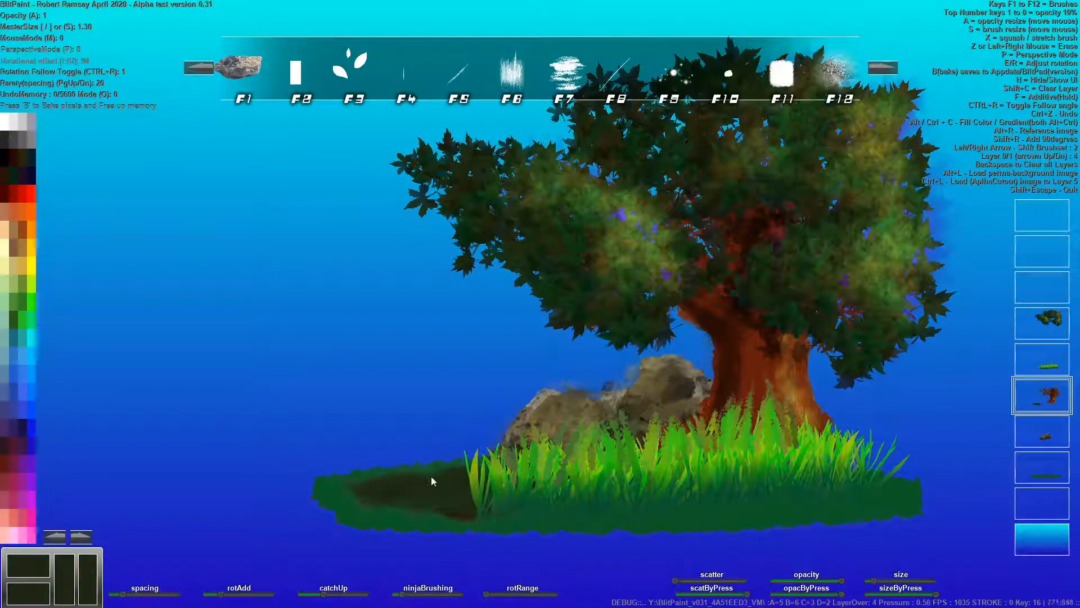
{"action": "left_click_drag", "start_coordinate": [662, 502], "coordinate": [824, 482]}
On the grass layer, use brush set 0's grass brush at size 1.46 without rotation follow to cover the whole ground with dark-to-bright green blades
{"action": "left_click", "coordinate": [1040, 361]}
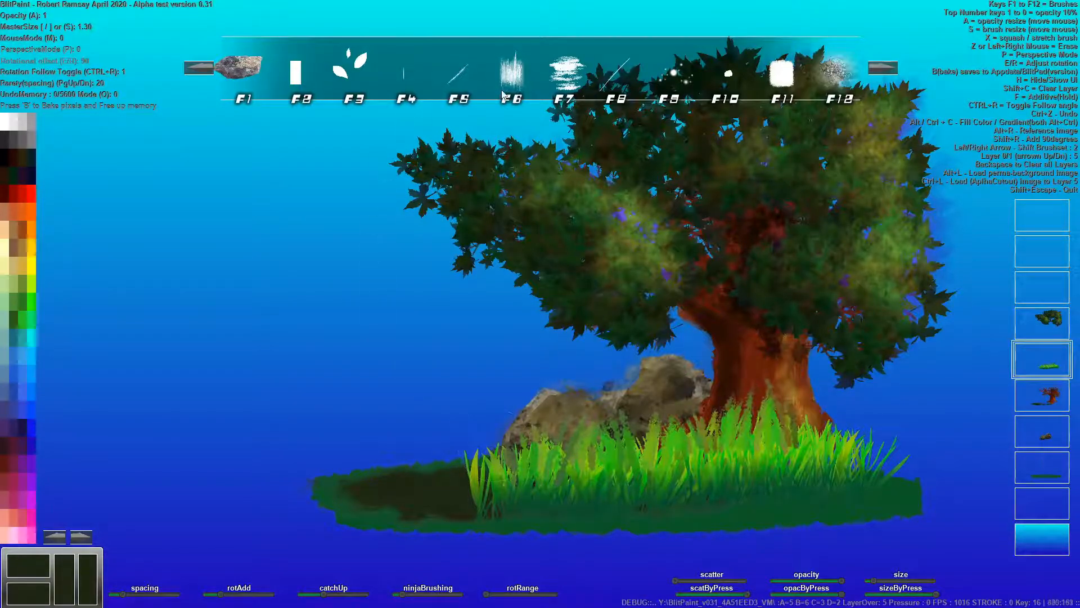
{"action": "left_click", "coordinate": [198, 68]}
{"action": "left_click", "coordinate": [198, 68]}
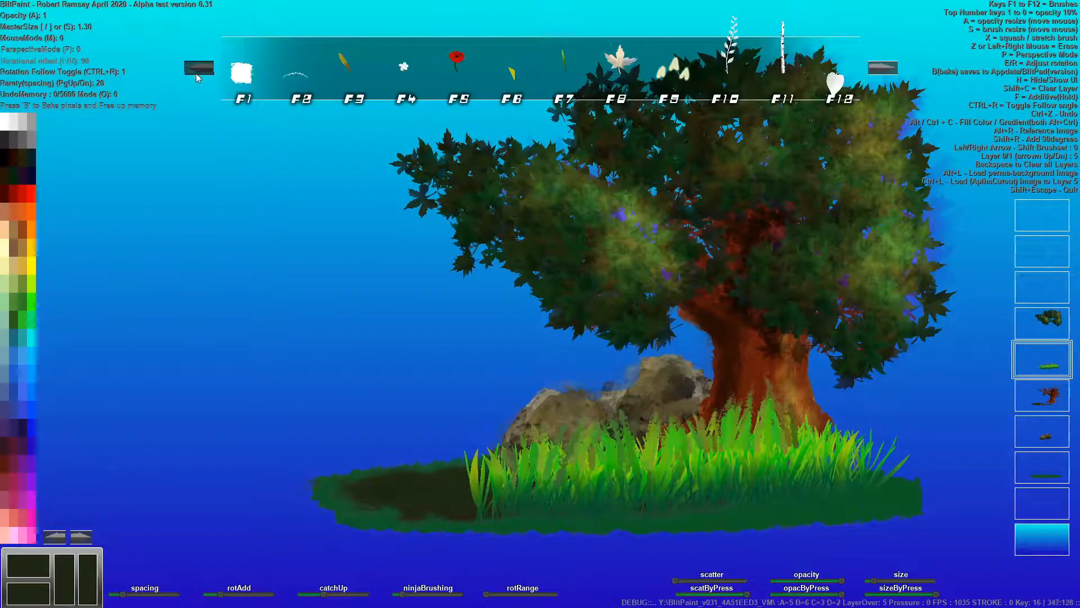
{"action": "key", "text": "ctrl+r"}
{"action": "key", "text": "s"}
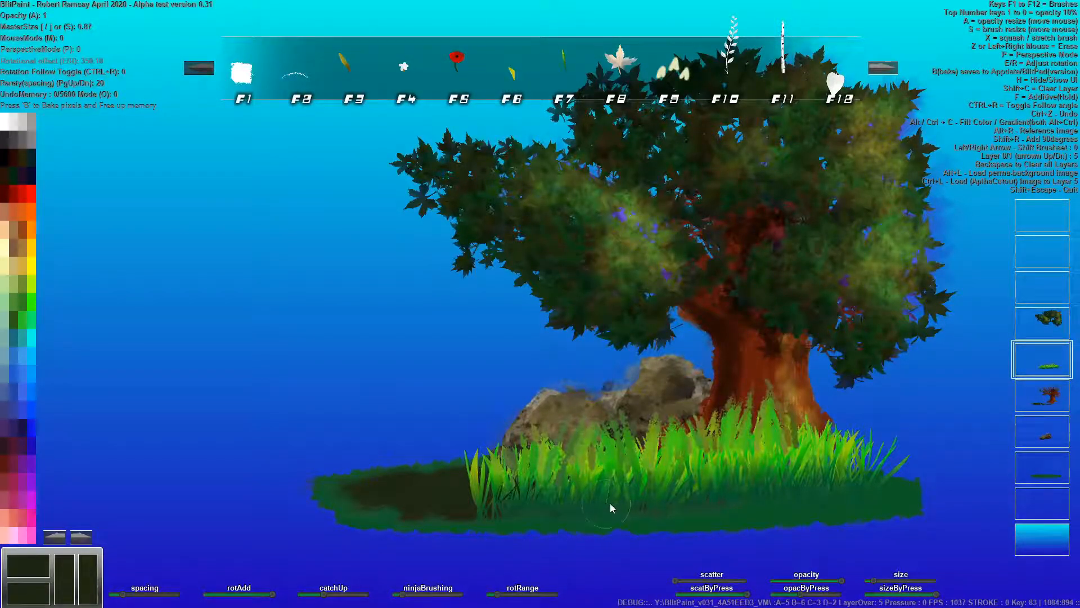
{"action": "left_click_drag", "start_coordinate": [643, 505], "coordinate": [511, 514]}
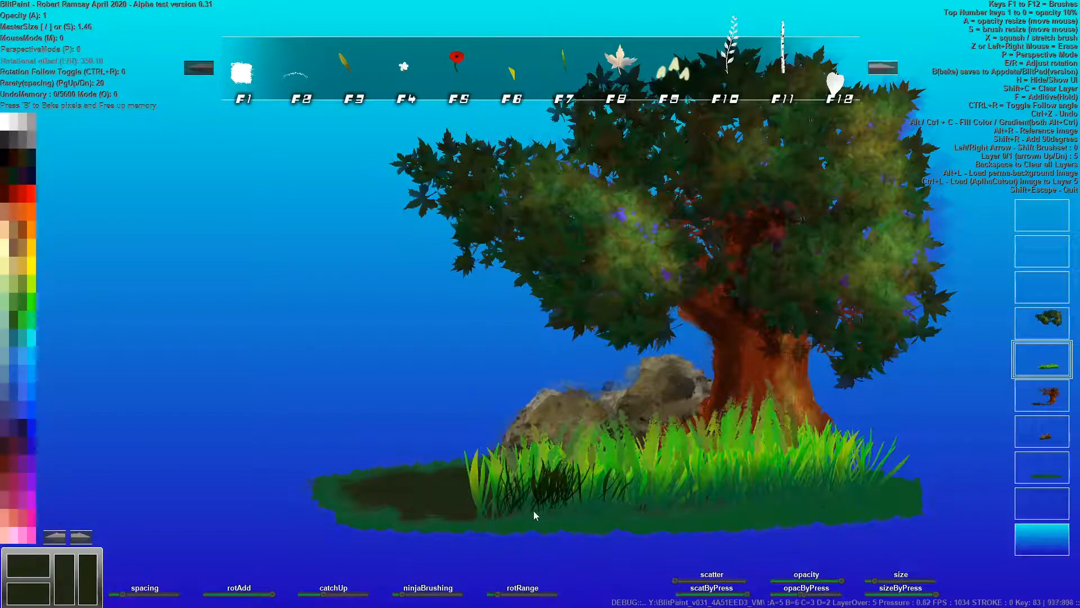
{"action": "key", "text": "alt"}
{"action": "mouse_move", "coordinate": [577, 498]}
{"action": "left_mouse_down"}
{"action": "mouse_move", "coordinate": [554, 520]}
{"action": "mouse_move", "coordinate": [492, 516]}
{"action": "mouse_move", "coordinate": [506, 491]}
{"action": "mouse_move", "coordinate": [631, 491]}
{"action": "mouse_move", "coordinate": [520, 506]}
{"action": "mouse_move", "coordinate": [635, 494]}
{"action": "mouse_move", "coordinate": [586, 517]}
{"action": "mouse_move", "coordinate": [451, 512]}
{"action": "mouse_move", "coordinate": [484, 487]}
{"action": "mouse_move", "coordinate": [503, 496]}
{"action": "mouse_move", "coordinate": [419, 501]}
{"action": "mouse_move", "coordinate": [427, 497]}
{"action": "mouse_move", "coordinate": [380, 514]}
{"action": "mouse_move", "coordinate": [407, 514]}
{"action": "mouse_move", "coordinate": [439, 505]}
{"action": "mouse_move", "coordinate": [339, 504]}
{"action": "mouse_move", "coordinate": [352, 518]}
{"action": "mouse_move", "coordinate": [298, 521]}
{"action": "mouse_move", "coordinate": [405, 530]}
{"action": "mouse_move", "coordinate": [455, 527]}
{"action": "mouse_move", "coordinate": [449, 521]}
{"action": "mouse_move", "coordinate": [487, 525]}
{"action": "mouse_move", "coordinate": [485, 537]}
{"action": "mouse_move", "coordinate": [518, 522]}
{"action": "mouse_move", "coordinate": [549, 519]}
{"action": "mouse_move", "coordinate": [536, 532]}
{"action": "mouse_move", "coordinate": [558, 534]}
{"action": "mouse_move", "coordinate": [614, 522]}
{"action": "mouse_move", "coordinate": [626, 504]}
{"action": "mouse_move", "coordinate": [733, 504]}
{"action": "mouse_move", "coordinate": [580, 494]}
{"action": "mouse_move", "coordinate": [621, 531]}
{"action": "mouse_move", "coordinate": [761, 515]}
{"action": "mouse_move", "coordinate": [849, 482]}
{"action": "mouse_move", "coordinate": [899, 512]}
{"action": "mouse_move", "coordinate": [936, 489]}
{"action": "mouse_move", "coordinate": [948, 509]}
{"action": "left_mouse_up"}
On the tree layer, stamp a green rock at the ground's left end with the rock brush from brush set 2
{"action": "left_click", "coordinate": [883, 68]}
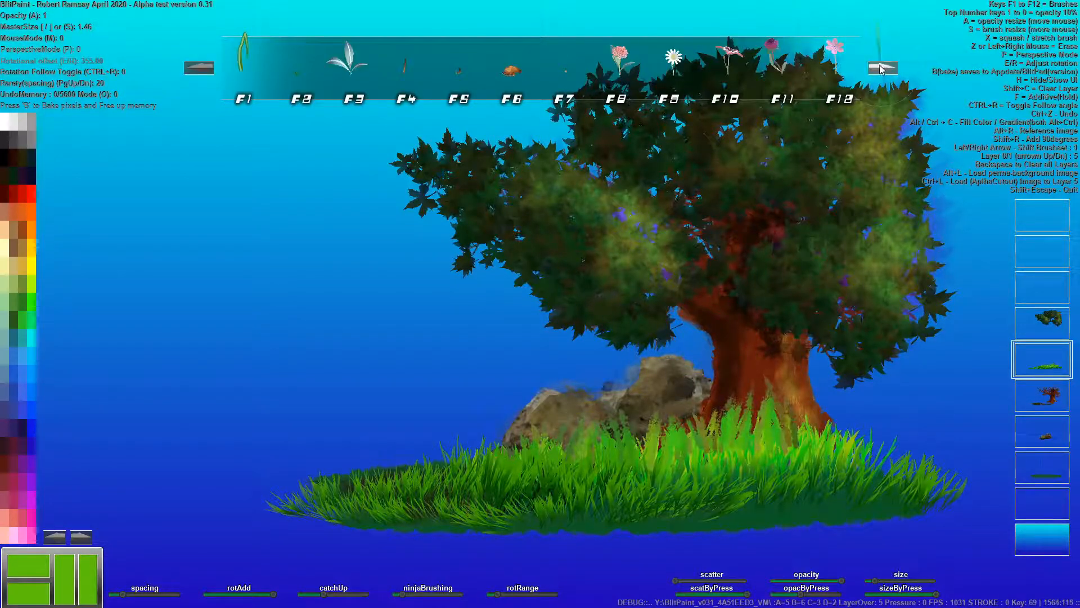
{"action": "left_click", "coordinate": [883, 67]}
{"action": "left_click", "coordinate": [251, 86]}
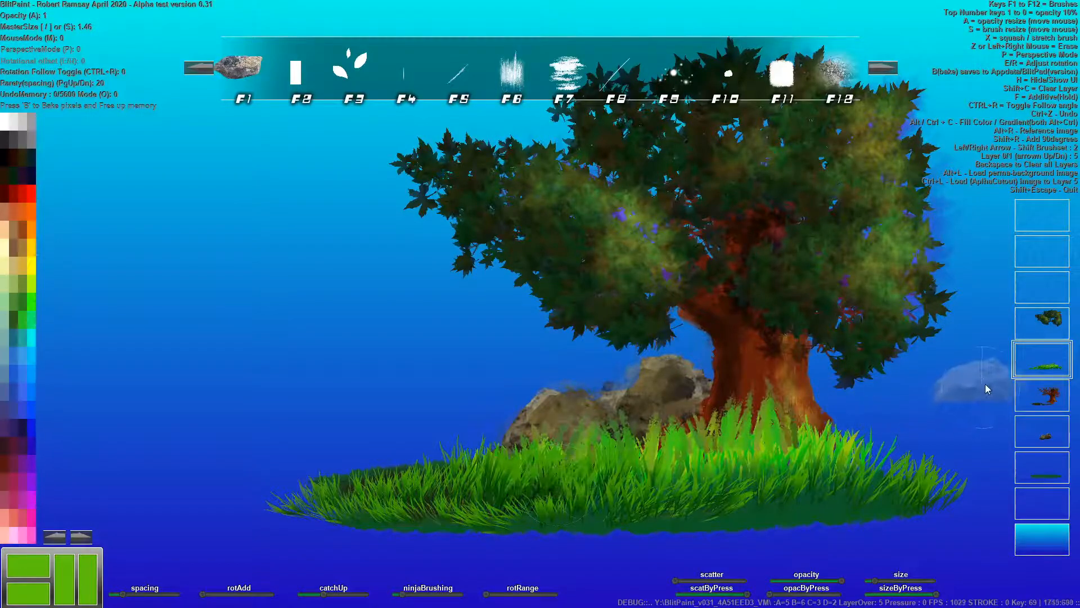
{"action": "left_click", "coordinate": [1049, 401]}
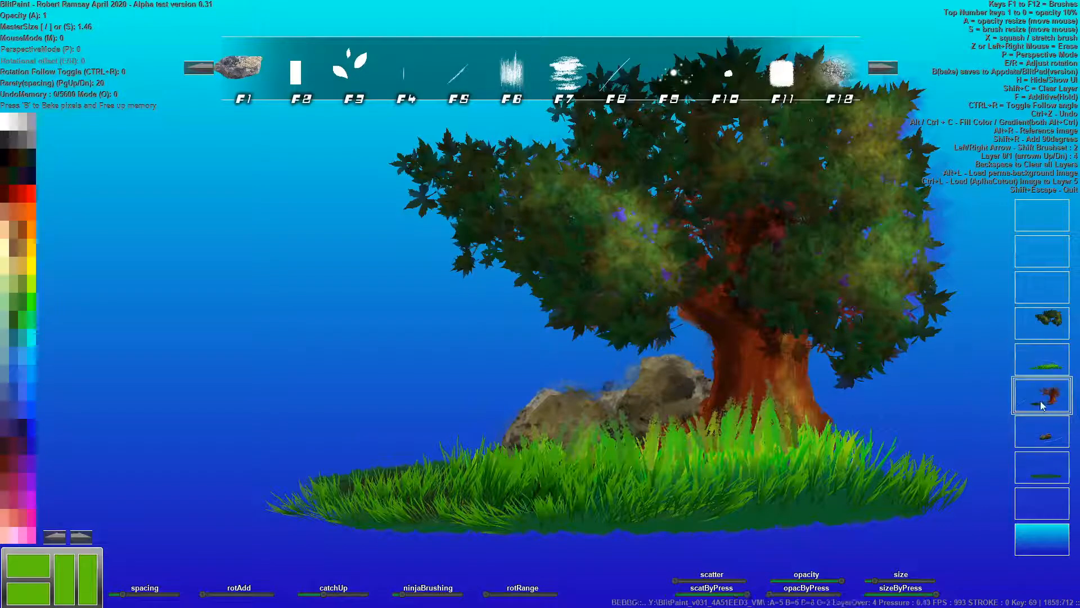
{"action": "left_click", "coordinate": [420, 478]}
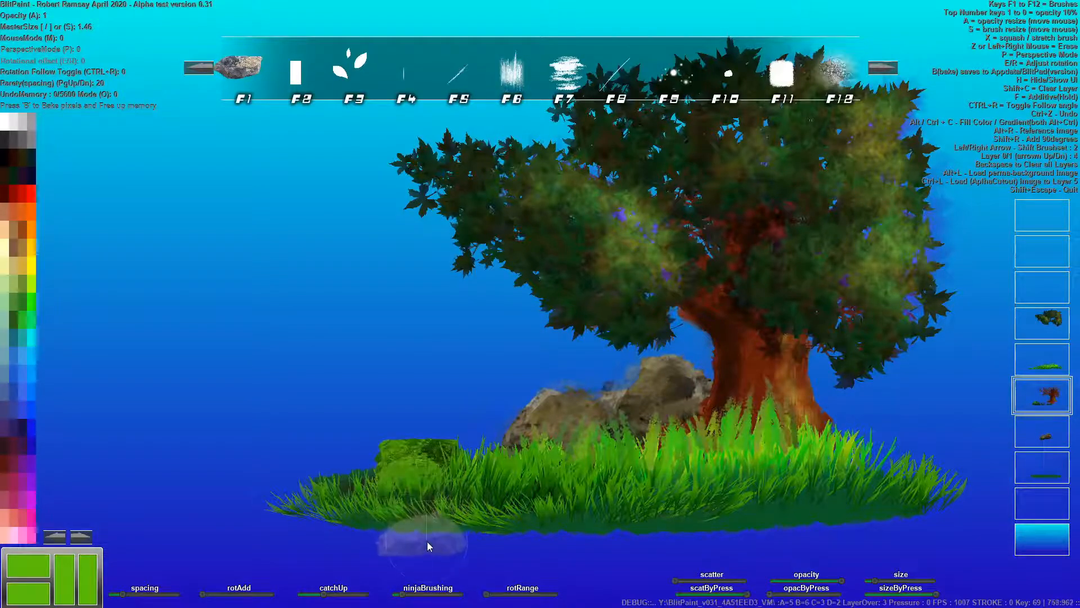
Stamp overlapping rocks in a grey-blue and pale yellow gradient over the green rock at the ground's left end
{"action": "left_click", "coordinate": [5, 271]}
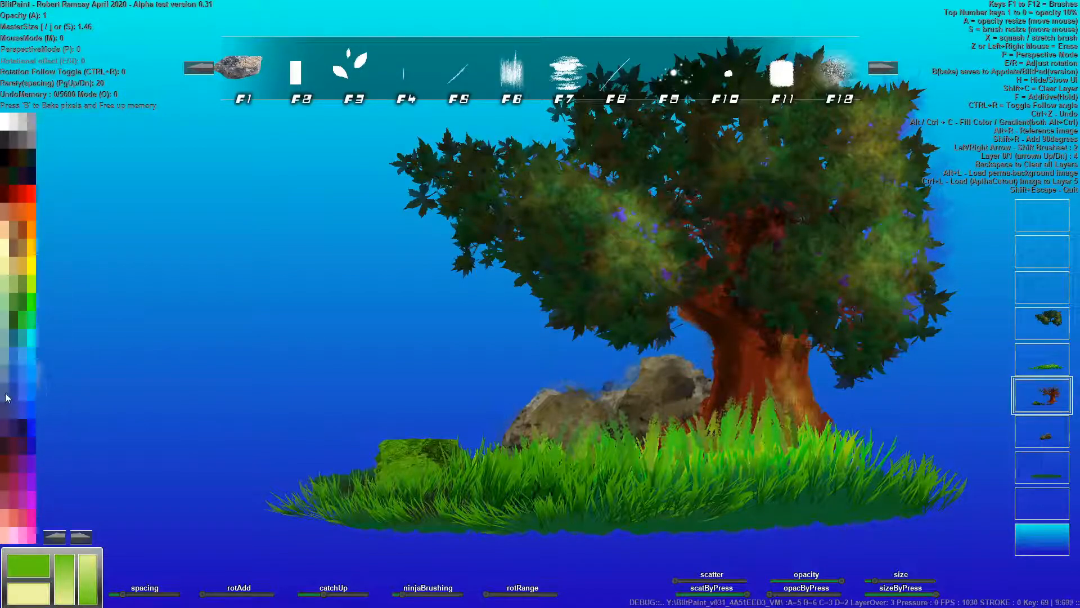
{"action": "left_click", "coordinate": [3, 360]}
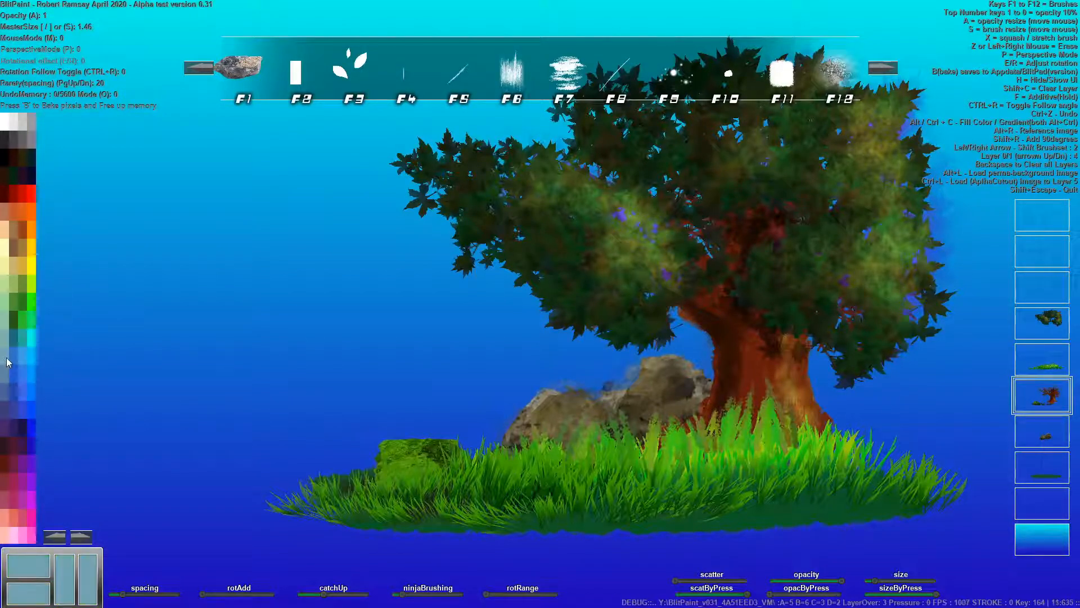
{"action": "left_click", "coordinate": [4, 278]}
{"action": "left_click", "coordinate": [433, 470]}
{"action": "left_click", "coordinate": [393, 481]}
{"action": "left_click", "coordinate": [424, 488]}
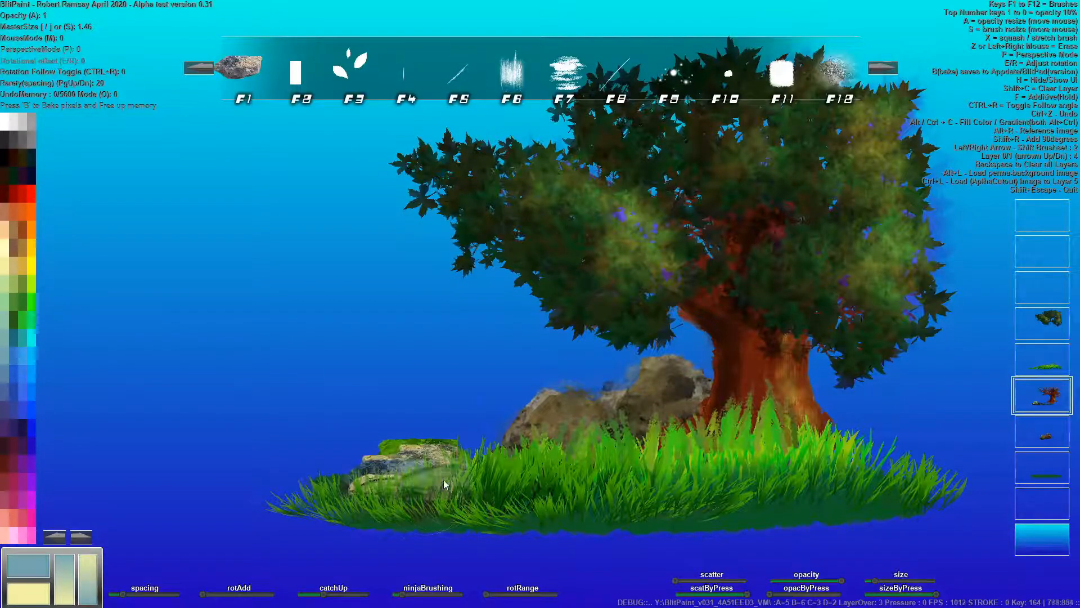
{"action": "left_click", "coordinate": [461, 462]}
{"action": "left_click", "coordinate": [387, 498]}
{"action": "left_click", "coordinate": [423, 473]}
{"action": "left_click", "coordinate": [441, 490]}
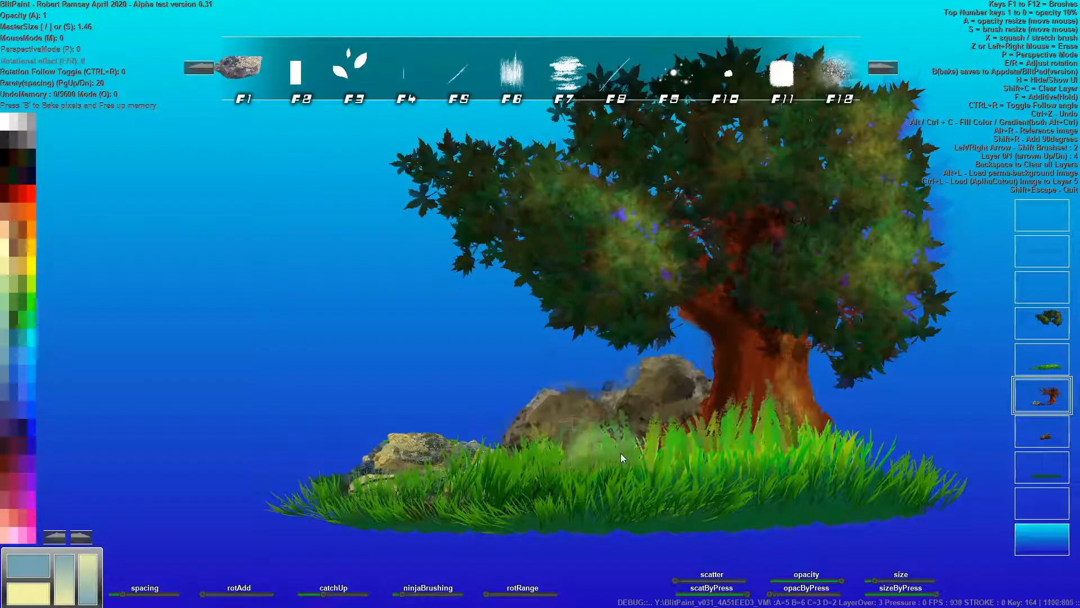
On the background rock layer, soften and lighten the boulders beside the trunk with the rock brush at 0.20 opacity
{"action": "key", "text": "2"}
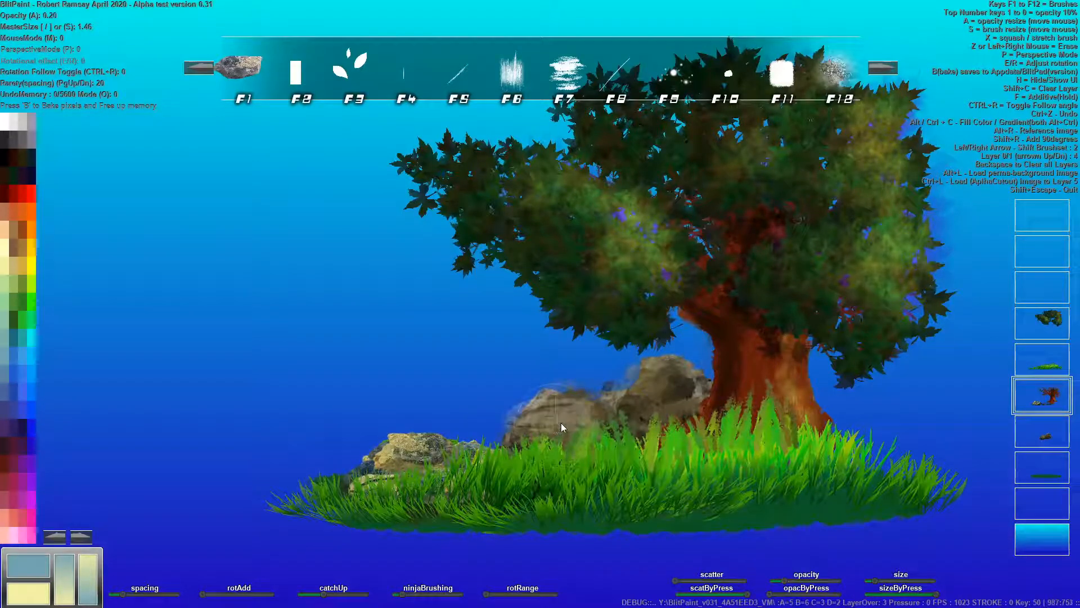
{"action": "left_click", "coordinate": [1042, 432]}
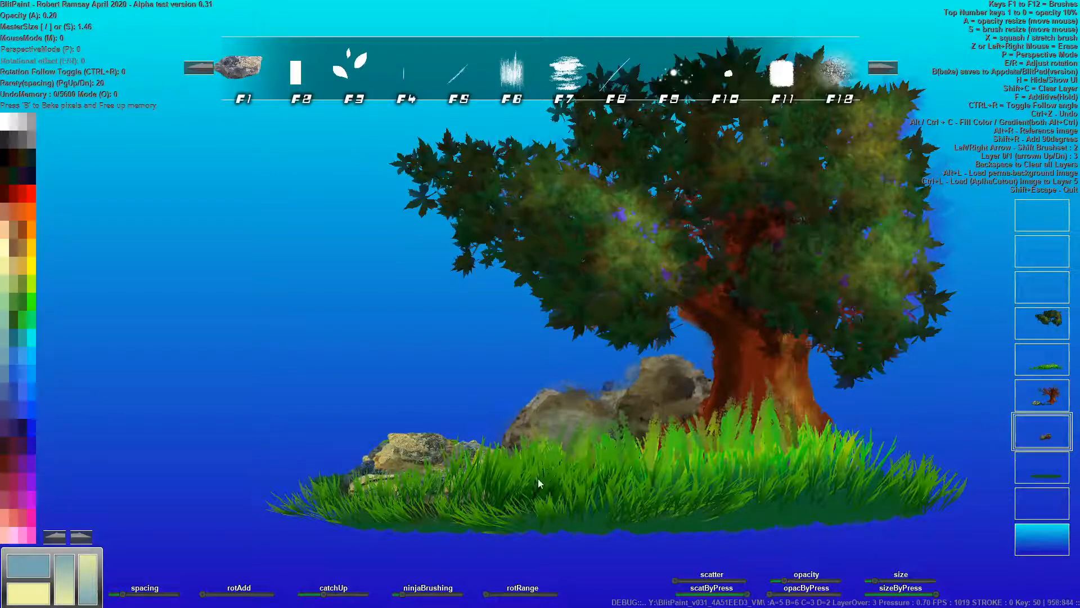
{"action": "mouse_move", "coordinate": [569, 437]}
{"action": "left_mouse_down"}
{"action": "mouse_move", "coordinate": [673, 419]}
{"action": "mouse_move", "coordinate": [646, 463]}
{"action": "mouse_move", "coordinate": [579, 469]}
{"action": "left_mouse_up"}
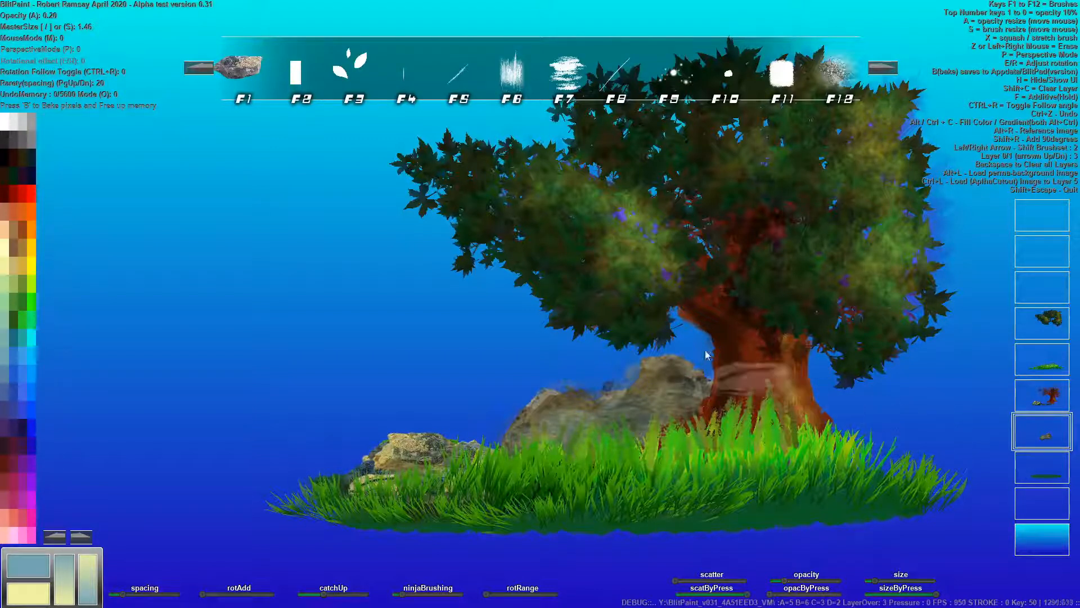
On the foliage layer, scatter small grey-blue and pale yellow stones along the ground's front edge using brush set 4 at full opacity
{"action": "left_click", "coordinate": [882, 68]}
{"action": "left_click", "coordinate": [882, 68]}
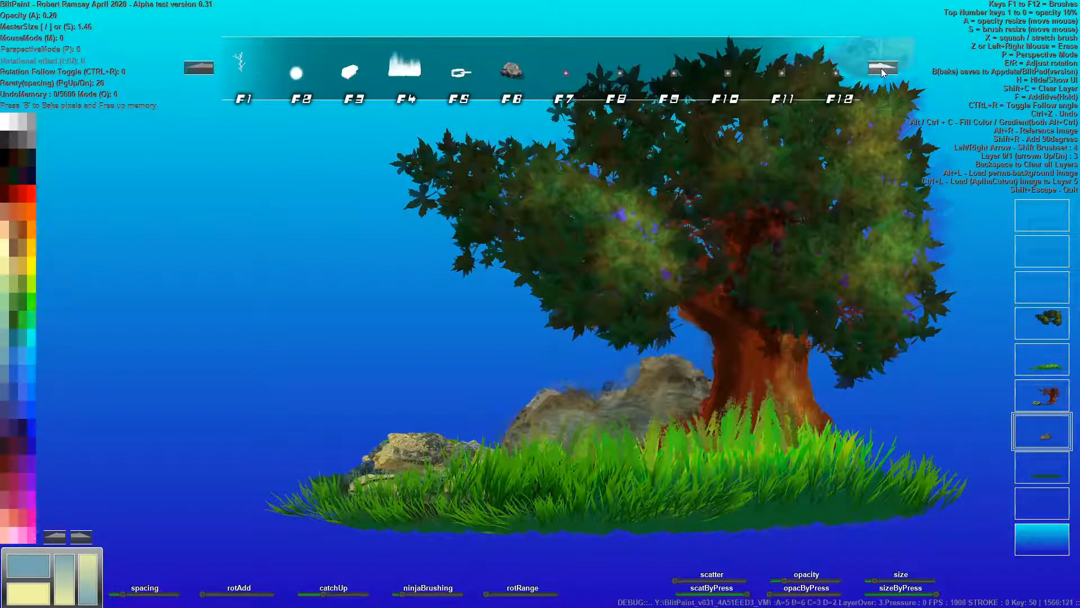
{"action": "left_click", "coordinate": [882, 68]}
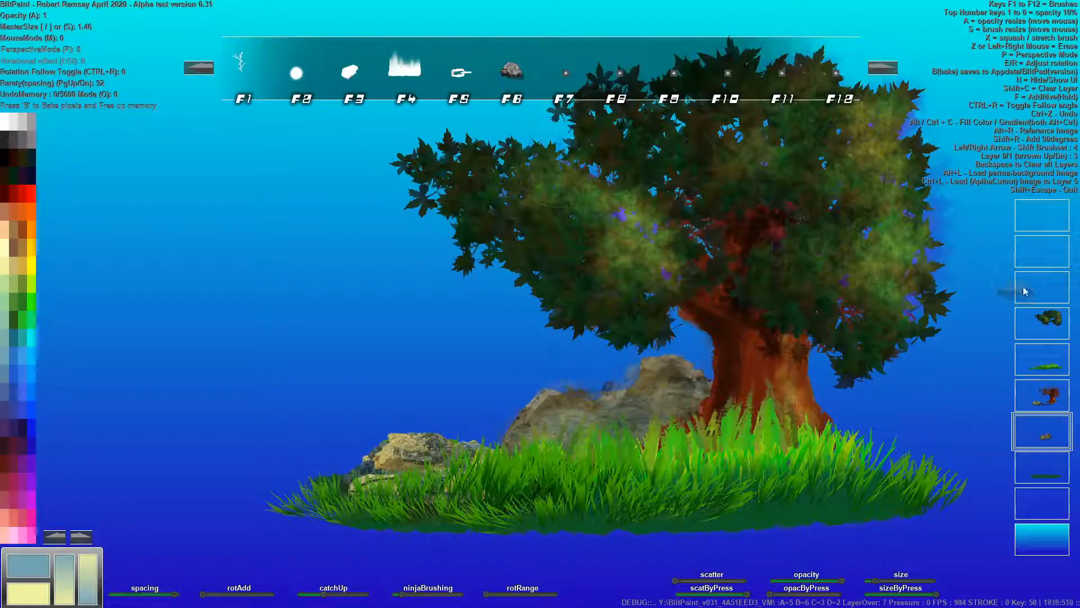
{"action": "left_click", "coordinate": [1042, 297]}
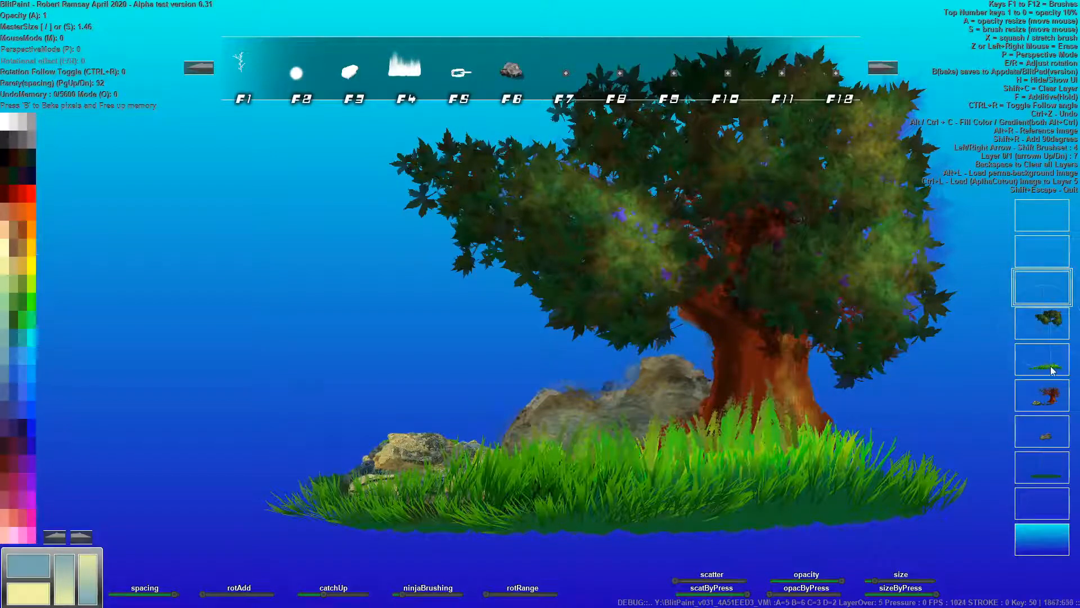
{"action": "left_click", "coordinate": [1043, 315]}
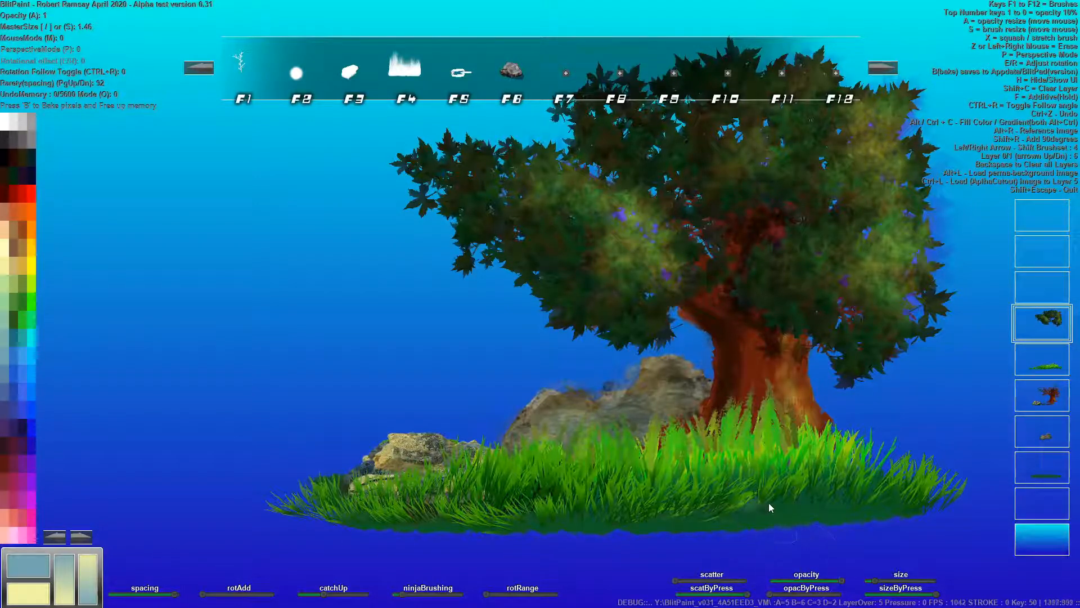
{"action": "mouse_move", "coordinate": [768, 502]}
{"action": "left_mouse_down"}
{"action": "mouse_move", "coordinate": [716, 507]}
{"action": "mouse_move", "coordinate": [888, 499]}
{"action": "left_mouse_up"}
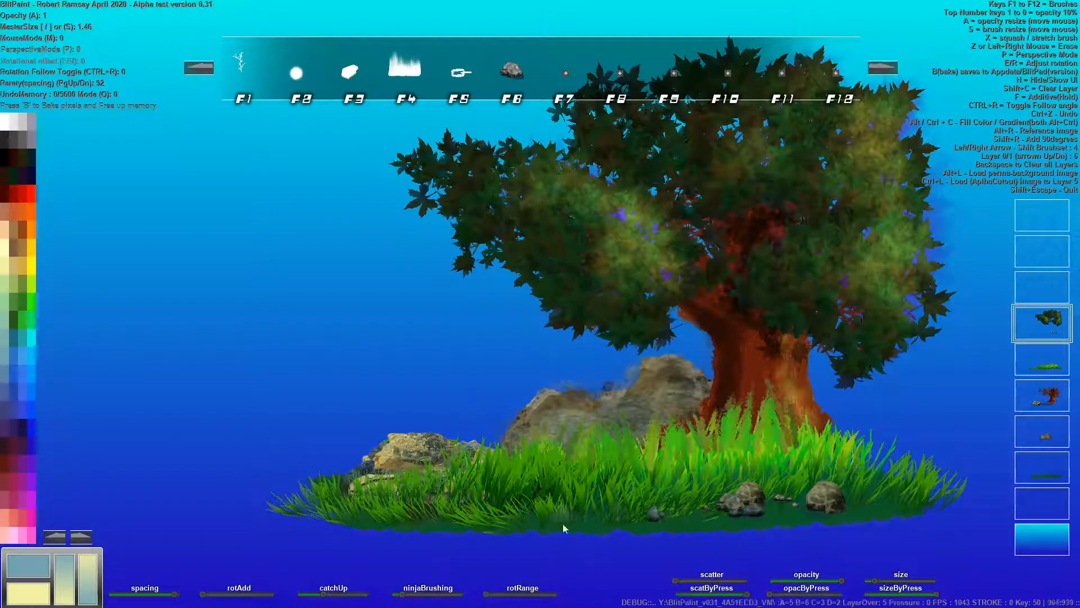
{"action": "mouse_move", "coordinate": [622, 517]}
{"action": "left_mouse_down"}
{"action": "mouse_move", "coordinate": [470, 532]}
{"action": "mouse_move", "coordinate": [457, 529]}
{"action": "mouse_move", "coordinate": [473, 523]}
{"action": "mouse_move", "coordinate": [283, 520]}
{"action": "mouse_move", "coordinate": [515, 517]}
{"action": "mouse_move", "coordinate": [377, 528]}
{"action": "left_mouse_up"}
{"action": "mouse_move", "coordinate": [309, 525]}
{"action": "left_mouse_down"}
{"action": "mouse_move", "coordinate": [408, 541]}
{"action": "mouse_move", "coordinate": [401, 534]}
{"action": "mouse_move", "coordinate": [509, 528]}
{"action": "left_mouse_up"}
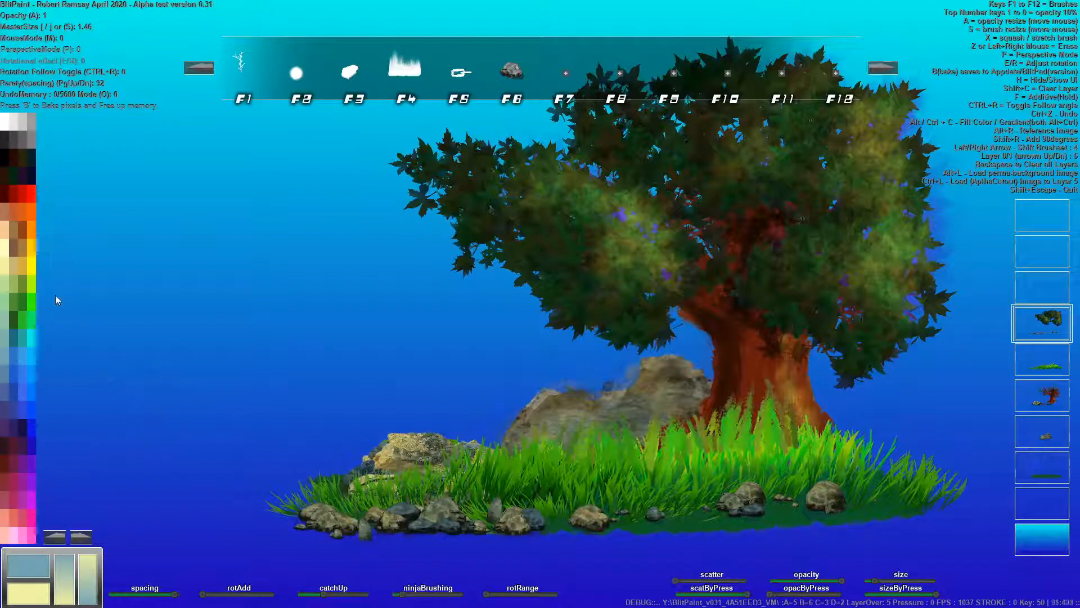
Fill the gaps in the front stone row, mainly towards its right end, with stones in a brown-to-pale-yellow gradient
{"action": "left_click", "coordinate": [15, 242]}
{"action": "left_click", "coordinate": [25, 250]}
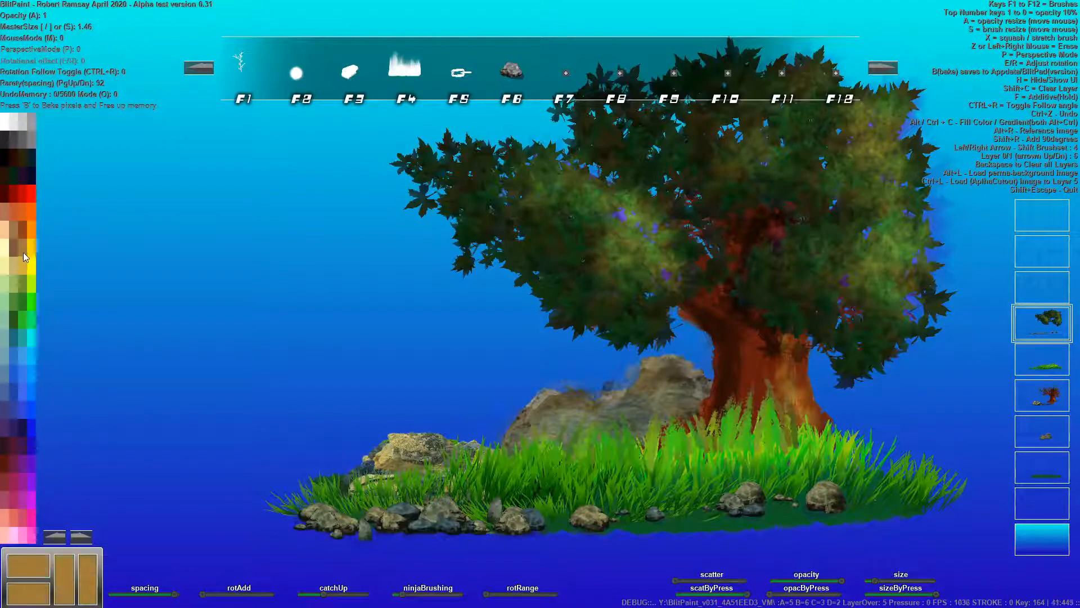
{"action": "left_click", "coordinate": [5, 272]}
{"action": "mouse_move", "coordinate": [514, 521]}
{"action": "left_mouse_down"}
{"action": "mouse_move", "coordinate": [628, 530]}
{"action": "mouse_move", "coordinate": [753, 506]}
{"action": "mouse_move", "coordinate": [844, 507]}
{"action": "left_mouse_up"}
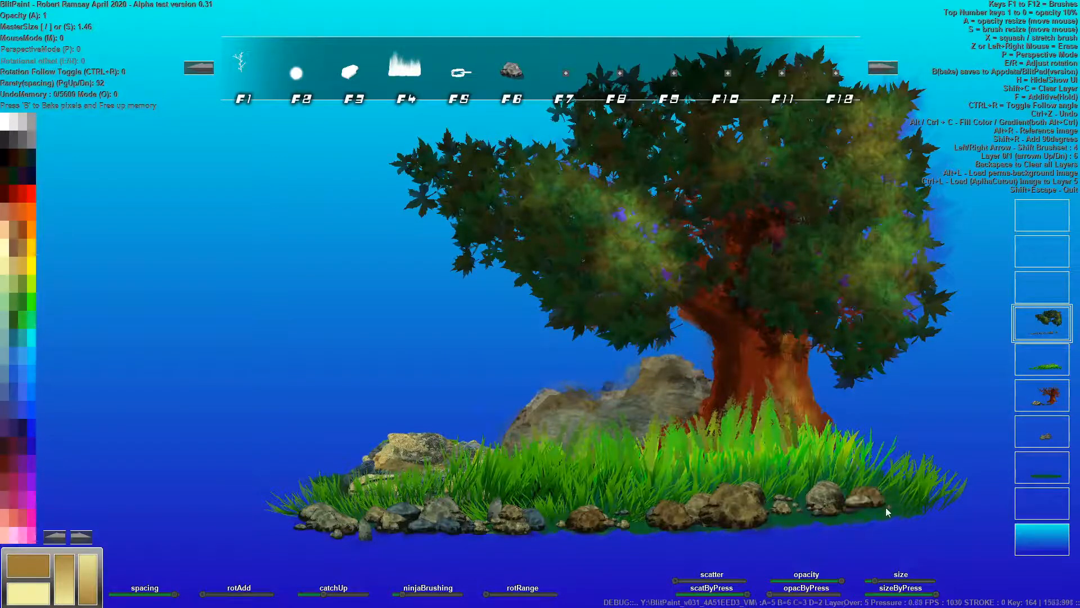
{"action": "left_click_drag", "start_coordinate": [899, 506], "coordinate": [867, 521]}
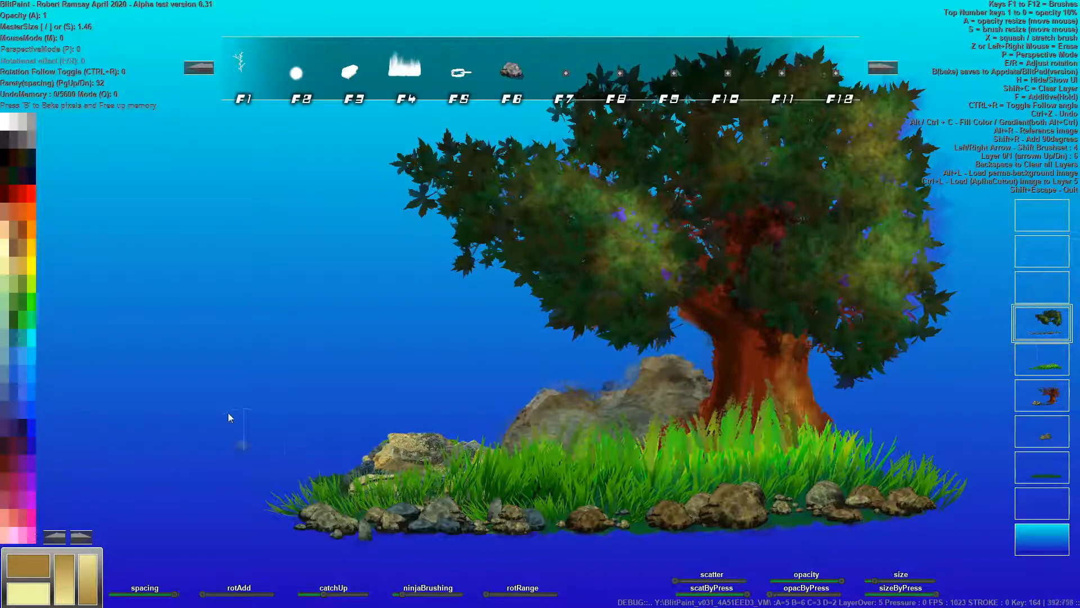
Use brush set 0's grass brush to add brown-yellow dry tufts around the front stones, reducing its size to 0.62
{"action": "left_click", "coordinate": [198, 69]}
{"action": "left_click", "coordinate": [198, 69]}
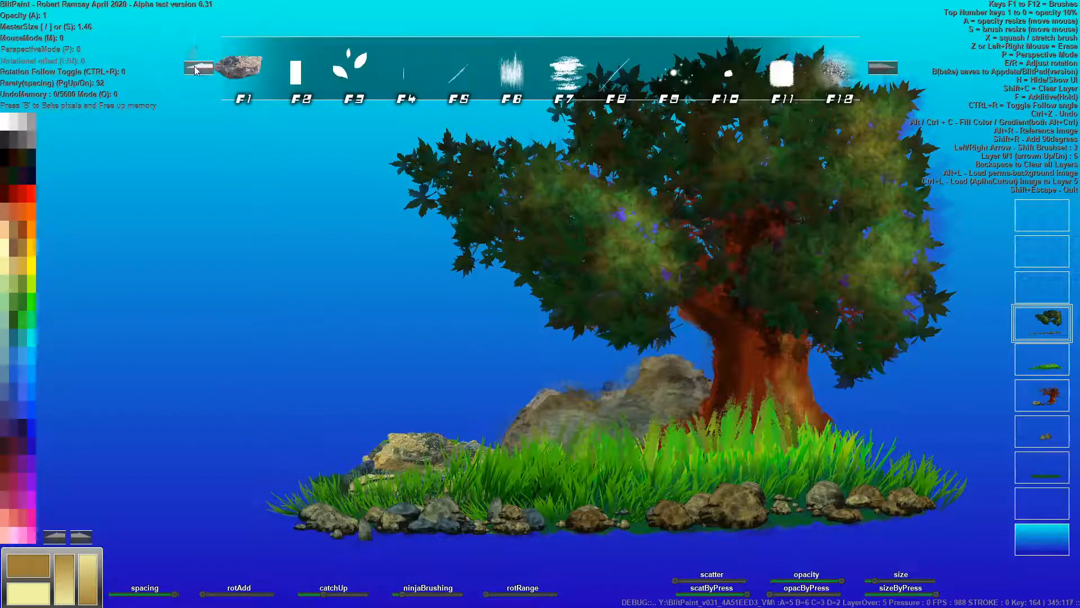
{"action": "left_click", "coordinate": [196, 69]}
{"action": "left_click", "coordinate": [197, 68]}
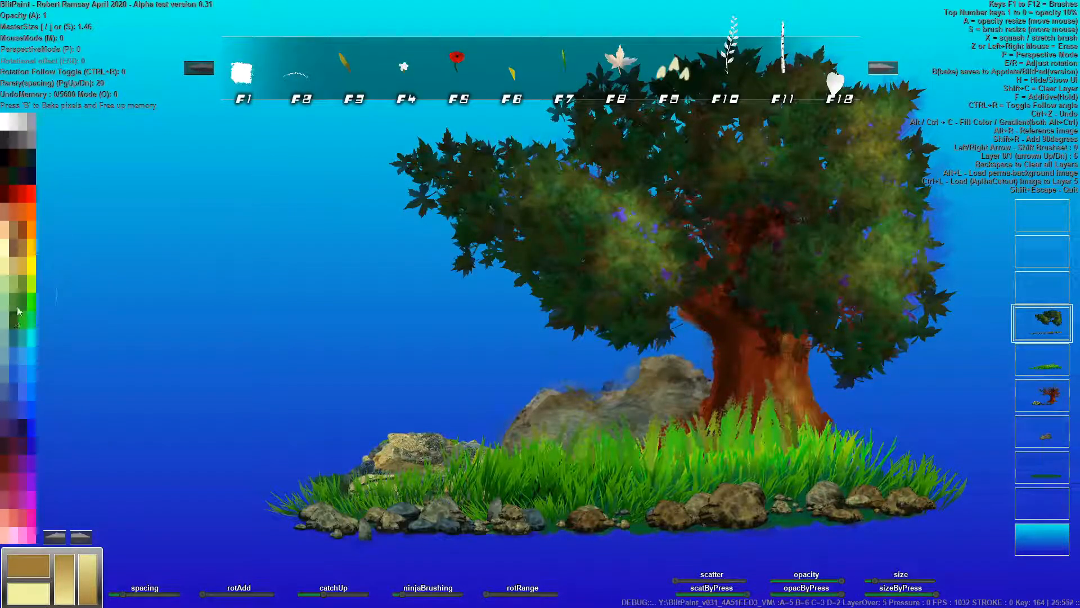
{"action": "left_click", "coordinate": [456, 532]}
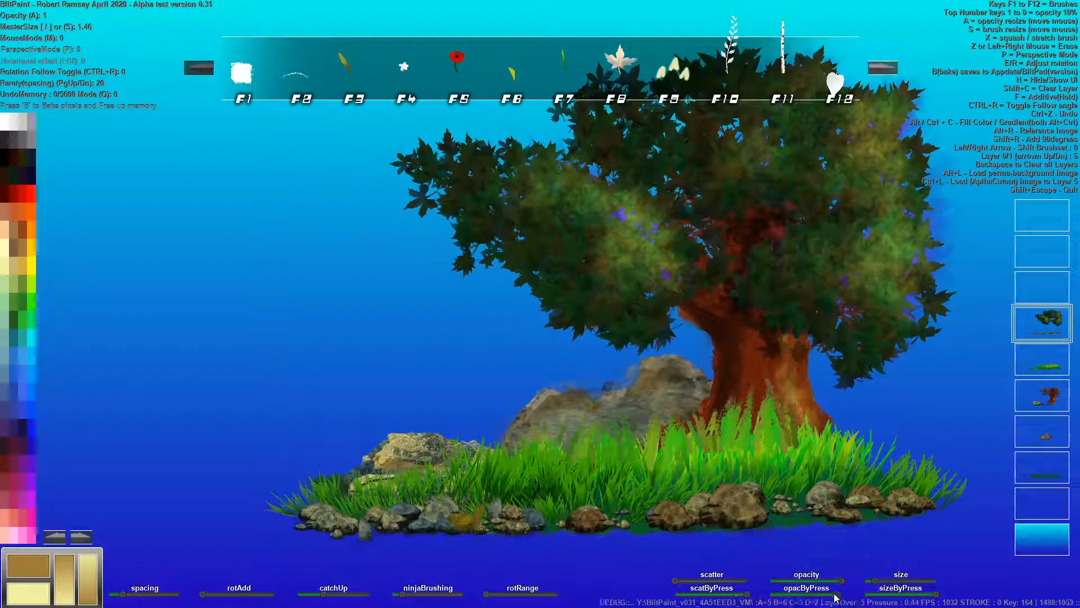
{"action": "key", "text": "s"}
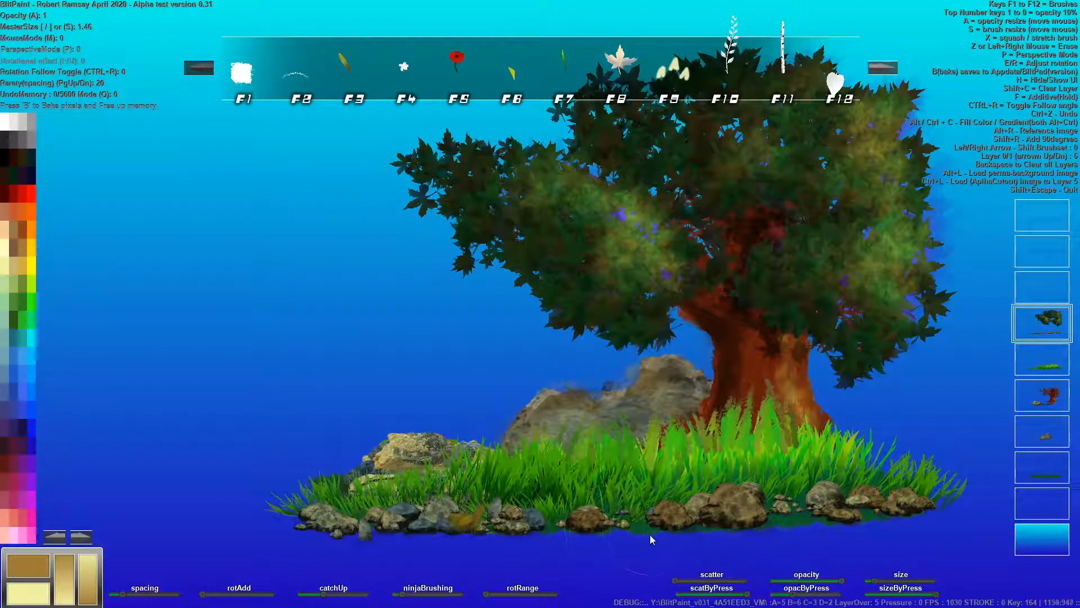
{"action": "left_click_drag", "start_coordinate": [601, 533], "coordinate": [551, 527]}
{"action": "left_click_drag", "start_coordinate": [647, 531], "coordinate": [694, 527]}
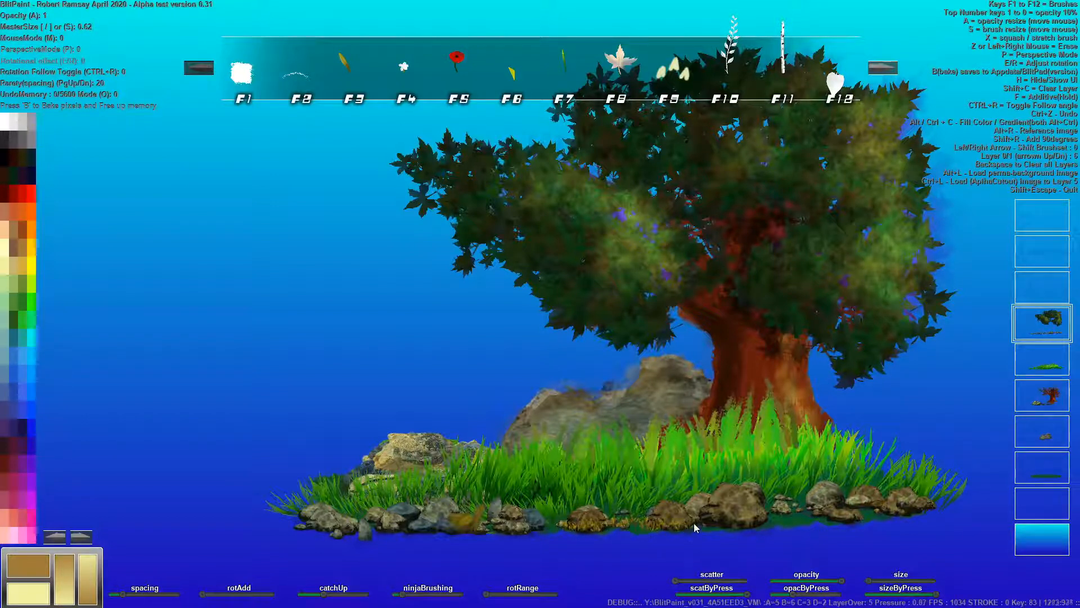
On the foliage layer, sample green and olive tones from the grass and dab small tufts among the stones along the ground's front edge
{"action": "left_click", "coordinate": [698, 483], "text": "alt"}
{"action": "left_click_drag", "start_coordinate": [709, 523], "coordinate": [774, 519]}
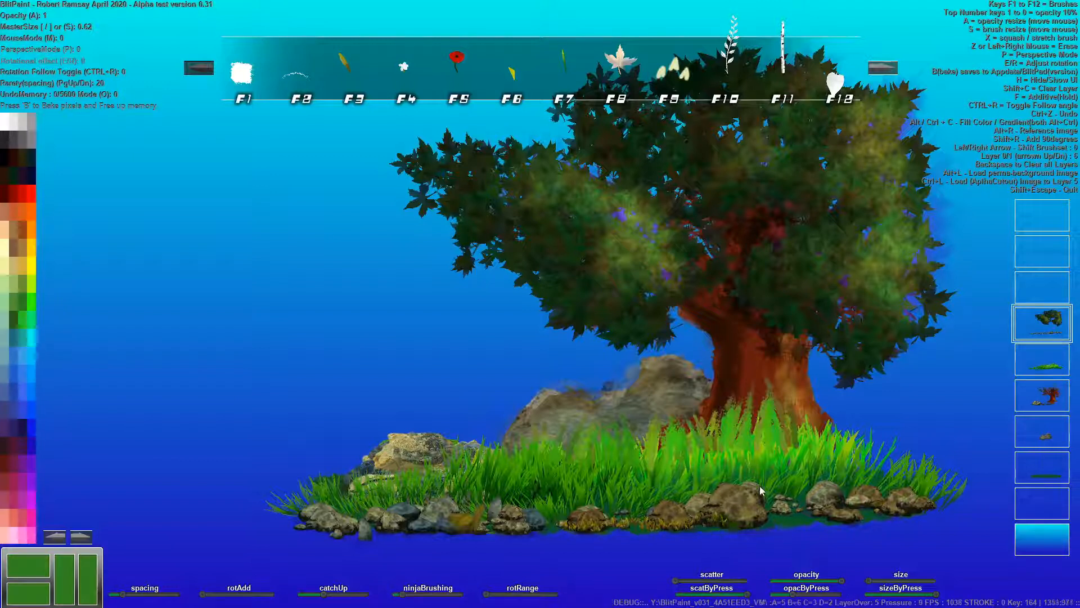
{"action": "left_click", "coordinate": [650, 458], "text": "alt"}
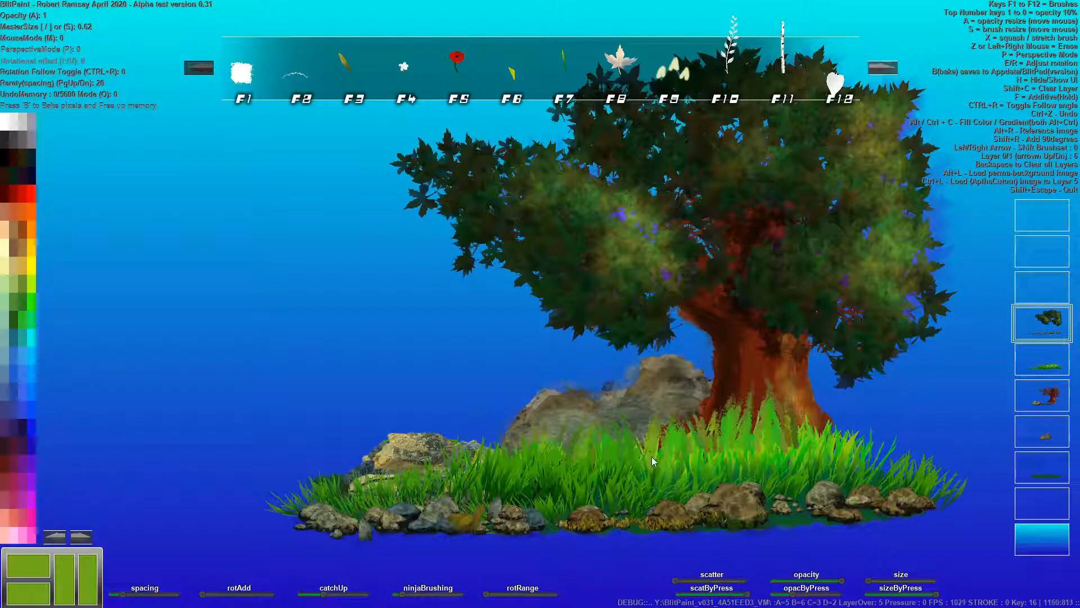
{"action": "left_click", "coordinate": [653, 452], "text": "alt"}
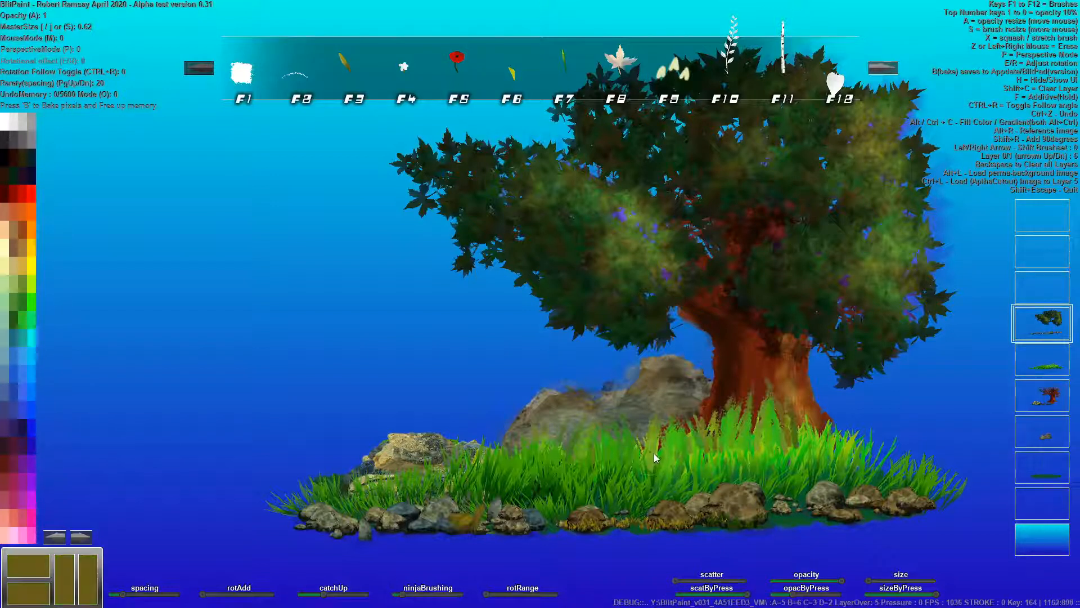
{"action": "left_click", "coordinate": [666, 466], "text": "alt"}
{"action": "left_click_drag", "start_coordinate": [765, 523], "coordinate": [778, 521]}
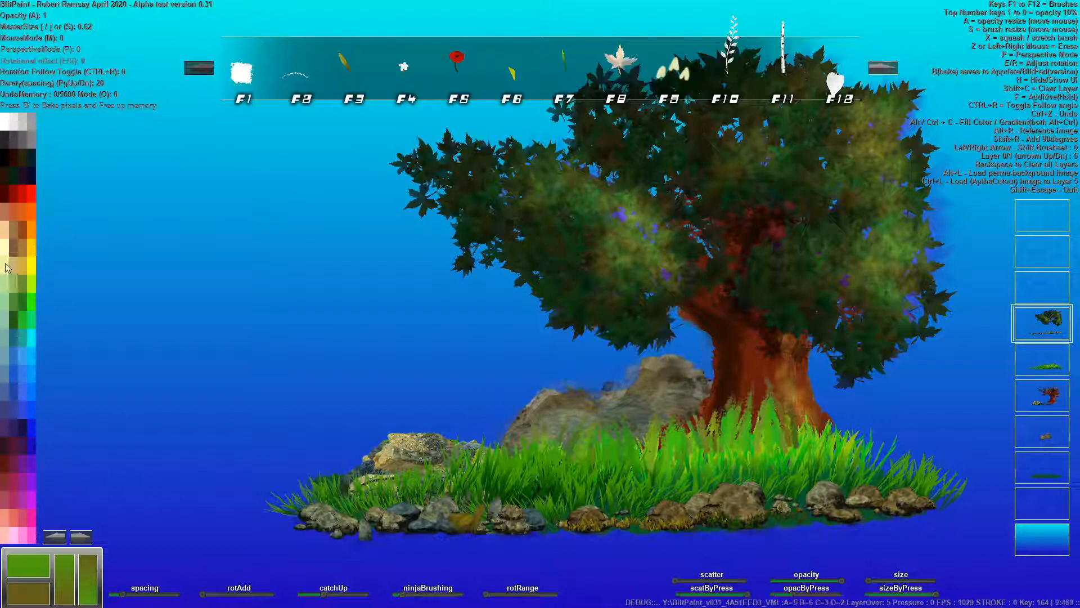
Paint green-to-pale-yellow grass tufts across the whole front stone row, out to its left end
{"action": "left_click", "coordinate": [13, 288]}
{"action": "mouse_move", "coordinate": [792, 507]}
{"action": "left_mouse_down"}
{"action": "mouse_move", "coordinate": [831, 513]}
{"action": "mouse_move", "coordinate": [833, 524]}
{"action": "mouse_move", "coordinate": [822, 527]}
{"action": "mouse_move", "coordinate": [852, 504]}
{"action": "mouse_move", "coordinate": [875, 506]}
{"action": "mouse_move", "coordinate": [874, 520]}
{"action": "mouse_move", "coordinate": [918, 514]}
{"action": "mouse_move", "coordinate": [444, 540]}
{"action": "left_mouse_up"}
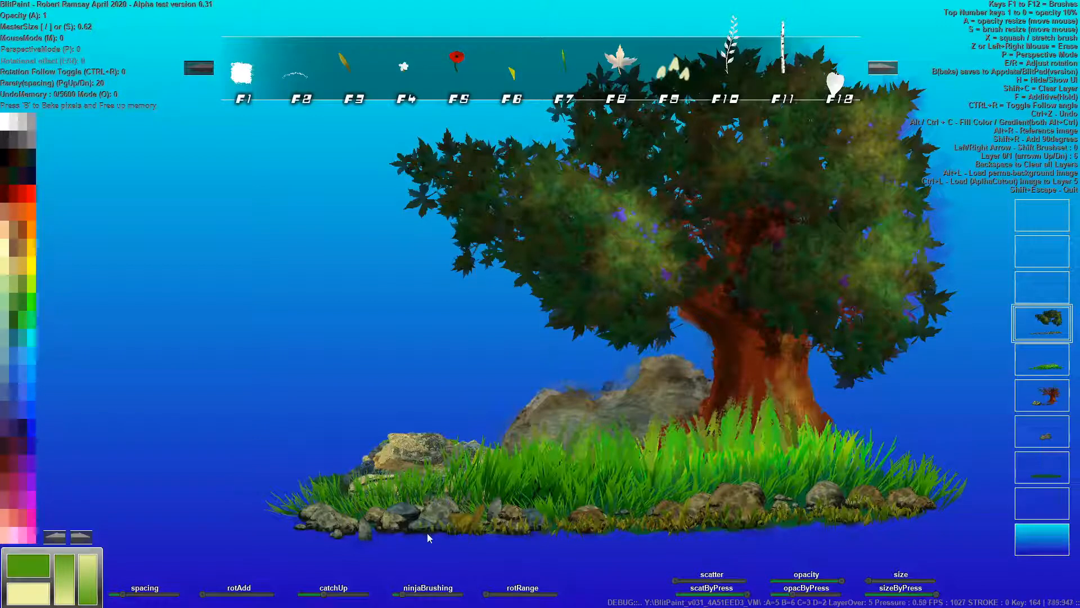
{"action": "left_click_drag", "start_coordinate": [387, 533], "coordinate": [389, 531]}
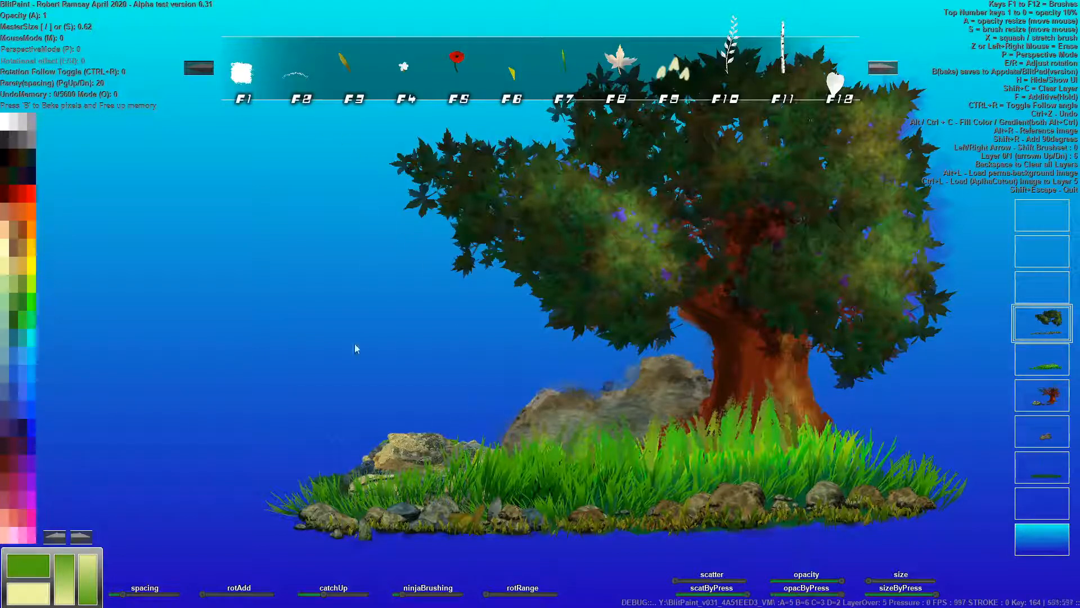
On the background rock layer, paint moss over the boulders beside the trunk in dark green and olive sampled from the foliage, enlarging the brush
{"action": "left_click", "coordinate": [566, 258], "text": "alt"}
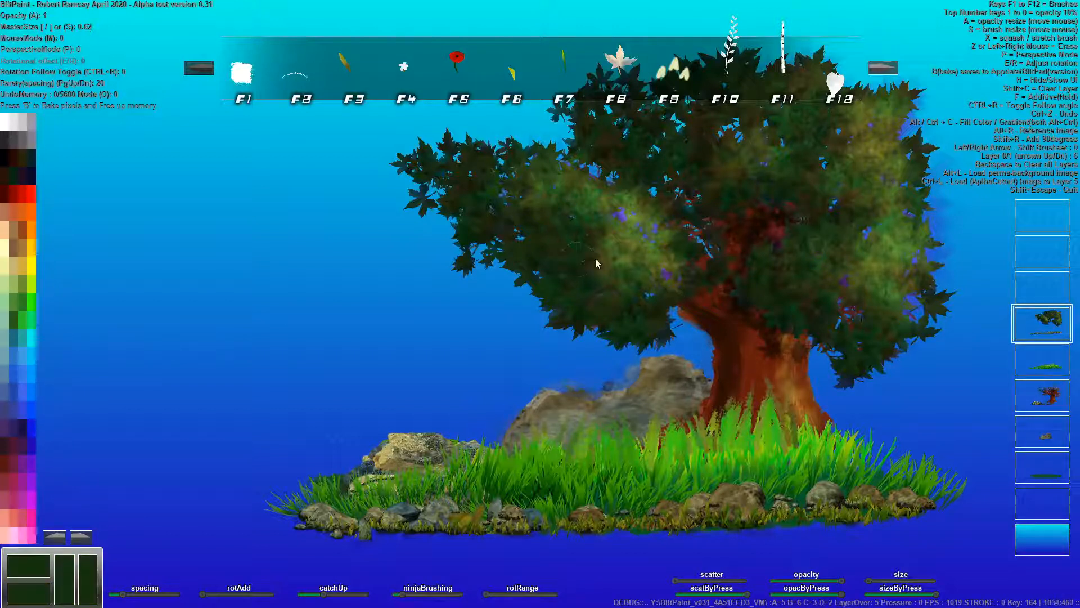
{"action": "left_click", "coordinate": [633, 251], "text": "alt"}
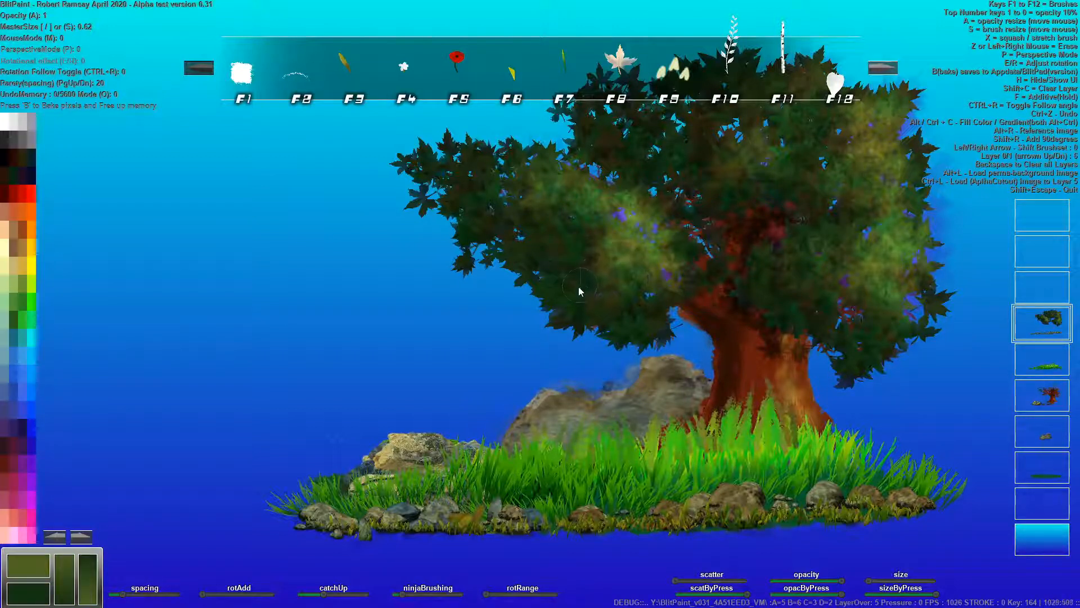
{"action": "left_click", "coordinate": [578, 296], "text": "alt"}
{"action": "left_click", "coordinate": [646, 252], "text": "alt"}
{"action": "left_click", "coordinate": [1040, 441]}
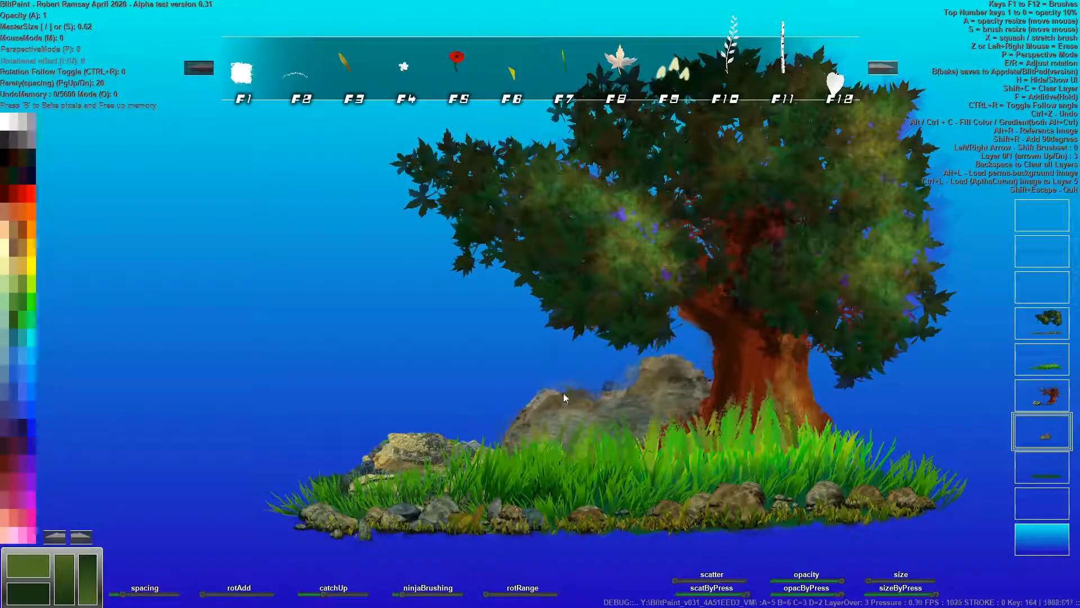
{"action": "key", "text": "s"}
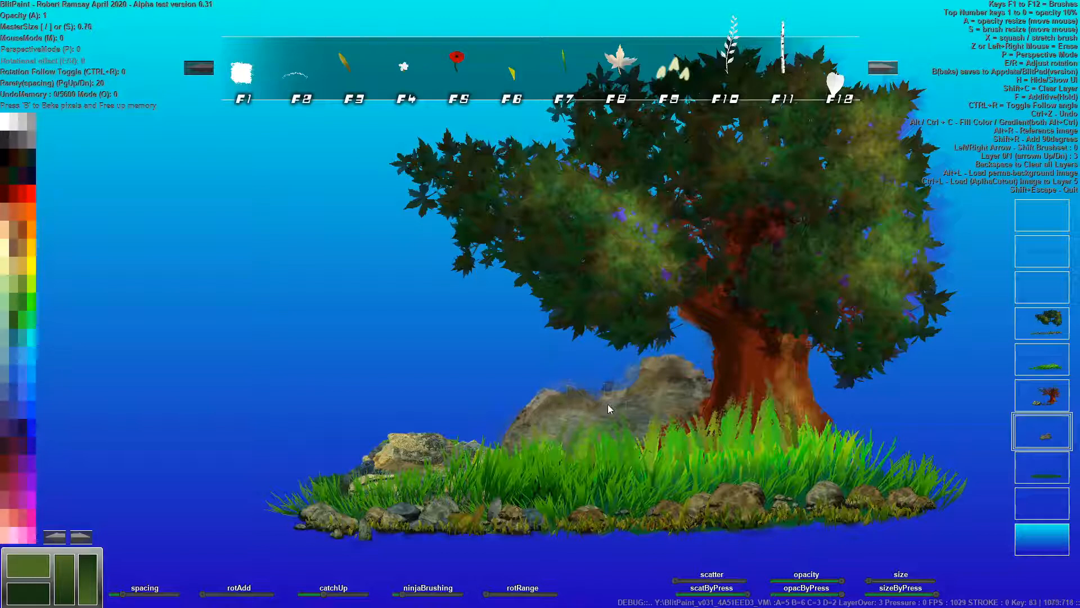
{"action": "key", "text": "s"}
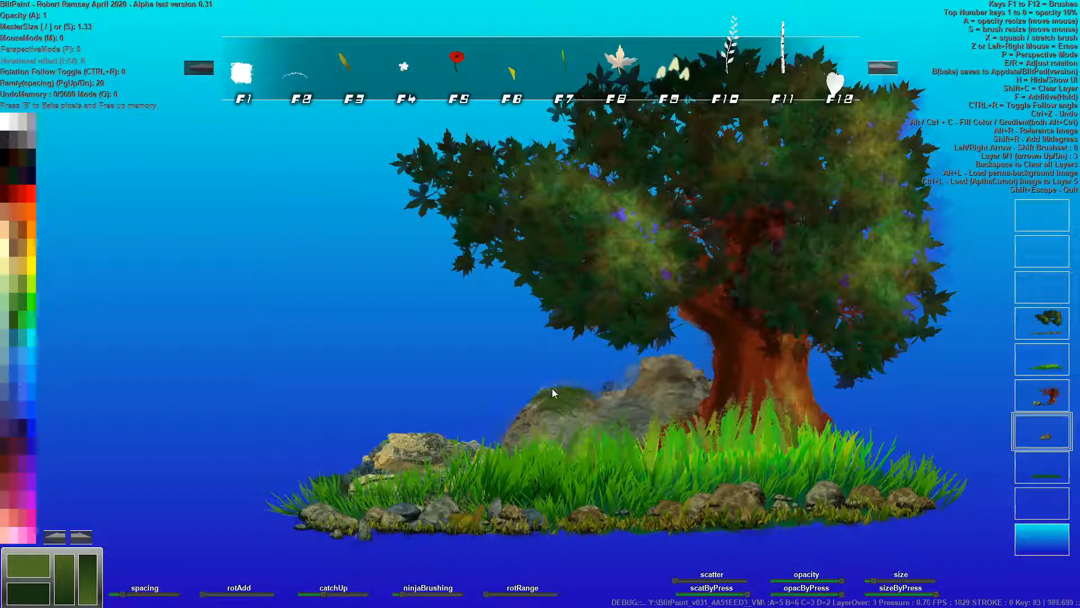
{"action": "left_click_drag", "start_coordinate": [598, 392], "coordinate": [620, 389]}
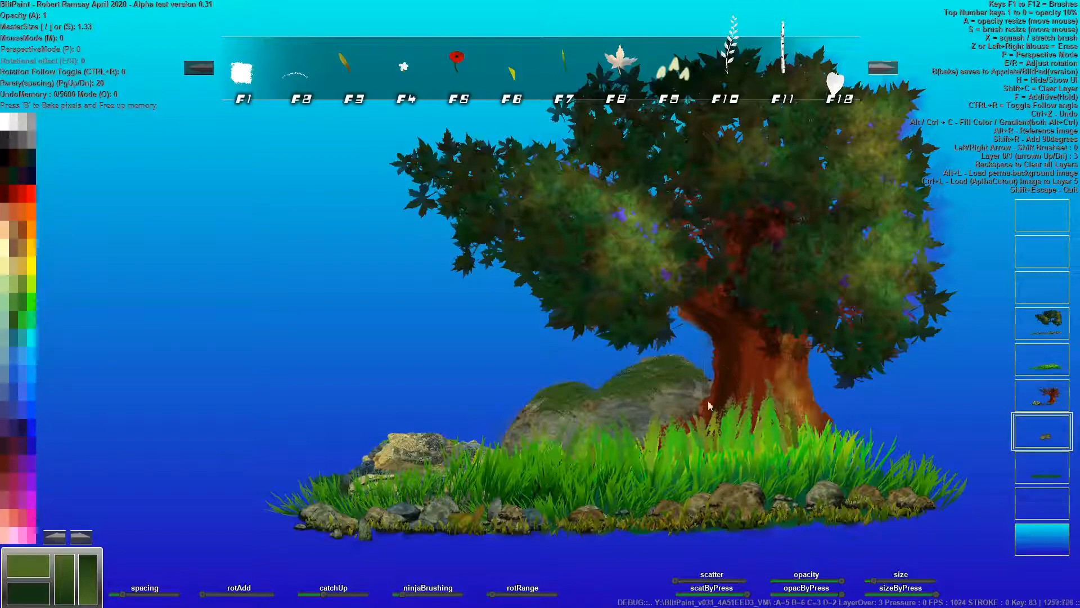
{"action": "left_click", "coordinate": [883, 581]}
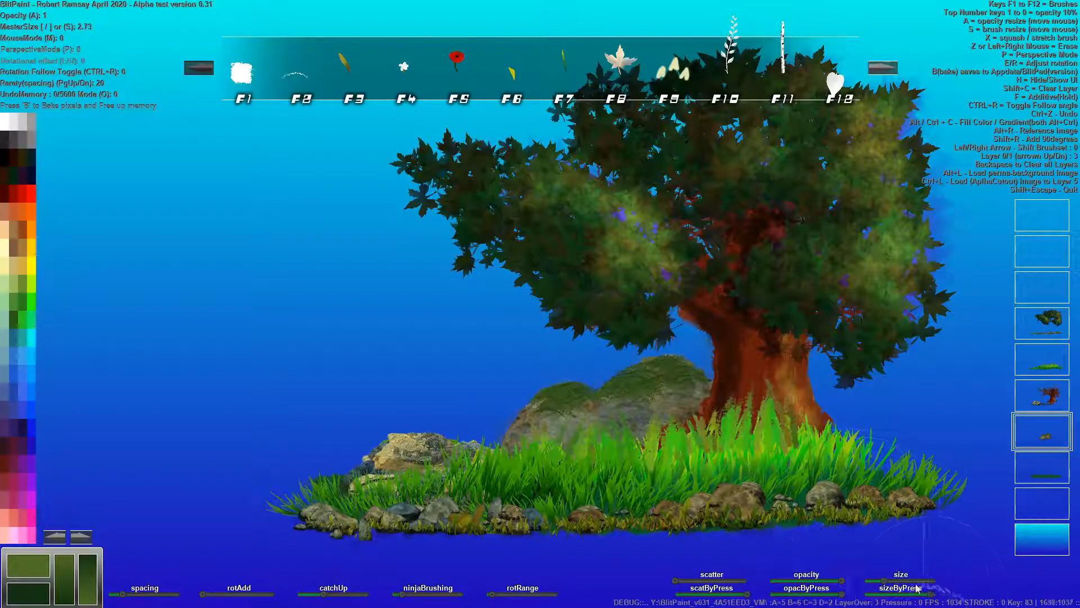
{"action": "left_click_drag", "start_coordinate": [882, 581], "coordinate": [876, 580]}
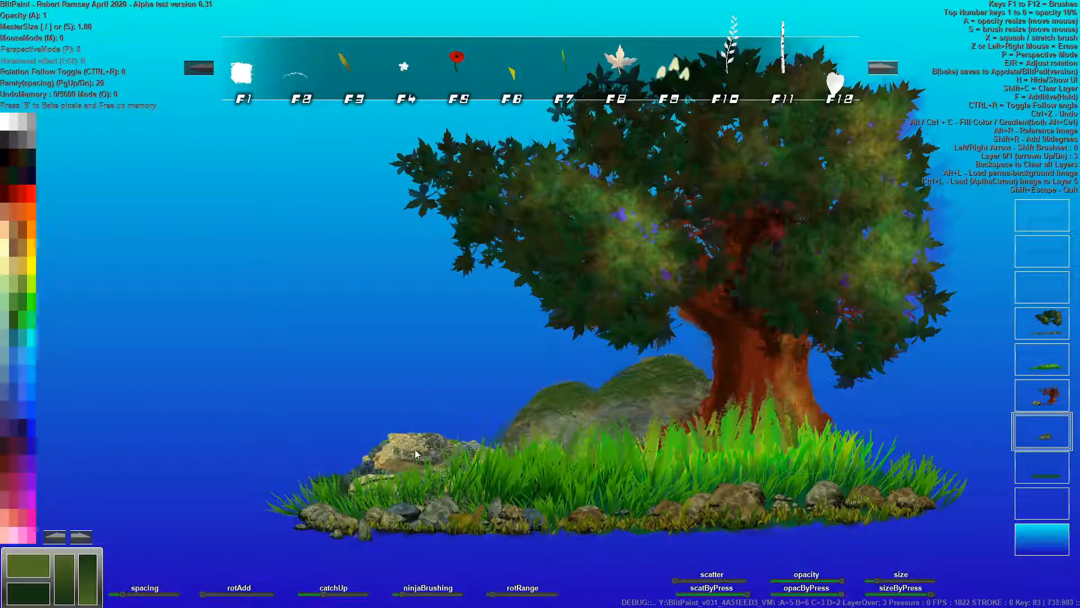
On the trunk layer, add moss to the left rock's top and brighten the boulders' moss additively with bright green sampled from the grass
{"action": "left_click", "coordinate": [1037, 396]}
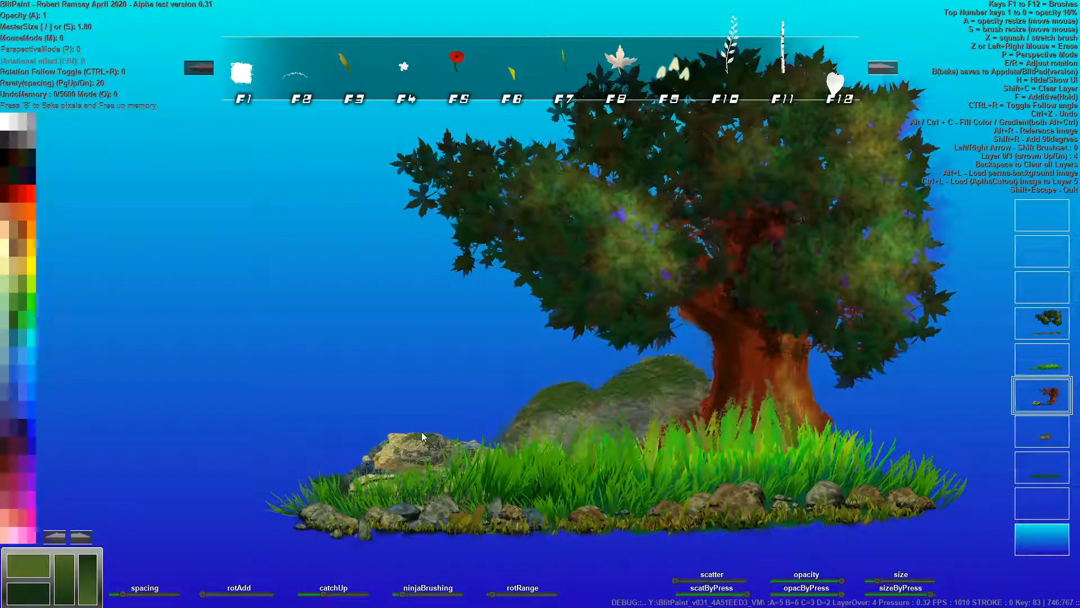
{"action": "mouse_move", "coordinate": [432, 434]}
{"action": "left_mouse_down"}
{"action": "mouse_move", "coordinate": [456, 440]}
{"action": "mouse_move", "coordinate": [441, 448]}
{"action": "left_mouse_up"}
{"action": "key", "text": "f"}
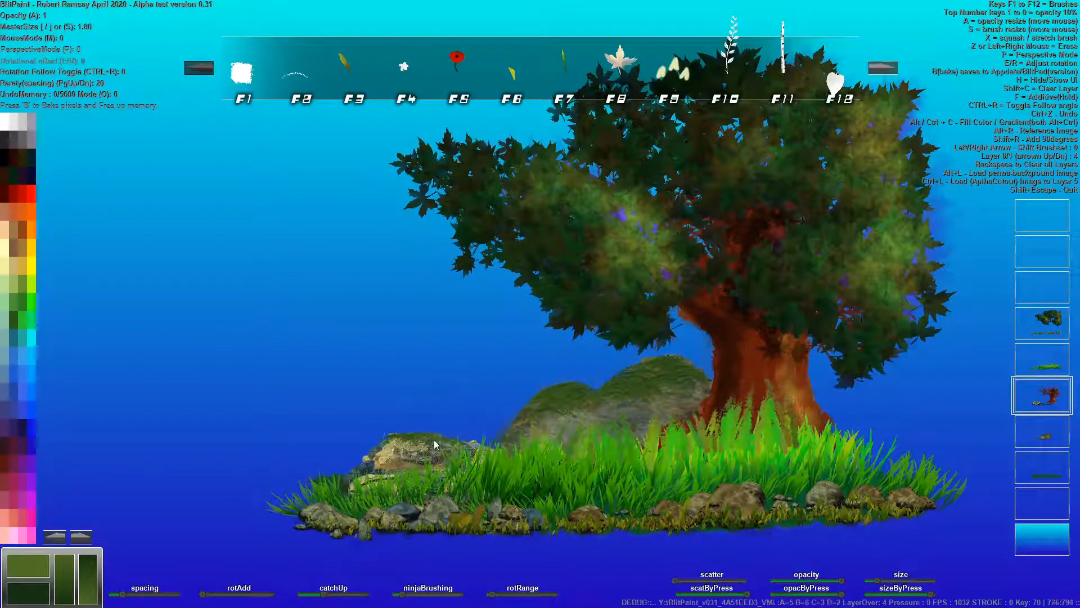
{"action": "mouse_move", "coordinate": [582, 410]}
{"action": "left_mouse_down"}
{"action": "mouse_move", "coordinate": [553, 395]}
{"action": "mouse_move", "coordinate": [644, 381]}
{"action": "mouse_move", "coordinate": [667, 359]}
{"action": "mouse_move", "coordinate": [694, 375]}
{"action": "mouse_move", "coordinate": [662, 387]}
{"action": "mouse_move", "coordinate": [682, 391]}
{"action": "mouse_move", "coordinate": [659, 387]}
{"action": "mouse_move", "coordinate": [691, 382]}
{"action": "mouse_move", "coordinate": [665, 389]}
{"action": "left_mouse_up"}
{"action": "left_click", "coordinate": [666, 394], "text": "alt"}
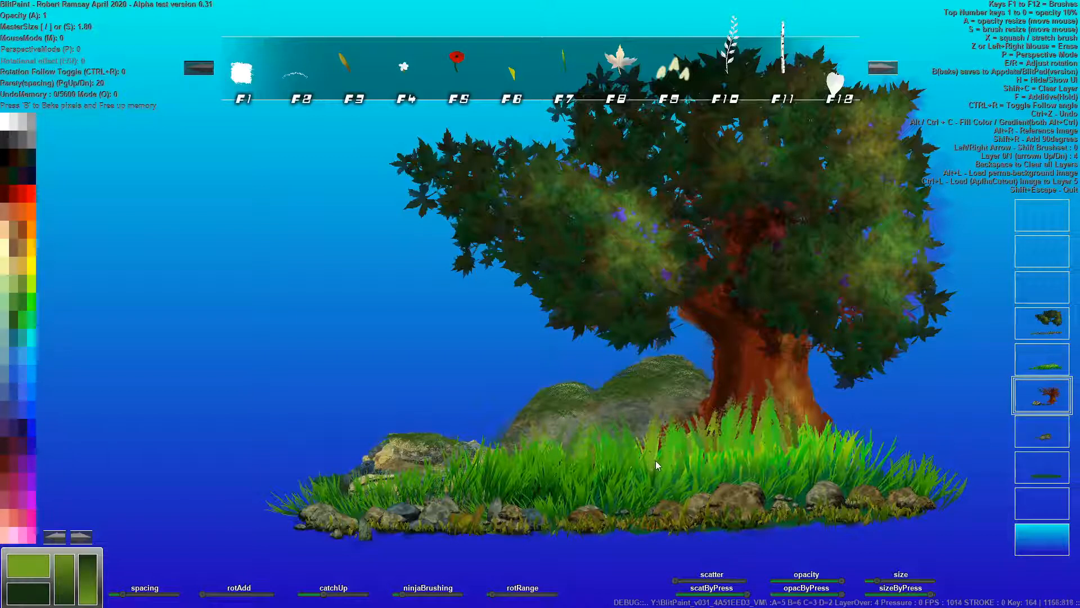
{"action": "left_click_drag", "start_coordinate": [665, 395], "coordinate": [677, 383]}
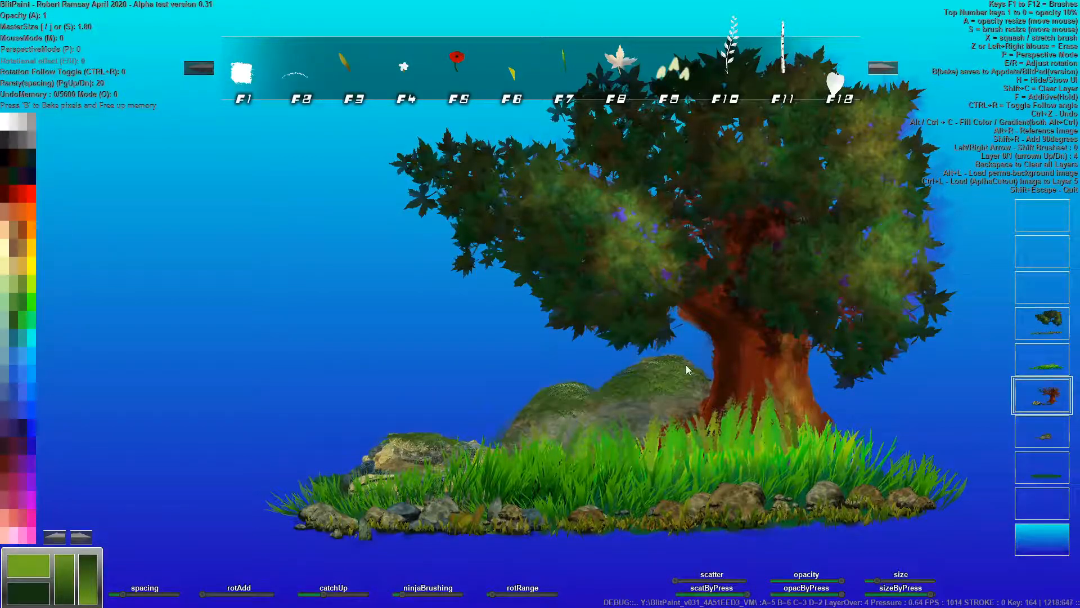
{"action": "mouse_move", "coordinate": [703, 384]}
{"action": "left_mouse_down"}
{"action": "mouse_move", "coordinate": [687, 365]}
{"action": "mouse_move", "coordinate": [667, 358]}
{"action": "mouse_move", "coordinate": [686, 391]}
{"action": "left_mouse_up"}
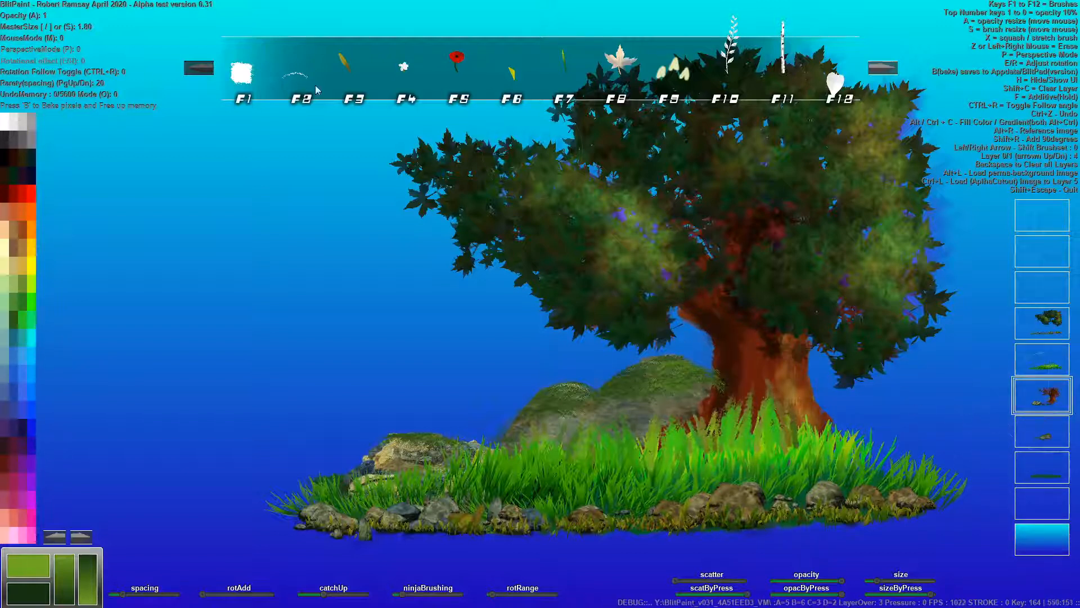
Set up brush set 2's horizontal streak brush, rotated 90 degrees, with size 0.75 and spacing 5
{"action": "left_click", "coordinate": [883, 68]}
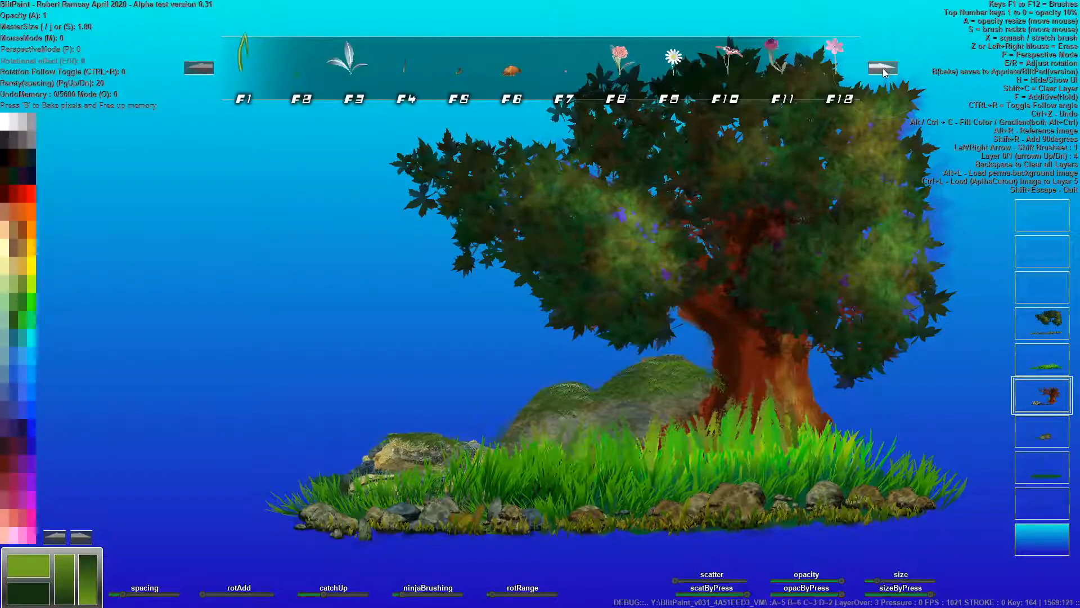
{"action": "left_click", "coordinate": [883, 68]}
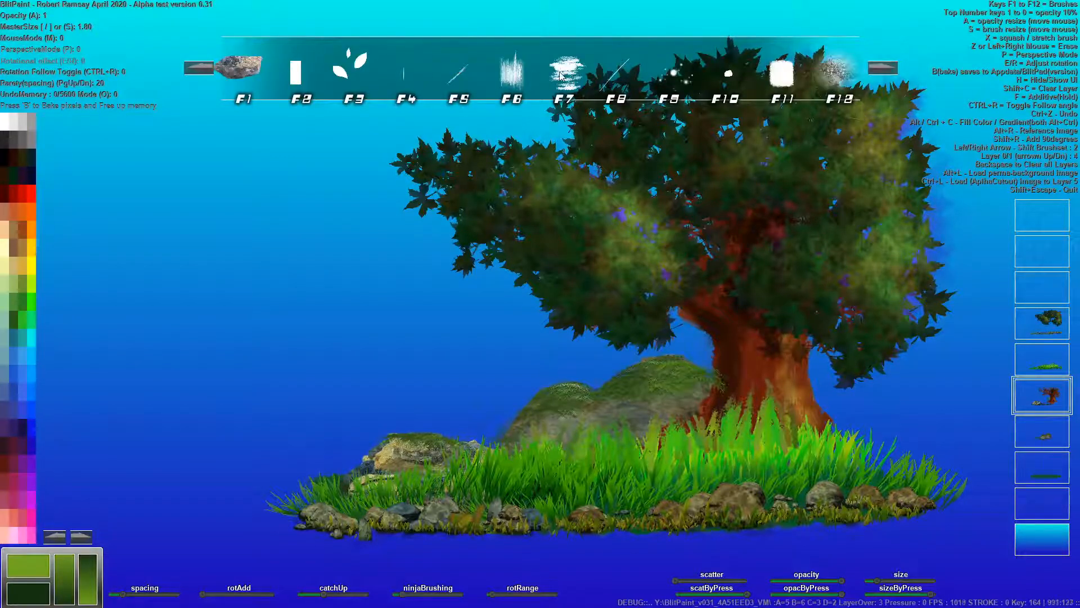
{"action": "left_click", "coordinate": [561, 94]}
{"action": "left_click_drag", "start_coordinate": [610, 394], "coordinate": [628, 395]}
{"action": "key", "text": "shift+r"}
{"action": "key", "text": "s"}
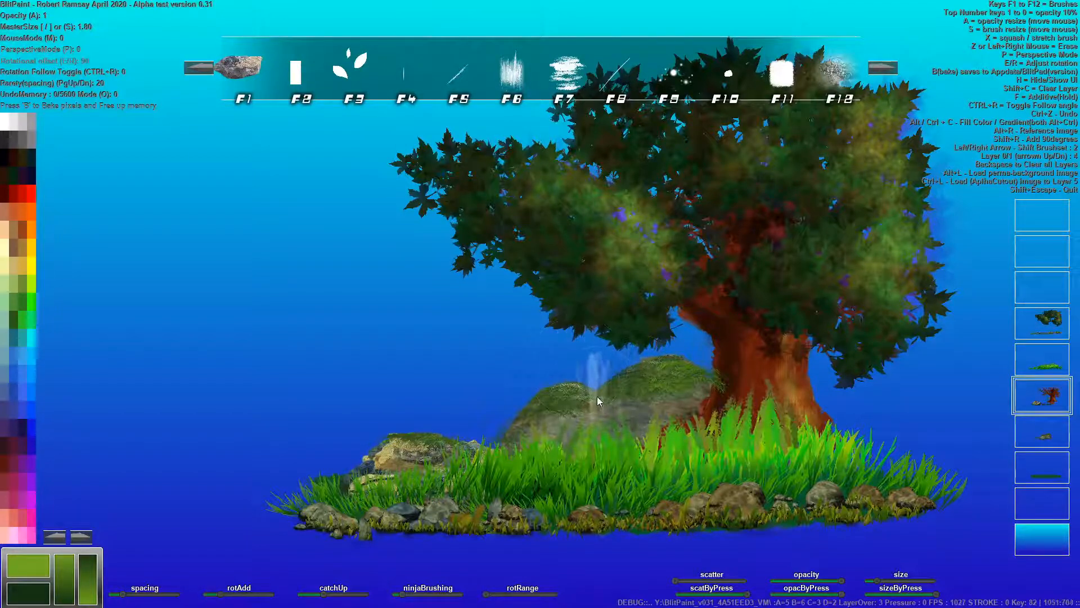
{"action": "left_click_drag", "start_coordinate": [122, 593], "coordinate": [114, 593]}
On empty layer 7, test vertical strokes beside the tree in green and in dark red-browns sampled from the trunk
{"action": "key", "text": "Up"}
{"action": "key", "text": "Up"}
{"action": "key", "text": "Up"}
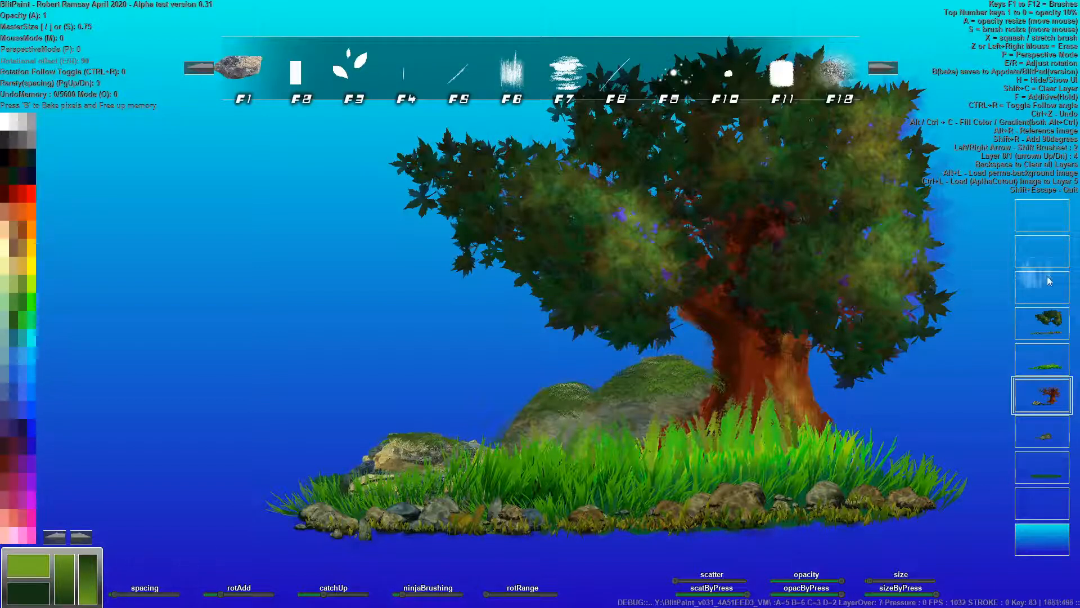
{"action": "mouse_move", "coordinate": [158, 285]}
{"action": "left_mouse_down"}
{"action": "mouse_move", "coordinate": [166, 438]}
{"action": "mouse_move", "coordinate": [168, 289]}
{"action": "left_mouse_up"}
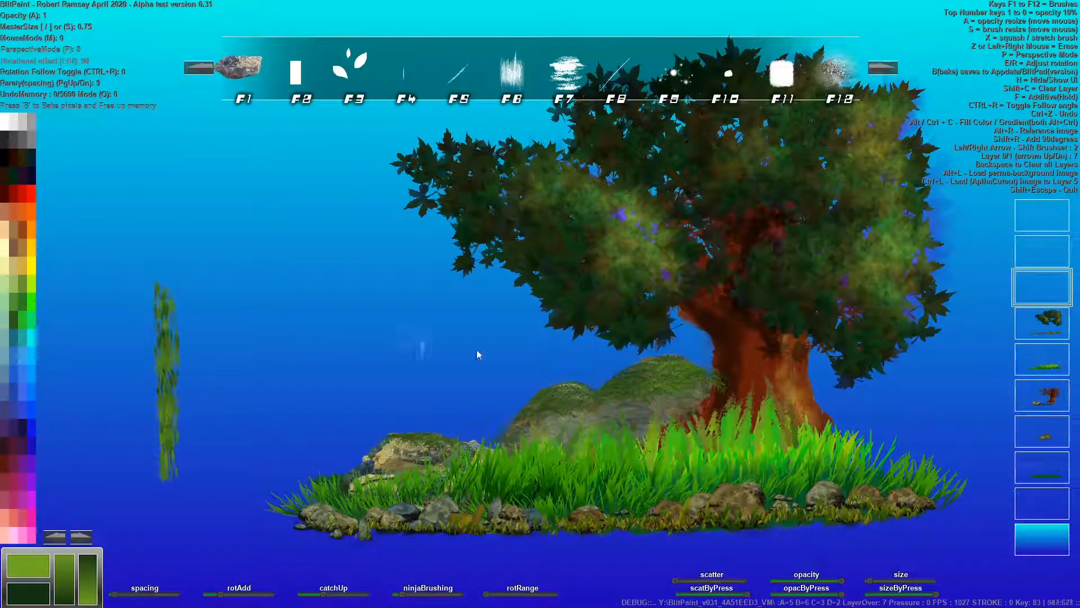
{"action": "right_click", "coordinate": [746, 368]}
{"action": "right_click", "coordinate": [733, 364]}
{"action": "mouse_move", "coordinate": [180, 302]}
{"action": "left_mouse_down"}
{"action": "mouse_move", "coordinate": [180, 482]}
{"action": "mouse_move", "coordinate": [177, 304]}
{"action": "left_mouse_up"}
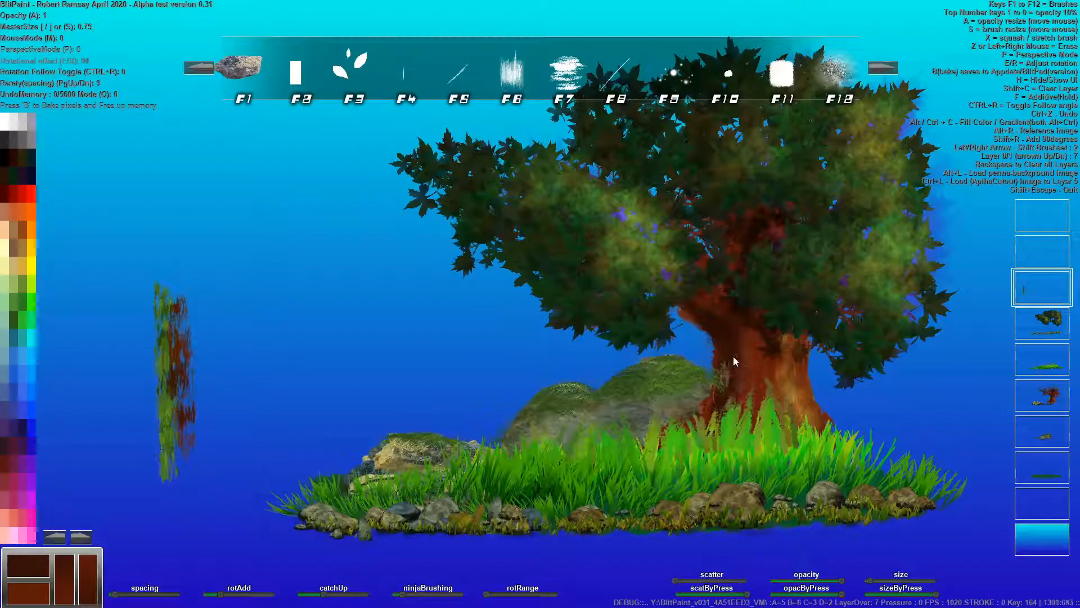
{"action": "left_click_drag", "start_coordinate": [722, 397], "coordinate": [724, 388]}
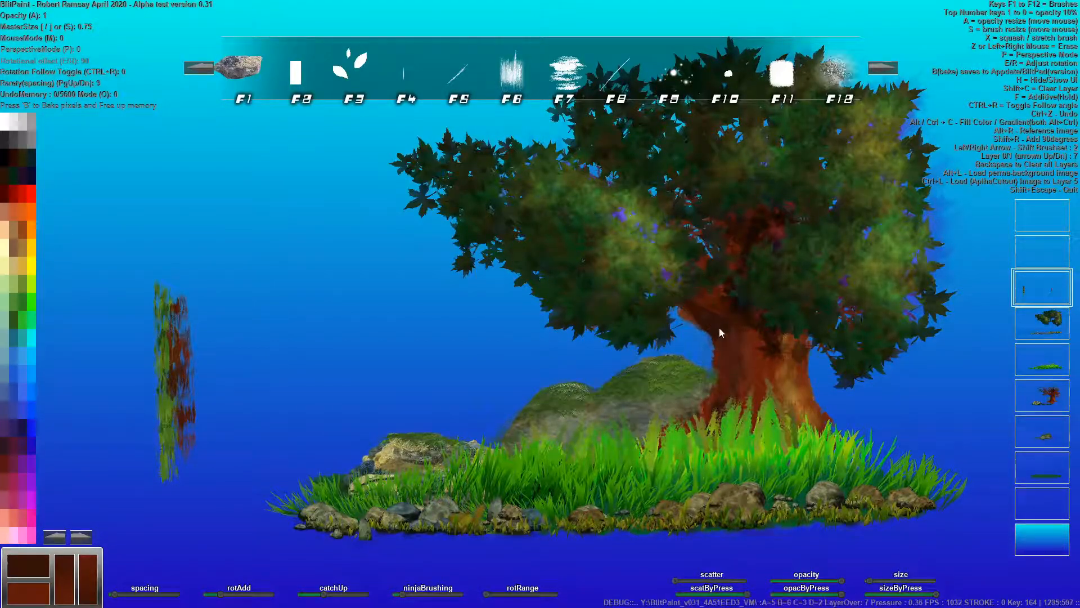
{"action": "left_click_drag", "start_coordinate": [187, 357], "coordinate": [189, 243]}
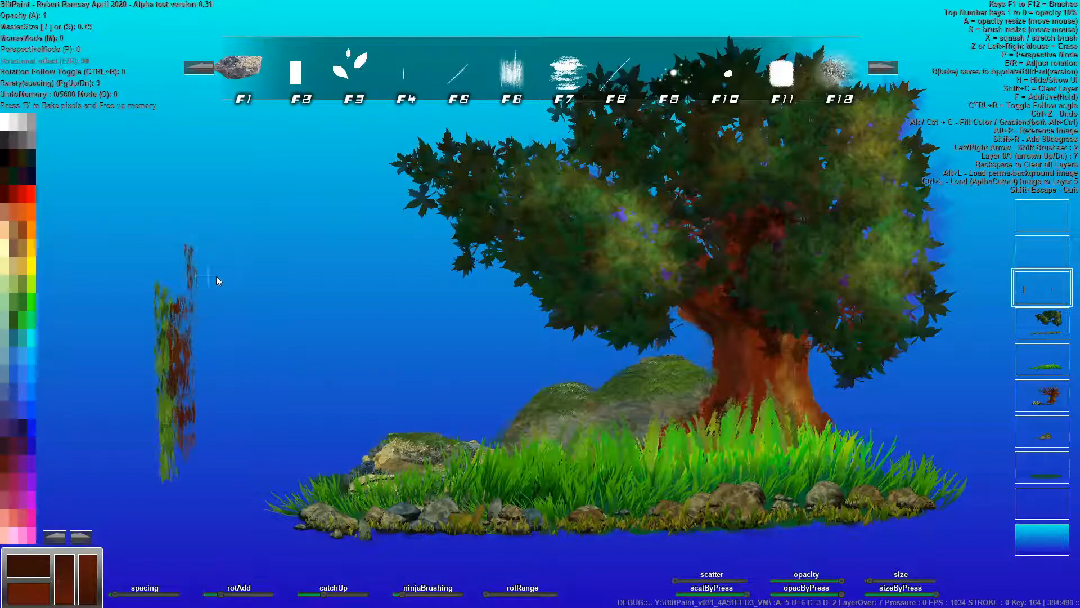
Turn on rotation follow, adjust the brush rotation with curved test strokes, and streak red-brown bark lines down the trunk on layer 7
{"action": "key", "text": "ctrl+r"}
{"action": "left_click_drag", "start_coordinate": [217, 336], "coordinate": [221, 354]}
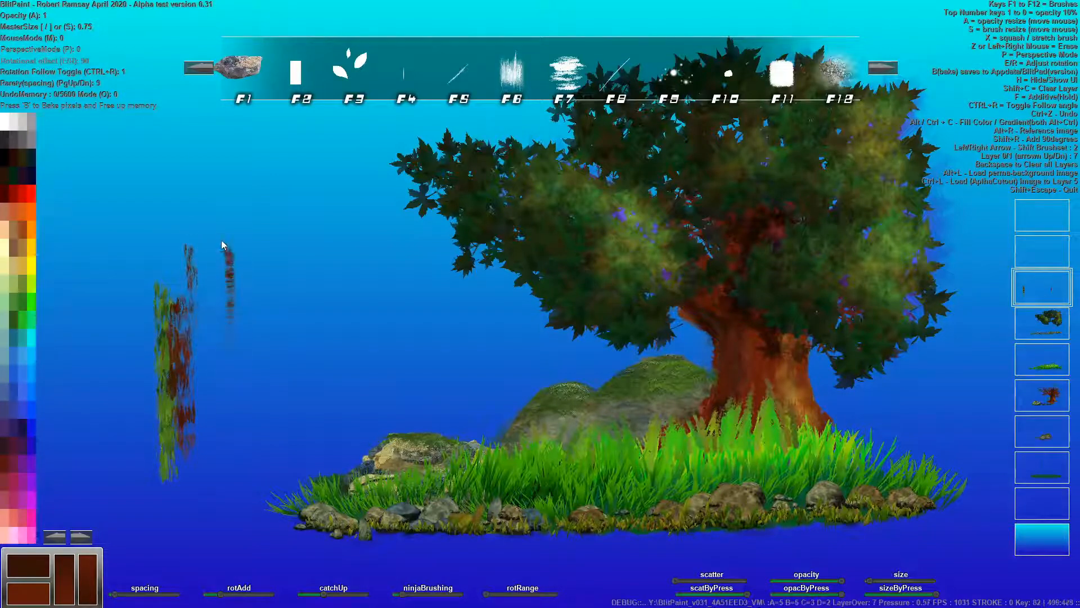
{"action": "left_click_drag", "start_coordinate": [246, 369], "coordinate": [238, 408]}
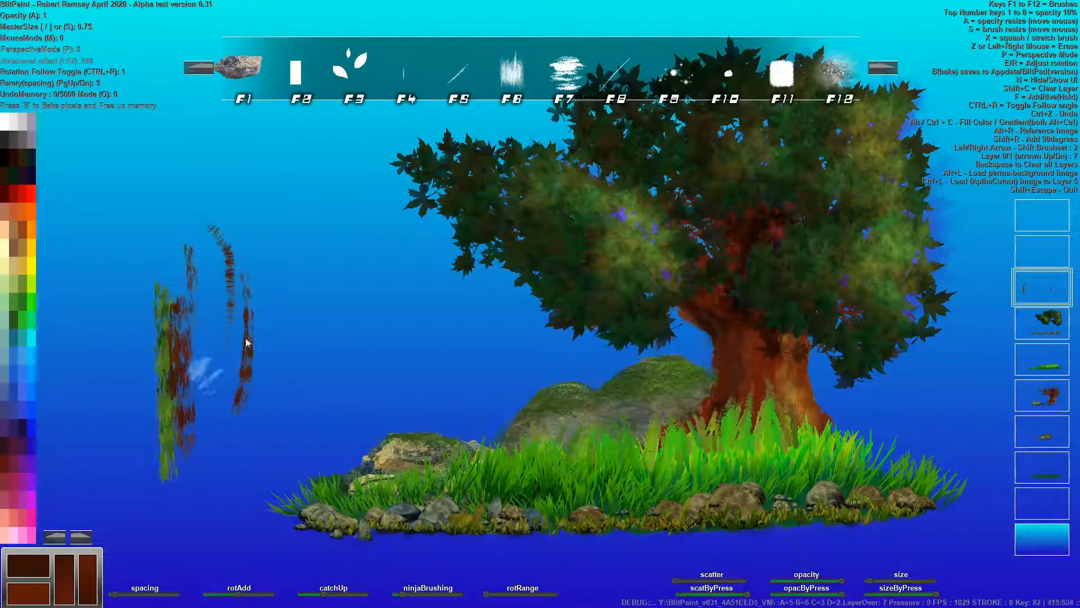
{"action": "left_click_drag", "start_coordinate": [725, 339], "coordinate": [721, 365]}
{"action": "mouse_move", "coordinate": [748, 330]}
{"action": "left_mouse_down"}
{"action": "mouse_move", "coordinate": [755, 394]}
{"action": "mouse_move", "coordinate": [745, 427]}
{"action": "mouse_move", "coordinate": [766, 354]}
{"action": "mouse_move", "coordinate": [757, 455]}
{"action": "mouse_move", "coordinate": [775, 362]}
{"action": "mouse_move", "coordinate": [803, 442]}
{"action": "left_mouse_up"}
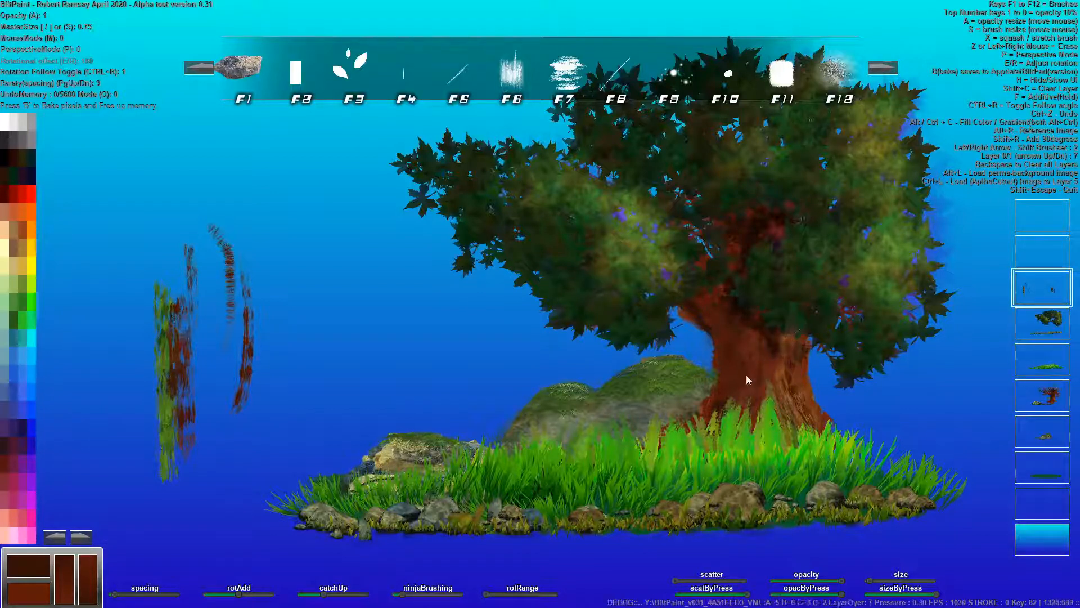
Clear all test strokes and bark streaks from layer 7
{"action": "left_click", "coordinate": [1042, 395]}
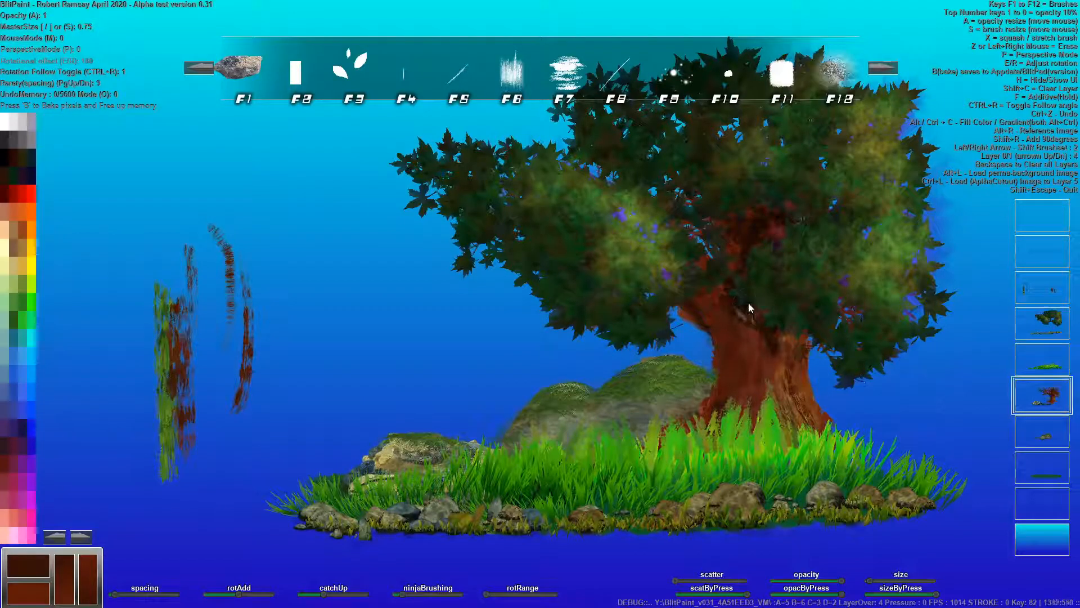
{"action": "left_click", "coordinate": [1027, 297]}
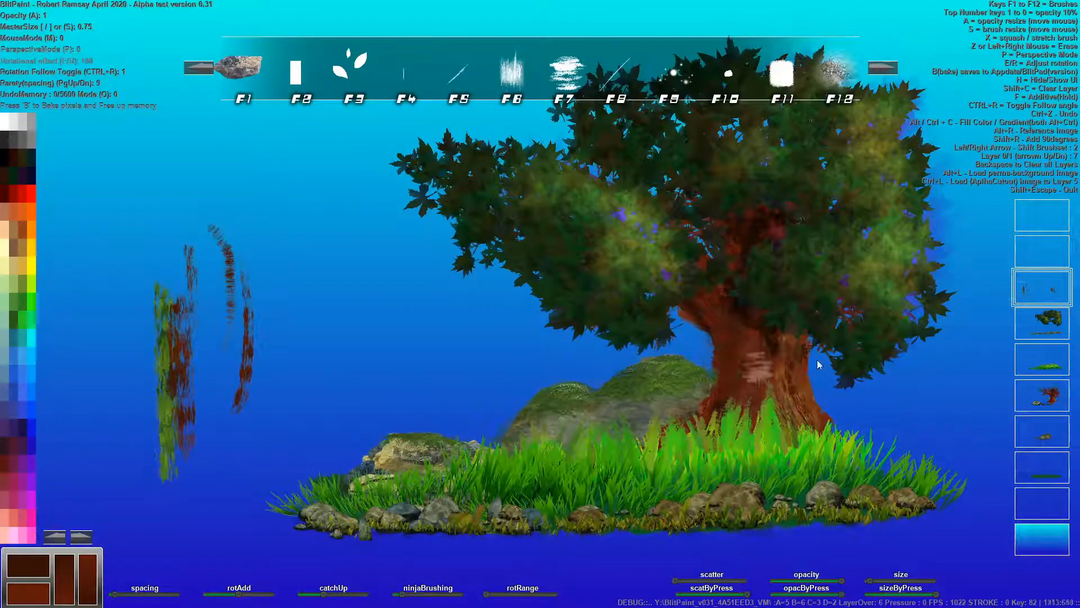
{"action": "key", "text": "shift+c"}
On trunk layer 4, paint bark streaks following the trunk's curve, dark red-brown with golden-brown highlights on its right side
{"action": "key", "text": "Down"}
{"action": "key", "text": "Down"}
{"action": "key", "text": "Down"}
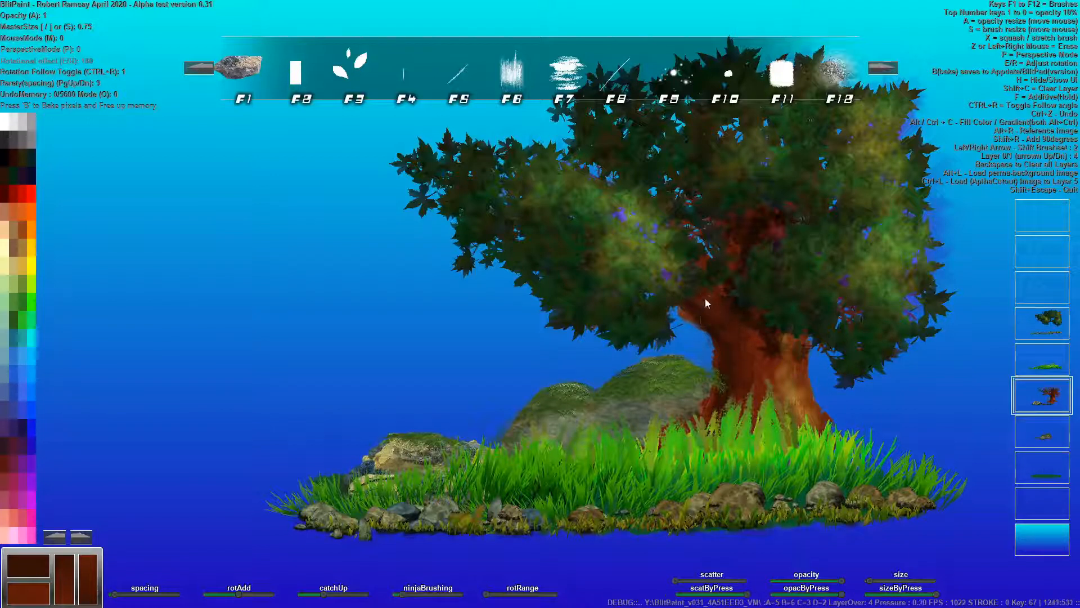
{"action": "mouse_move", "coordinate": [784, 435]}
{"action": "left_mouse_down"}
{"action": "mouse_move", "coordinate": [781, 320]}
{"action": "mouse_move", "coordinate": [792, 432]}
{"action": "left_mouse_up"}
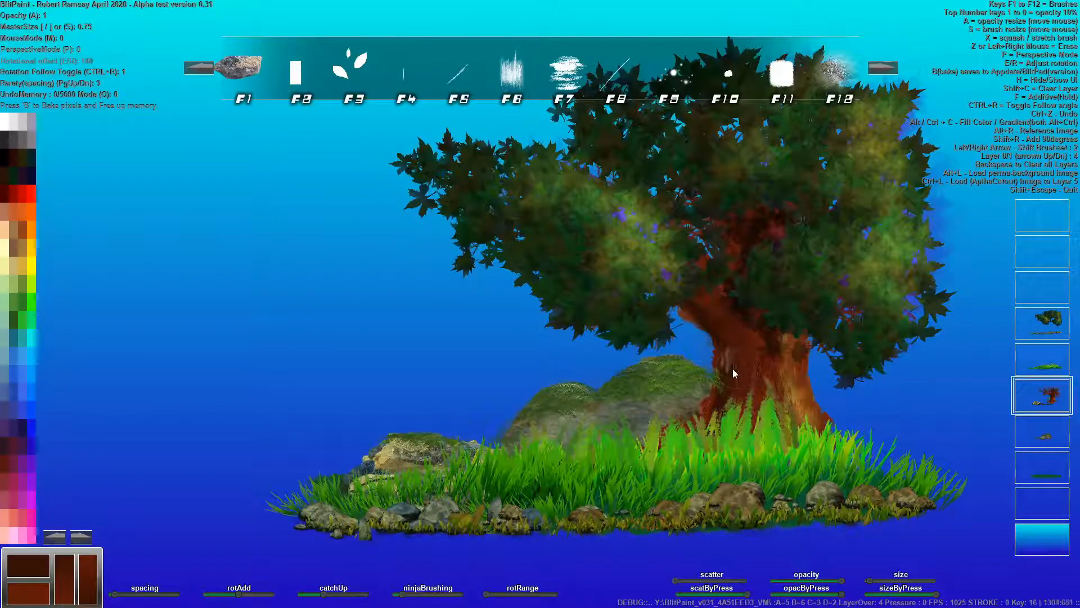
{"action": "left_click_drag", "start_coordinate": [734, 368], "coordinate": [735, 360]}
{"action": "mouse_move", "coordinate": [745, 316]}
{"action": "left_mouse_down"}
{"action": "mouse_move", "coordinate": [775, 424]}
{"action": "mouse_move", "coordinate": [766, 337]}
{"action": "mouse_move", "coordinate": [803, 425]}
{"action": "mouse_move", "coordinate": [783, 340]}
{"action": "mouse_move", "coordinate": [798, 421]}
{"action": "left_mouse_up"}
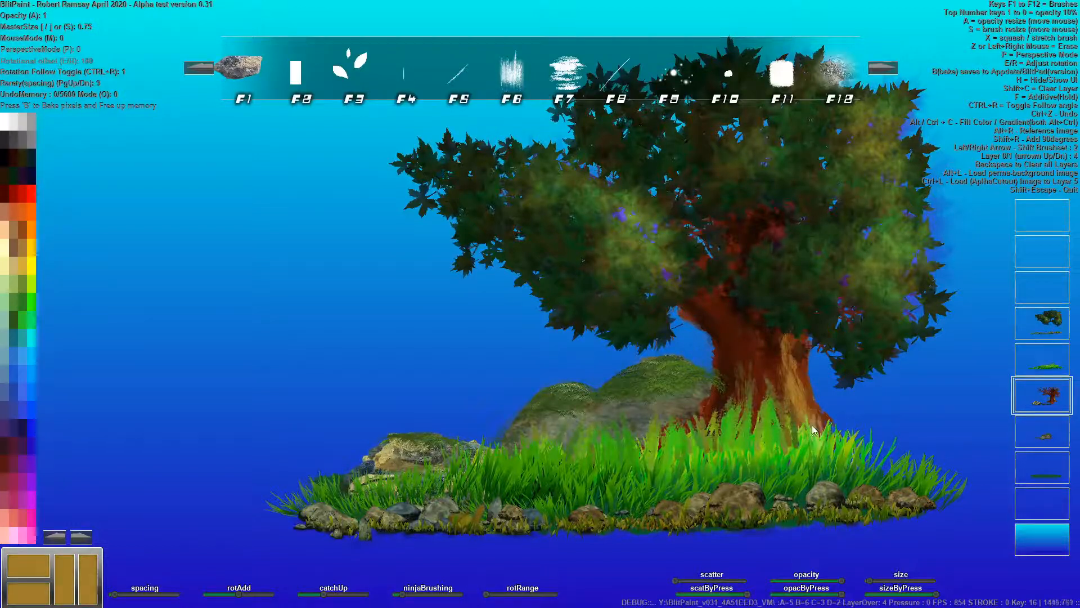
Continue the bark on trunk layer 4 with golden-brown streaks, broken up by dark red-brown streaks along the trunk's curve and right side
{"action": "mouse_move", "coordinate": [785, 309]}
{"action": "left_mouse_down"}
{"action": "mouse_move", "coordinate": [799, 421]}
{"action": "mouse_move", "coordinate": [770, 282]}
{"action": "mouse_move", "coordinate": [789, 419]}
{"action": "left_mouse_up"}
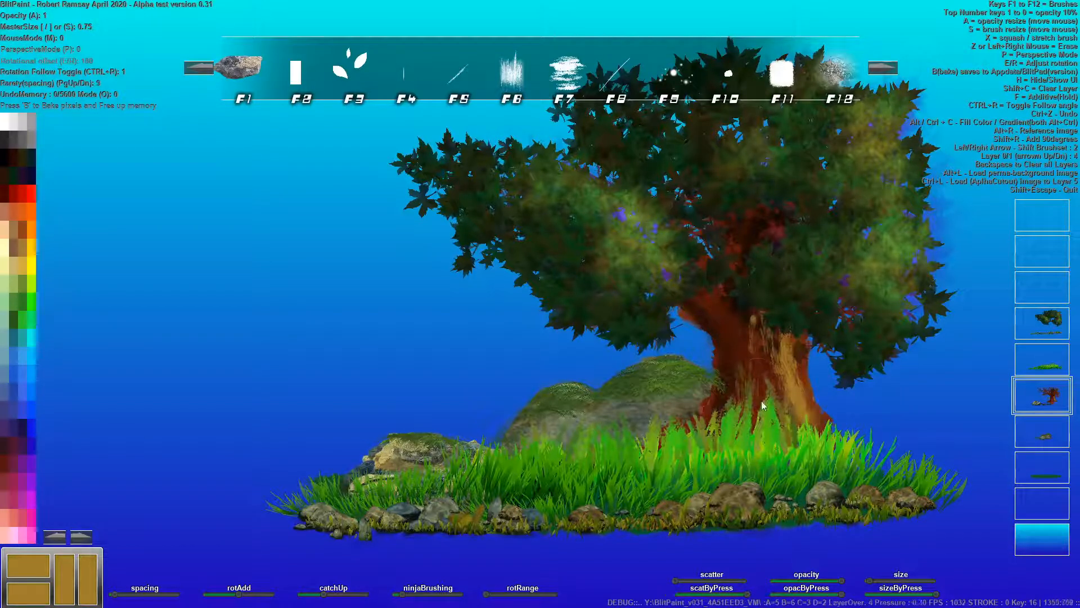
{"action": "left_click", "coordinate": [744, 369]}
{"action": "left_click_drag", "start_coordinate": [718, 314], "coordinate": [712, 320]}
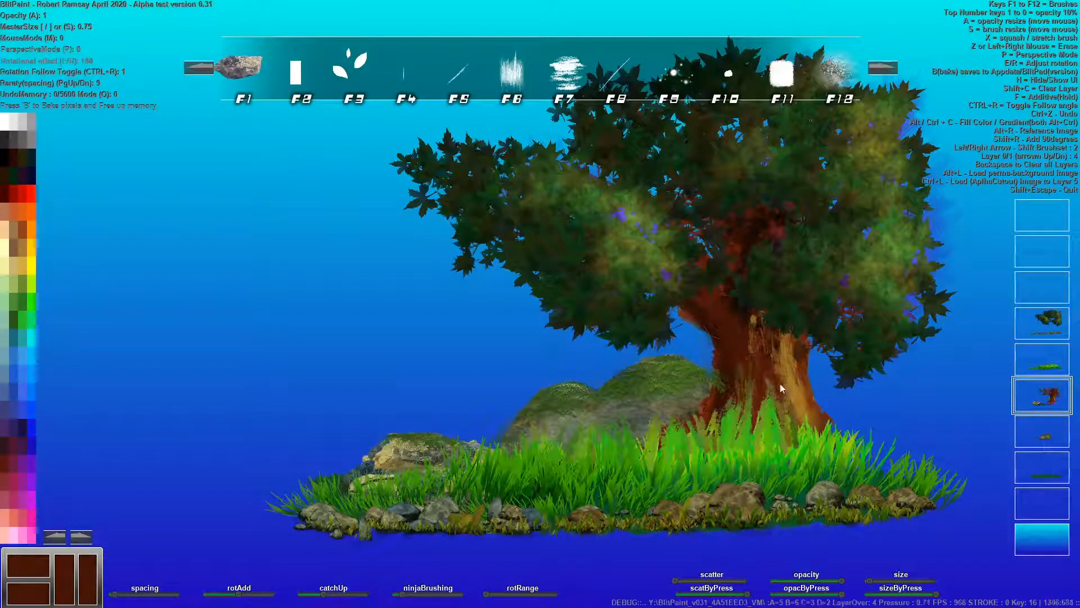
{"action": "mouse_move", "coordinate": [791, 380]}
{"action": "left_mouse_down"}
{"action": "mouse_move", "coordinate": [810, 429]}
{"action": "mouse_move", "coordinate": [795, 360]}
{"action": "left_mouse_up"}
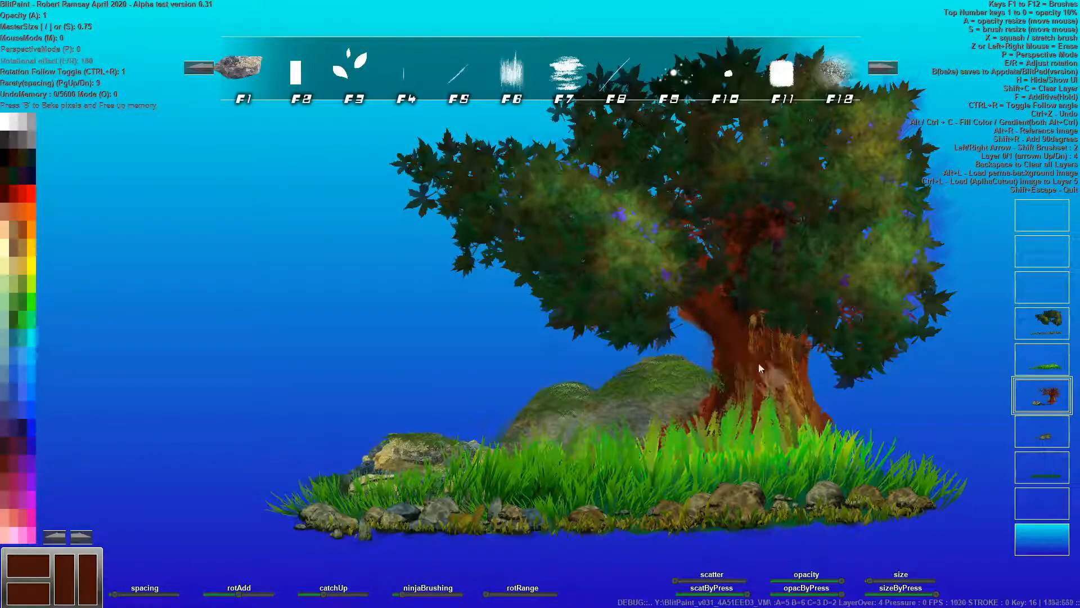
{"action": "left_click_drag", "start_coordinate": [724, 306], "coordinate": [715, 329]}
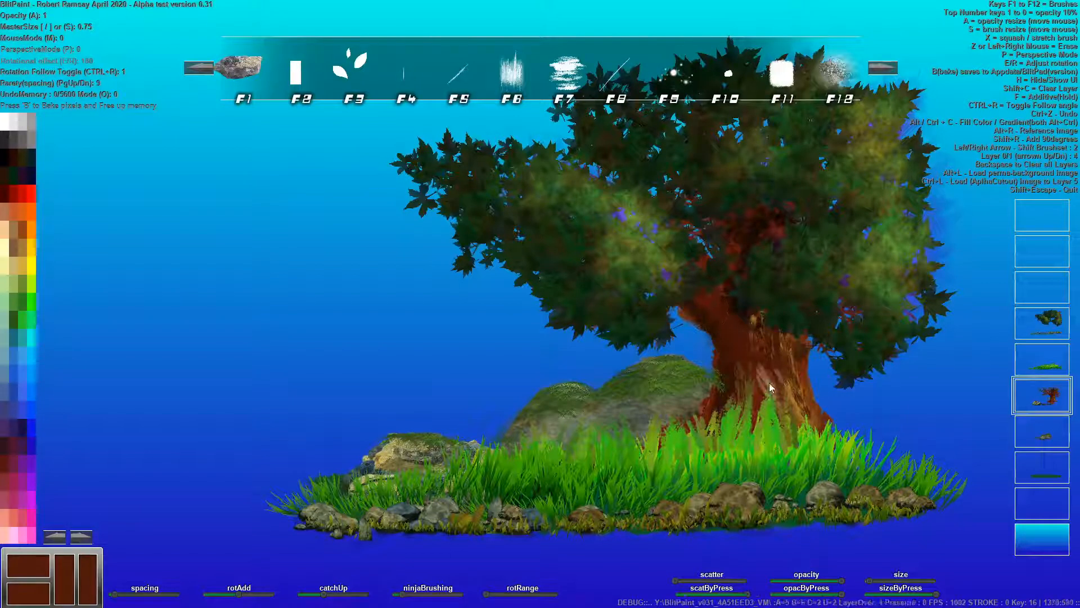
{"action": "mouse_move", "coordinate": [769, 381]}
{"action": "left_mouse_down"}
{"action": "mouse_move", "coordinate": [815, 432]}
{"action": "mouse_move", "coordinate": [778, 417]}
{"action": "left_mouse_up"}
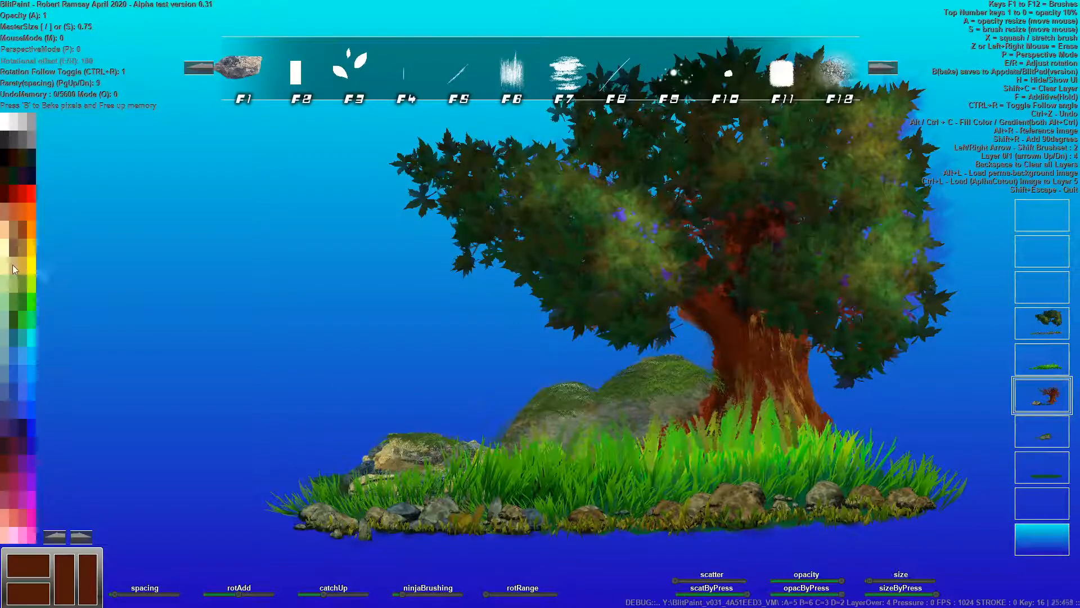
On layer 1, behind the scene, paint tall green grass tufts around the left boulder and up to the mossy rocks
{"action": "left_click", "coordinate": [15, 148]}
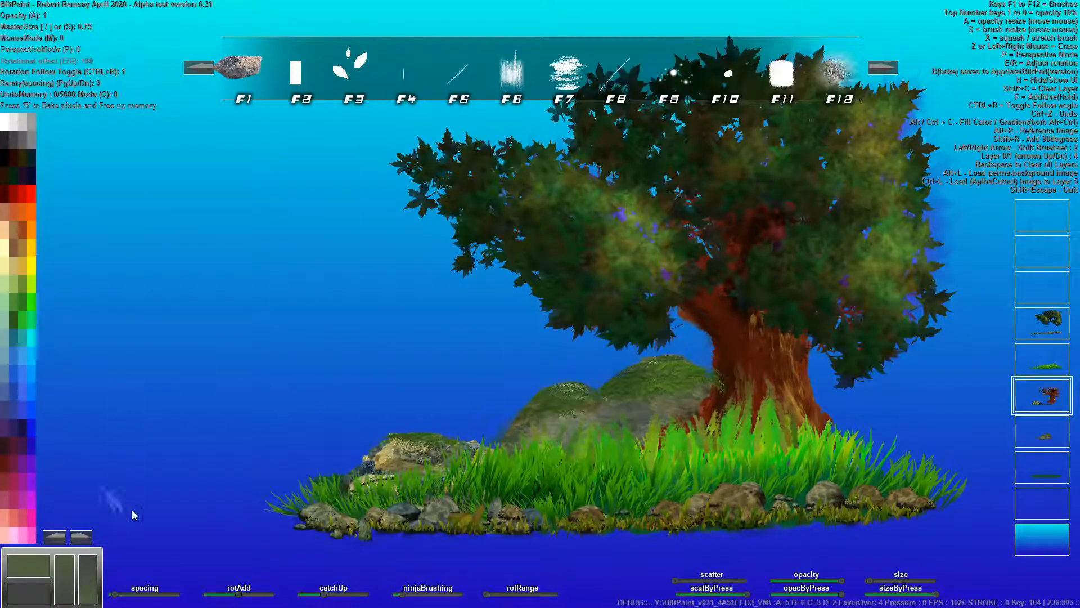
{"action": "left_click", "coordinate": [7, 147]}
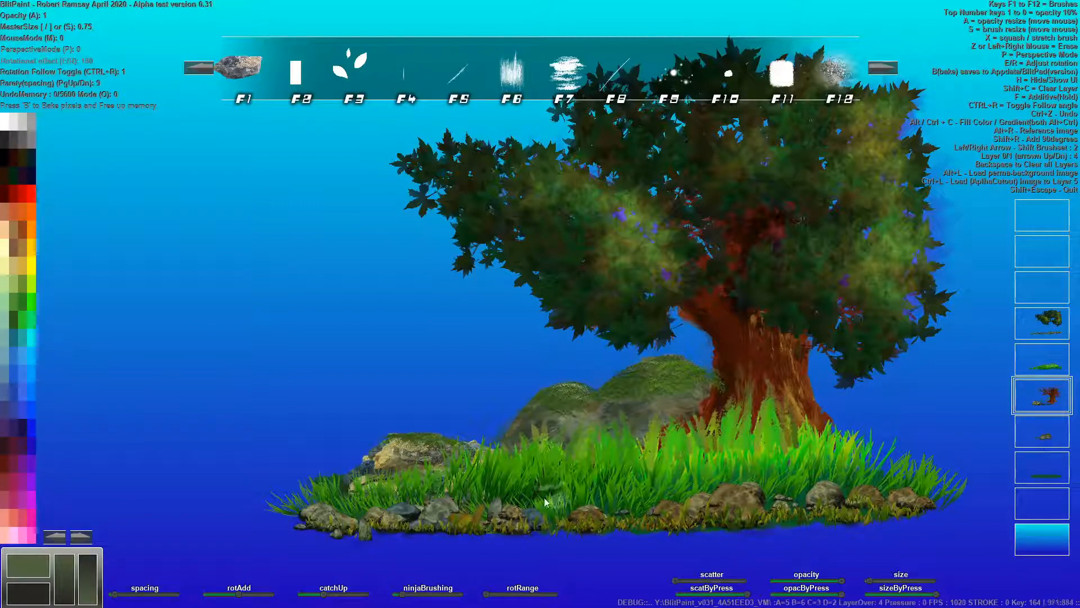
{"action": "left_click", "coordinate": [1047, 499]}
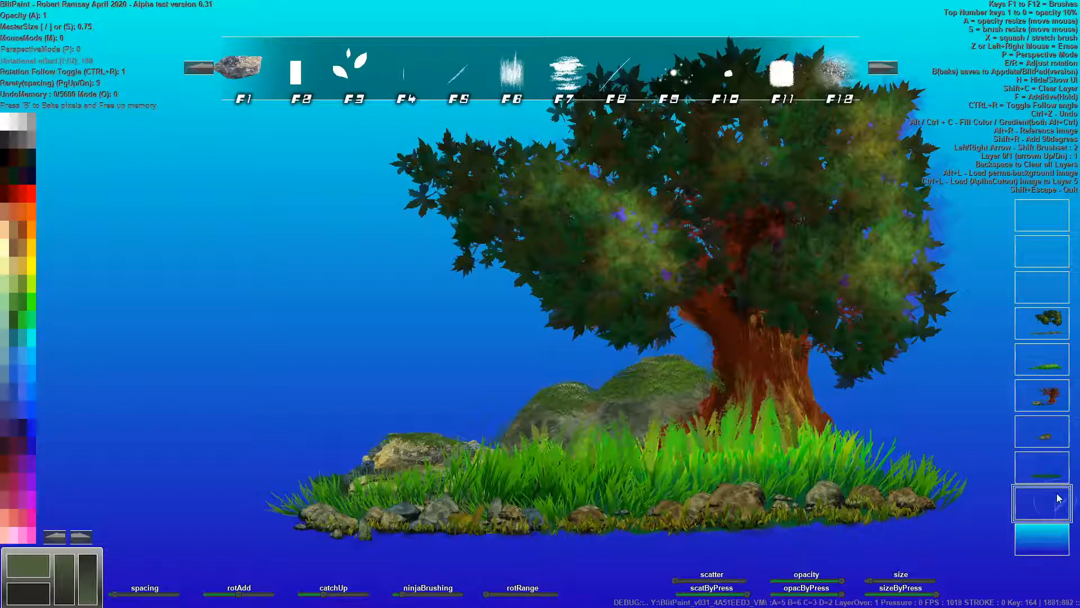
{"action": "left_click", "coordinate": [1046, 481]}
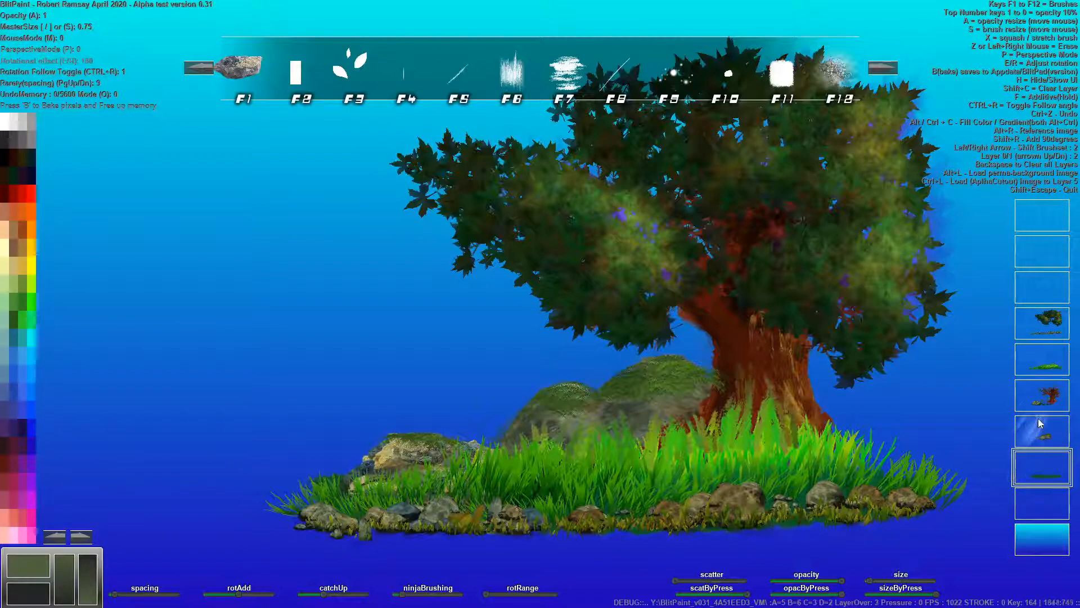
{"action": "left_click", "coordinate": [1042, 502]}
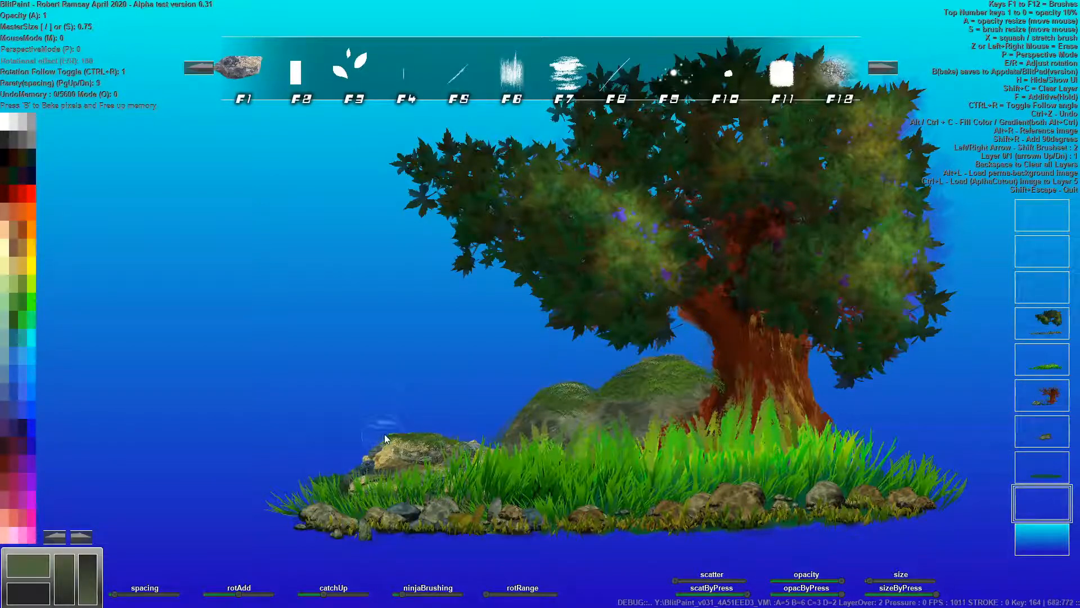
{"action": "left_click", "coordinate": [22, 304]}
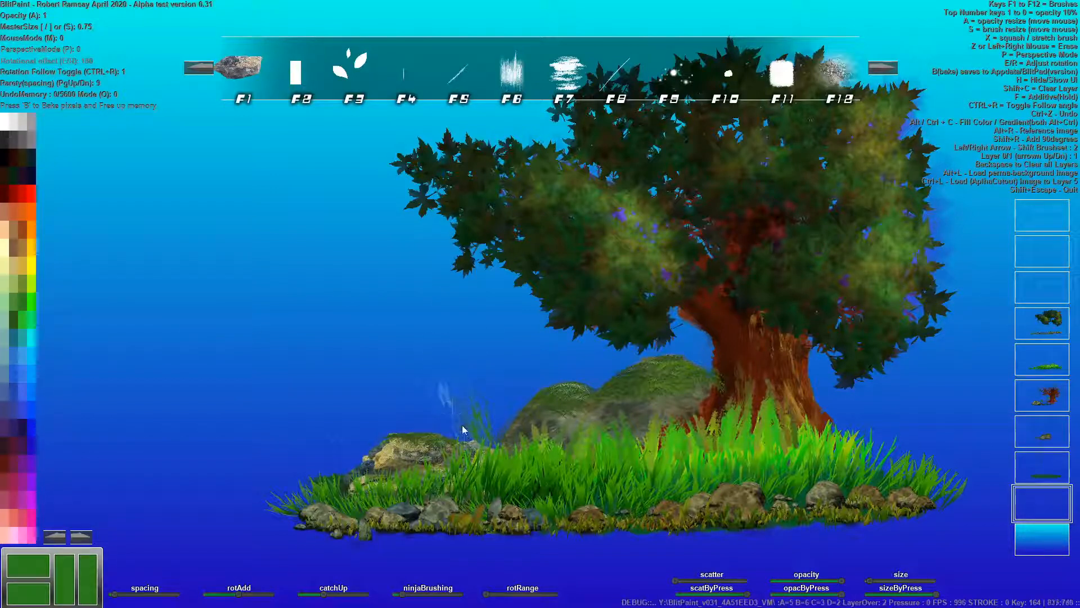
{"action": "mouse_move", "coordinate": [448, 446]}
{"action": "left_mouse_down"}
{"action": "mouse_move", "coordinate": [372, 367]}
{"action": "mouse_move", "coordinate": [356, 368]}
{"action": "mouse_move", "coordinate": [415, 441]}
{"action": "mouse_move", "coordinate": [385, 458]}
{"action": "mouse_move", "coordinate": [367, 442]}
{"action": "mouse_move", "coordinate": [425, 444]}
{"action": "mouse_move", "coordinate": [459, 420]}
{"action": "mouse_move", "coordinate": [480, 440]}
{"action": "mouse_move", "coordinate": [477, 458]}
{"action": "mouse_move", "coordinate": [554, 449]}
{"action": "mouse_move", "coordinate": [559, 468]}
{"action": "mouse_move", "coordinate": [516, 444]}
{"action": "mouse_move", "coordinate": [477, 476]}
{"action": "mouse_move", "coordinate": [481, 395]}
{"action": "mouse_move", "coordinate": [426, 375]}
{"action": "left_mouse_up"}
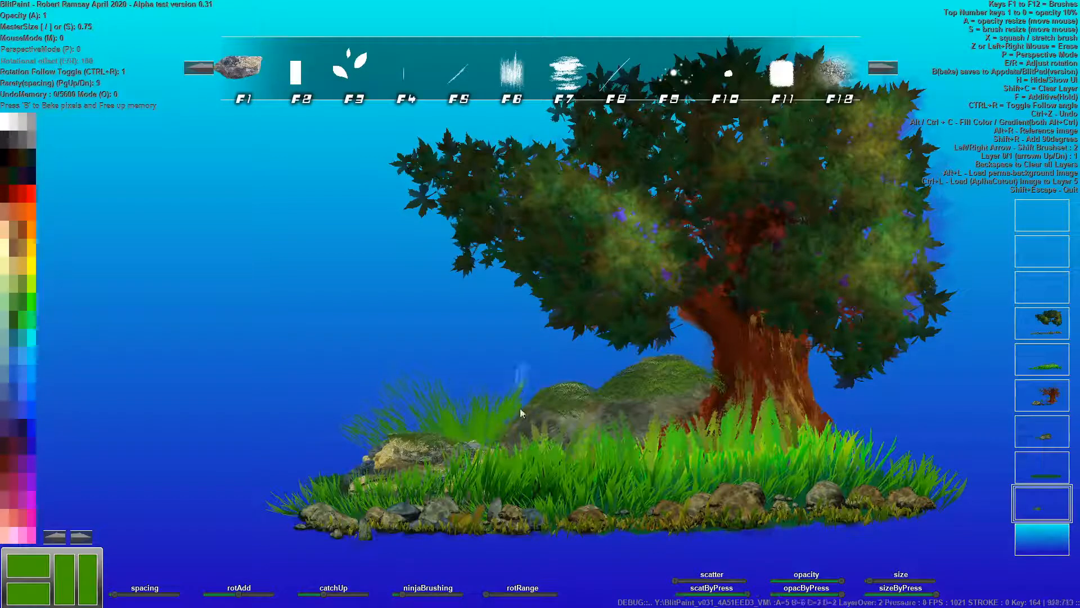
{"action": "mouse_move", "coordinate": [394, 468]}
{"action": "left_mouse_down"}
{"action": "mouse_move", "coordinate": [266, 489]}
{"action": "mouse_move", "coordinate": [318, 485]}
{"action": "mouse_move", "coordinate": [294, 504]}
{"action": "left_mouse_up"}
{"action": "mouse_move", "coordinate": [346, 474]}
{"action": "left_mouse_down"}
{"action": "mouse_move", "coordinate": [319, 491]}
{"action": "mouse_move", "coordinate": [270, 452]}
{"action": "mouse_move", "coordinate": [277, 427]}
{"action": "mouse_move", "coordinate": [376, 390]}
{"action": "left_mouse_up"}
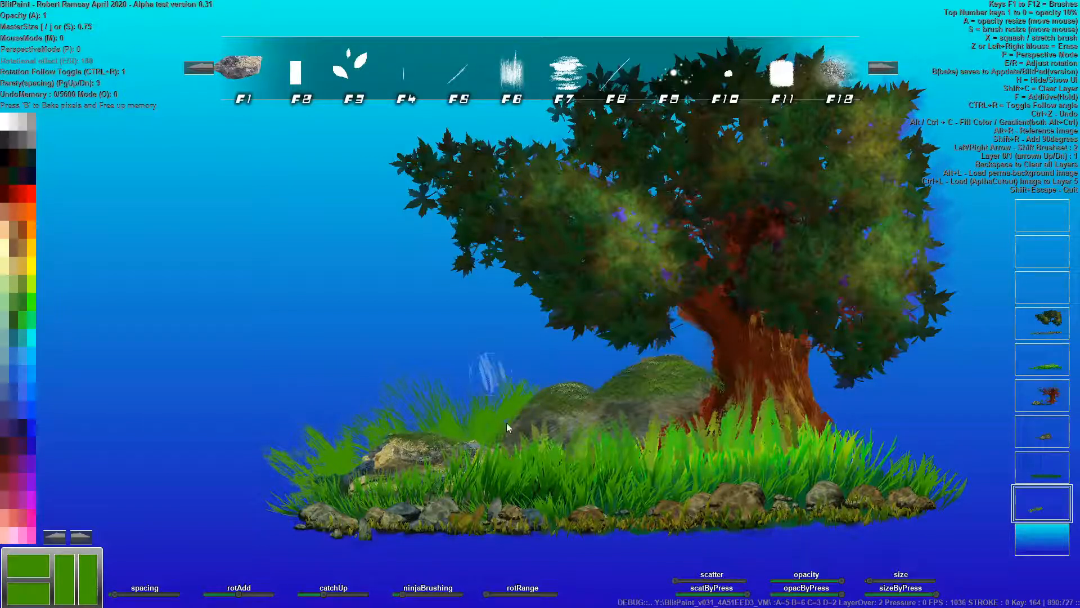
With the leafy stem brush from brush set 0 at size 1.12 and wider spacing, paint tilted stems behind the left boulder
{"action": "left_click", "coordinate": [198, 68]}
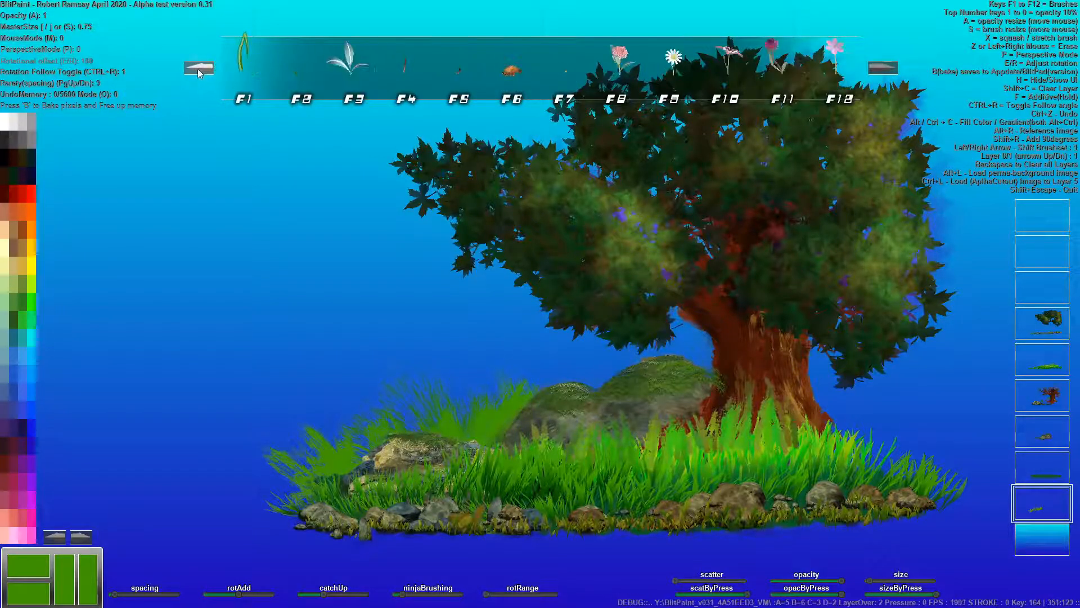
{"action": "left_click", "coordinate": [197, 69]}
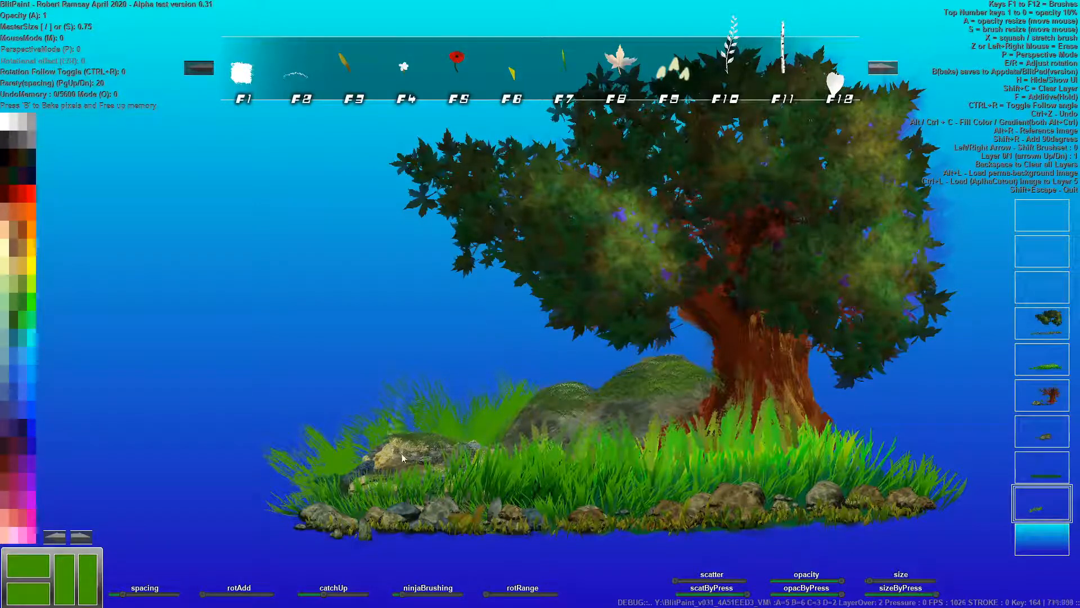
{"action": "key", "text": "s"}
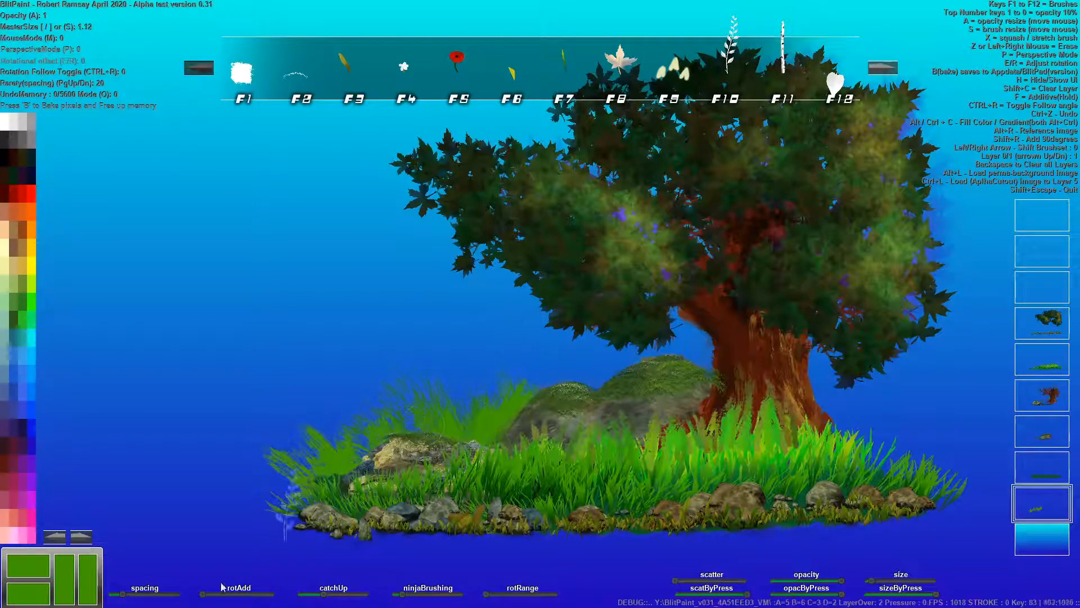
{"action": "left_click", "coordinate": [156, 594]}
{"action": "key", "text": "e"}
{"action": "mouse_move", "coordinate": [419, 423]}
{"action": "left_mouse_down"}
{"action": "mouse_move", "coordinate": [356, 492]}
{"action": "mouse_move", "coordinate": [406, 444]}
{"action": "mouse_move", "coordinate": [425, 444]}
{"action": "mouse_move", "coordinate": [376, 472]}
{"action": "left_mouse_up"}
Sample greens from the foliage and grass, and paint more leafy stems out to the island's left tip and beside the mossy rocks
{"action": "key", "text": "alt"}
{"action": "left_click", "coordinate": [618, 252], "text": "alt"}
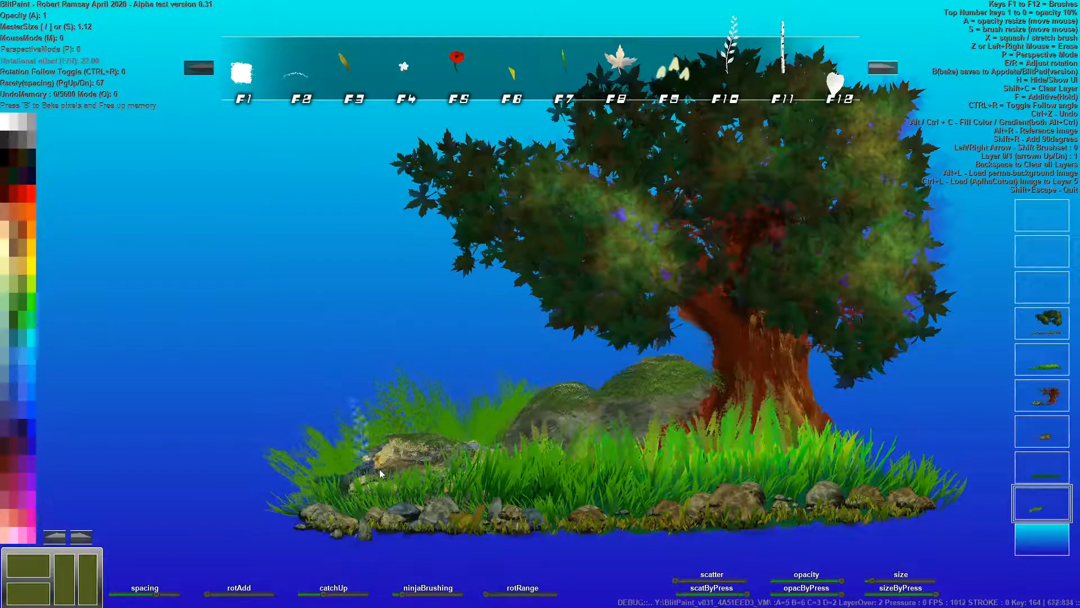
{"action": "left_click", "coordinate": [632, 313], "text": "alt"}
{"action": "left_click", "coordinate": [487, 426], "text": "alt"}
{"action": "left_click", "coordinate": [441, 423], "text": "alt"}
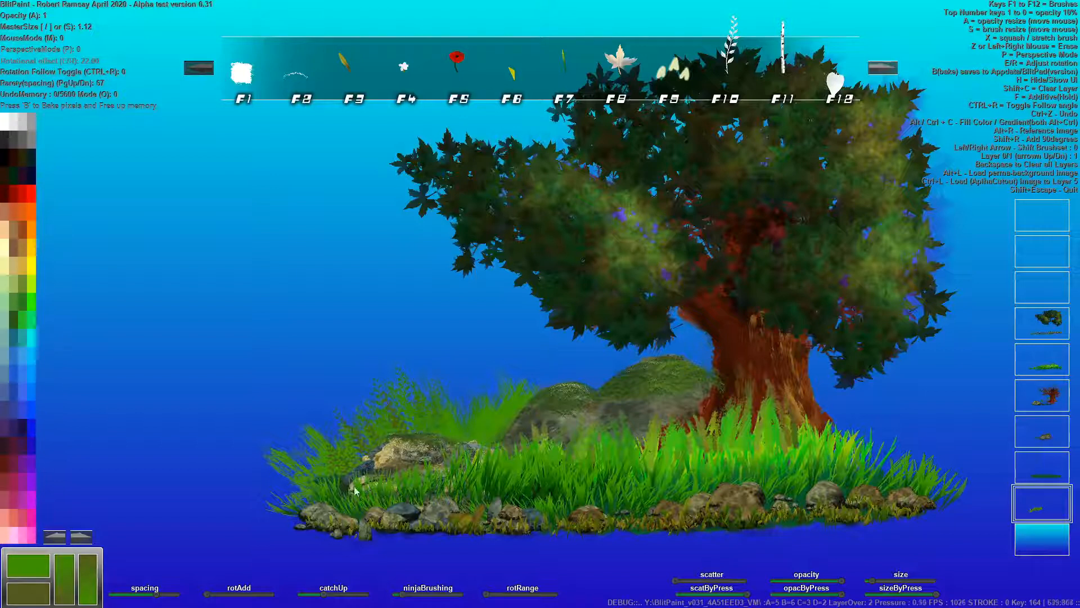
{"action": "mouse_move", "coordinate": [361, 482]}
{"action": "left_mouse_down"}
{"action": "mouse_move", "coordinate": [332, 482]}
{"action": "mouse_move", "coordinate": [339, 473]}
{"action": "mouse_move", "coordinate": [316, 509]}
{"action": "left_mouse_up"}
{"action": "key", "text": "e"}
{"action": "key", "text": "e"}
{"action": "key", "text": "r"}
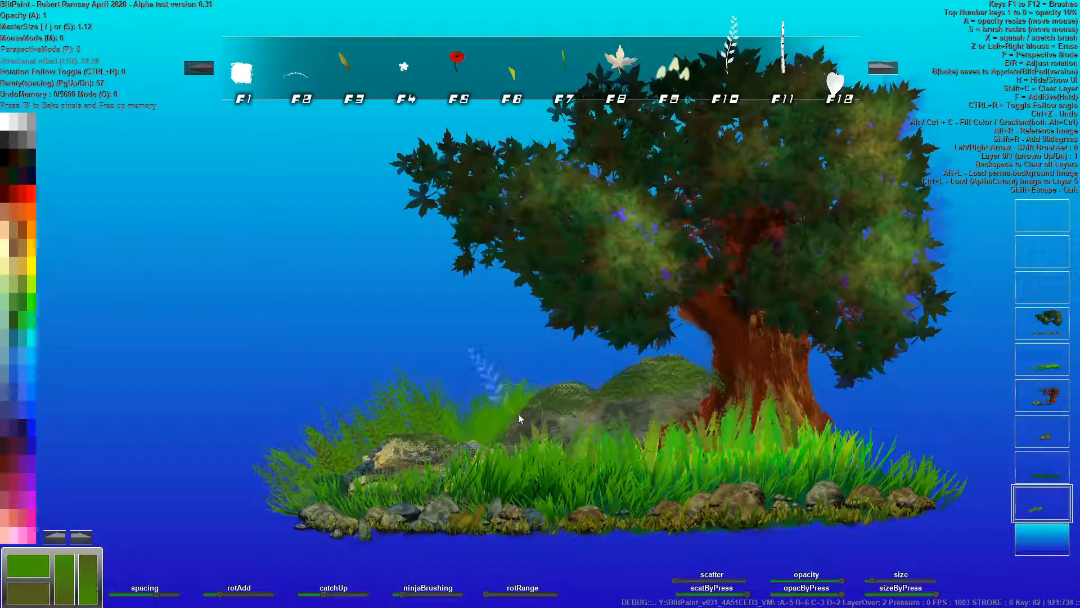
{"action": "left_click", "coordinate": [515, 455]}
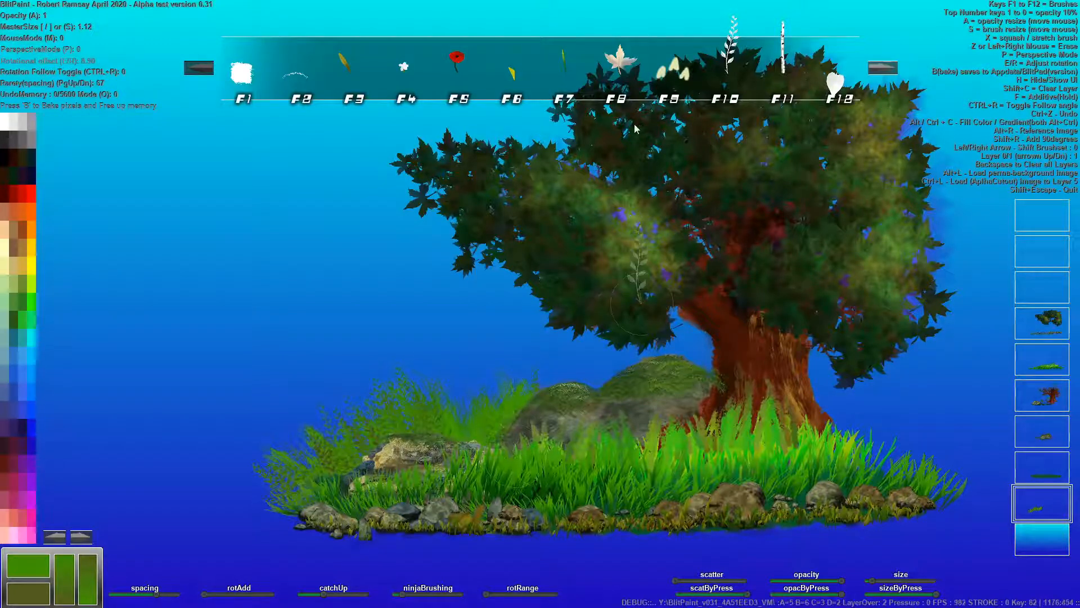
Set up the petal cluster brush on layer 7 with red and hot pink colors, size 0.81 and opacity 1
{"action": "left_click", "coordinate": [674, 72]}
{"action": "left_click", "coordinate": [1057, 301]}
{"action": "key", "text": "a"}
{"action": "left_click", "coordinate": [33, 198]}
{"action": "right_click", "coordinate": [32, 516]}
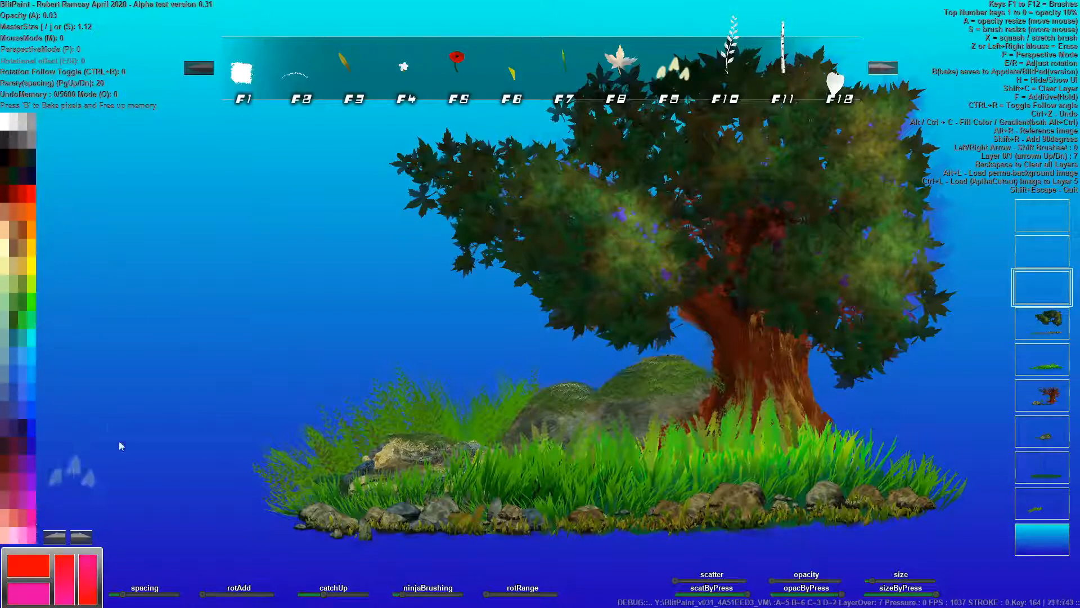
{"action": "key", "text": "a"}
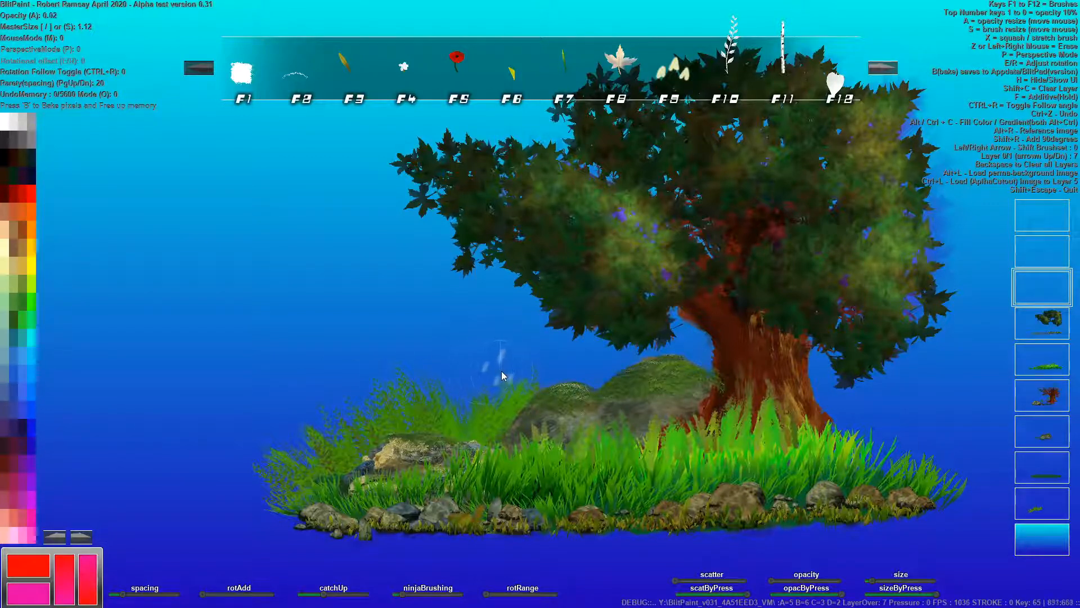
{"action": "key", "text": "s"}
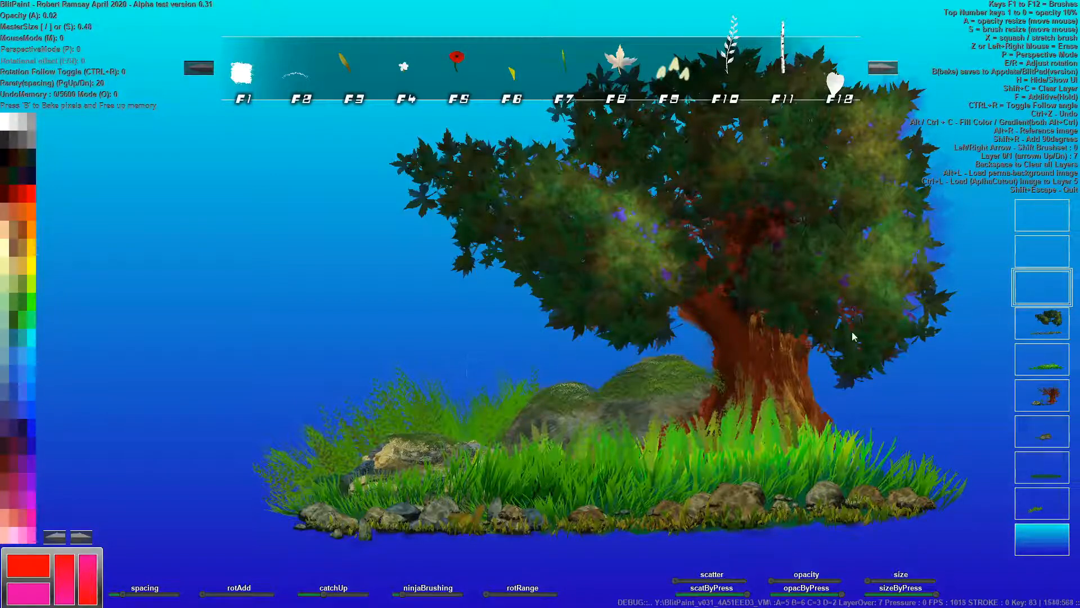
{"action": "key", "text": "s"}
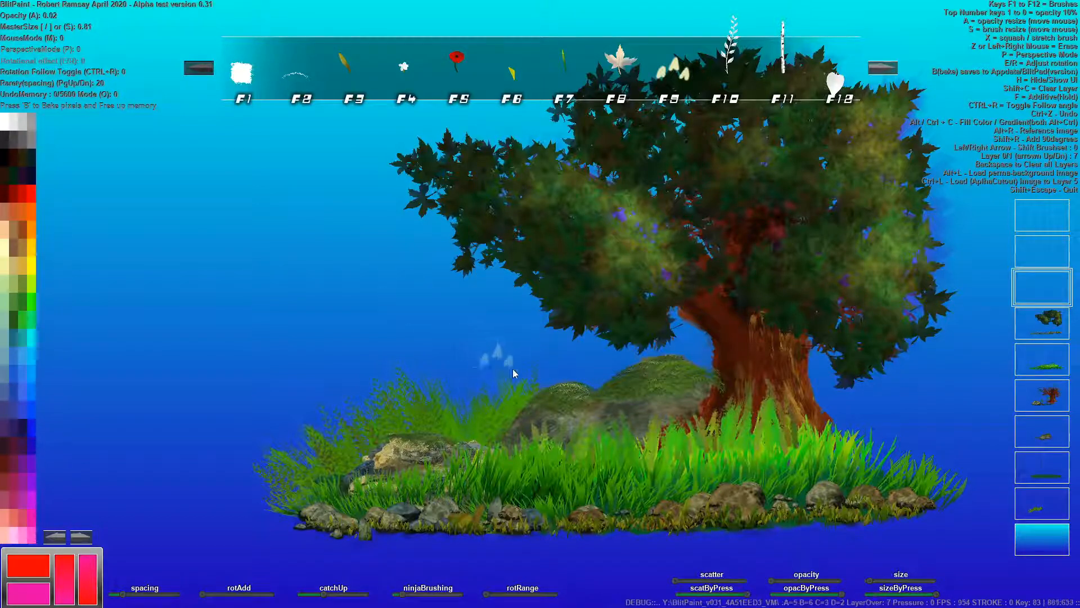
{"action": "left_click_drag", "start_coordinate": [771, 580], "coordinate": [848, 583]}
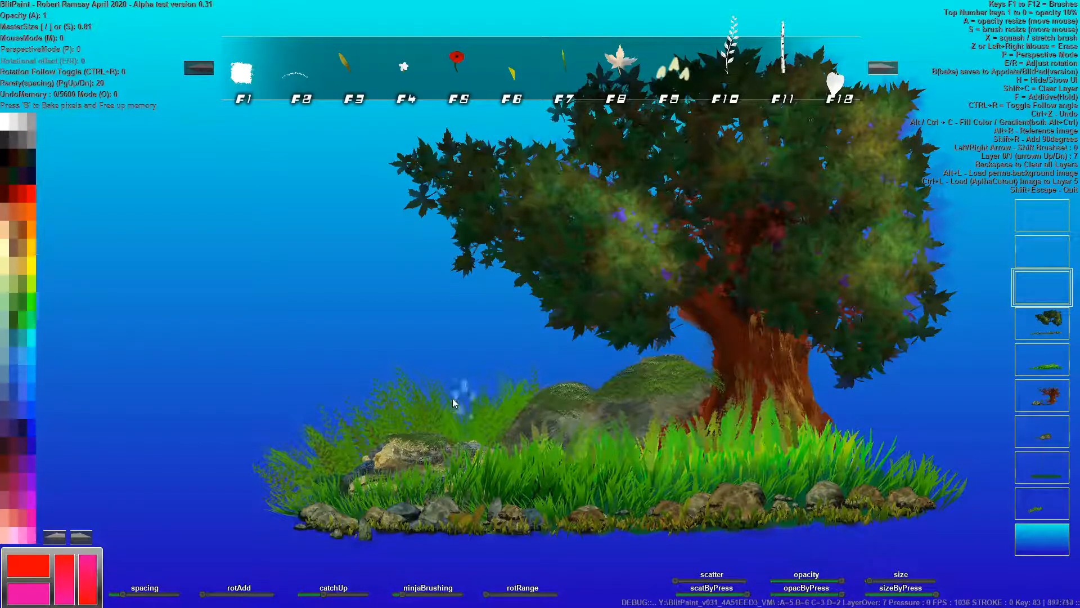
Paint red-pink flower spikes above the leafy stems behind the left boulder, turning on rotation follow and adjusting the brush rotation
{"action": "left_click_drag", "start_coordinate": [400, 383], "coordinate": [395, 352]}
{"action": "key", "text": "ctrl+r"}
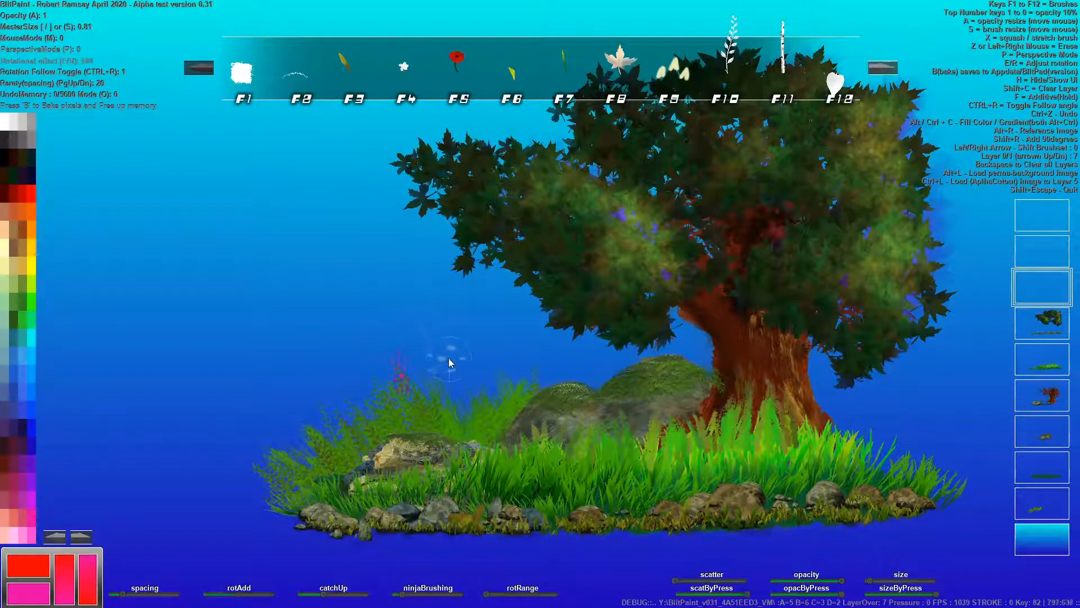
{"action": "key", "text": "r"}
{"action": "mouse_move", "coordinate": [431, 317]}
{"action": "left_mouse_down"}
{"action": "mouse_move", "coordinate": [397, 350]}
{"action": "mouse_move", "coordinate": [379, 333]}
{"action": "mouse_move", "coordinate": [412, 350]}
{"action": "mouse_move", "coordinate": [448, 413]}
{"action": "mouse_move", "coordinate": [370, 394]}
{"action": "mouse_move", "coordinate": [386, 421]}
{"action": "mouse_move", "coordinate": [362, 383]}
{"action": "mouse_move", "coordinate": [369, 394]}
{"action": "left_mouse_up"}
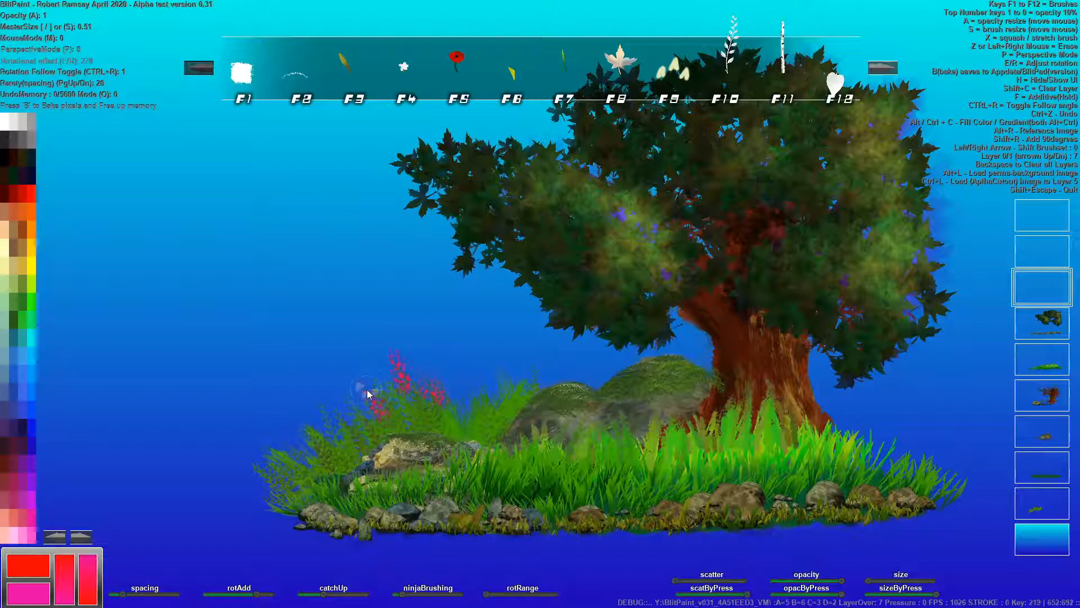
At brush size 0.41, paint purple and magenta flower spikes beside the mossy rocks and add light pink petals to the spikes
{"action": "key", "text": "bracketleft"}
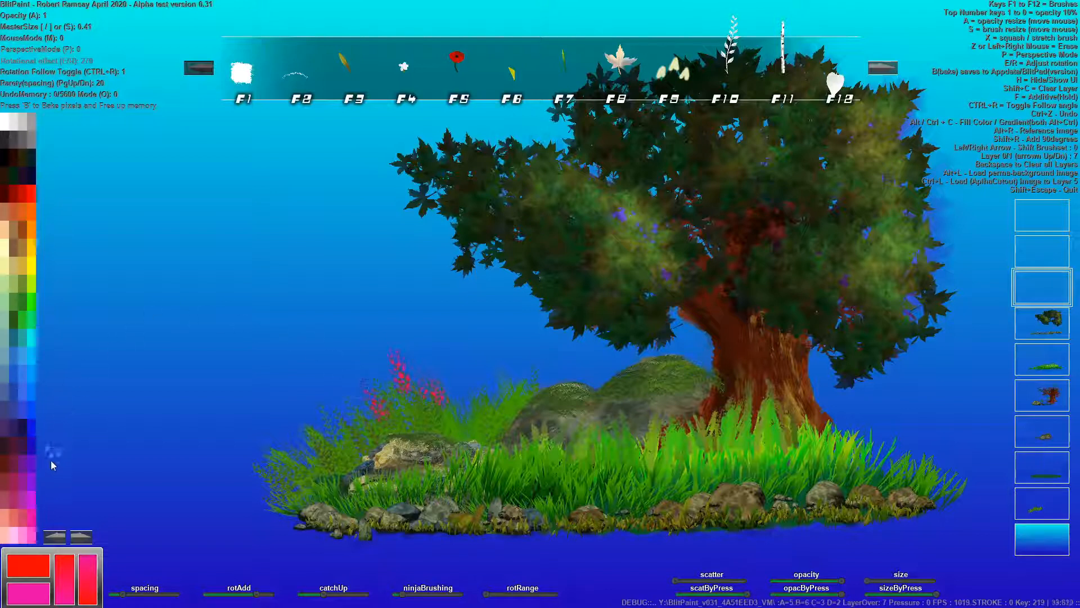
{"action": "left_click", "coordinate": [24, 484]}
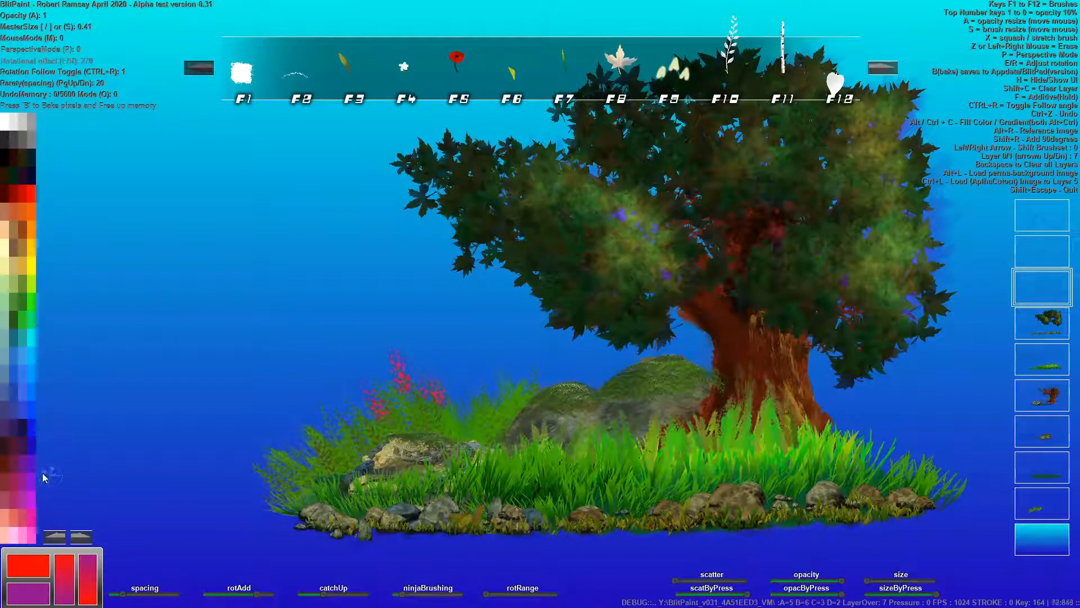
{"action": "left_click", "coordinate": [33, 499]}
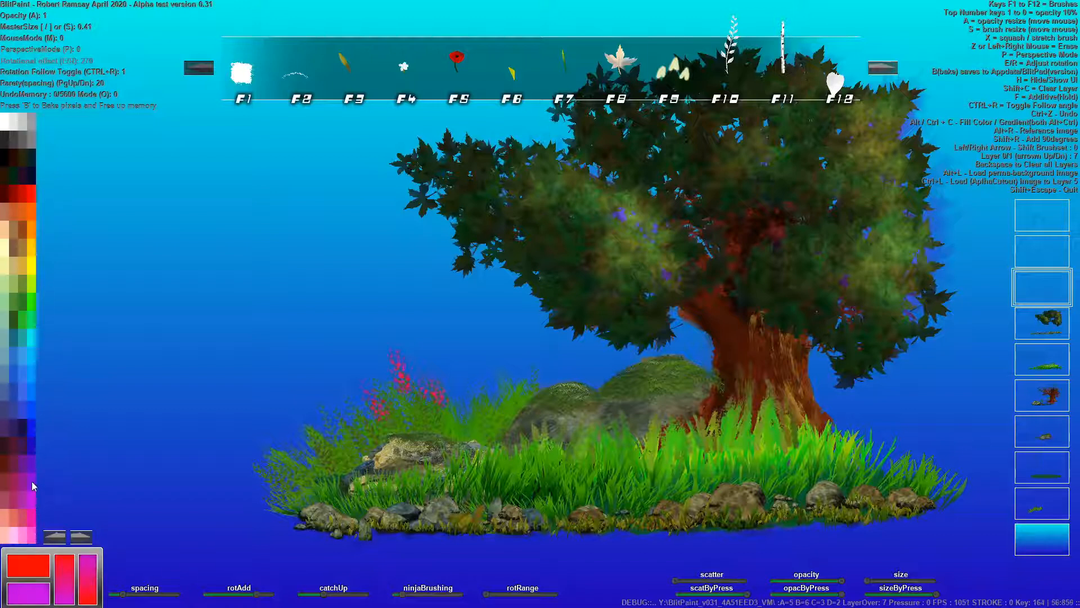
{"action": "left_click", "coordinate": [32, 483]}
{"action": "left_click", "coordinate": [32, 518]}
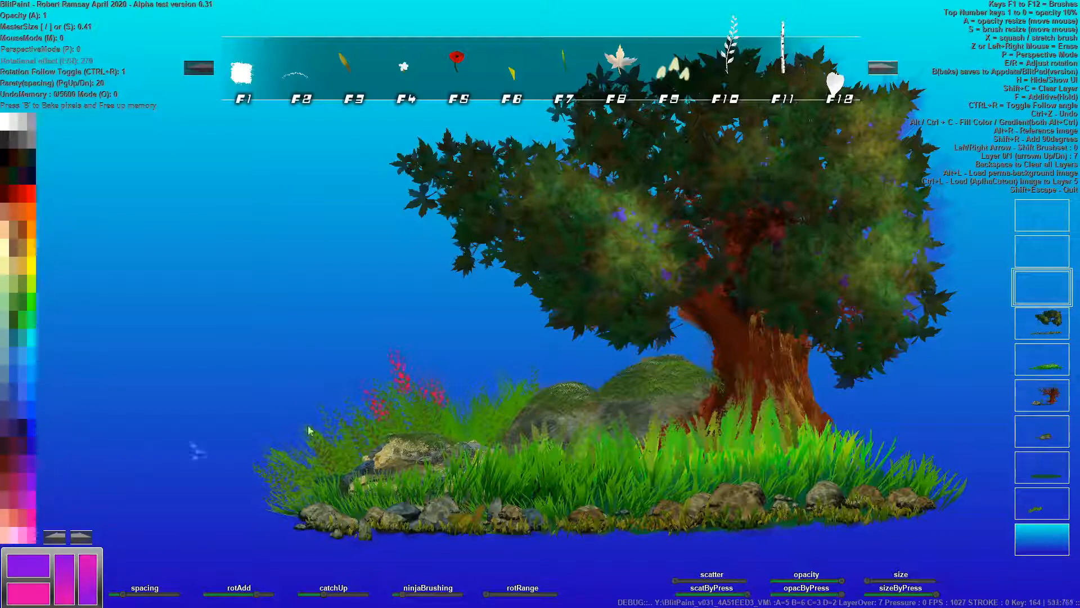
{"action": "left_click", "coordinate": [500, 388]}
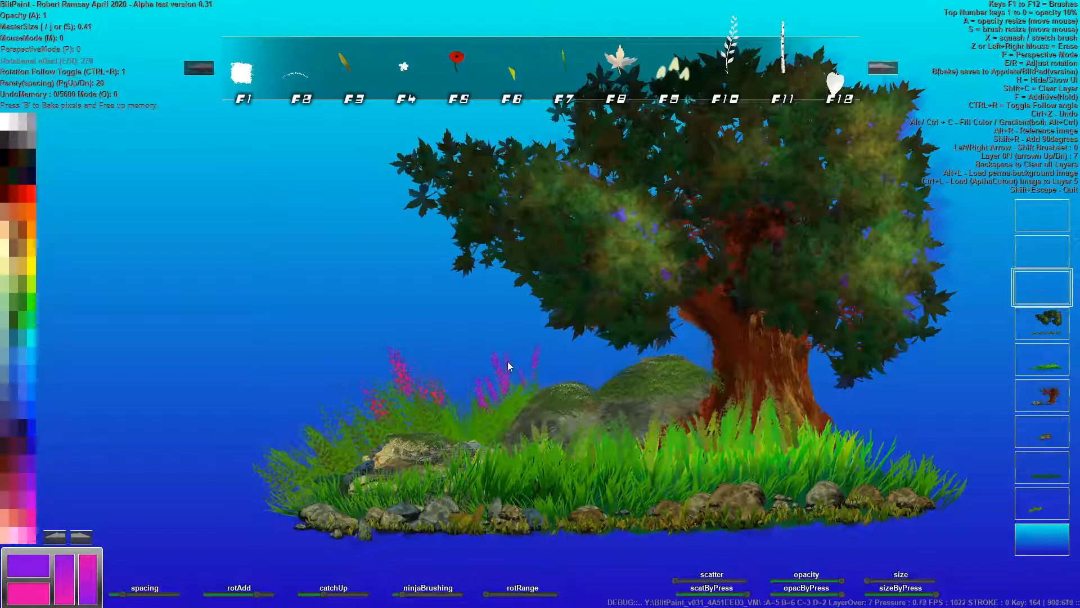
{"action": "left_click", "coordinate": [25, 541]}
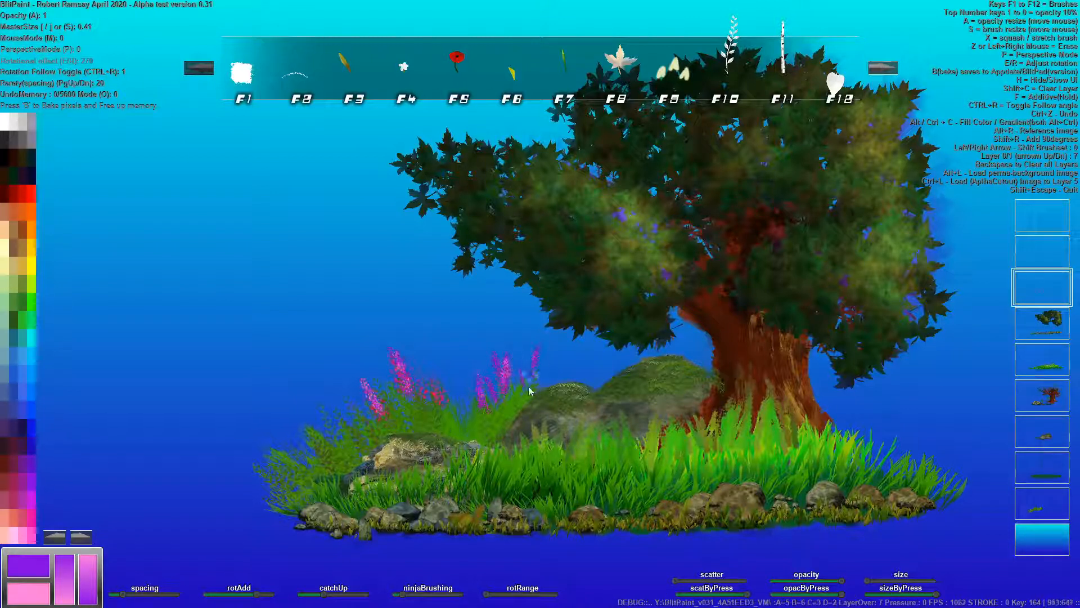
Select layer 1 and the soft vertical streak brush from brushset 4, at size 0.92
{"action": "left_click", "coordinate": [1042, 503]}
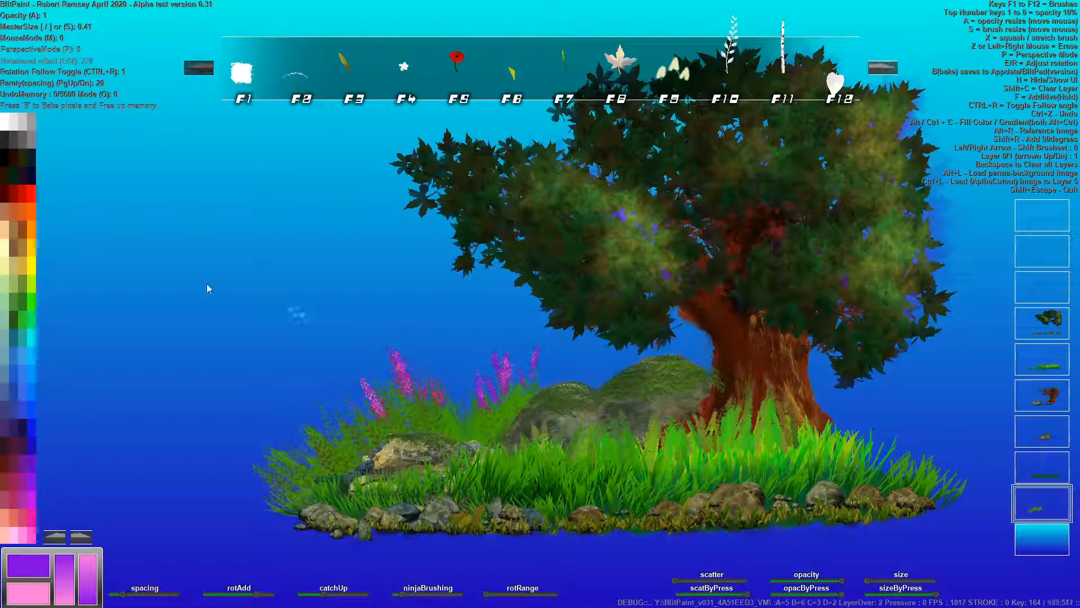
{"action": "left_click", "coordinate": [884, 67]}
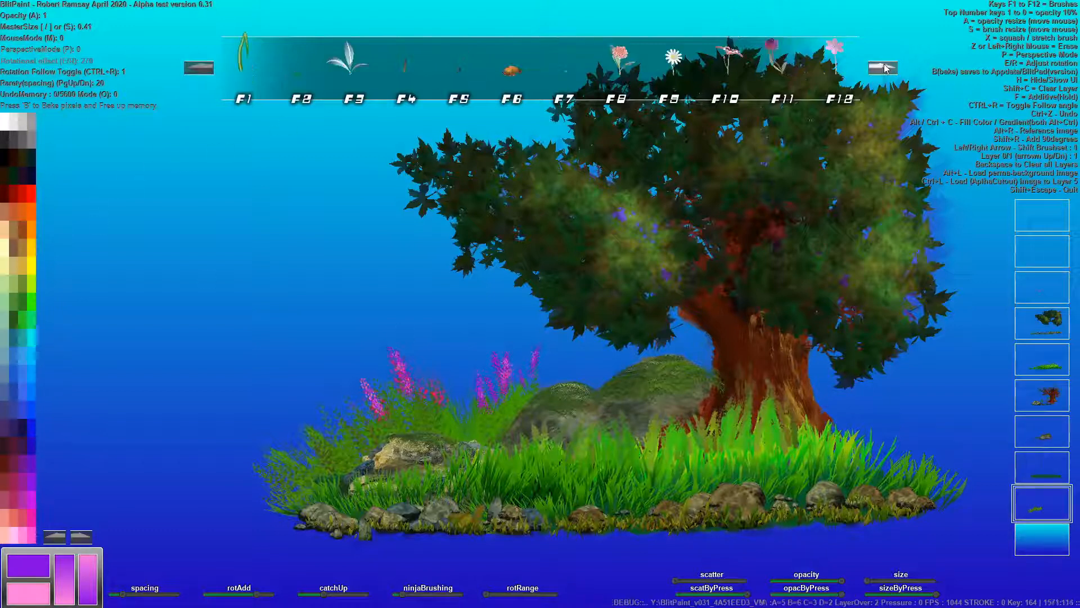
{"action": "left_click", "coordinate": [884, 67]}
{"action": "left_click", "coordinate": [891, 72]}
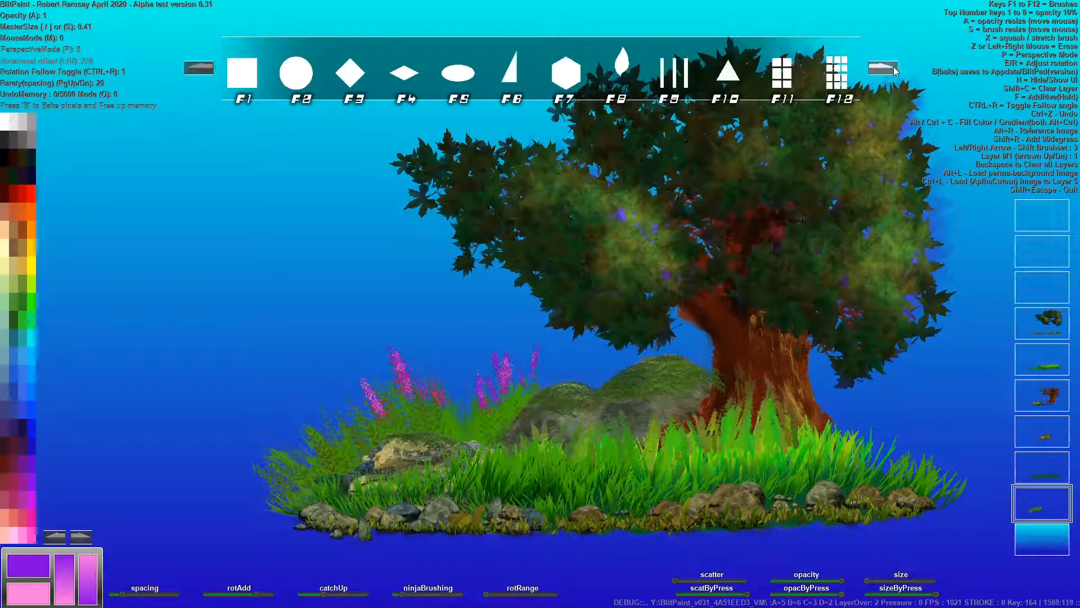
{"action": "left_click", "coordinate": [894, 71]}
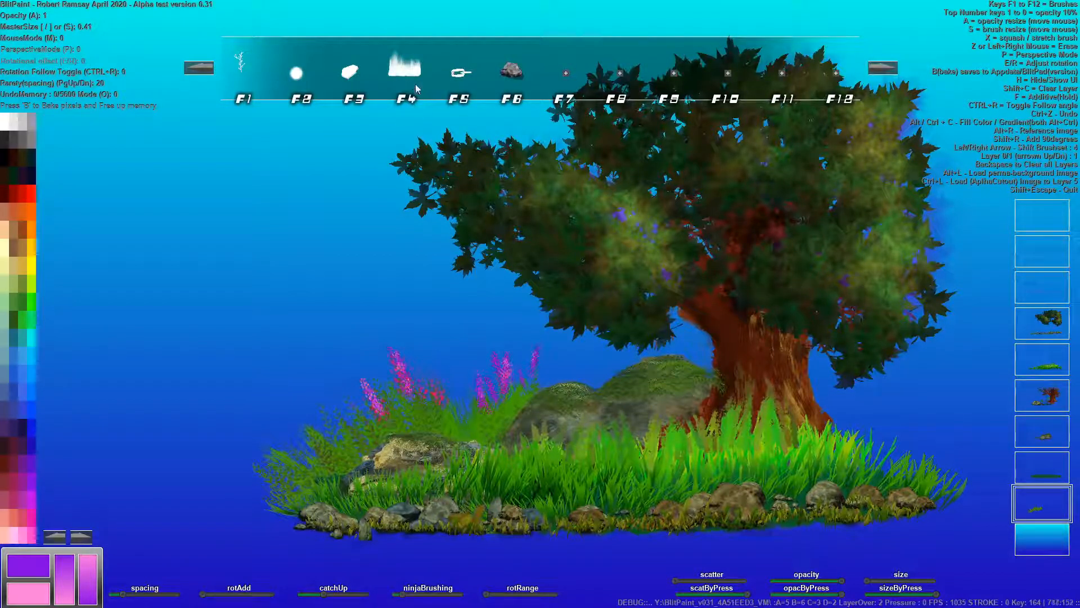
{"action": "key", "text": "s"}
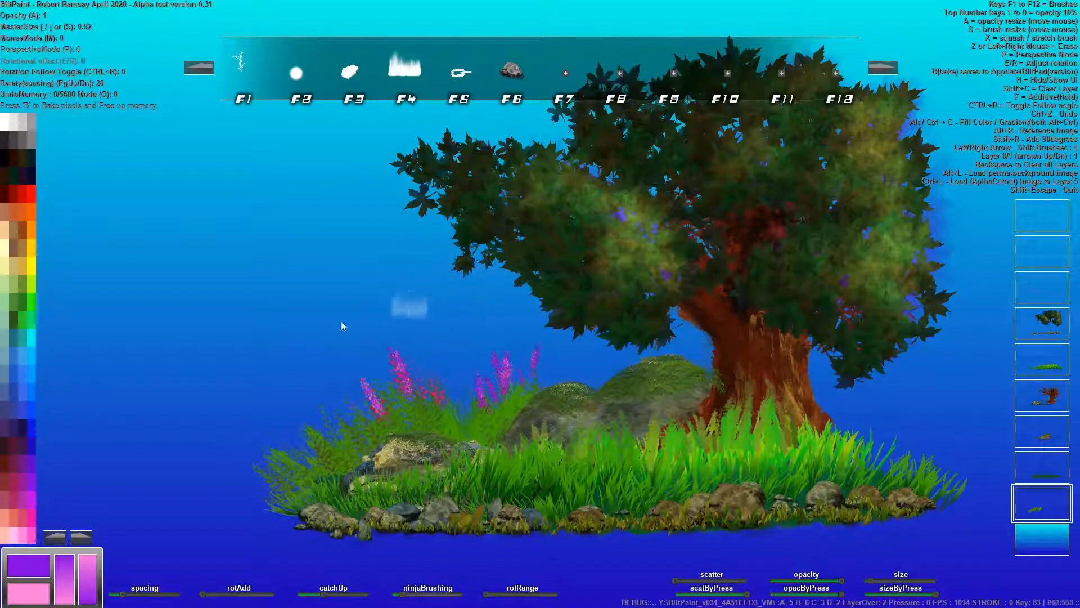
Sample the background blue, pair it with bright cyan, and lower the brush opacity to 0.47
{"action": "left_click", "coordinate": [279, 322], "text": "alt"}
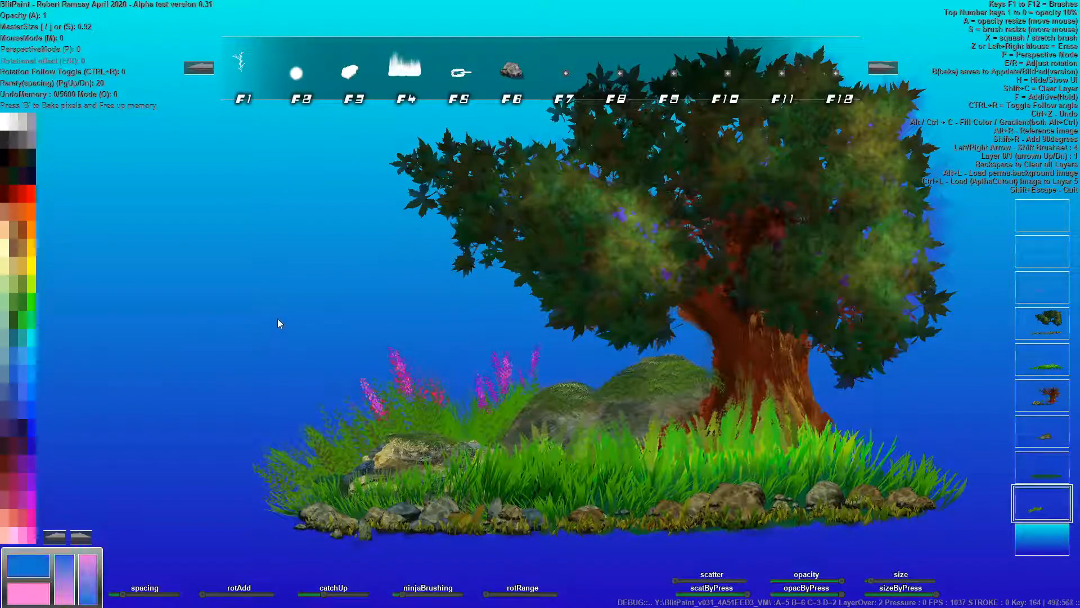
{"action": "left_click", "coordinate": [34, 340]}
{"action": "left_click", "coordinate": [240, 321], "text": "alt"}
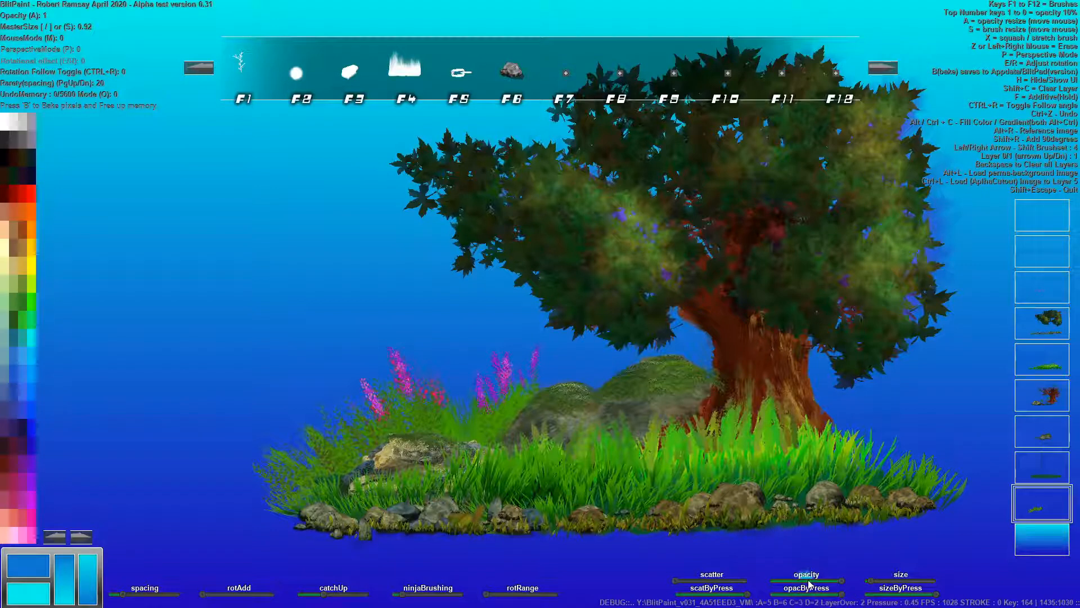
{"action": "key", "text": "a"}
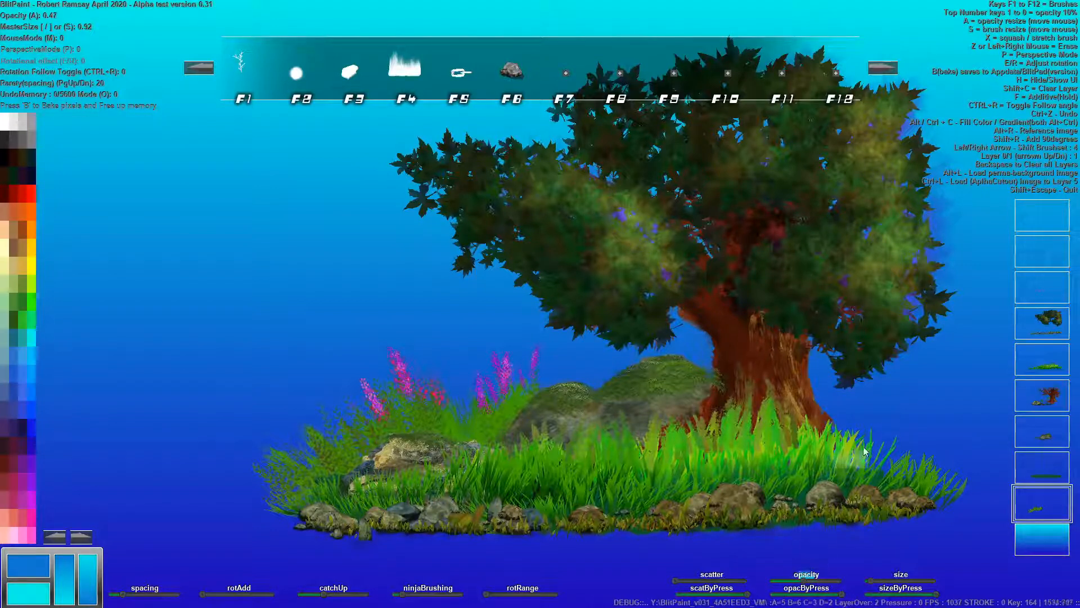
{"action": "left_click", "coordinate": [811, 571]}
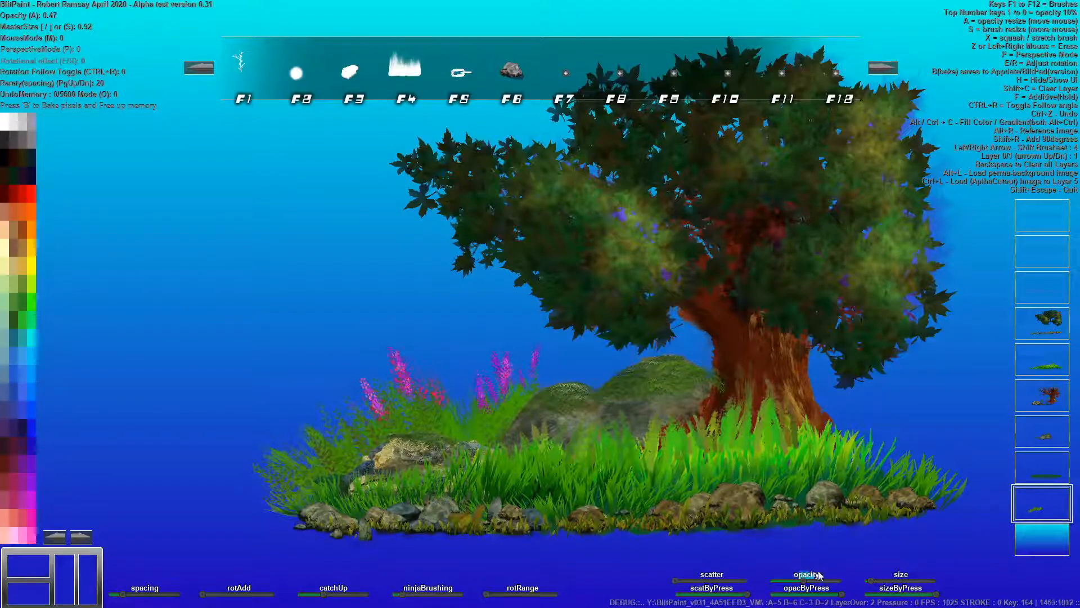
{"action": "left_click", "coordinate": [32, 341]}
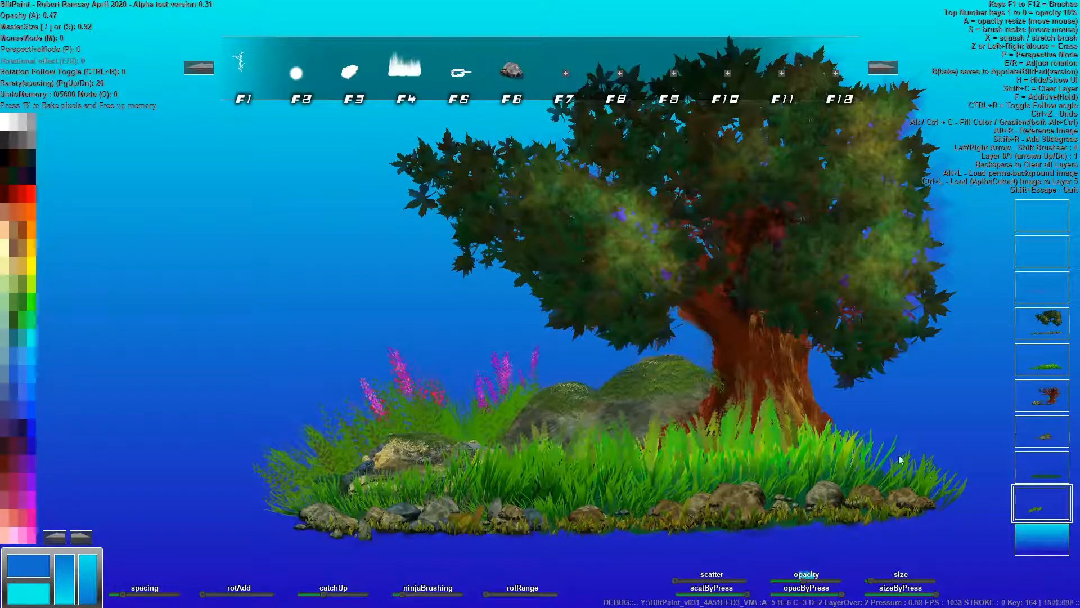
Paint a blue-cyan glow behind the grass, trunk and boulders, enlarging the brush to size 1.83 and 3.70
{"action": "key", "text": "s"}
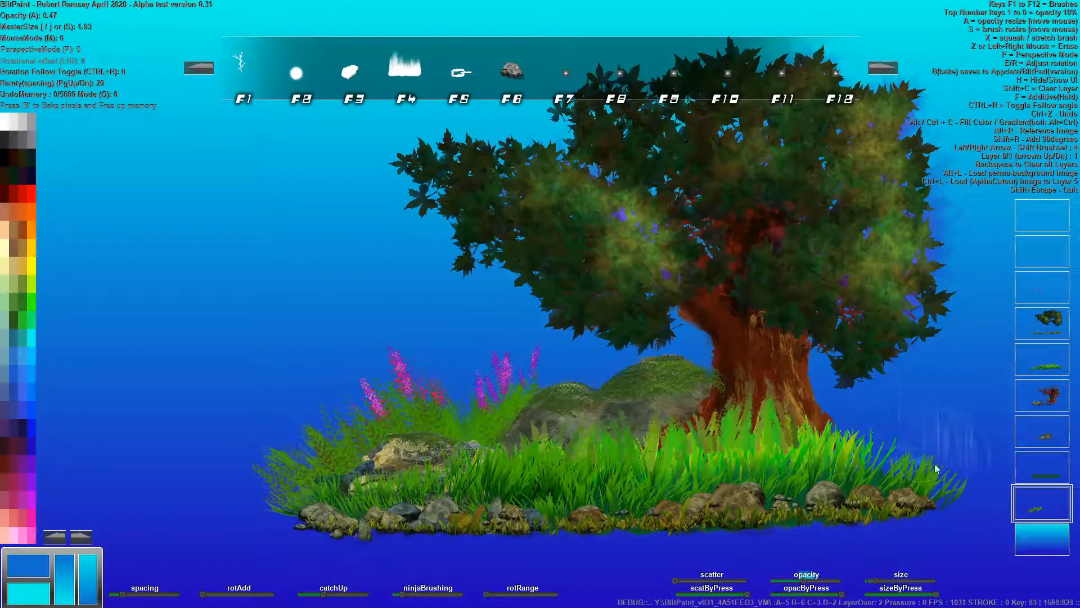
{"action": "mouse_move", "coordinate": [881, 485]}
{"action": "left_mouse_down"}
{"action": "mouse_move", "coordinate": [851, 473]}
{"action": "mouse_move", "coordinate": [946, 464]}
{"action": "mouse_move", "coordinate": [864, 461]}
{"action": "mouse_move", "coordinate": [783, 490]}
{"action": "mouse_move", "coordinate": [974, 494]}
{"action": "mouse_move", "coordinate": [758, 456]}
{"action": "mouse_move", "coordinate": [824, 436]}
{"action": "mouse_move", "coordinate": [831, 405]}
{"action": "mouse_move", "coordinate": [865, 439]}
{"action": "left_mouse_up"}
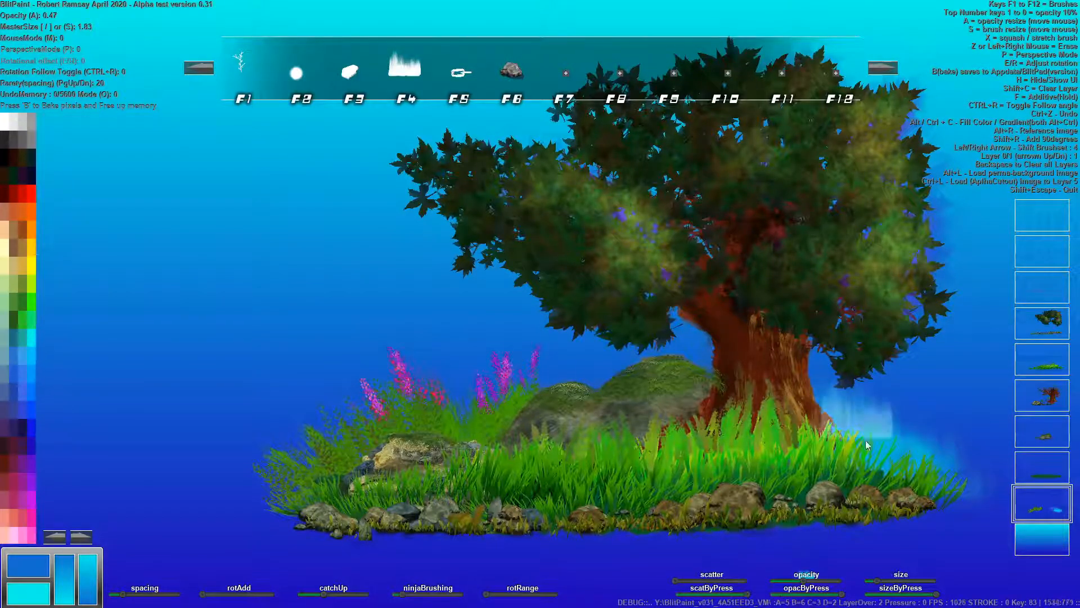
{"action": "key", "text": "s"}
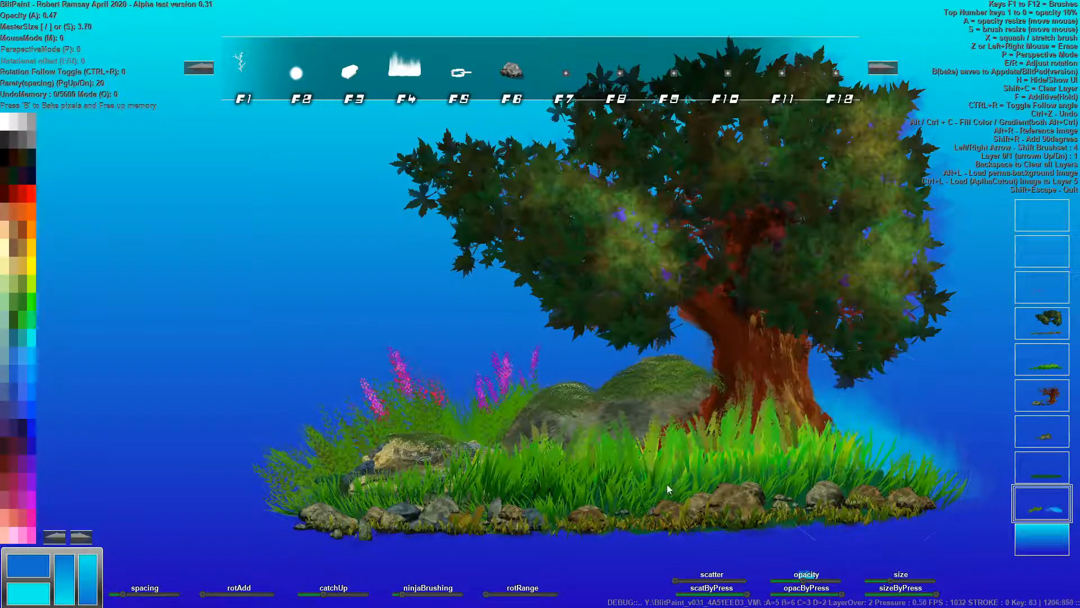
{"action": "mouse_move", "coordinate": [843, 467]}
{"action": "left_mouse_down"}
{"action": "mouse_move", "coordinate": [541, 503]}
{"action": "mouse_move", "coordinate": [779, 499]}
{"action": "mouse_move", "coordinate": [764, 468]}
{"action": "mouse_move", "coordinate": [619, 514]}
{"action": "mouse_move", "coordinate": [855, 478]}
{"action": "mouse_move", "coordinate": [589, 493]}
{"action": "left_mouse_up"}
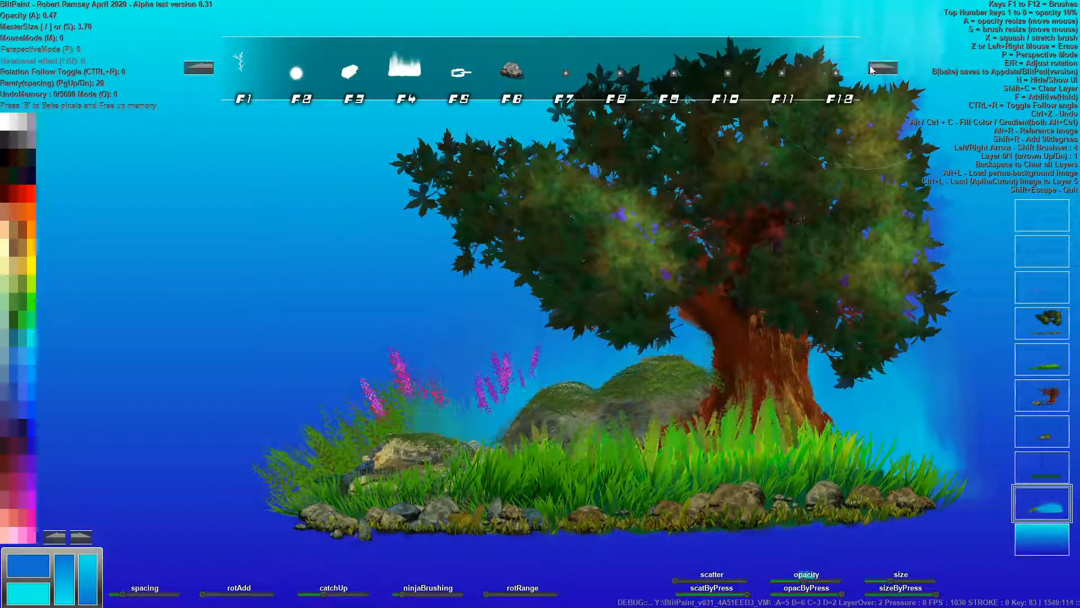
Set up the thin line brush from brushset 2 on layer 7 with opacity 1 and size 1.05
{"action": "left_click", "coordinate": [200, 69]}
{"action": "left_click", "coordinate": [201, 69]}
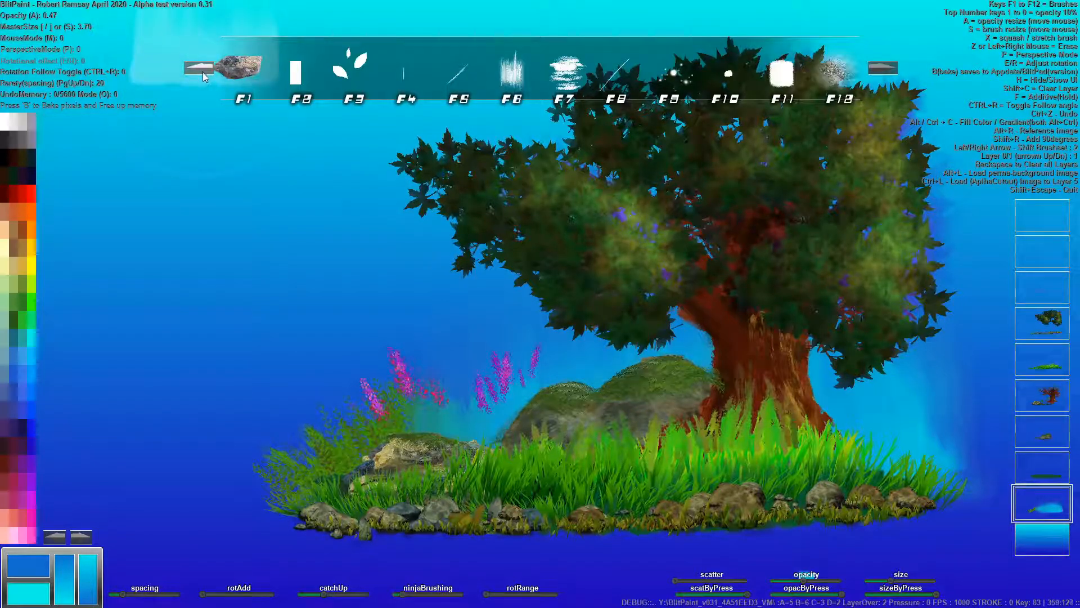
{"action": "key", "text": "0"}
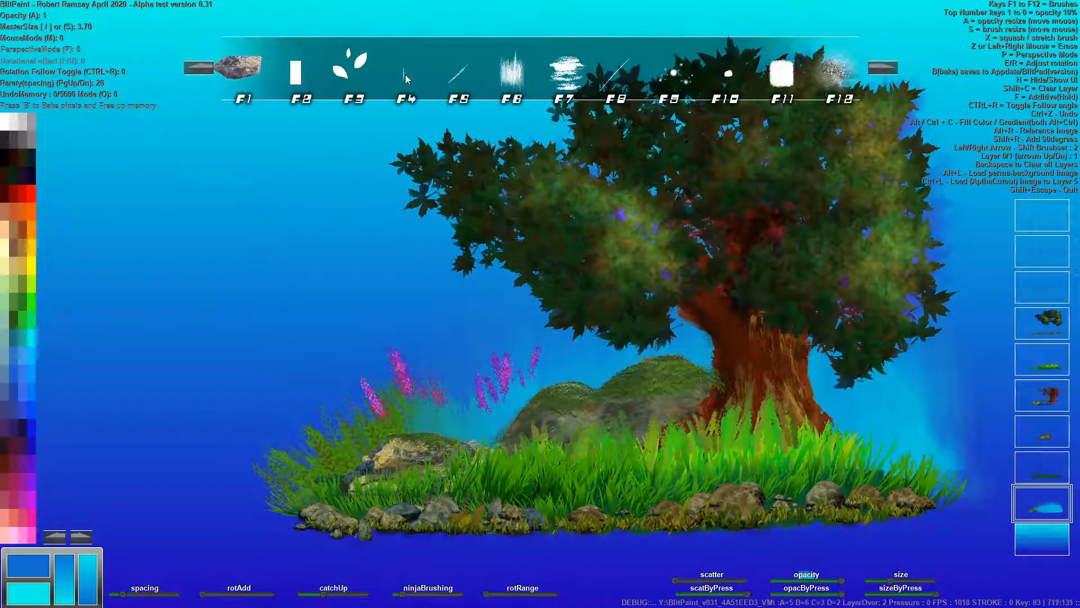
{"action": "key", "text": "s"}
{"action": "key", "text": "s"}
{"action": "key", "text": "Up"}
{"action": "key", "text": "Up"}
{"action": "key", "text": "Up"}
{"action": "key", "text": "Up"}
{"action": "key", "text": "Up"}
{"action": "key", "text": "Up"}
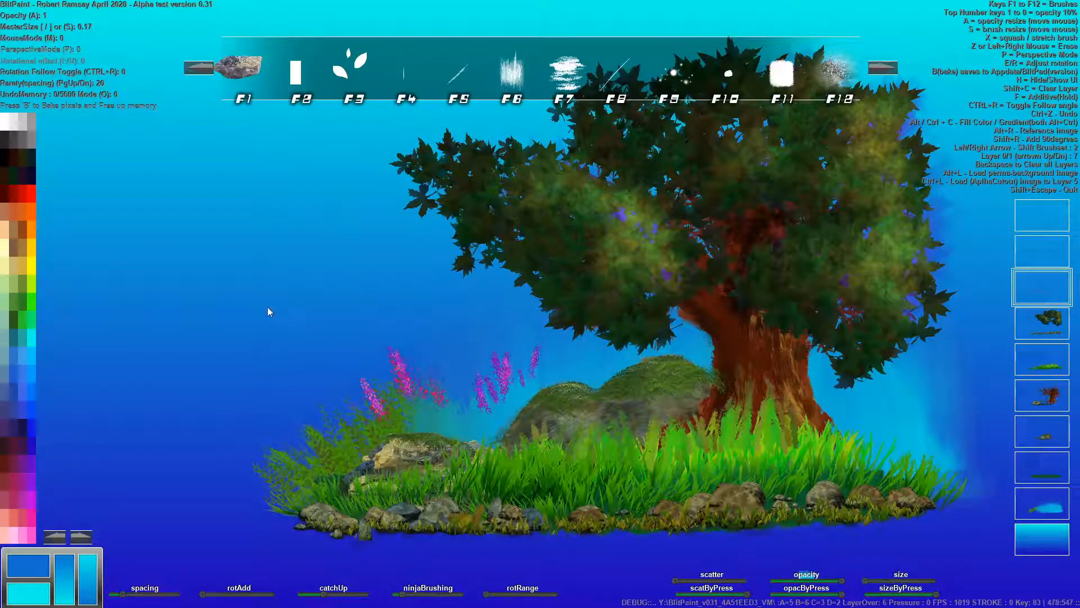
{"action": "key", "text": "s"}
Paint a test stem in the open sky beside the flowers, turning on rotation follow and using dark red and dark green at size 1.95
{"action": "left_click_drag", "start_coordinate": [235, 335], "coordinate": [234, 411]}
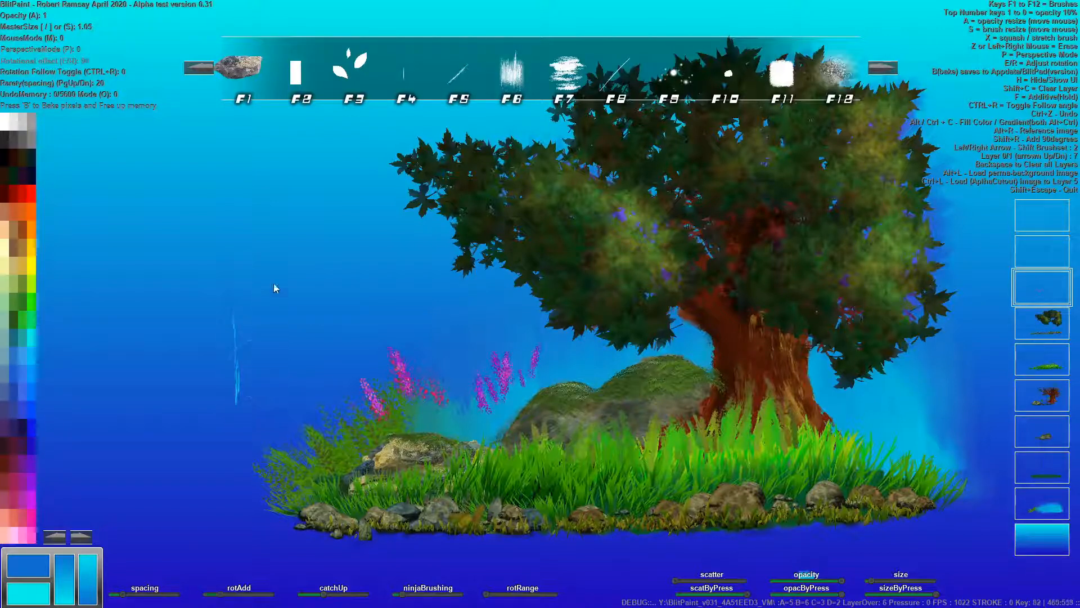
{"action": "key", "text": "ctrl+r"}
{"action": "left_click", "coordinate": [11, 188]}
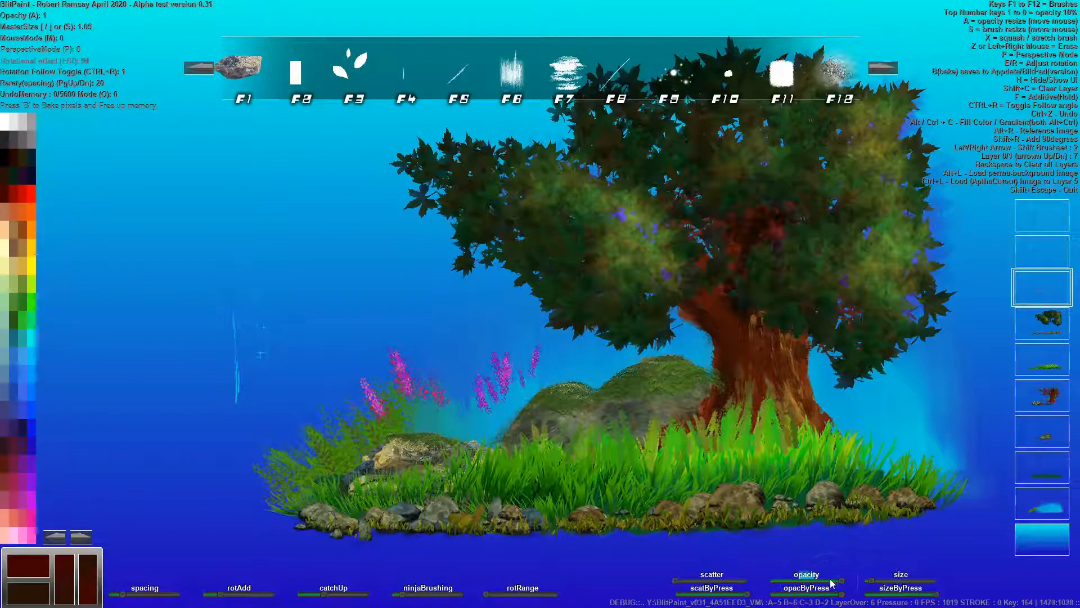
{"action": "left_click_drag", "start_coordinate": [879, 580], "coordinate": [886, 581]}
{"action": "mouse_move", "coordinate": [235, 375]}
{"action": "left_mouse_down"}
{"action": "mouse_move", "coordinate": [219, 261]}
{"action": "mouse_move", "coordinate": [236, 411]}
{"action": "mouse_move", "coordinate": [215, 253]}
{"action": "mouse_move", "coordinate": [229, 407]}
{"action": "left_mouse_up"}
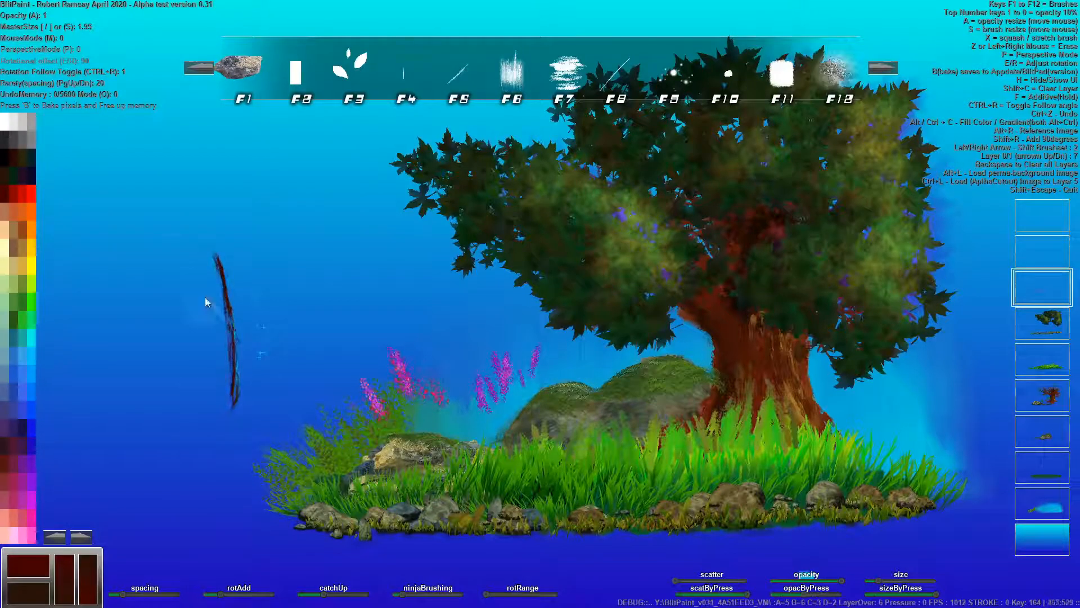
{"action": "left_click", "coordinate": [17, 308]}
{"action": "left_click", "coordinate": [23, 298]}
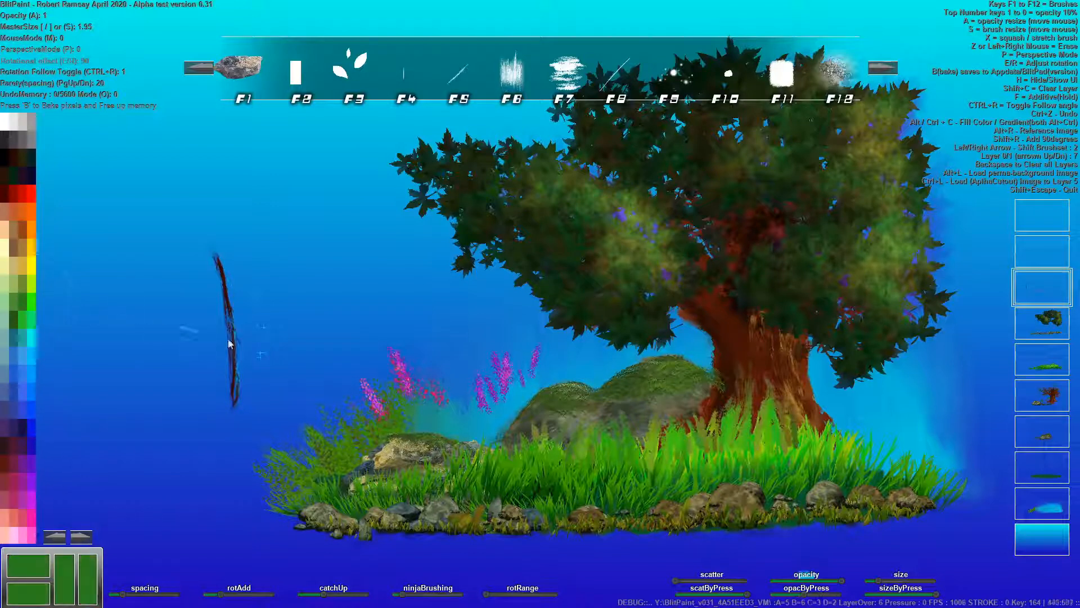
{"action": "left_click", "coordinate": [22, 321]}
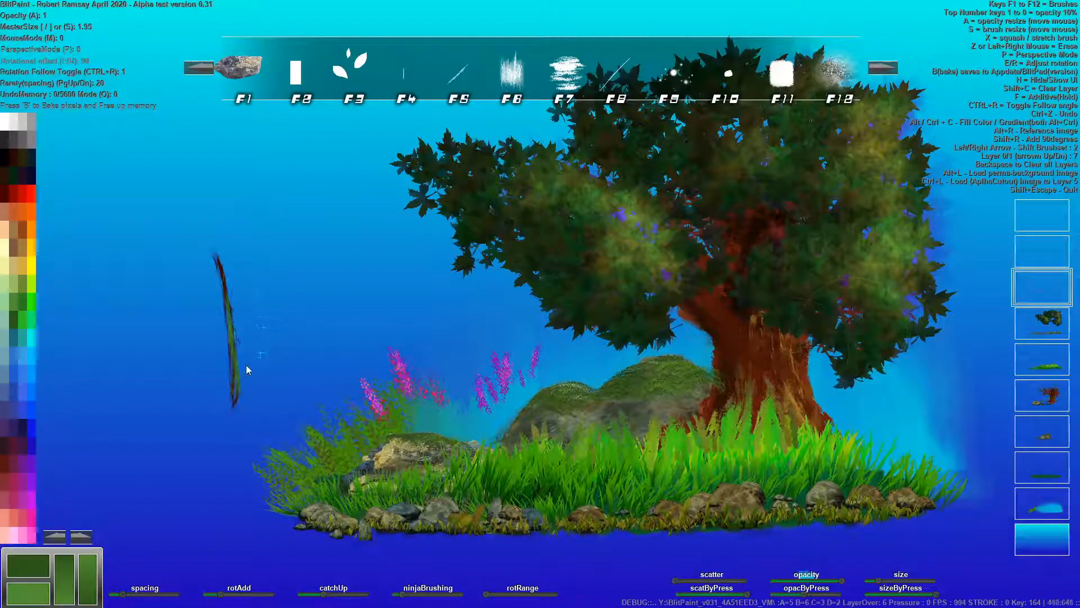
Erase the test stem strokes from the open sky
{"action": "key", "text": "z"}
{"action": "left_click_drag", "start_coordinate": [239, 398], "coordinate": [232, 402]}
{"action": "left_click_drag", "start_coordinate": [239, 367], "coordinate": [235, 301]}
{"action": "left_click_drag", "start_coordinate": [228, 374], "coordinate": [226, 254]}
{"action": "left_click_drag", "start_coordinate": [231, 321], "coordinate": [226, 361]}
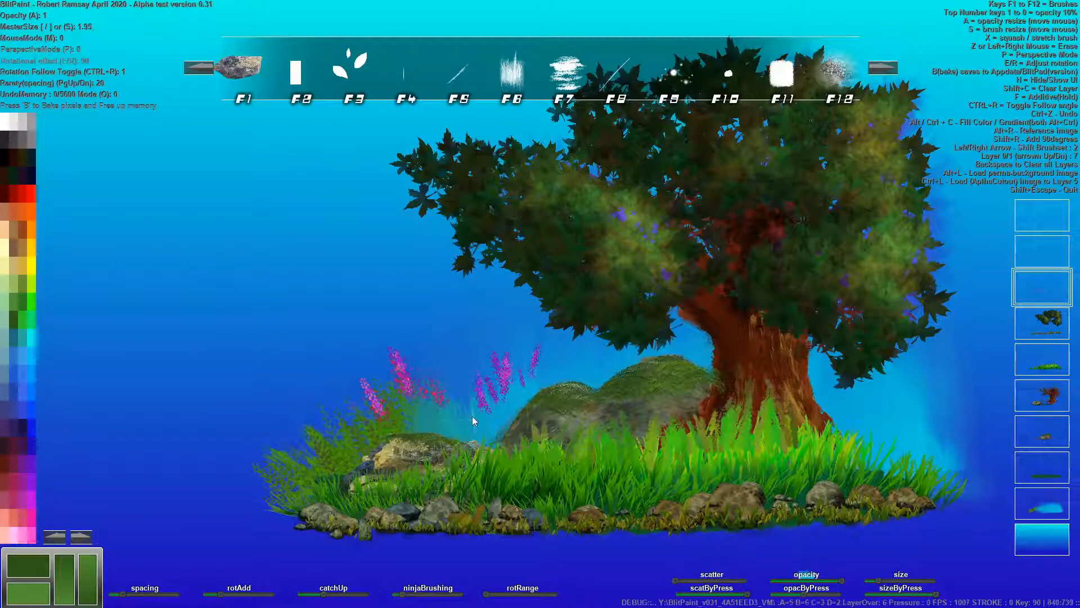
At brush size 1.45, paint thin dark green stems beneath the purple and pink flower spikes behind the rocks
{"action": "key", "text": "bracketleft"}
{"action": "left_click_drag", "start_coordinate": [489, 443], "coordinate": [488, 414]}
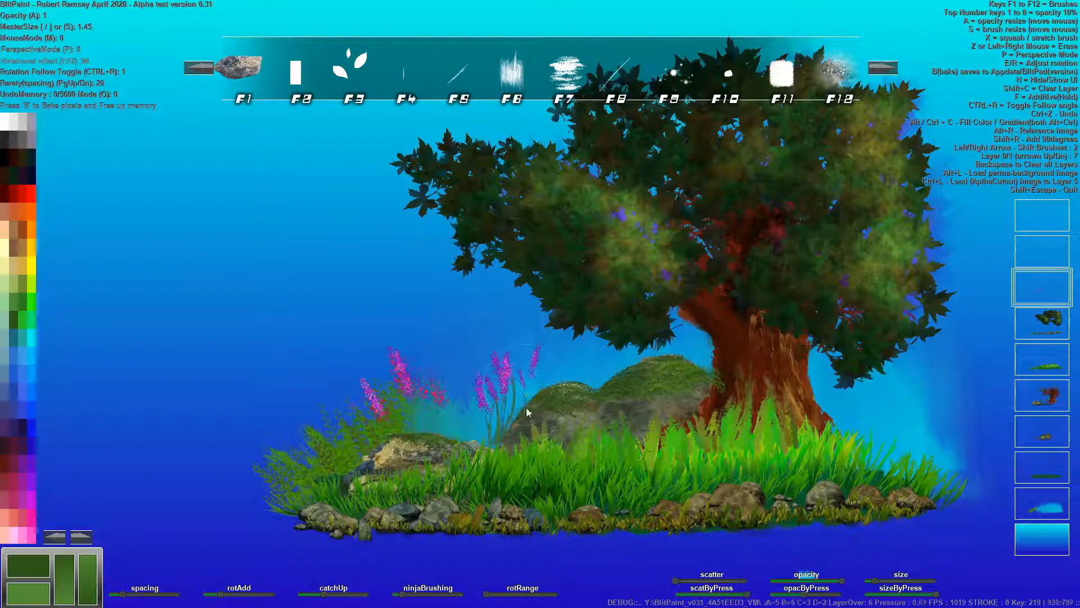
{"action": "mouse_move", "coordinate": [443, 406]}
{"action": "left_mouse_down"}
{"action": "mouse_move", "coordinate": [452, 432]}
{"action": "mouse_move", "coordinate": [433, 430]}
{"action": "left_mouse_up"}
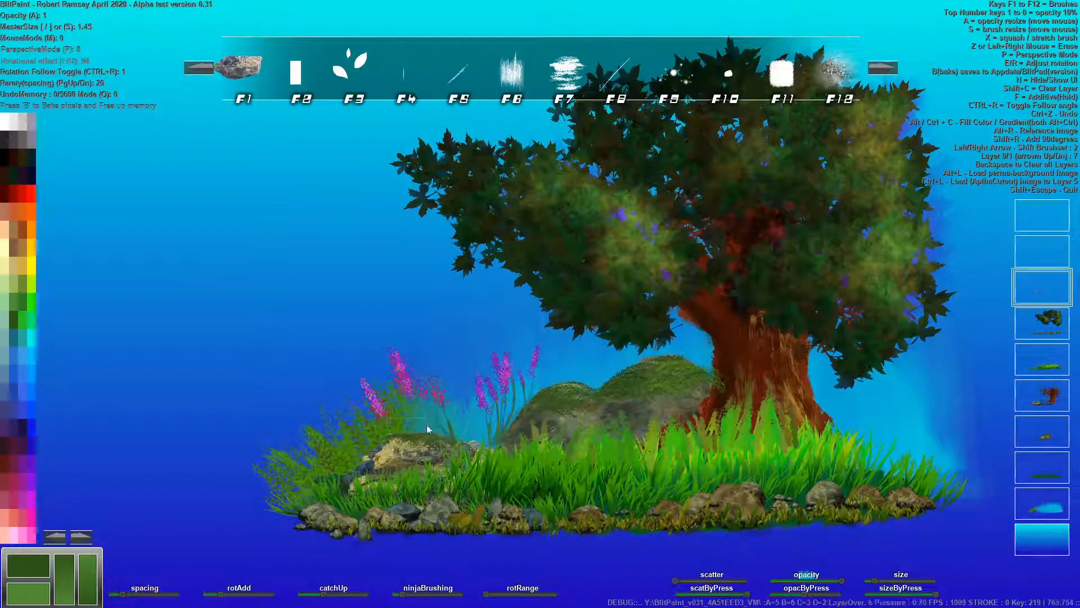
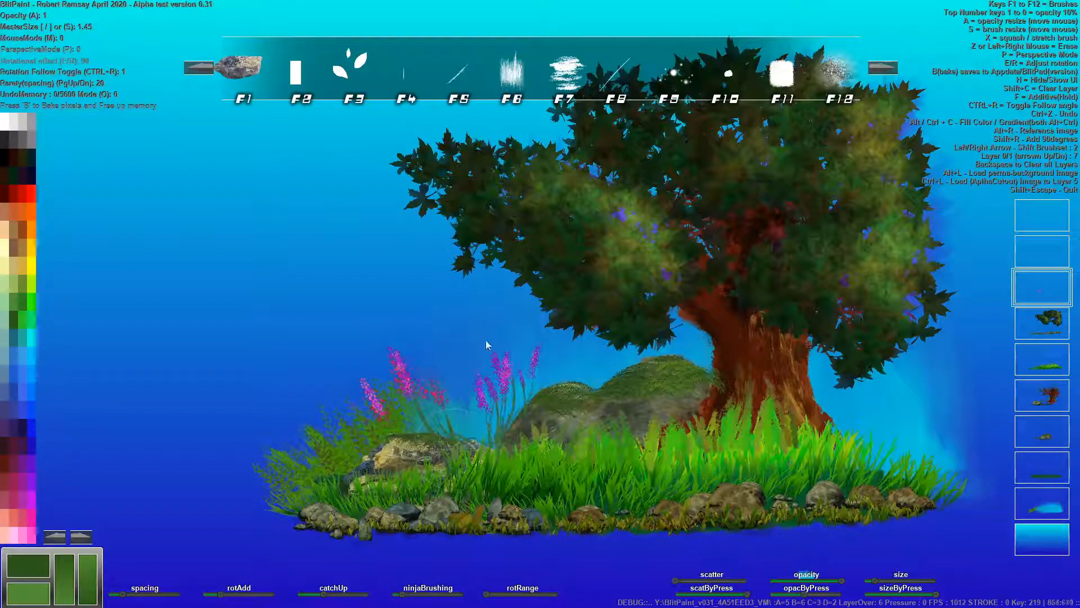
Look through the brushsets, choose the domed mushroom cap brush from brushset 1, and enlarge it
{"action": "left_click", "coordinate": [882, 68]}
{"action": "left_click", "coordinate": [882, 69]}
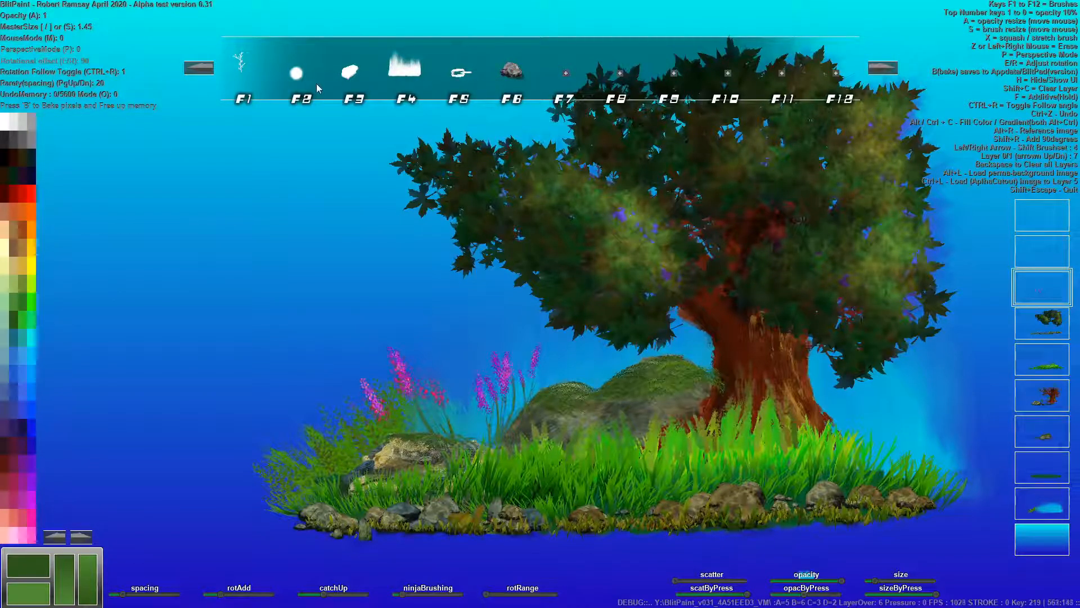
{"action": "left_click", "coordinate": [204, 70]}
{"action": "left_click", "coordinate": [195, 74]}
{"action": "left_click", "coordinate": [201, 71]}
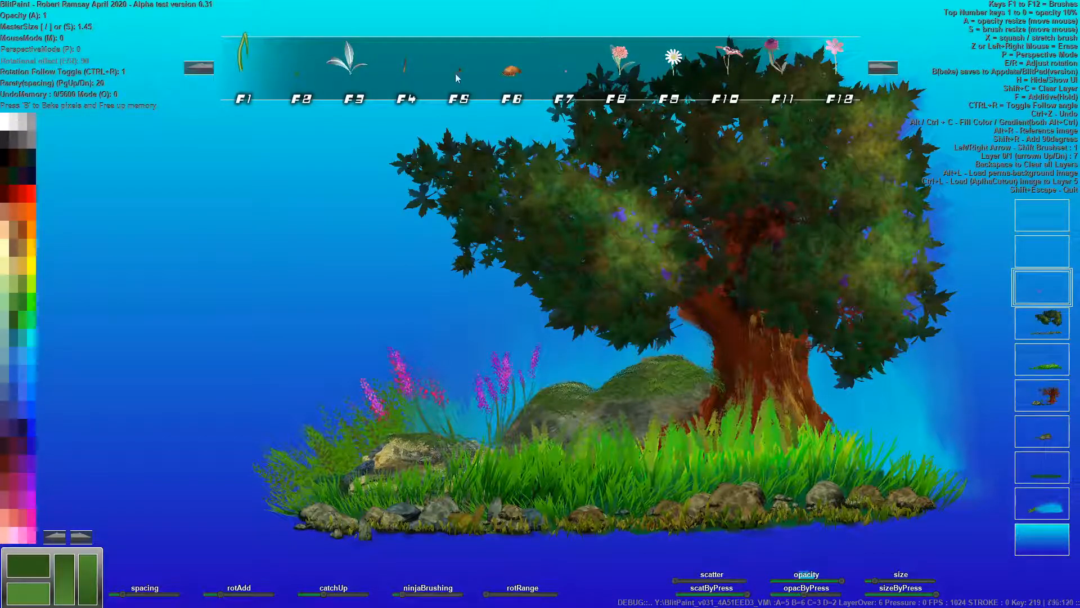
{"action": "key", "text": "s"}
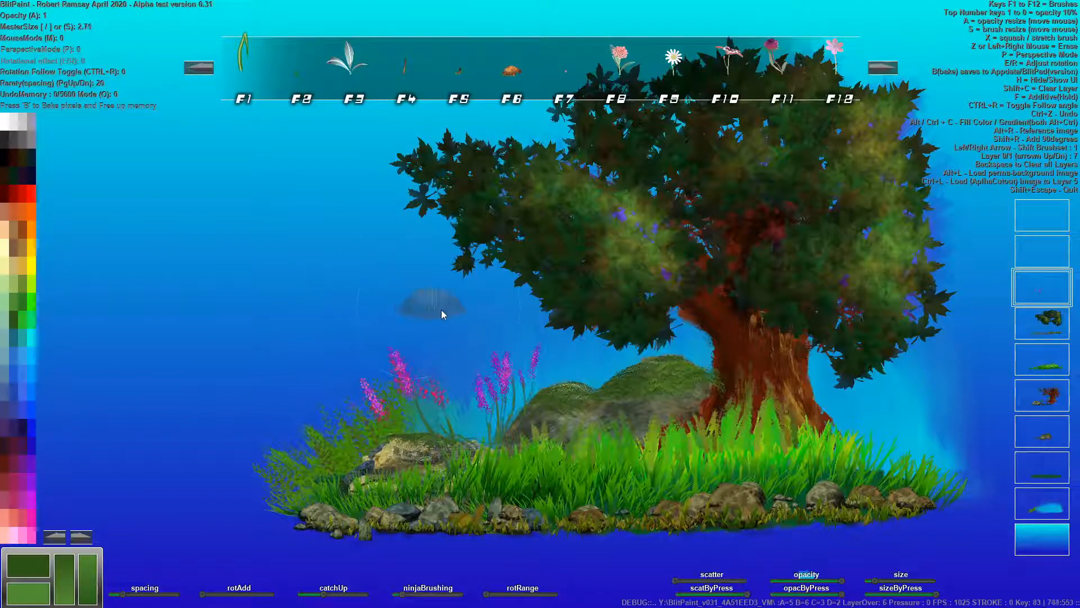
Switch to layer 8, choose pale cream and white, rotate the cap brush to about 35, and set its size to 2.32
{"action": "left_click", "coordinate": [1042, 251]}
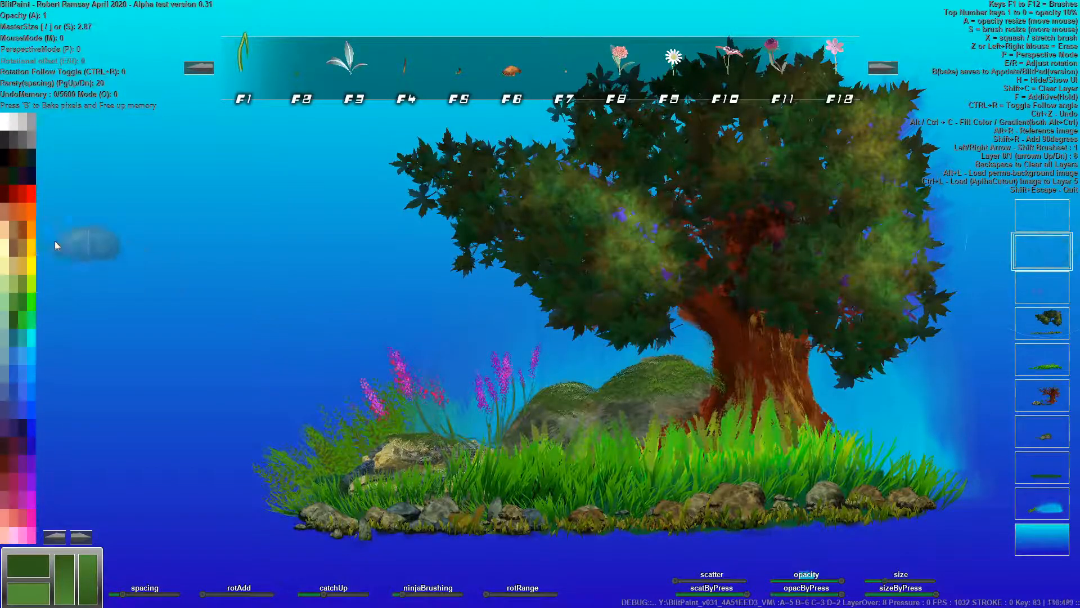
{"action": "left_click", "coordinate": [7, 269]}
{"action": "left_click", "coordinate": [7, 253]}
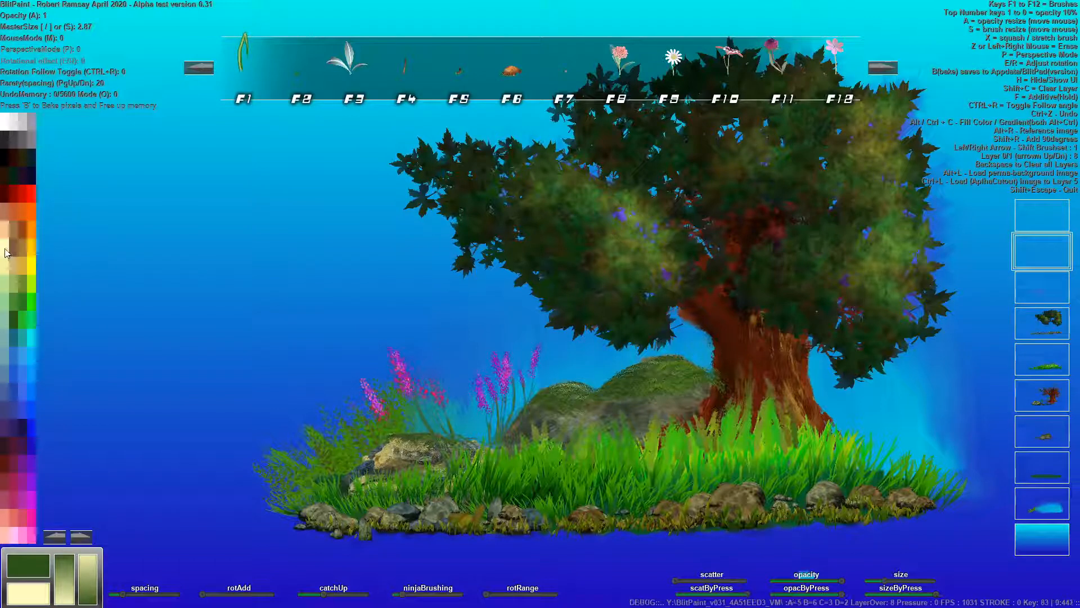
{"action": "left_click", "coordinate": [7, 253]}
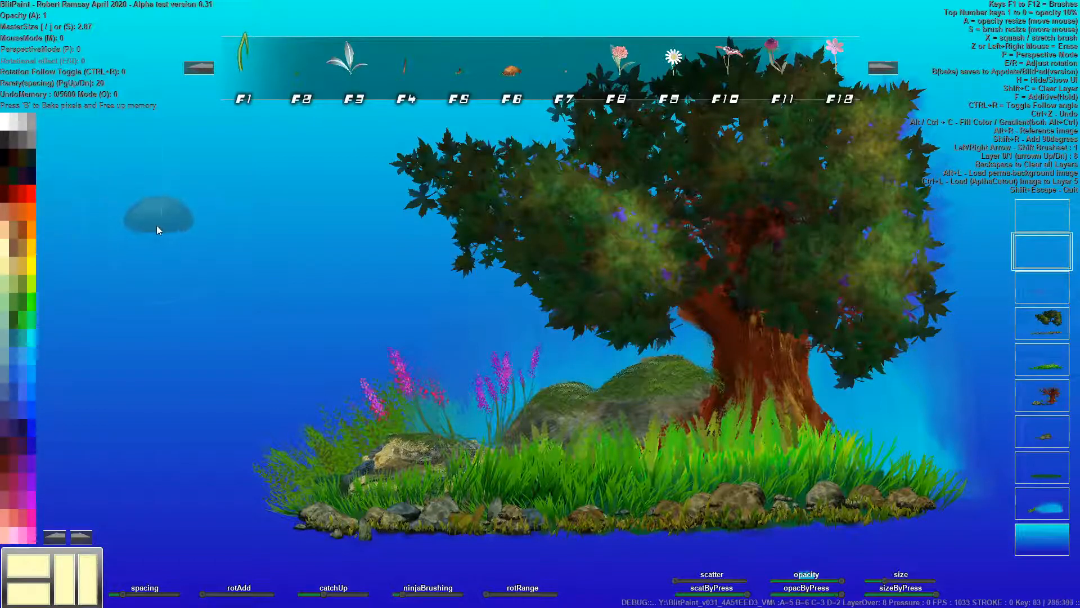
{"action": "left_click", "coordinate": [7, 120]}
{"action": "key", "text": "s"}
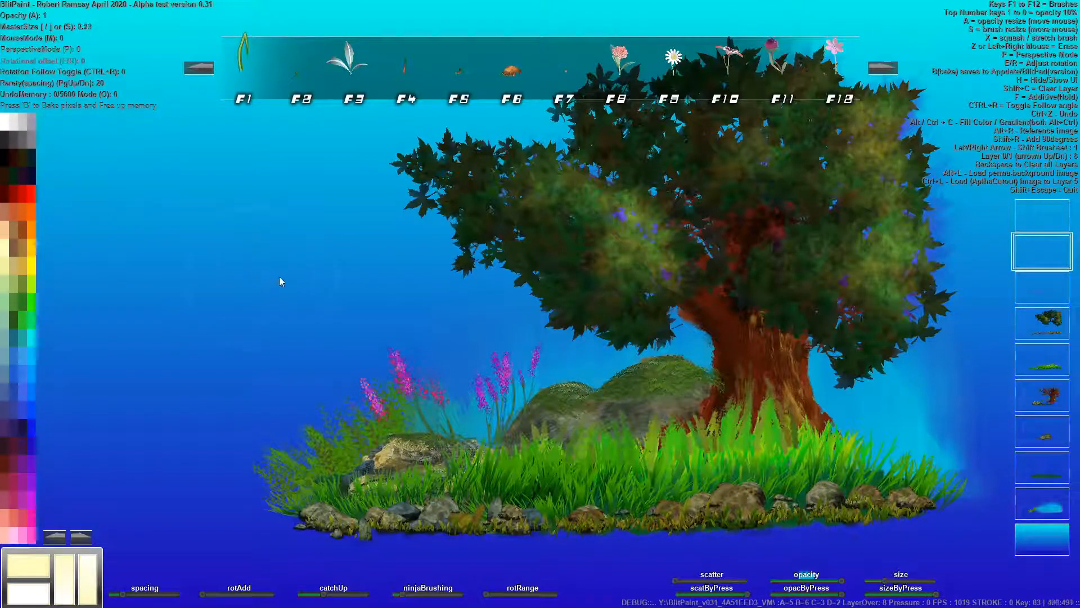
{"action": "key", "text": "e"}
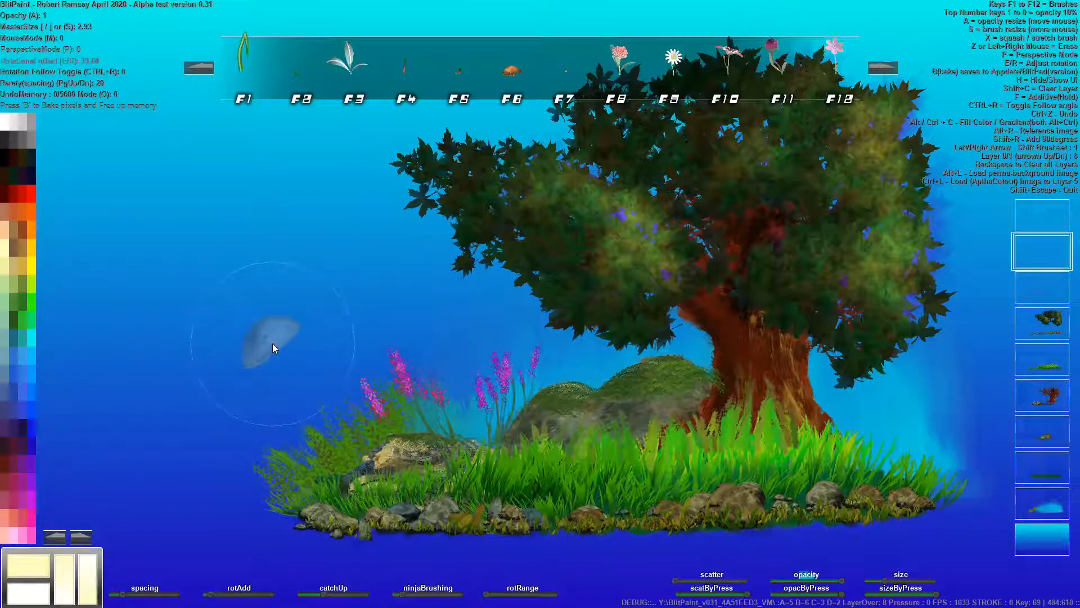
{"action": "key", "text": "s"}
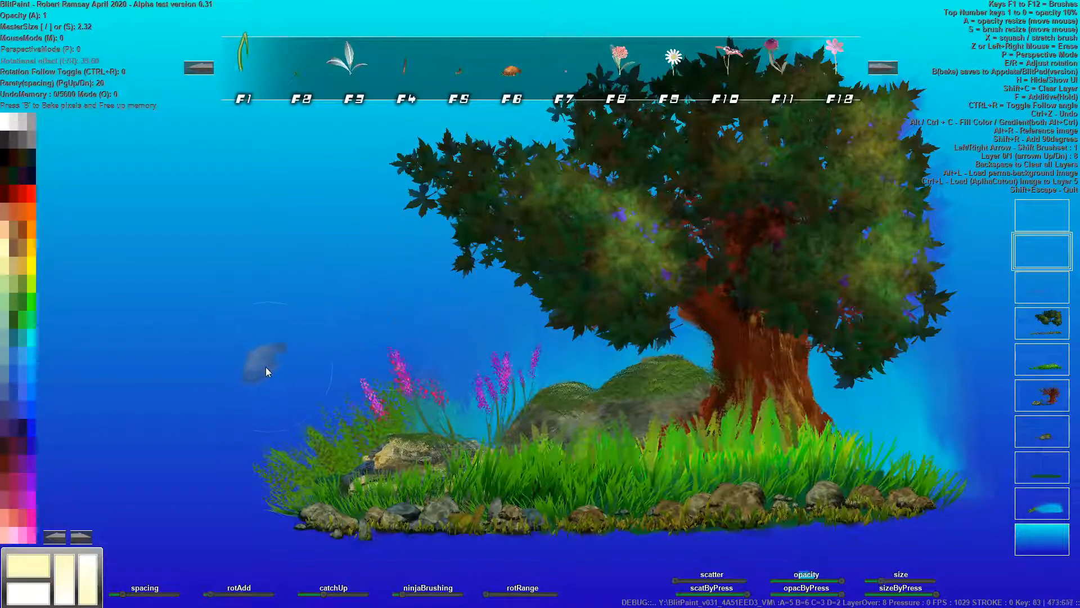
Try the cap brush nearly unrotated at size 3.43 by stamping large mushroom caps in the sky, then undo the stamps
{"action": "key", "text": "r"}
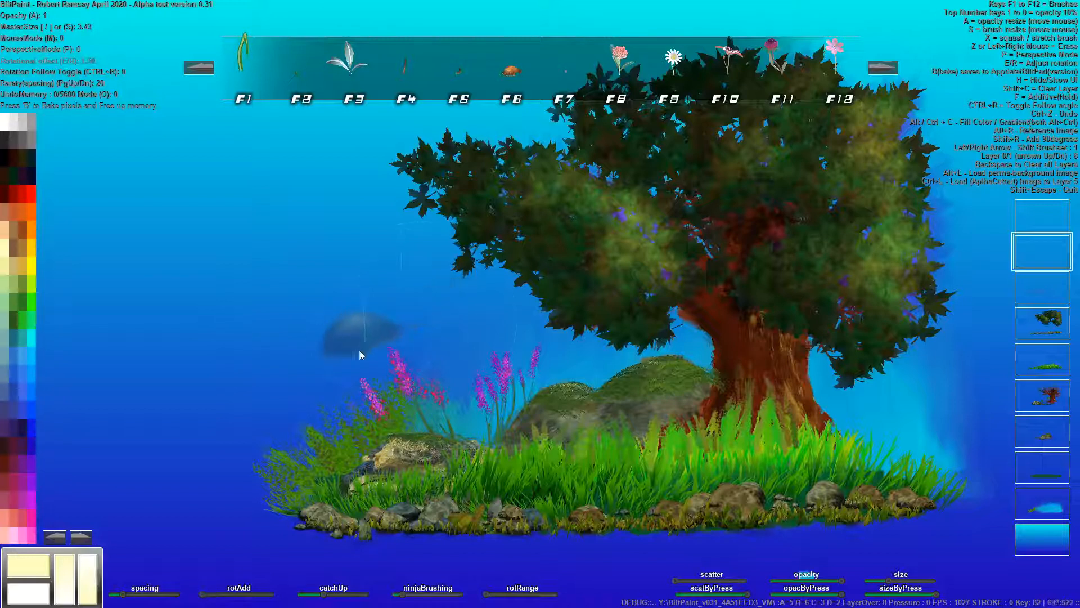
{"action": "left_click", "coordinate": [302, 388]}
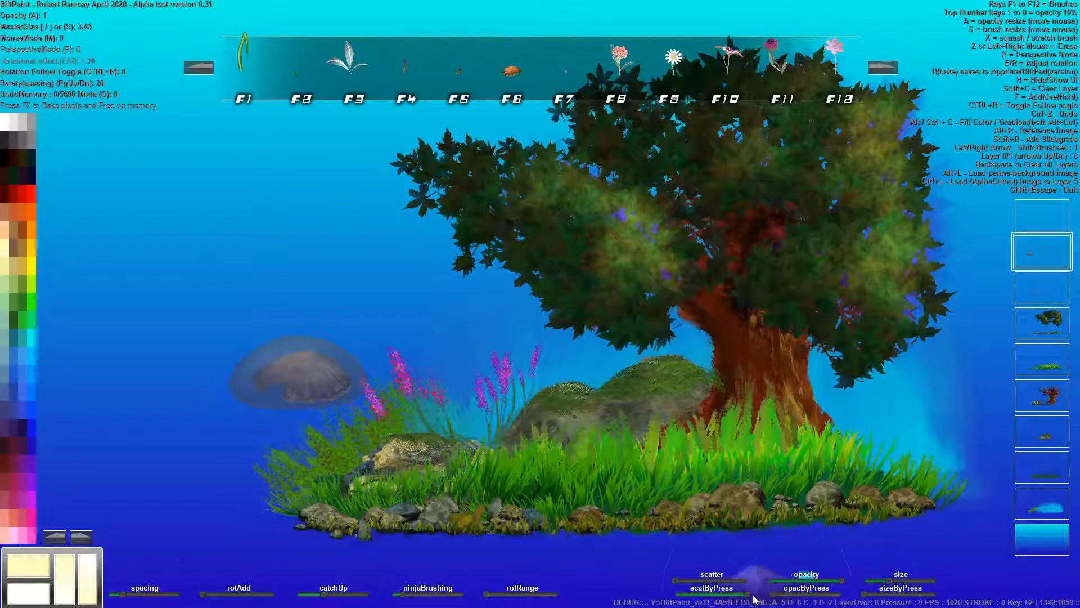
{"action": "left_click", "coordinate": [293, 376]}
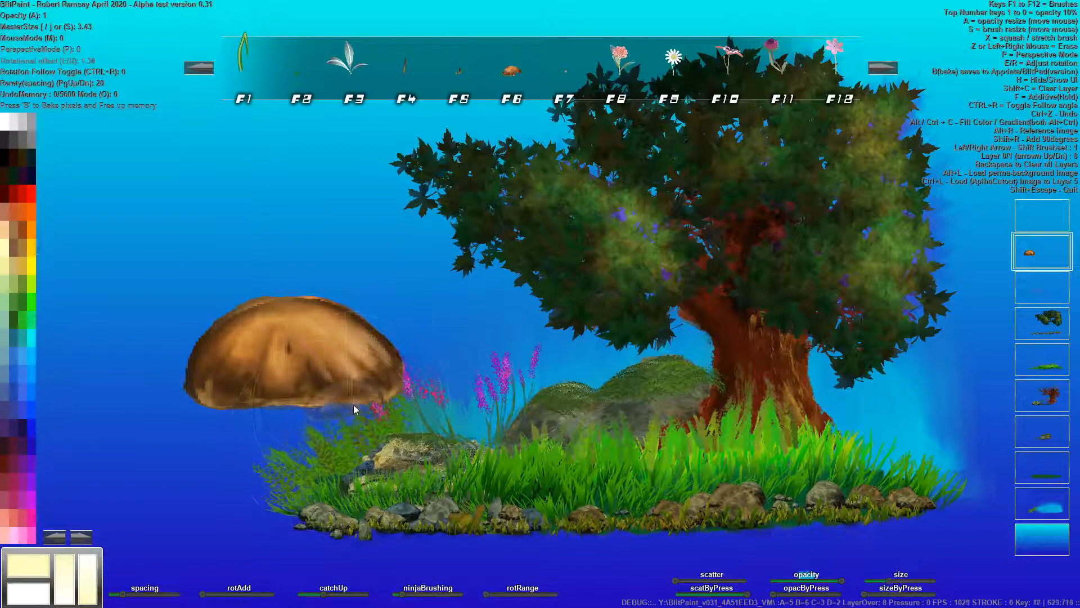
{"action": "key", "text": "ctrl+z"}
{"action": "left_click", "coordinate": [314, 368]}
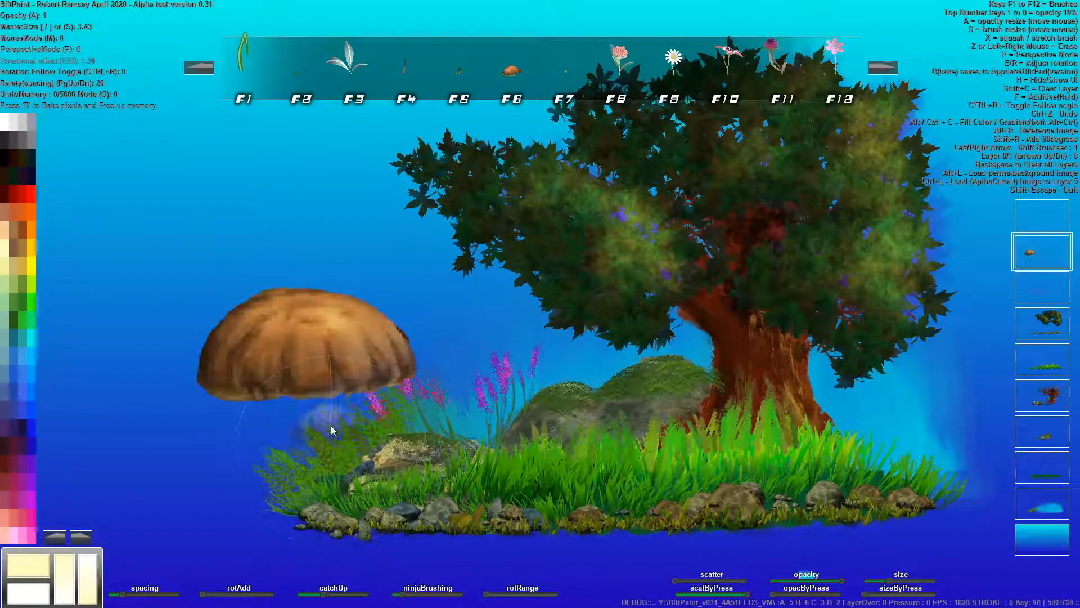
{"action": "key", "text": "ctrl+z"}
Reduce the cap brush to size 2.53, squash it into a flatter shape, and clear the test cap from layer 8
{"action": "key", "text": "bracketleft"}
{"action": "key", "text": "bracketleft"}
{"action": "key", "text": "bracketleft"}
{"action": "key", "text": "bracketleft"}
{"action": "left_click", "coordinate": [302, 391]}
{"action": "key", "text": "x"}
{"action": "key", "text": "shift+c"}
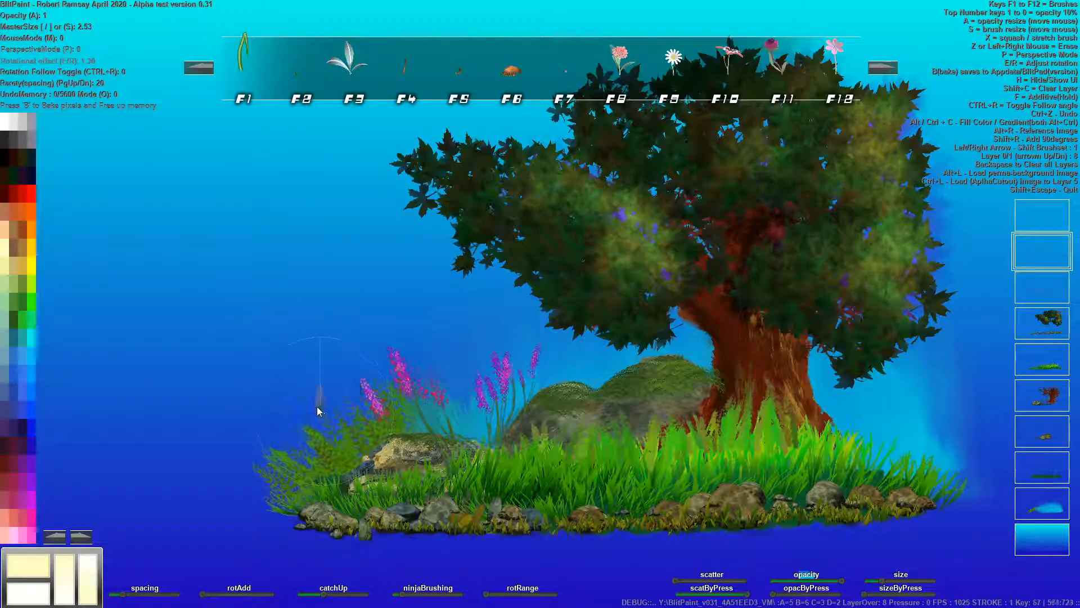
{"action": "key", "text": "x"}
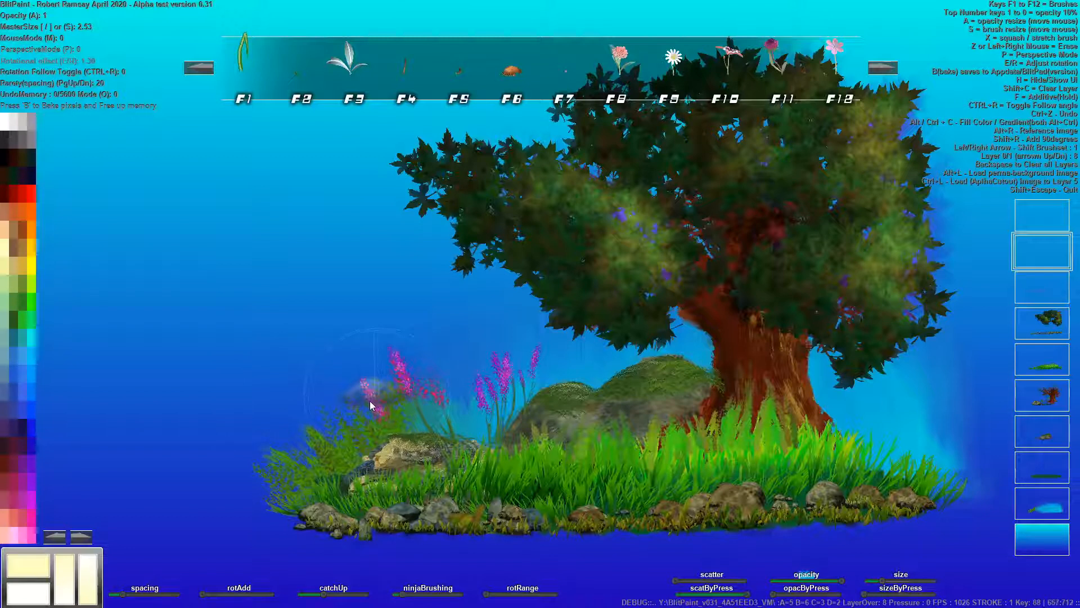
Stamp test caps beside the island's pink flowers, tilt the cap brush diagonally, and clear layer 8
{"action": "mouse_move", "coordinate": [367, 407]}
{"action": "left_mouse_down"}
{"action": "mouse_move", "coordinate": [313, 421]}
{"action": "mouse_move", "coordinate": [329, 457]}
{"action": "left_mouse_up"}
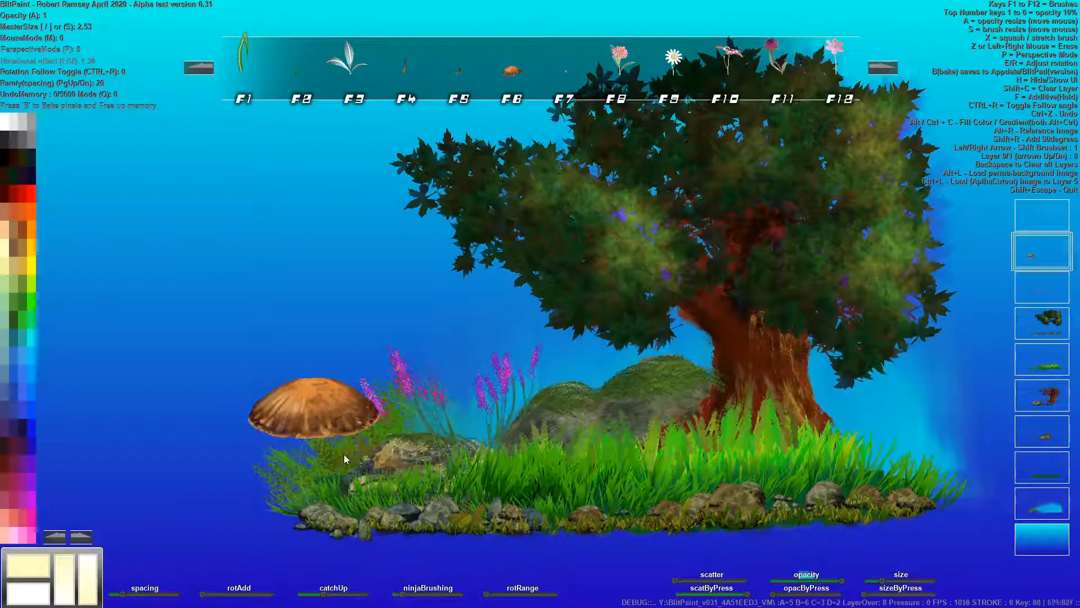
{"action": "left_click_drag", "start_coordinate": [292, 459], "coordinate": [274, 464]}
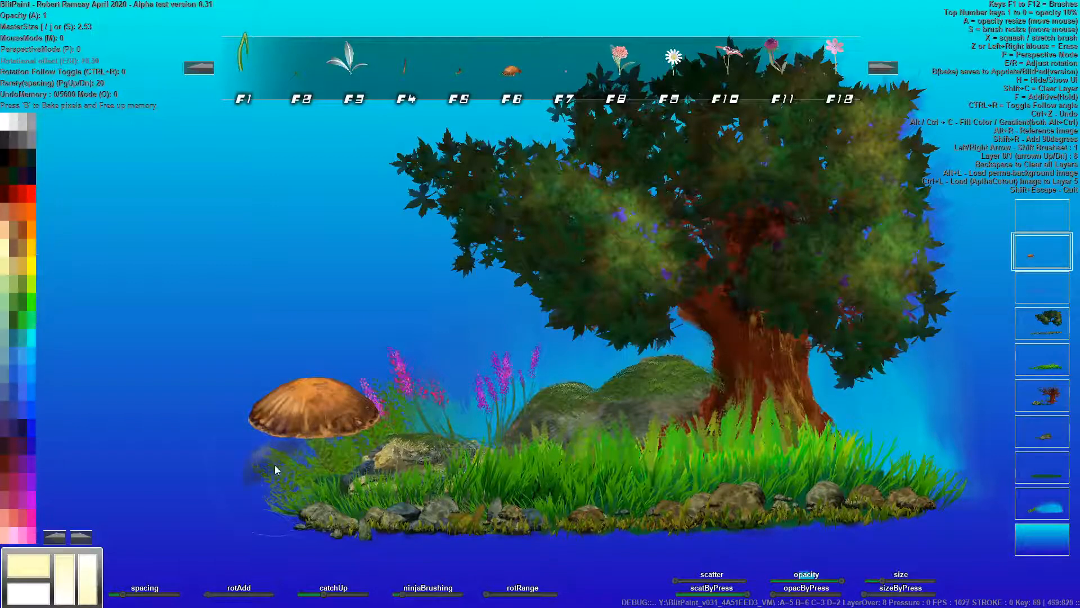
{"action": "left_click", "coordinate": [270, 465]}
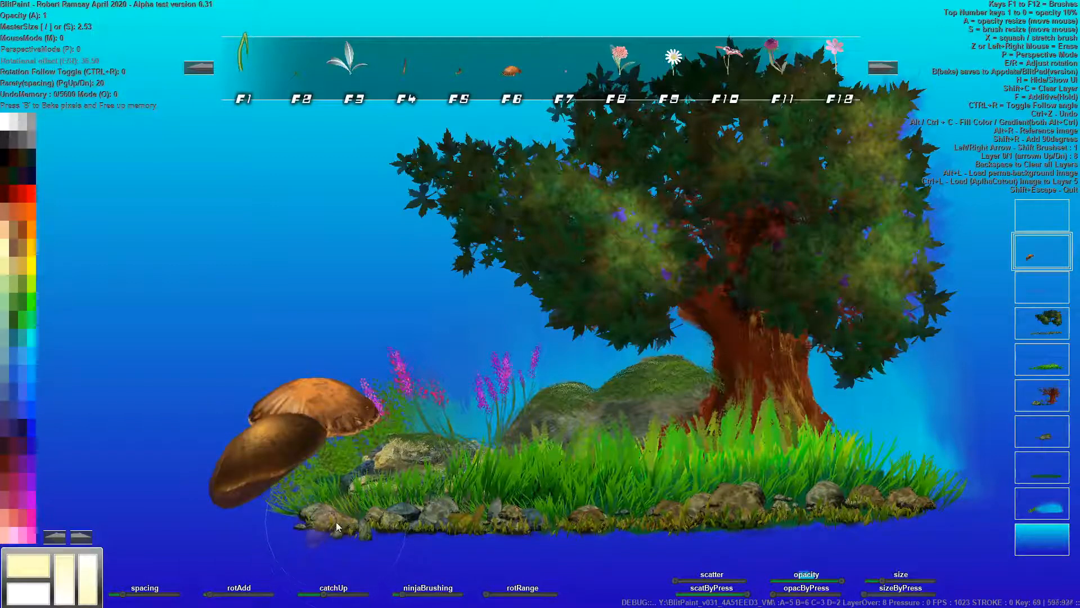
{"action": "key", "text": "shift+c"}
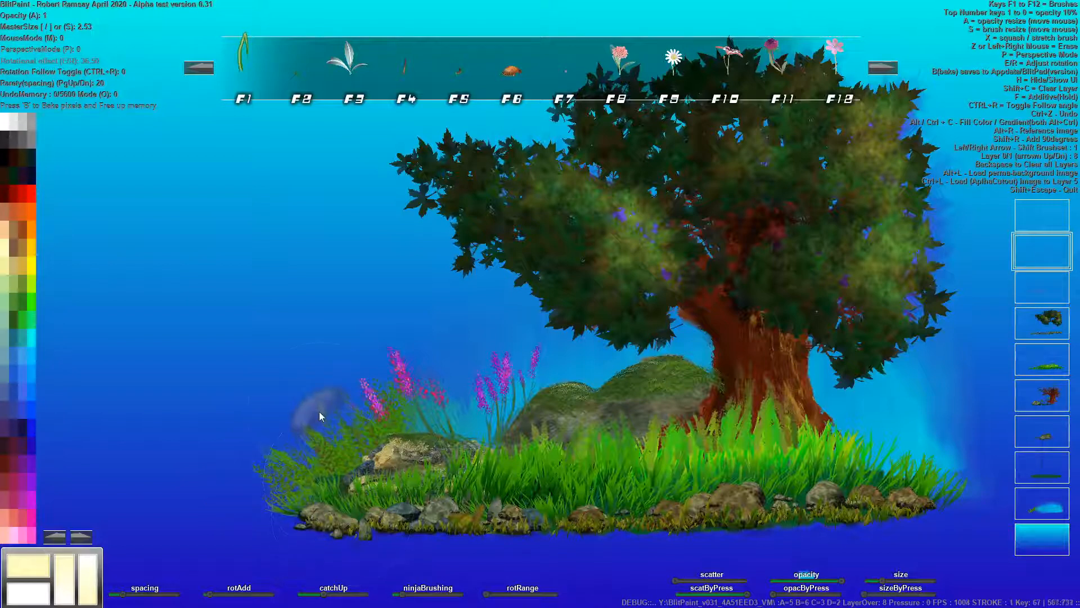
{"action": "left_click", "coordinate": [318, 407]}
{"action": "key", "text": "shift+c"}
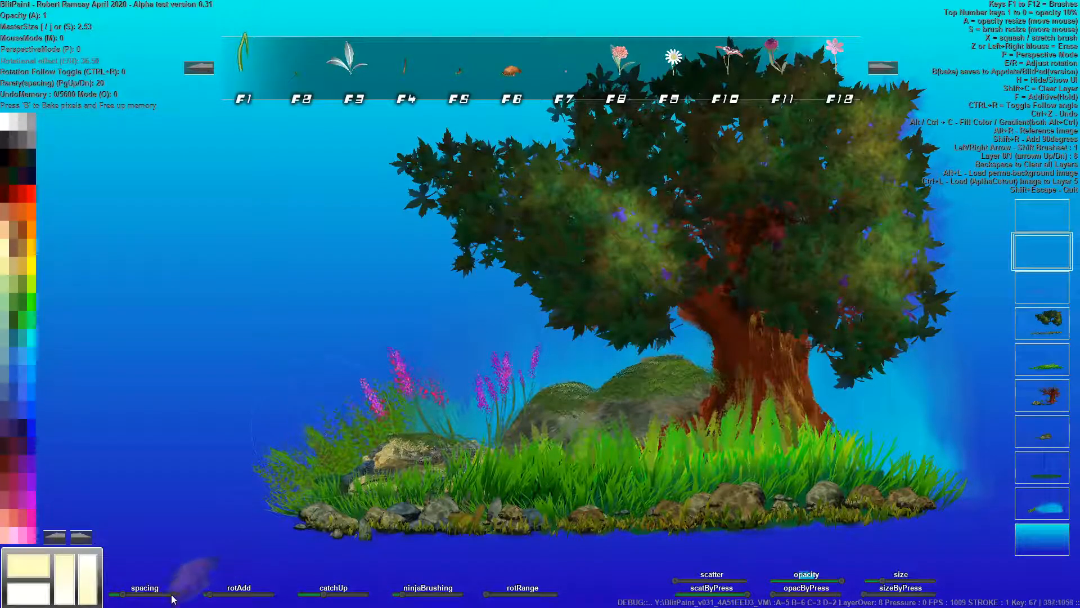
With spacing at 100, clear the test caps and stamp tilted brown and whitish caps, overlapping, beside the island's ferns
{"action": "left_click", "coordinate": [330, 423]}
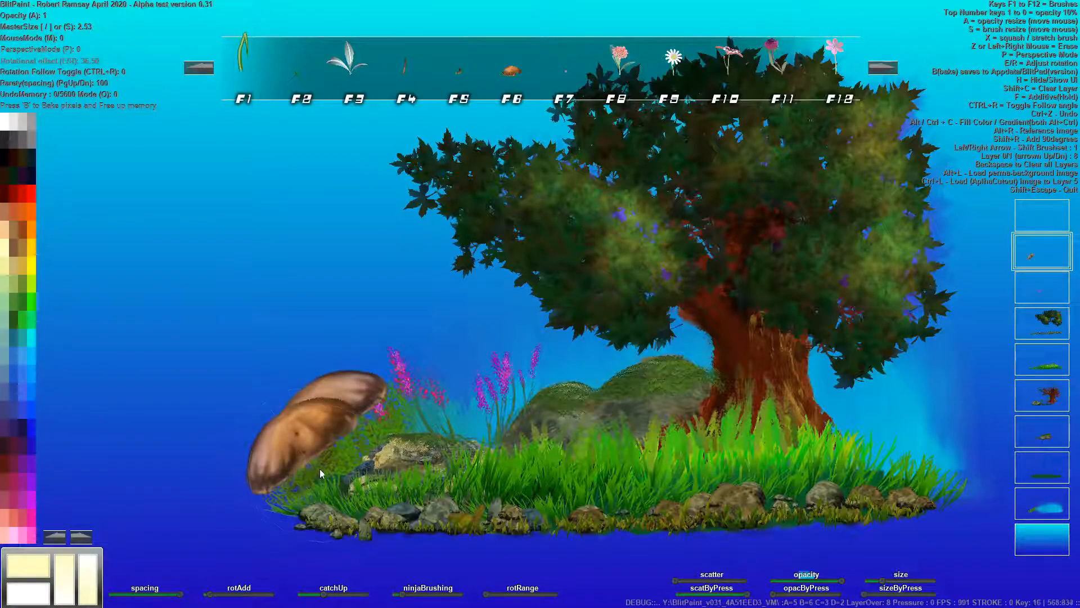
{"action": "key", "text": "shift+c"}
{"action": "left_click", "coordinate": [326, 432]}
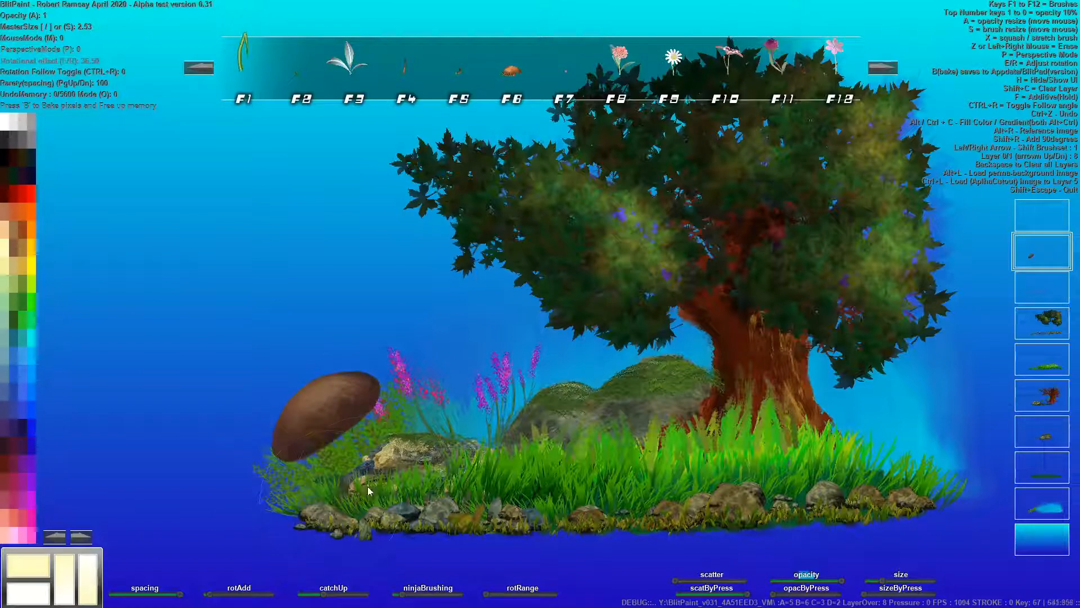
{"action": "left_click", "coordinate": [316, 465]}
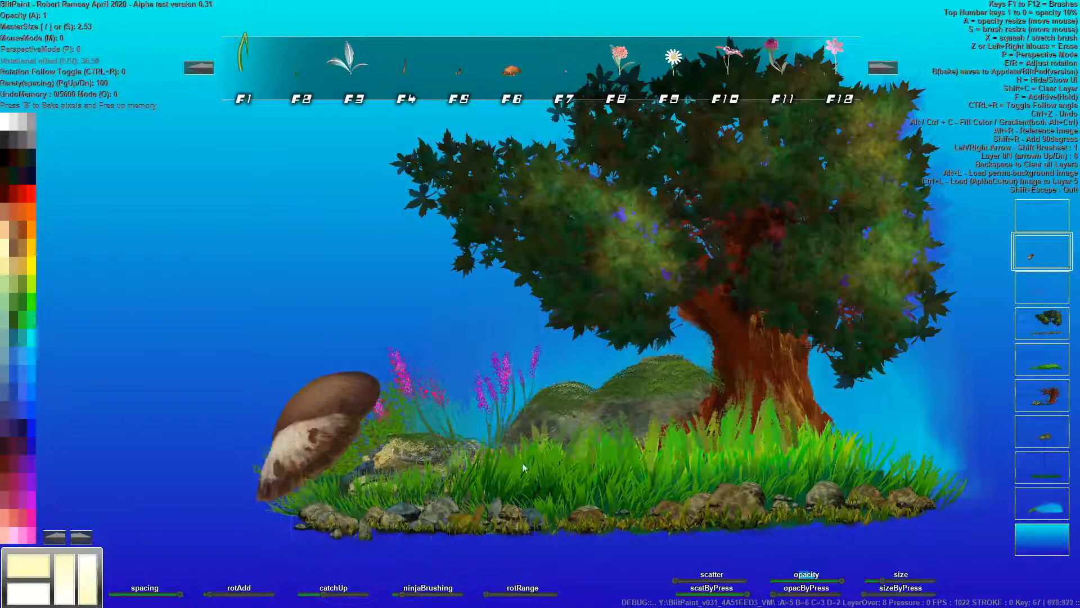
Tilt the cap brush the opposite way and stamp a light brown cap above the grass on the tree's far side
{"action": "left_click", "coordinate": [854, 469]}
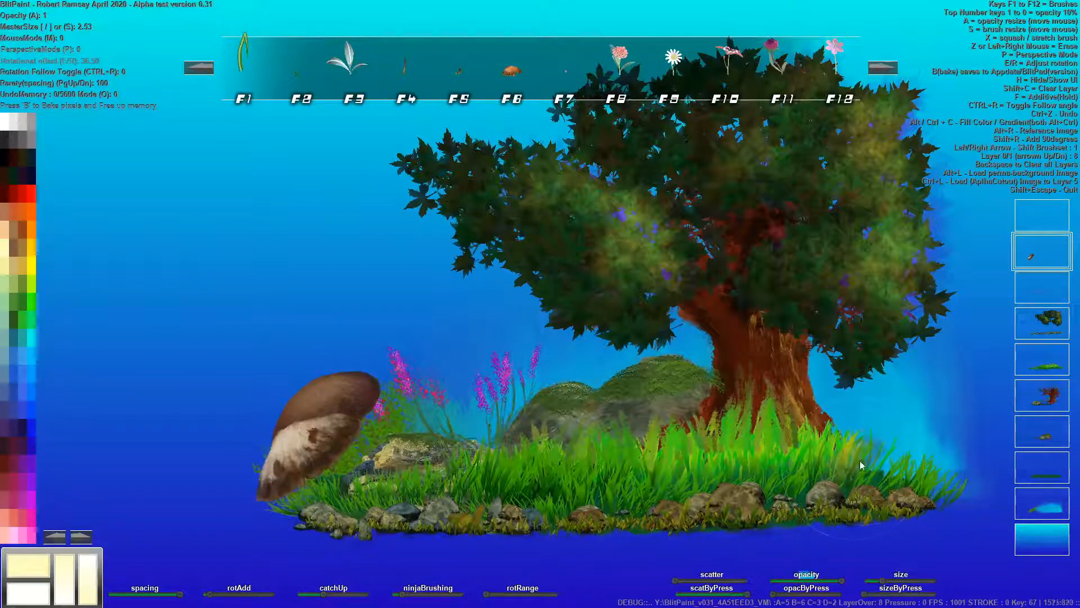
{"action": "key", "text": "r"}
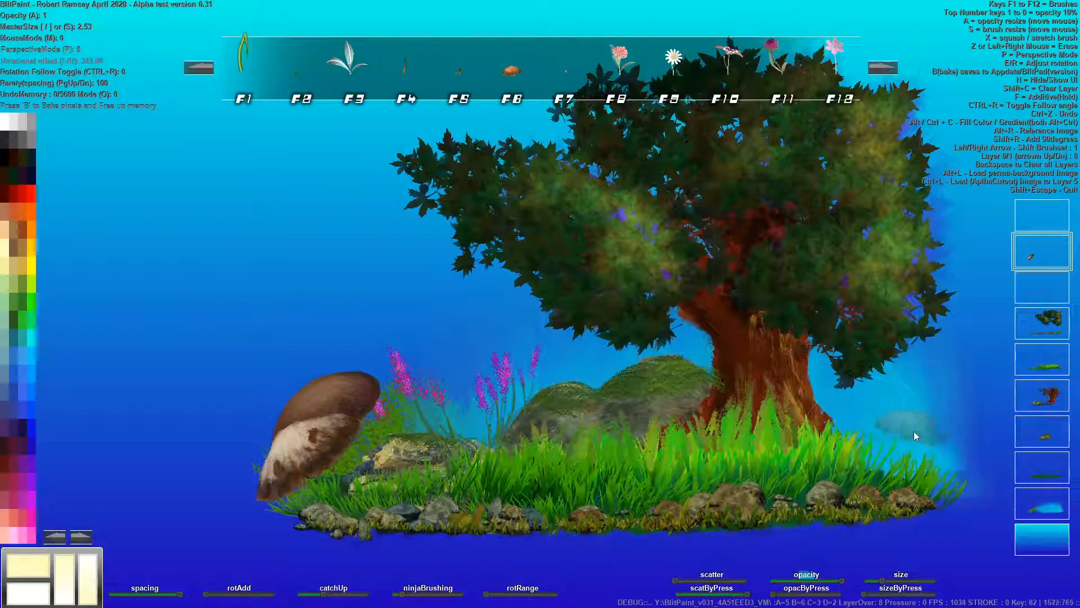
{"action": "left_click", "coordinate": [928, 429]}
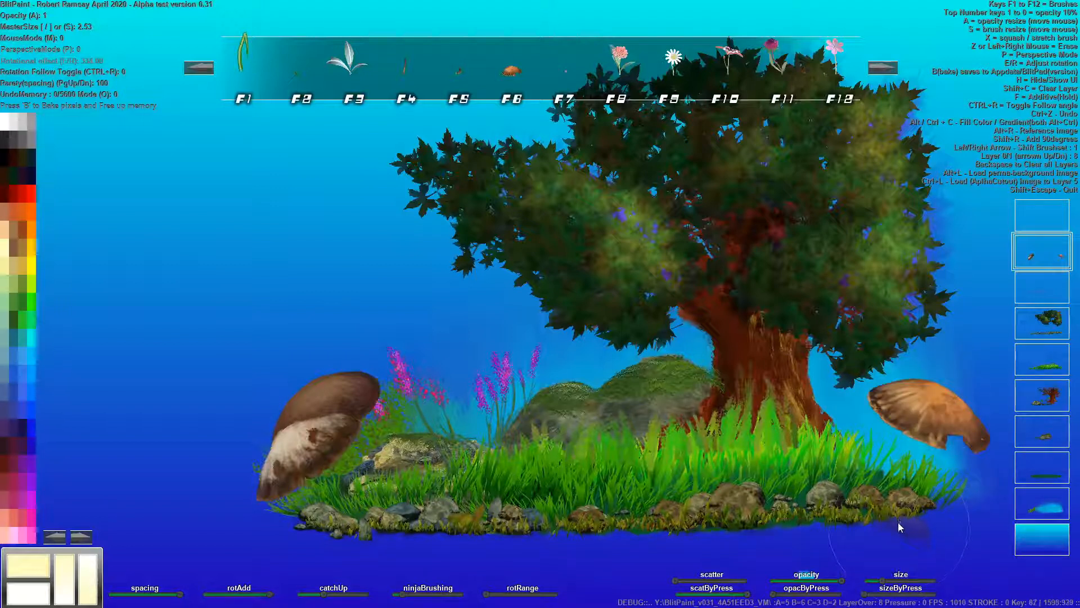
Switch to layer 7, choose the brown mushroom stem brush, and rotate it to about 344
{"action": "left_click", "coordinate": [1042, 288]}
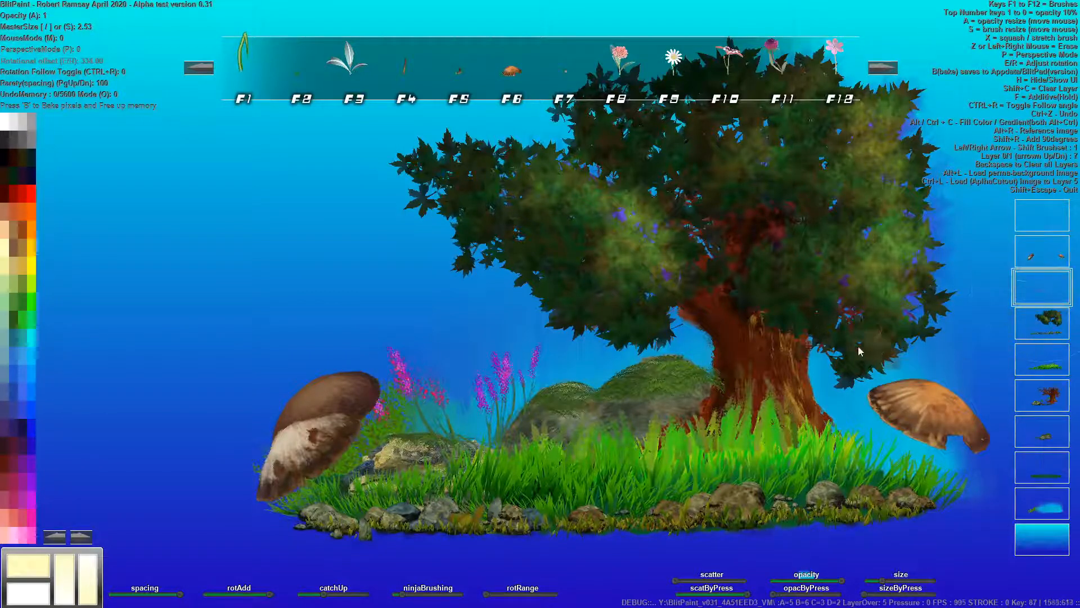
{"action": "left_click", "coordinate": [406, 66]}
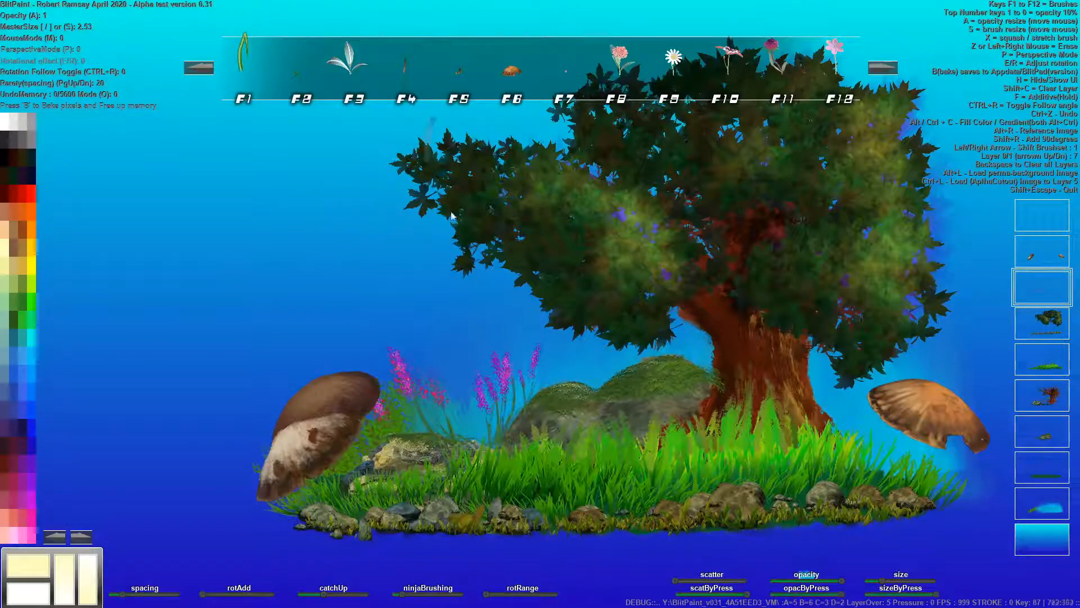
{"action": "key", "text": "r"}
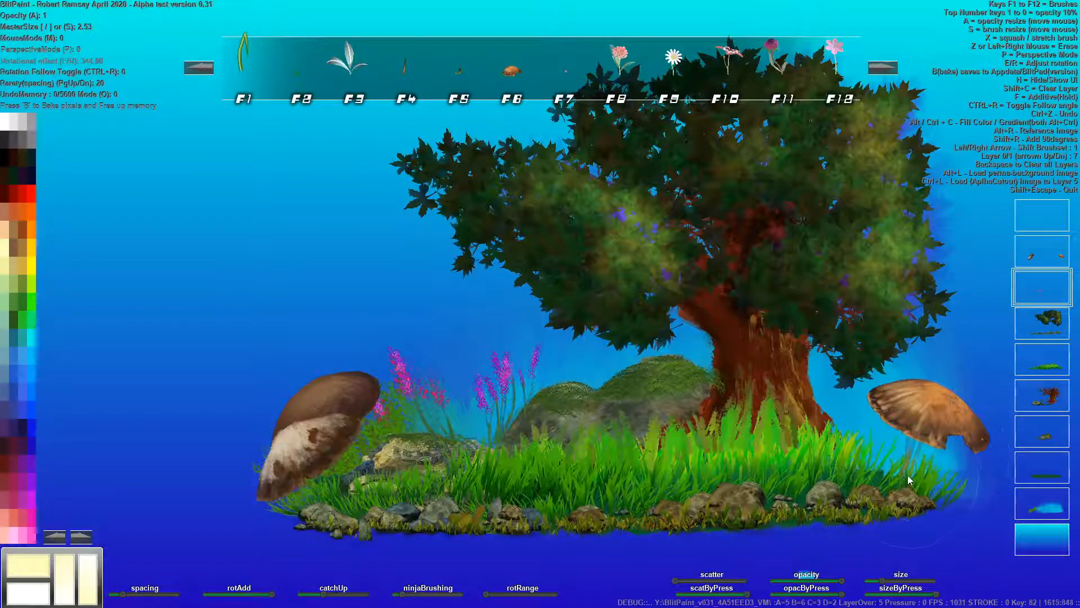
Try mushroom stems beneath the light brown cap at brush sizes 4.22 and 2.19, undoing each attempt
{"action": "key", "text": "z"}
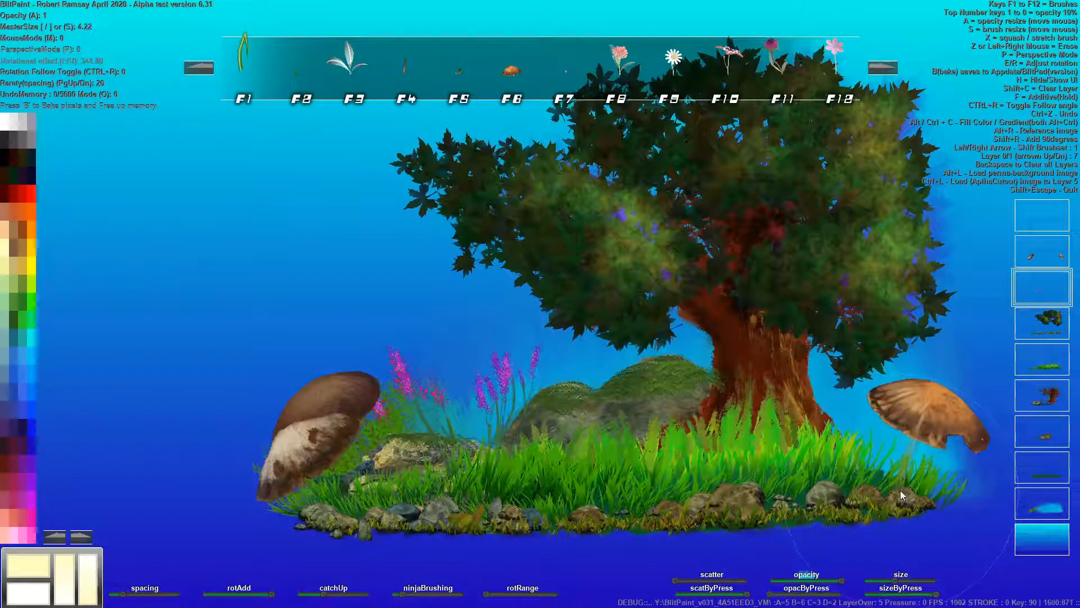
{"action": "mouse_move", "coordinate": [925, 592]}
{"action": "left_mouse_down"}
{"action": "mouse_move", "coordinate": [902, 587]}
{"action": "mouse_move", "coordinate": [910, 589]}
{"action": "left_mouse_up"}
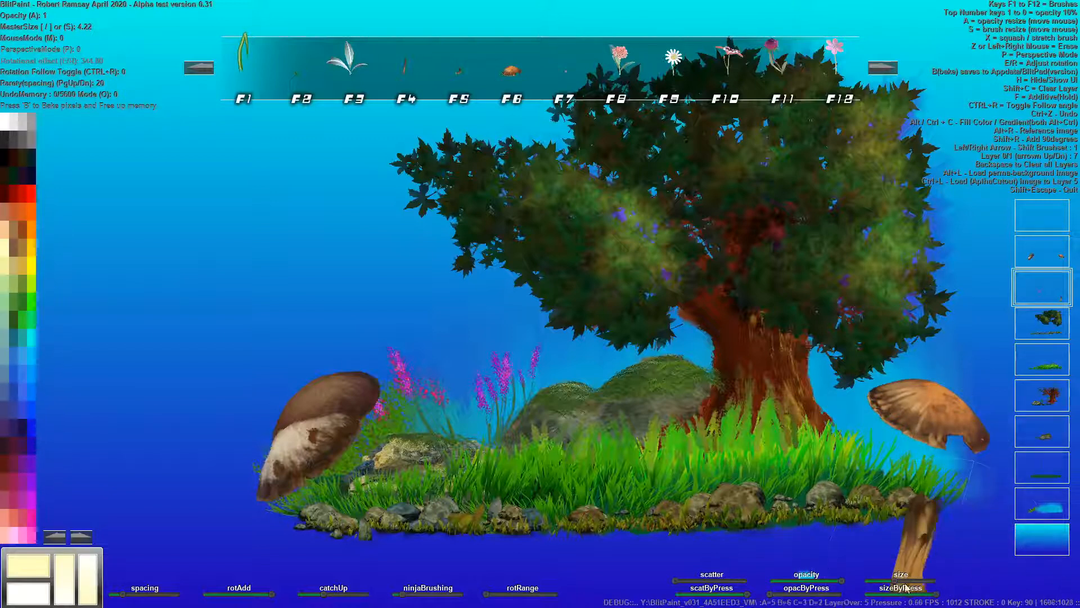
{"action": "key", "text": "ctrl+z"}
{"action": "mouse_move", "coordinate": [906, 542]}
{"action": "left_mouse_down"}
{"action": "mouse_move", "coordinate": [930, 494]}
{"action": "mouse_move", "coordinate": [897, 579]}
{"action": "left_mouse_up"}
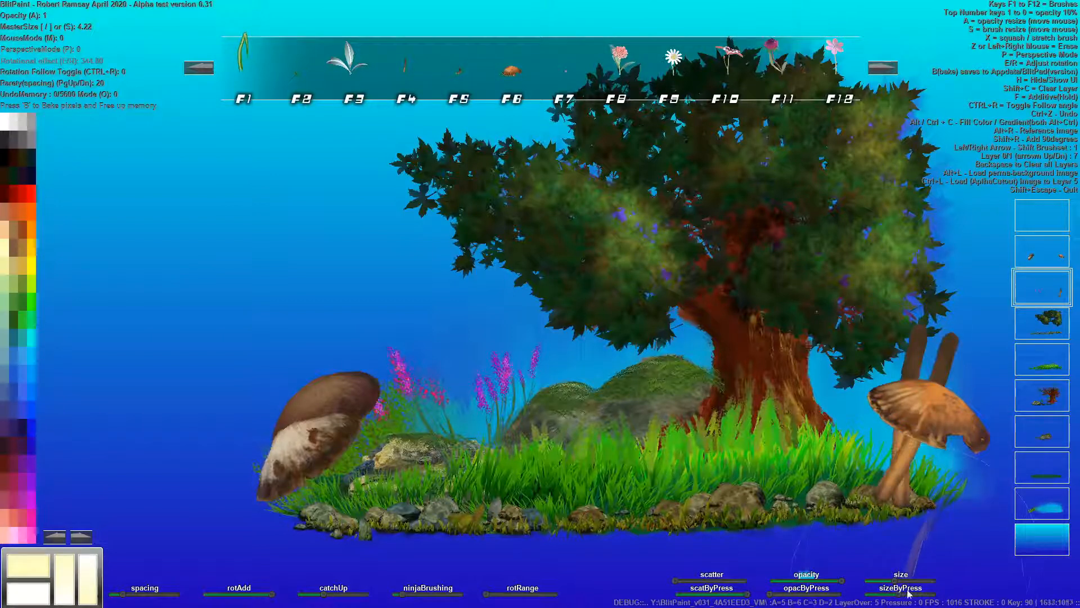
{"action": "key", "text": "ctrl+z"}
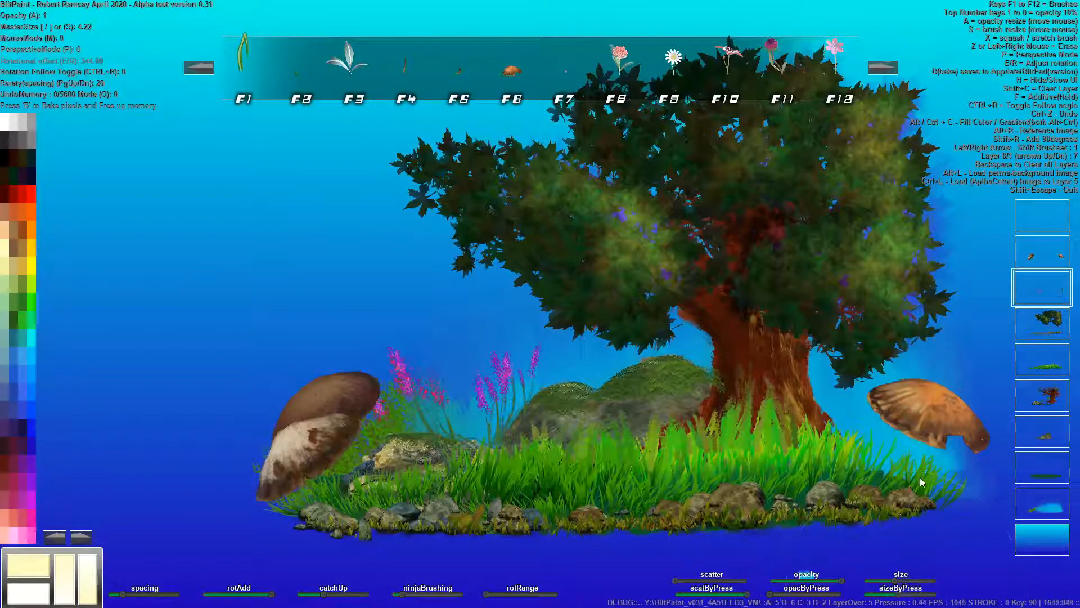
{"action": "mouse_move", "coordinate": [906, 509]}
{"action": "left_mouse_down"}
{"action": "mouse_move", "coordinate": [906, 585]}
{"action": "mouse_move", "coordinate": [900, 480]}
{"action": "mouse_move", "coordinate": [906, 523]}
{"action": "left_mouse_up"}
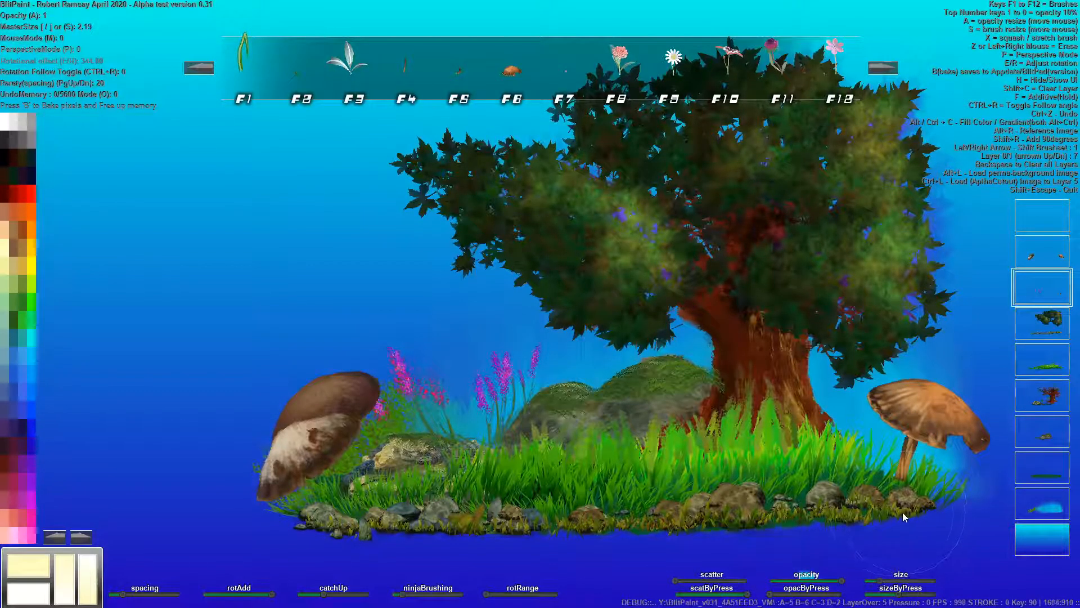
{"action": "key", "text": "ctrl+z"}
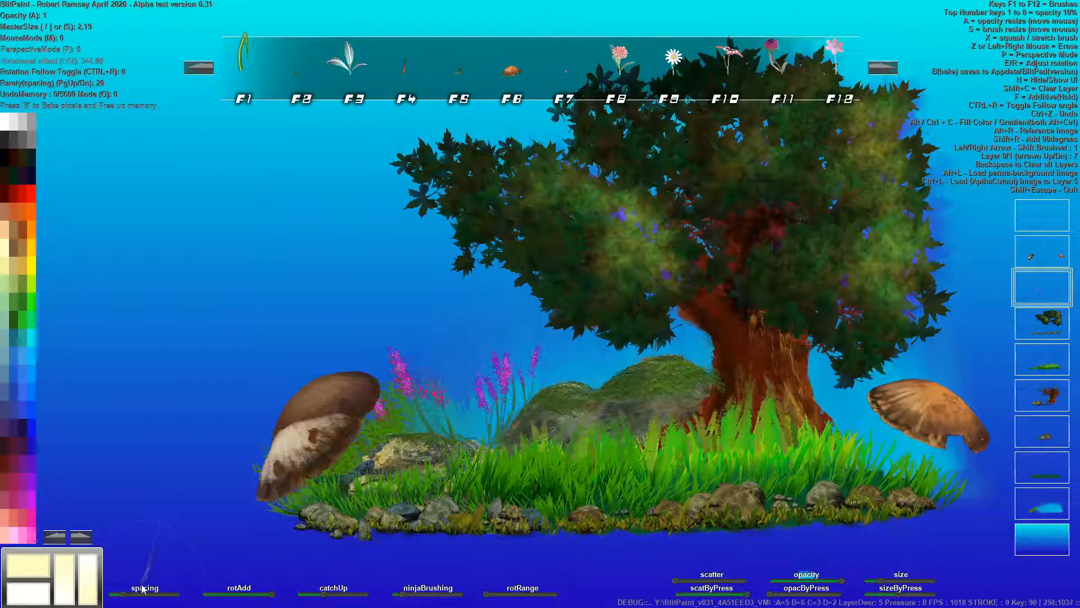
Raise the stem brush's spacing to 100 and try stem strokes beneath the light brown cap at size 3.89
{"action": "left_click_drag", "start_coordinate": [143, 588], "coordinate": [356, 573]}
{"action": "mouse_move", "coordinate": [913, 479]}
{"action": "left_mouse_down"}
{"action": "mouse_move", "coordinate": [910, 529]}
{"action": "mouse_move", "coordinate": [904, 473]}
{"action": "mouse_move", "coordinate": [906, 511]}
{"action": "mouse_move", "coordinate": [901, 485]}
{"action": "mouse_move", "coordinate": [917, 473]}
{"action": "mouse_move", "coordinate": [908, 522]}
{"action": "mouse_move", "coordinate": [910, 478]}
{"action": "left_mouse_up"}
{"action": "left_click_drag", "start_coordinate": [881, 582], "coordinate": [895, 581]}
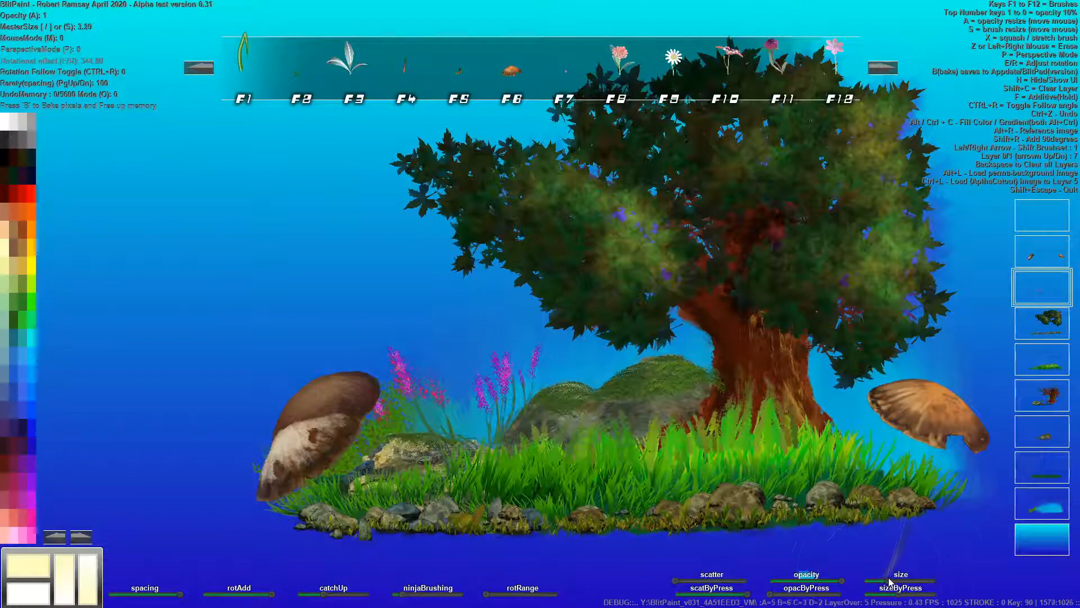
{"action": "left_click_drag", "start_coordinate": [906, 506], "coordinate": [924, 337]}
{"action": "mouse_move", "coordinate": [915, 533]}
{"action": "left_mouse_down"}
{"action": "mouse_move", "coordinate": [897, 506]}
{"action": "mouse_move", "coordinate": [897, 571]}
{"action": "mouse_move", "coordinate": [917, 360]}
{"action": "mouse_move", "coordinate": [895, 446]}
{"action": "left_mouse_up"}
Try stems beneath the light brown cap at brush size 3.20, undoing each attempt
{"action": "left_click_drag", "start_coordinate": [892, 580], "coordinate": [887, 581]}
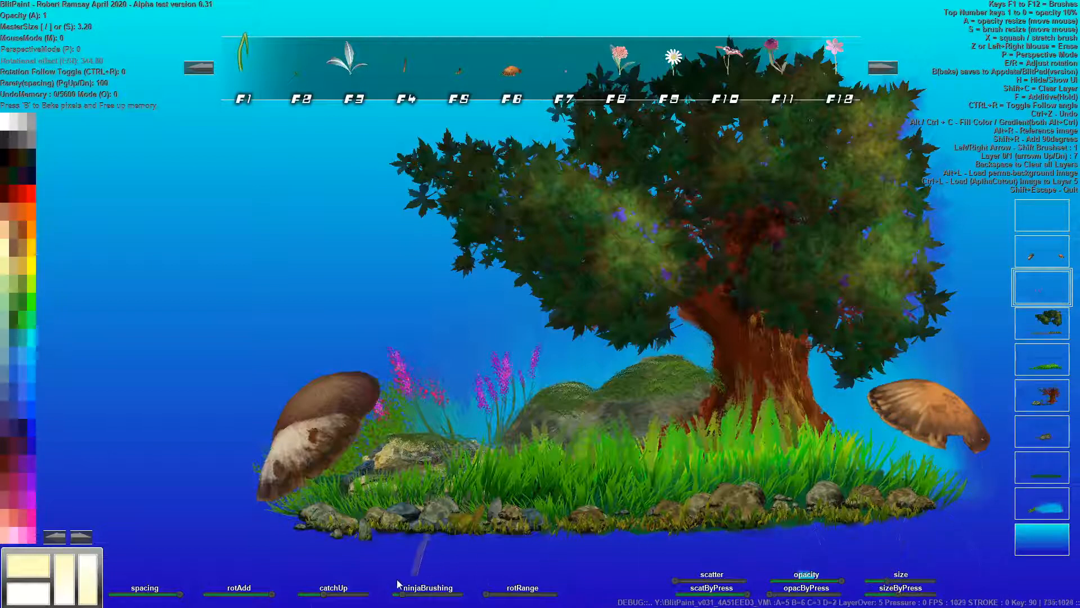
{"action": "mouse_move", "coordinate": [911, 475]}
{"action": "left_mouse_down"}
{"action": "mouse_move", "coordinate": [912, 526]}
{"action": "mouse_move", "coordinate": [918, 503]}
{"action": "left_mouse_up"}
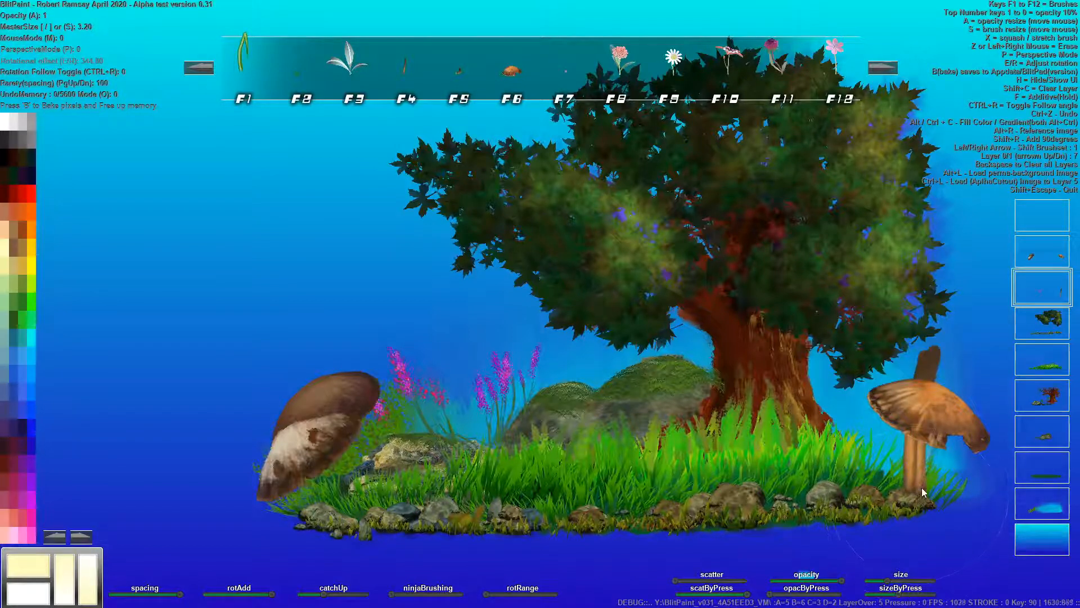
{"action": "key", "text": "ctrl+z"}
{"action": "left_click_drag", "start_coordinate": [903, 486], "coordinate": [896, 485]}
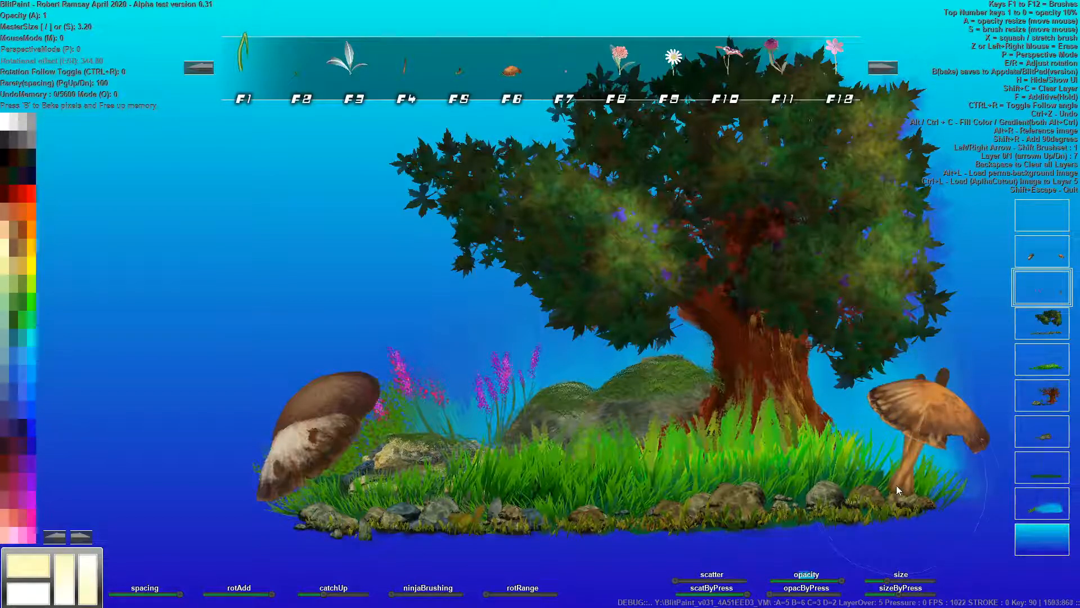
{"action": "key", "text": "ctrl+z"}
At brush size 2.50, paint a single thin brown stem beneath the light brown cap, undoing misplaced strokes
{"action": "key", "text": "bracketleft"}
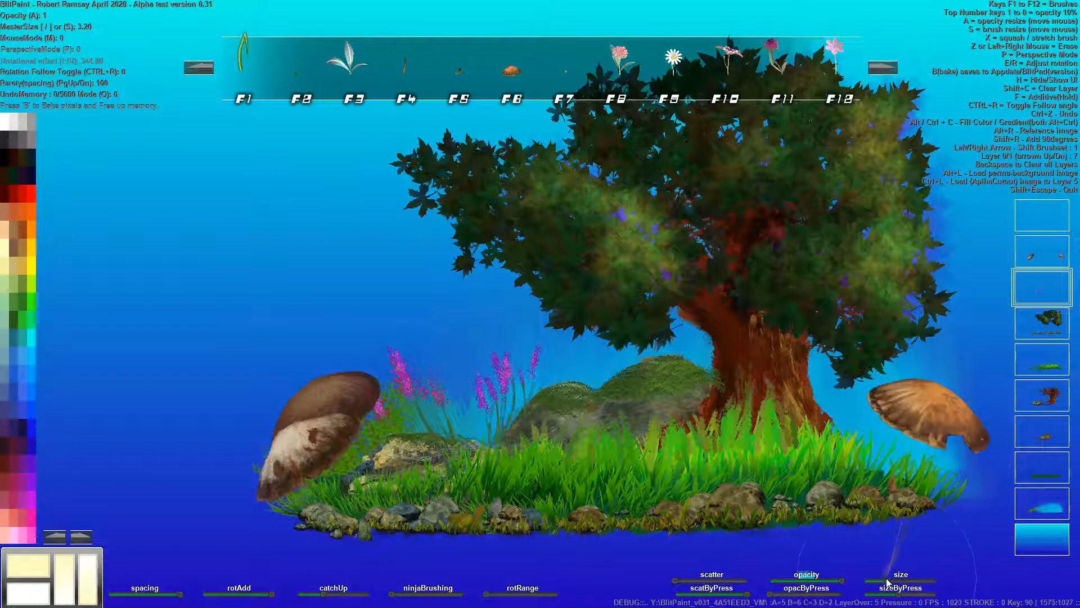
{"action": "mouse_move", "coordinate": [904, 489]}
{"action": "left_mouse_down"}
{"action": "mouse_move", "coordinate": [897, 501]}
{"action": "mouse_move", "coordinate": [900, 488]}
{"action": "left_mouse_up"}
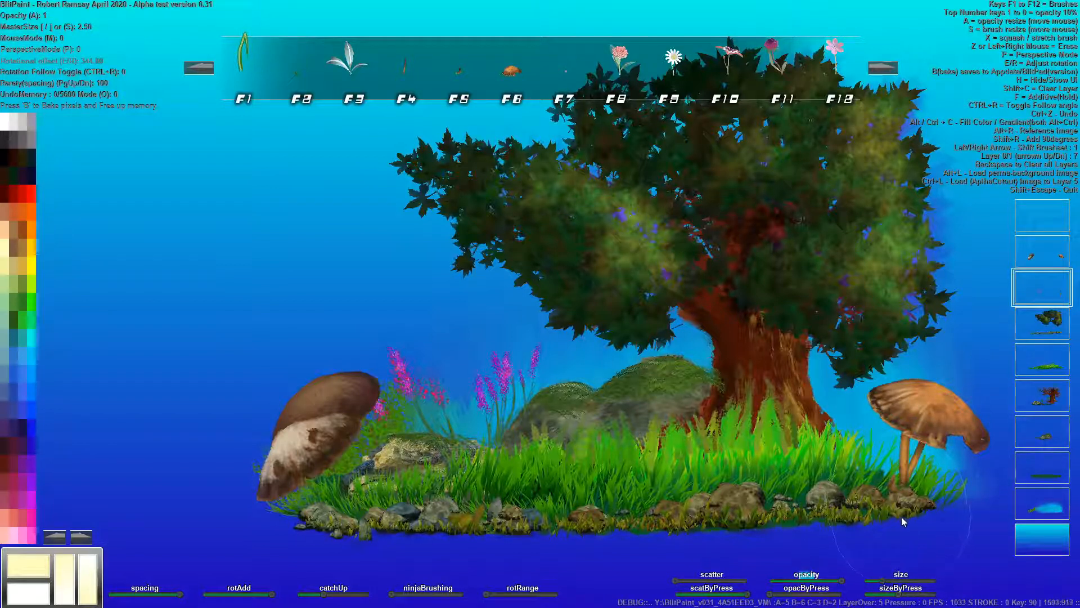
{"action": "key", "text": "ctrl+z"}
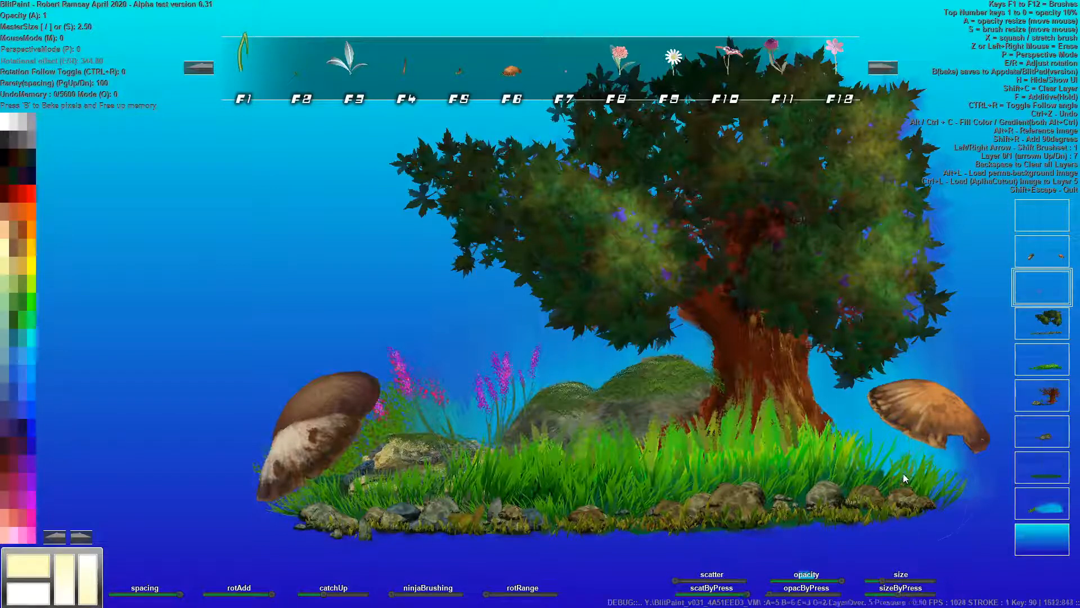
{"action": "key", "text": "ctrl+z"}
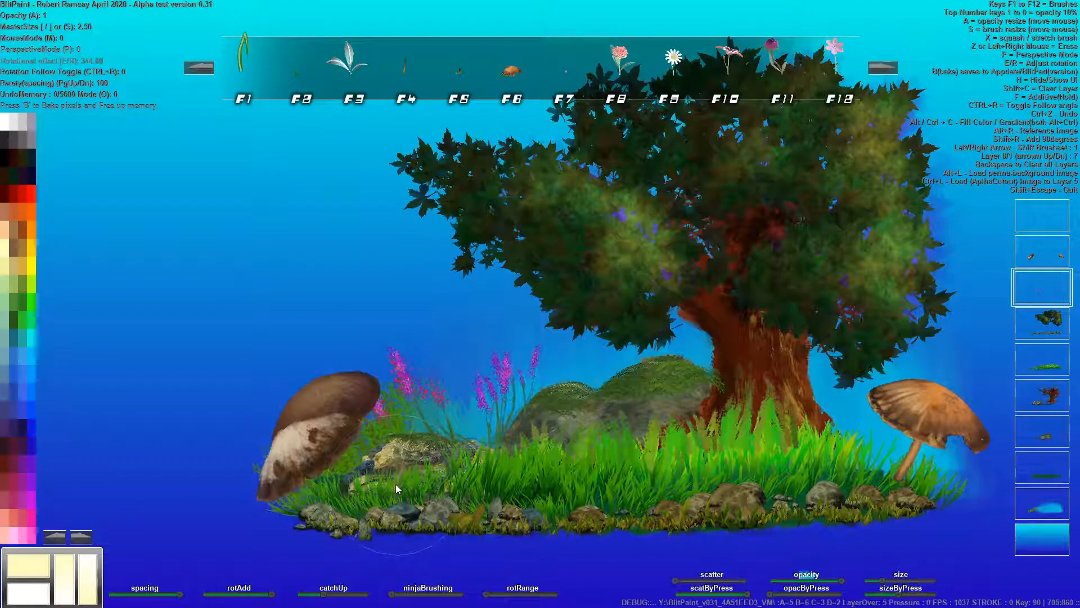
Try stems at different rotations beneath the dark brown mushroom cap at brush size 2.50, erasing misplaced strokes
{"action": "key", "text": "e"}
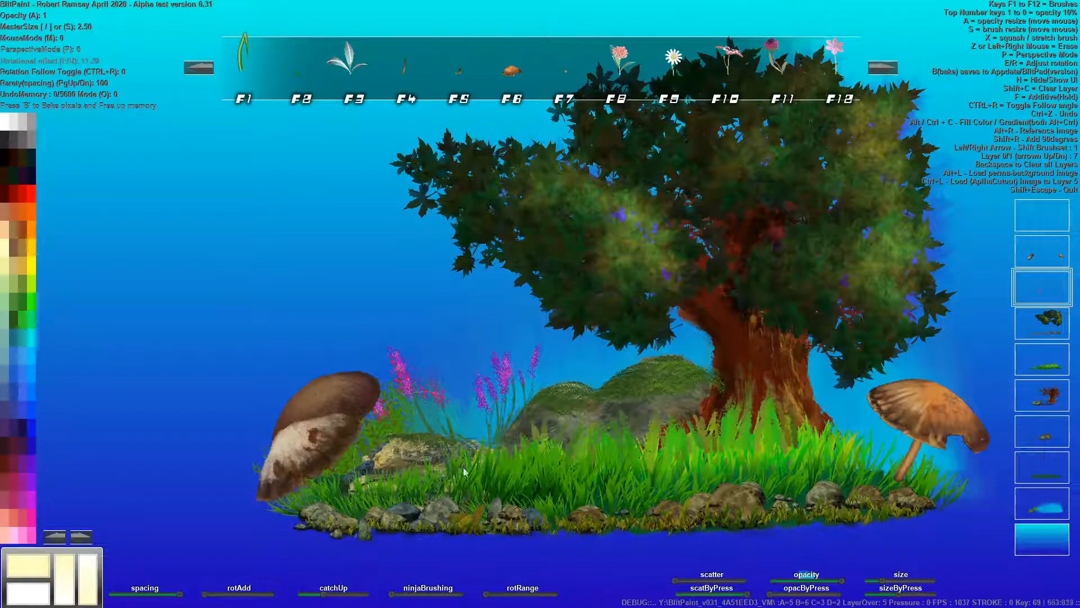
{"action": "key", "text": "e"}
{"action": "left_click", "coordinate": [340, 487]}
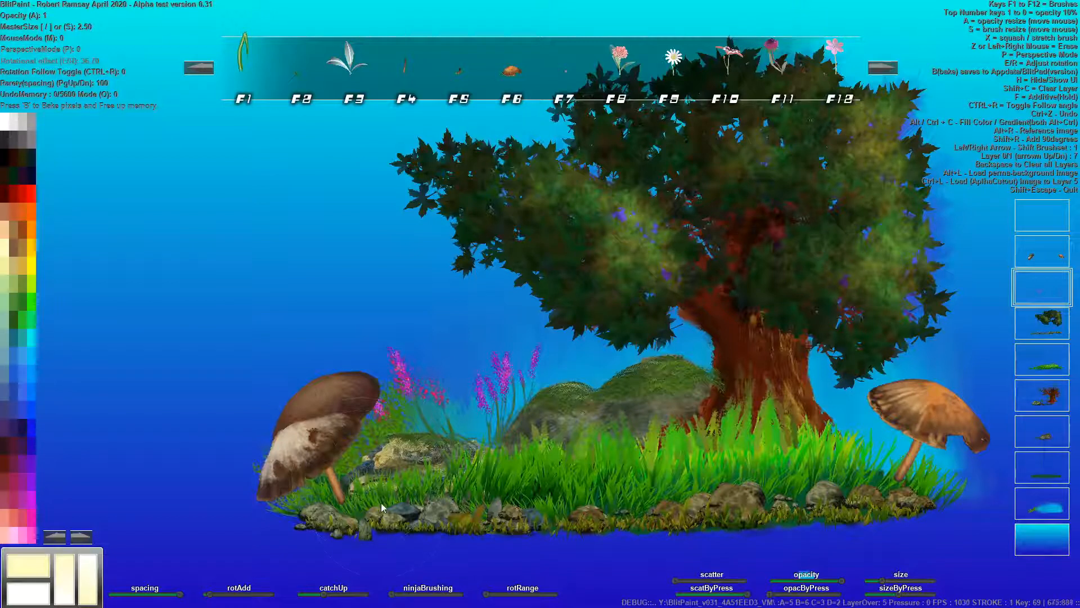
{"action": "left_click", "coordinate": [365, 467]}
{"action": "key", "text": "r"}
{"action": "key", "text": "shift"}
{"action": "left_click", "coordinate": [379, 472]}
{"action": "key", "text": "z"}
{"action": "mouse_move", "coordinate": [384, 480]}
{"action": "left_mouse_down"}
{"action": "mouse_move", "coordinate": [373, 474]}
{"action": "mouse_move", "coordinate": [336, 519]}
{"action": "left_mouse_up"}
{"action": "left_click", "coordinate": [338, 503]}
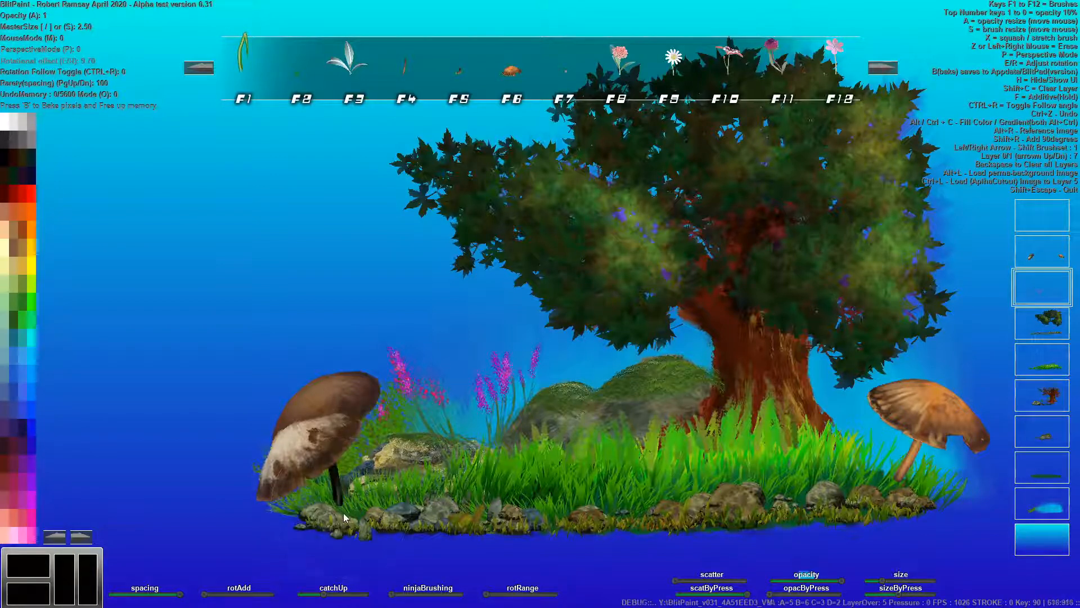
Remove the black stem, switch the brush colors to pale yellow and paint two thin stems beneath the dark brown mushroom cap
{"action": "key", "text": "alt"}
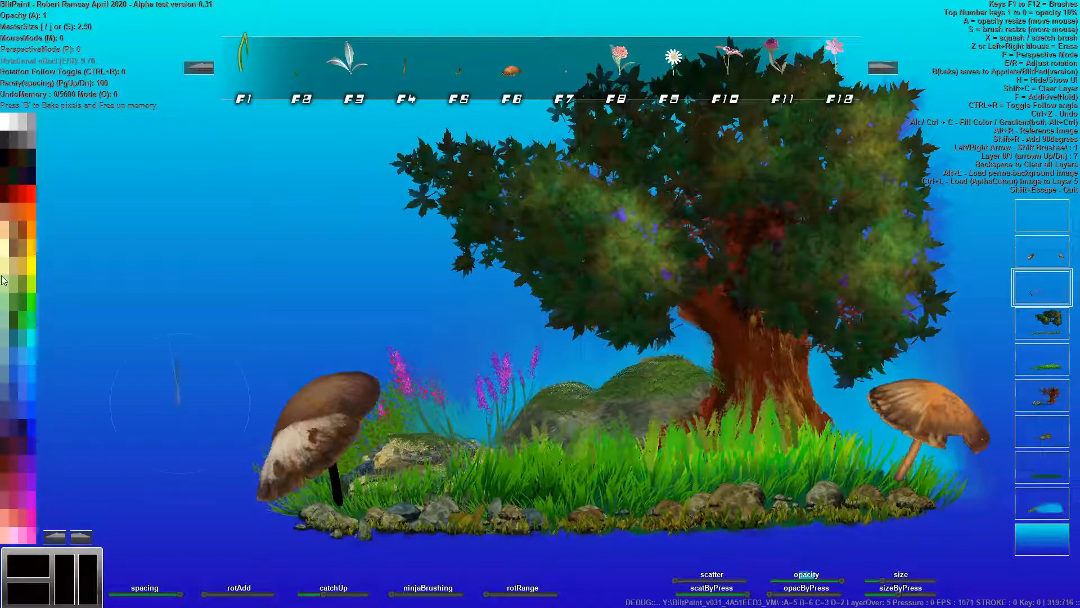
{"action": "key", "text": "super"}
{"action": "key", "text": "super"}
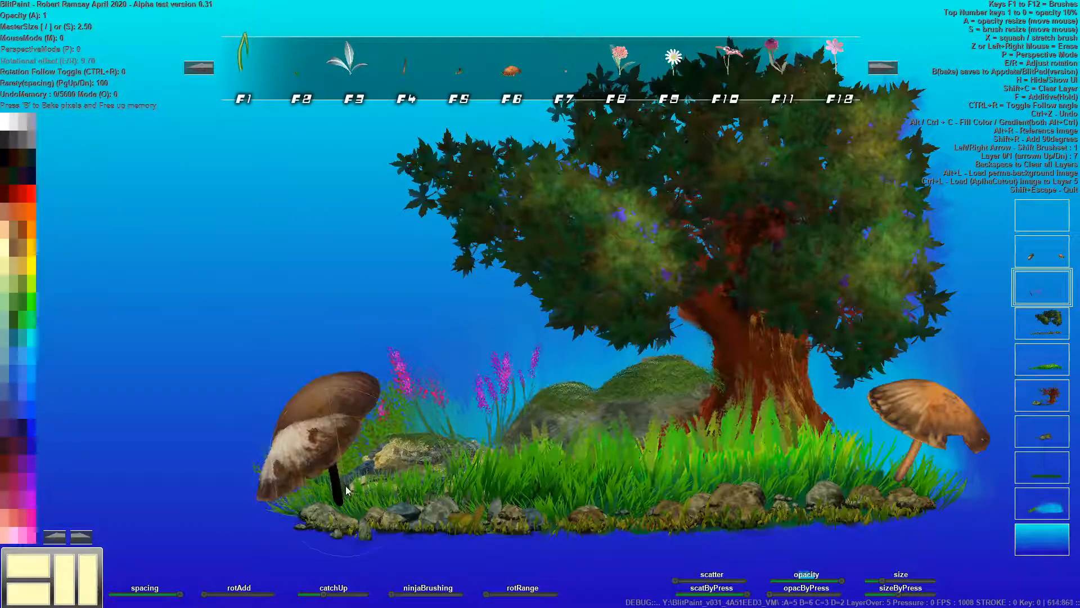
{"action": "key", "text": "z"}
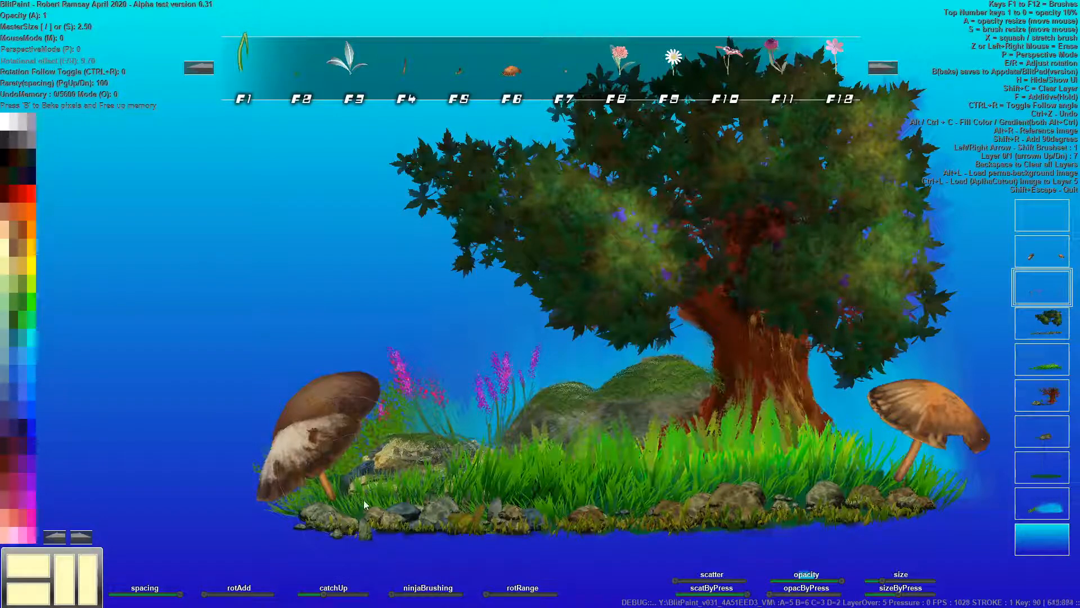
{"action": "left_click_drag", "start_coordinate": [347, 488], "coordinate": [351, 437]}
{"action": "key", "text": "z"}
{"action": "key", "text": "e"}
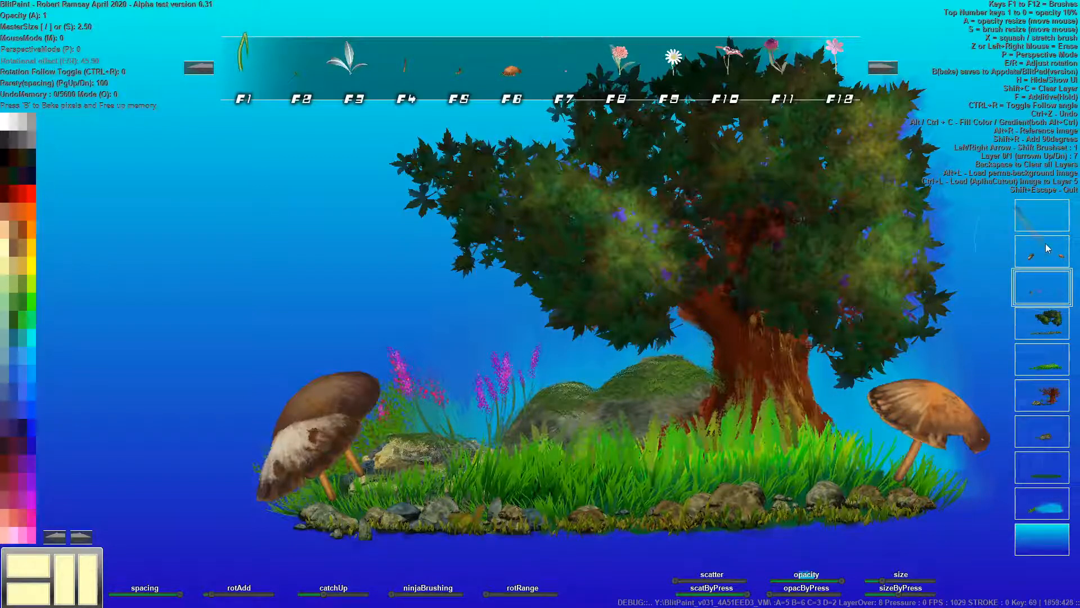
On the topmost layer, paint small green foliage over the mushroom stem bases with the F2 brush at size 0.93
{"action": "left_click", "coordinate": [1042, 216]}
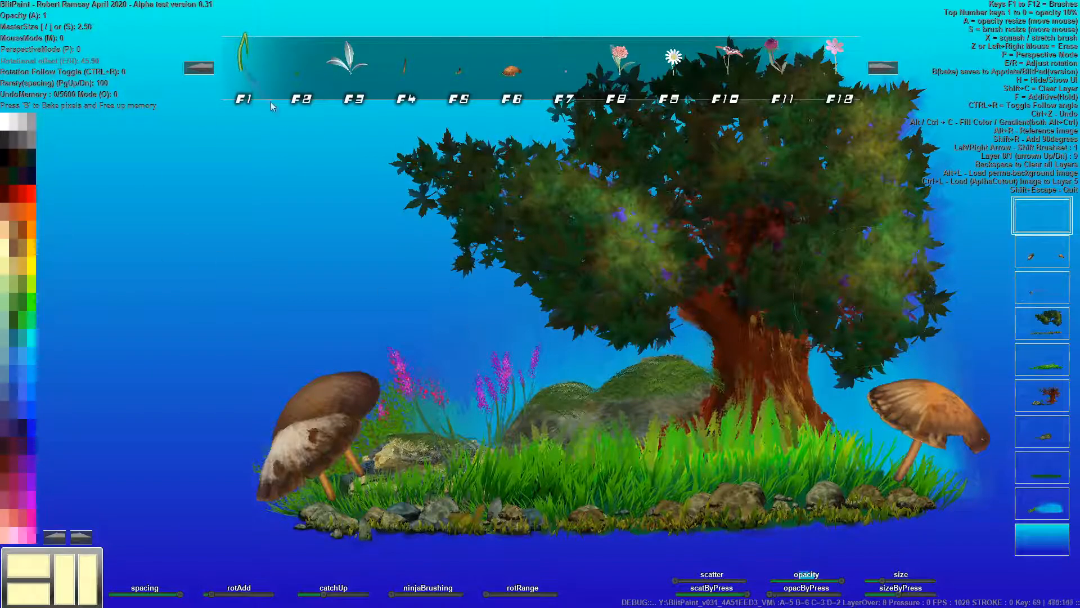
{"action": "left_click", "coordinate": [297, 75]}
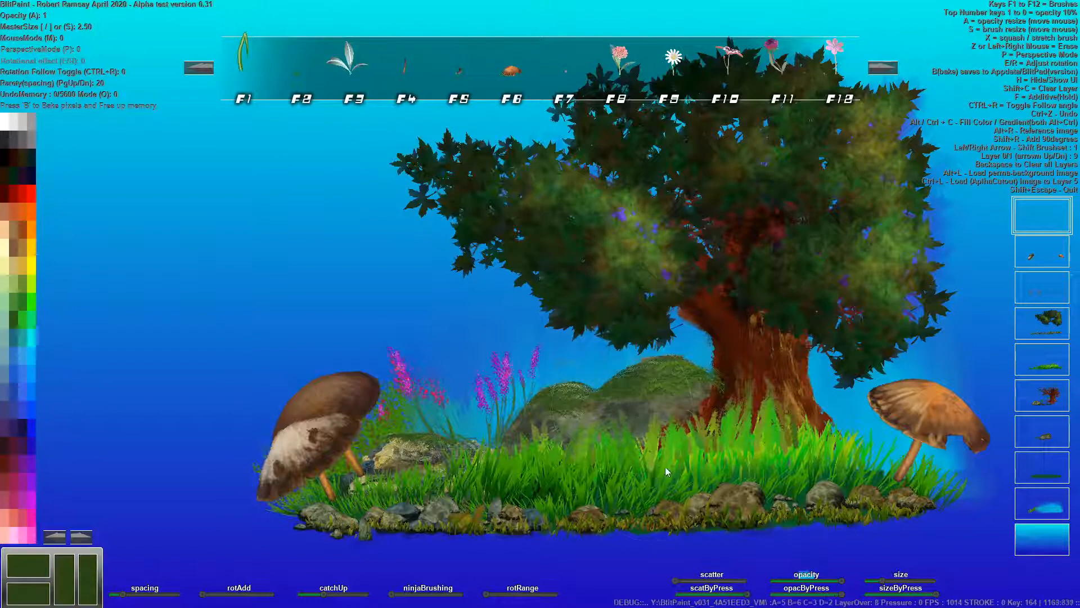
{"action": "key", "text": "s"}
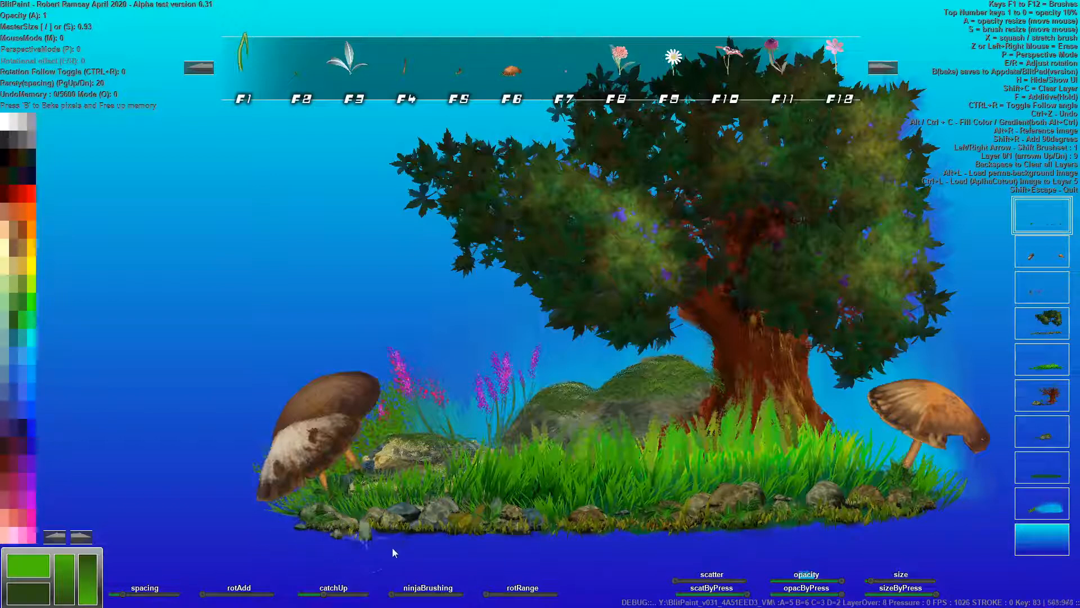
Stamp dark green leafy plants near the tree trunk and mossy rocks, using the grass layer and the trunk layer beneath it
{"action": "key", "text": "Down"}
{"action": "key", "text": "Down"}
{"action": "key", "text": "Down"}
{"action": "key", "text": "Down"}
{"action": "left_click", "coordinate": [674, 449]}
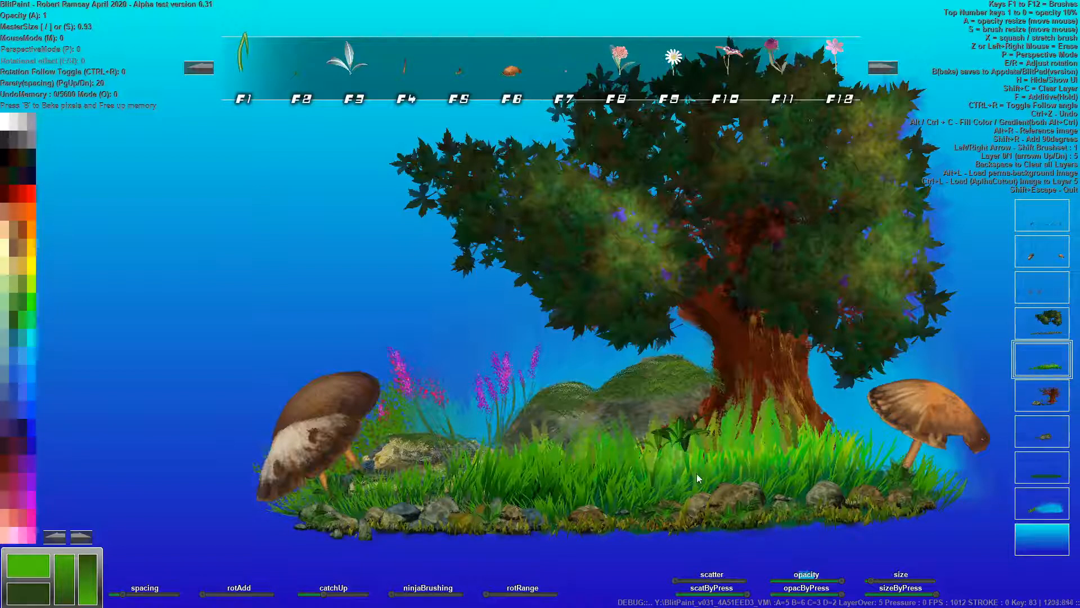
{"action": "key", "text": "Down"}
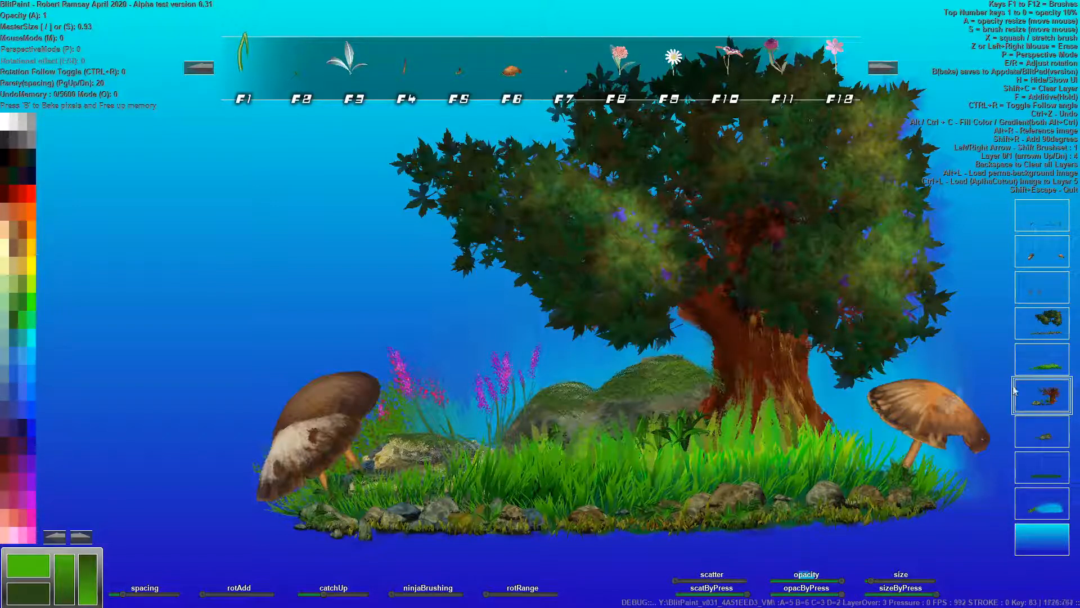
On the grass layer, fill the brush with bright green and paint soft foliage through the grass at opacity 0.30 and size 1.20
{"action": "left_click", "coordinate": [1047, 355]}
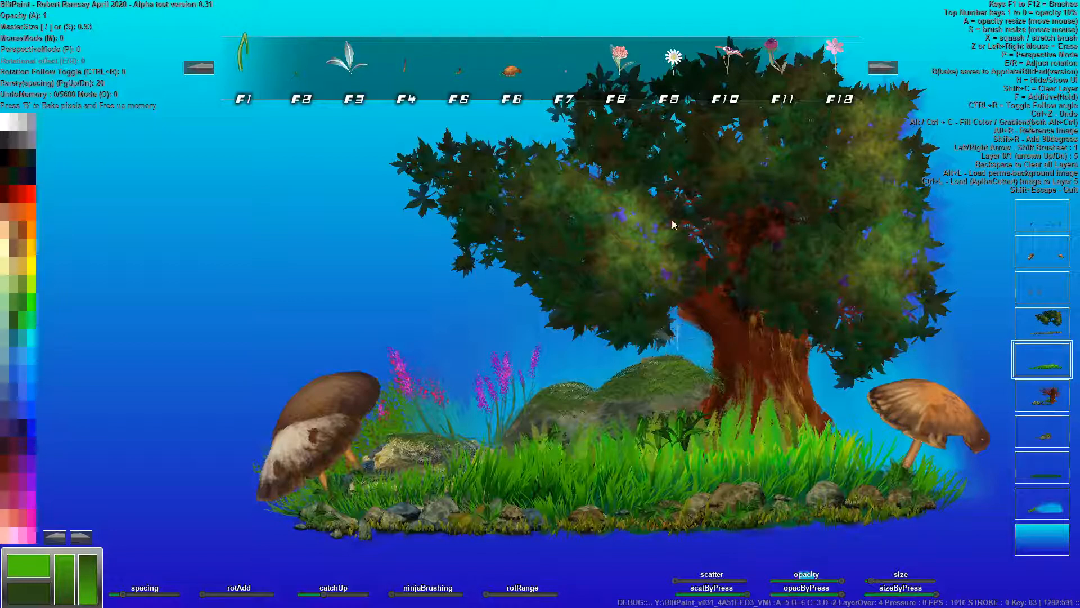
{"action": "left_click", "coordinate": [670, 461], "text": "ctrl+alt"}
{"action": "mouse_move", "coordinate": [681, 469]}
{"action": "left_mouse_down"}
{"action": "mouse_move", "coordinate": [664, 489]}
{"action": "mouse_move", "coordinate": [728, 507]}
{"action": "left_mouse_up"}
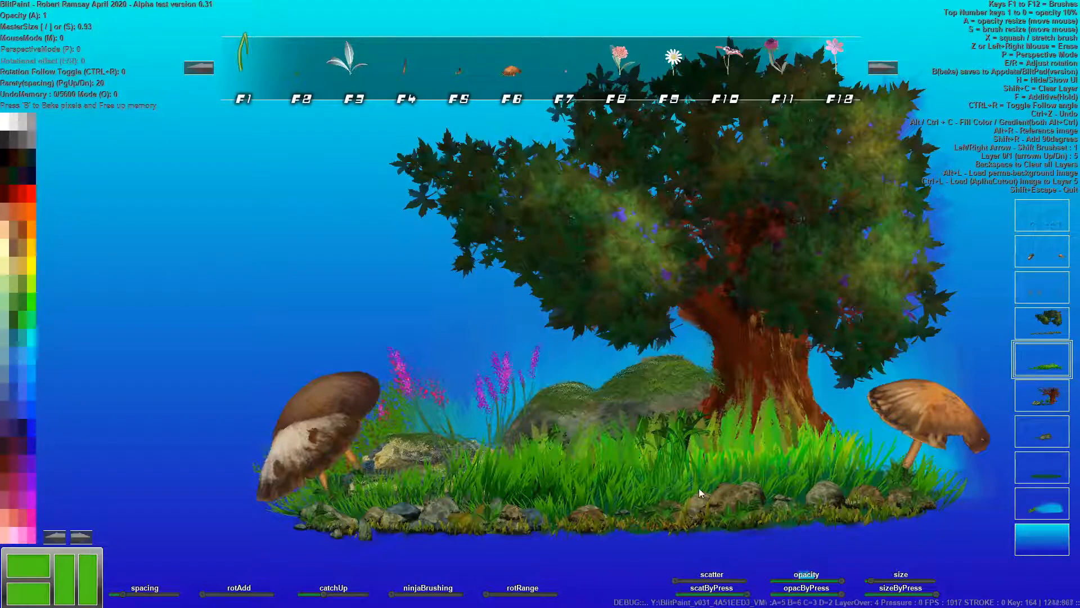
{"action": "key", "text": "3"}
{"action": "key", "text": "s"}
{"action": "mouse_move", "coordinate": [829, 477]}
{"action": "left_mouse_down"}
{"action": "mouse_move", "coordinate": [713, 498]}
{"action": "mouse_move", "coordinate": [743, 477]}
{"action": "mouse_move", "coordinate": [765, 482]}
{"action": "mouse_move", "coordinate": [618, 504]}
{"action": "left_mouse_up"}
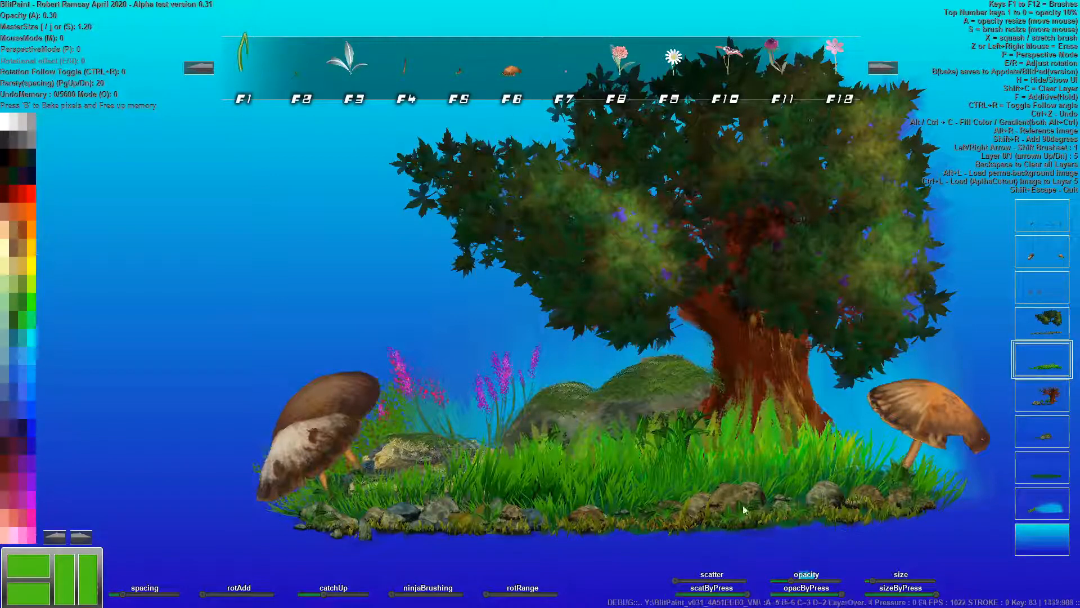
On the topmost layer, paint foliage along the island's rocky front edge, ending at brush size 0.80 and opacity 0.40
{"action": "left_click", "coordinate": [1032, 239]}
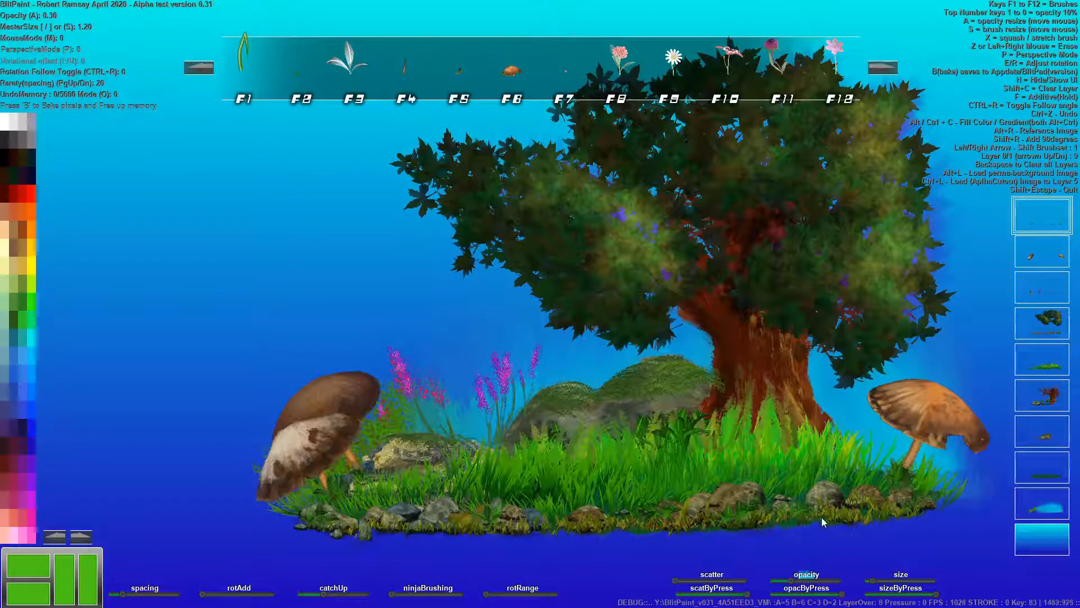
{"action": "key", "text": "bracketleft"}
{"action": "key", "text": "bracketleft"}
{"action": "key", "text": "bracketleft"}
{"action": "key", "text": "bracketleft"}
{"action": "key", "text": "bracketleft"}
{"action": "mouse_move", "coordinate": [818, 511]}
{"action": "left_mouse_down"}
{"action": "mouse_move", "coordinate": [958, 505]}
{"action": "mouse_move", "coordinate": [906, 514]}
{"action": "left_mouse_up"}
{"action": "key", "text": "bracketright"}
{"action": "key", "text": "4"}
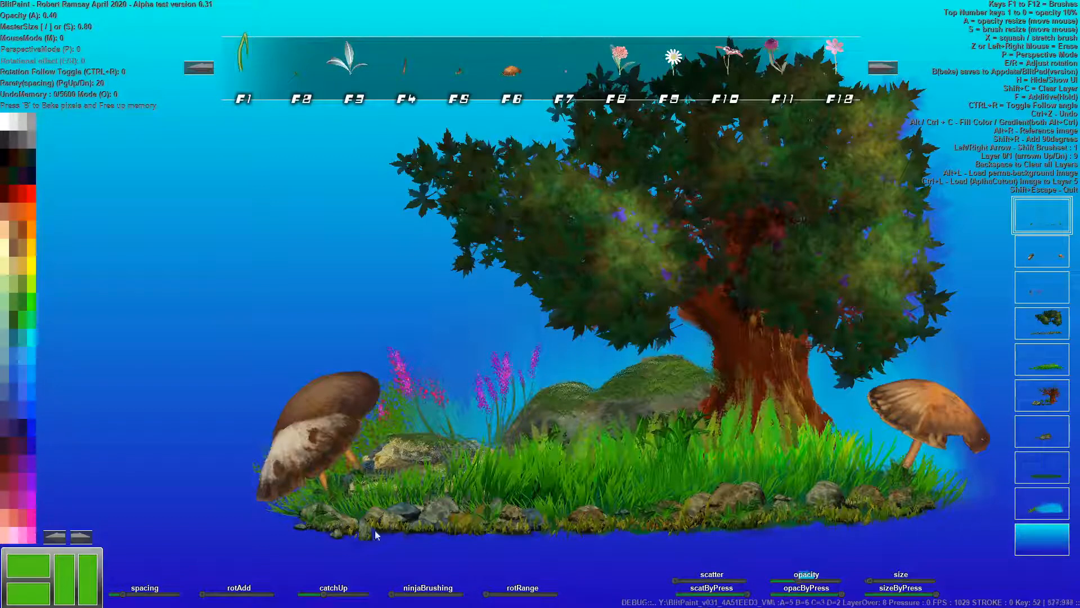
{"action": "mouse_move", "coordinate": [358, 528]}
{"action": "left_mouse_down"}
{"action": "mouse_move", "coordinate": [315, 529]}
{"action": "mouse_move", "coordinate": [370, 538]}
{"action": "left_mouse_up"}
{"action": "left_click_drag", "start_coordinate": [829, 523], "coordinate": [834, 560]}
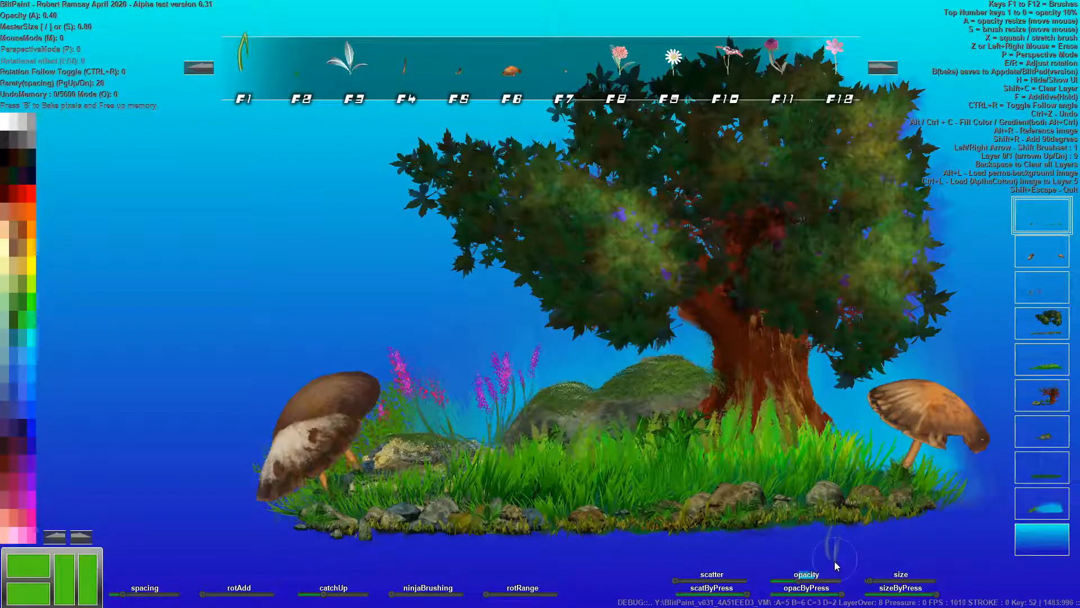
Hide the interface, save the finished island painting and quit the painting program
{"action": "key", "text": "h"}
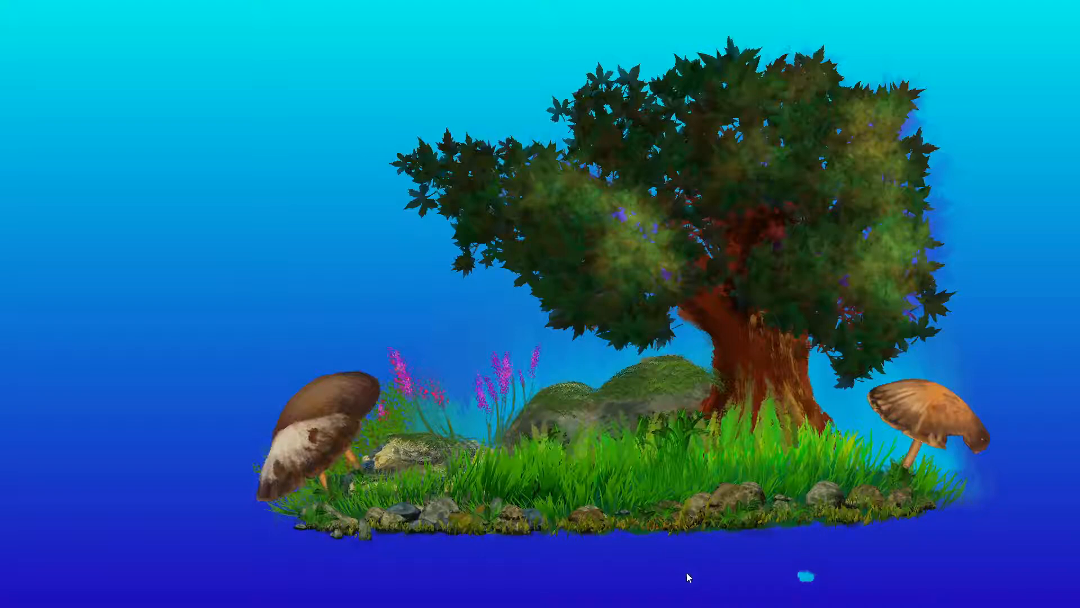
{"action": "key", "text": "ctrl+shift+s"}
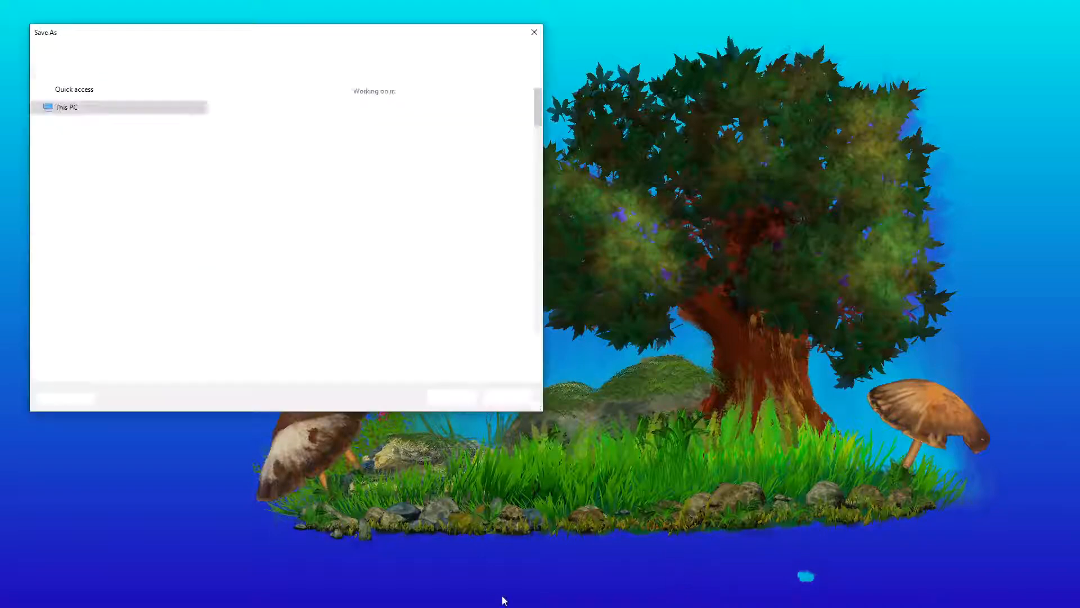
{"action": "key", "text": "Return"}
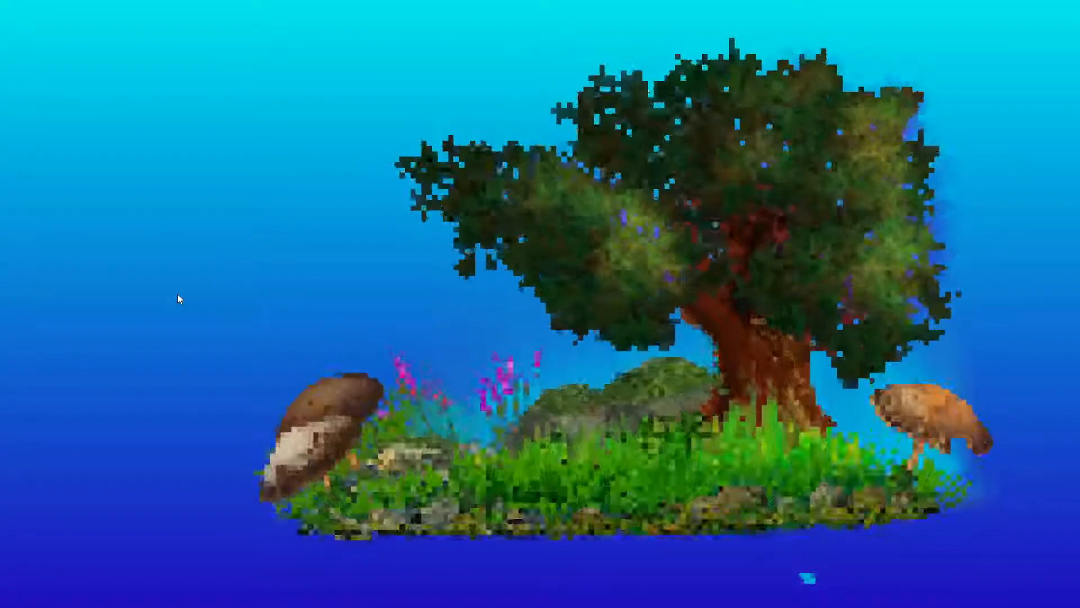
{"action": "key", "text": "Escape"}
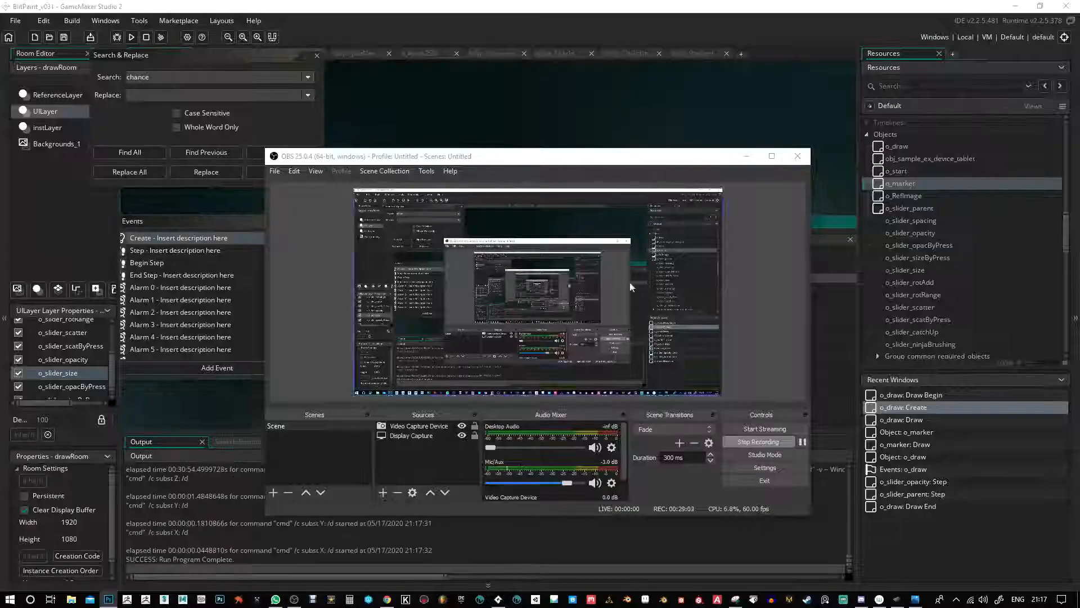
Switch to Photoshop, paste the island painting into a new document and extend the canvas height
{"action": "left_click", "coordinate": [109, 598]}
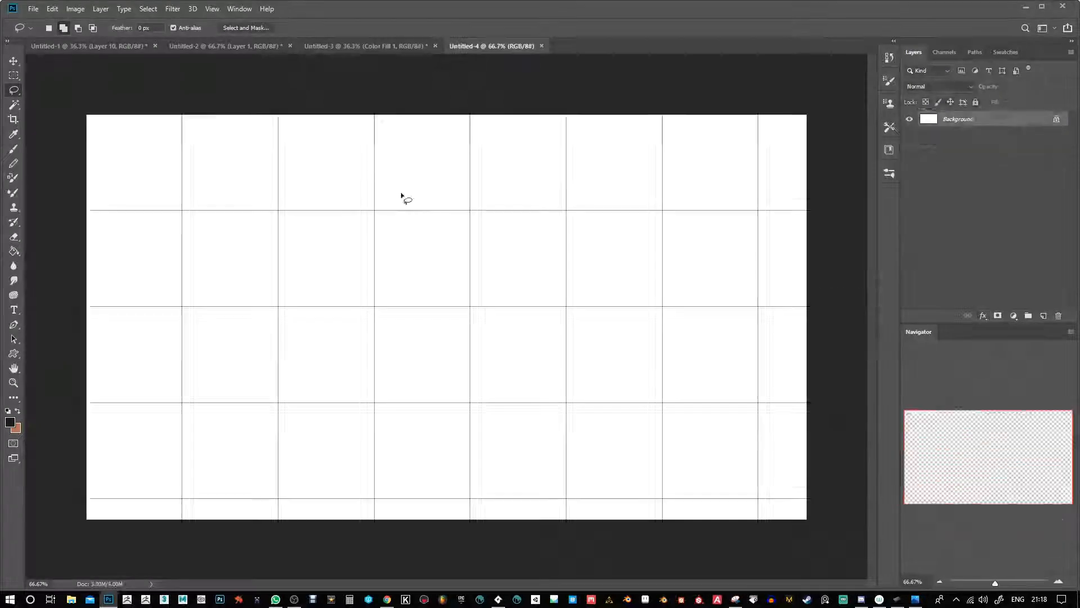
{"action": "key", "text": "r"}
{"action": "key", "text": "alt+ctrl+c"}
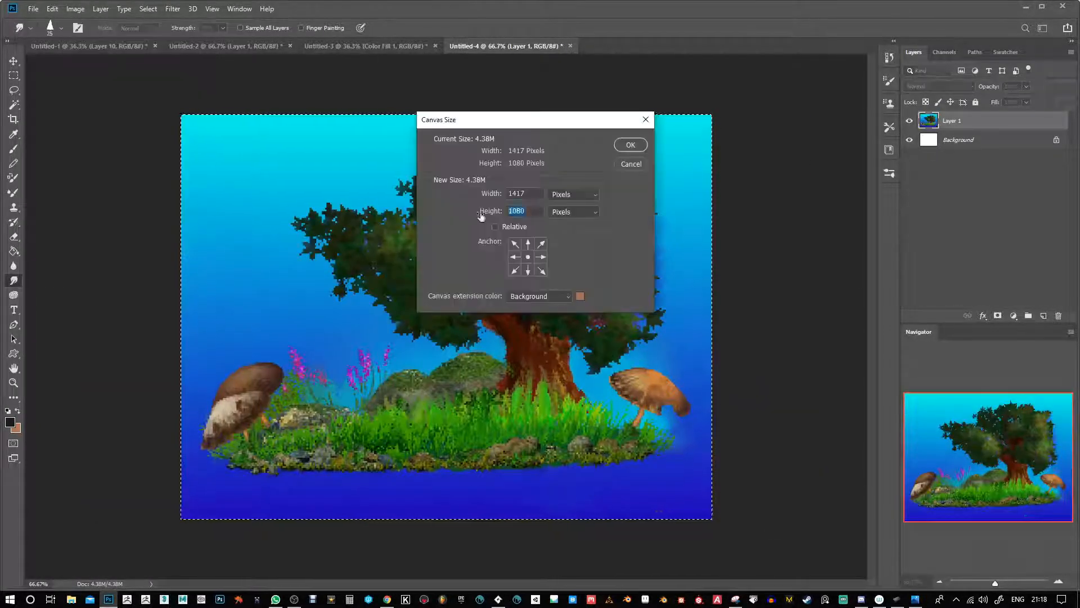
{"action": "key", "text": "Return"}
Duplicate the painting layer and place the copy upside down beneath the island as a mirrored reflection
{"action": "key", "text": "ctrl+j"}
{"action": "left_click_drag", "start_coordinate": [579, 365], "coordinate": [580, 436]}
{"action": "key", "text": "m"}
{"action": "key", "text": "ctrl+0"}
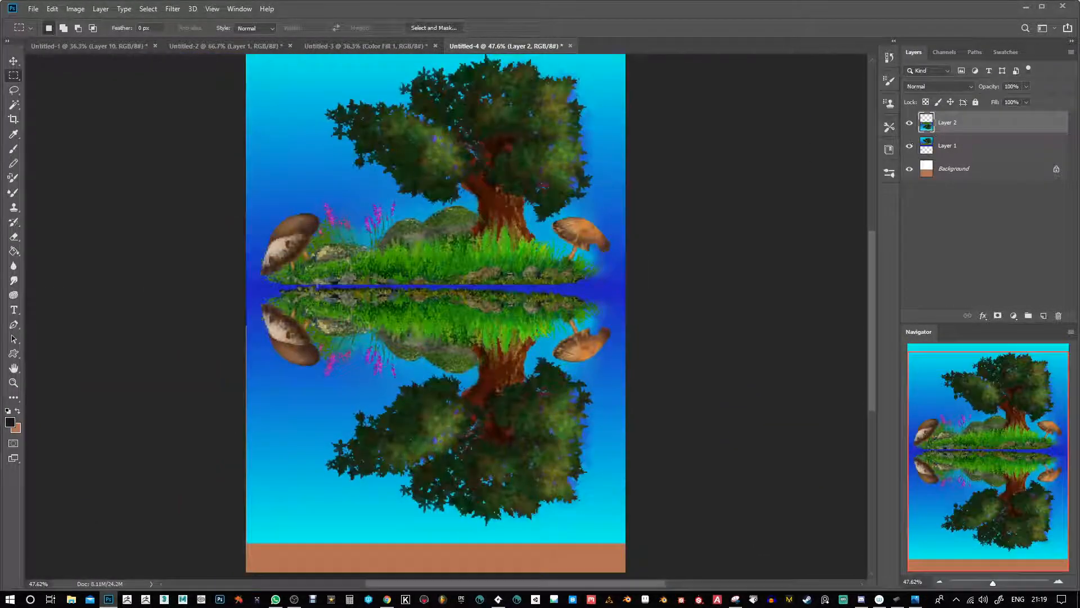
Apply a filter to the mirrored reflection layer and mask off its part above the waterline
{"action": "left_click", "coordinate": [173, 9]}
{"action": "left_click", "coordinate": [337, 203]}
{"action": "left_click", "coordinate": [798, 118]}
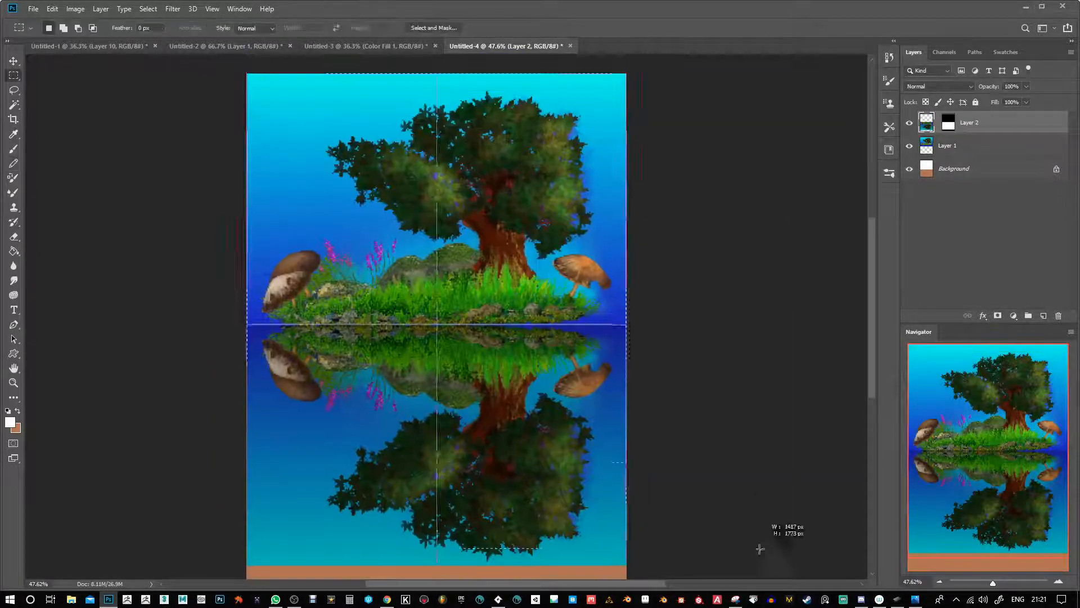
Compress the reflection vertically by raising its lower edge, and select the reflection layer for smudging at 80% strength
{"action": "left_click_drag", "start_coordinate": [436, 570], "coordinate": [437, 518]}
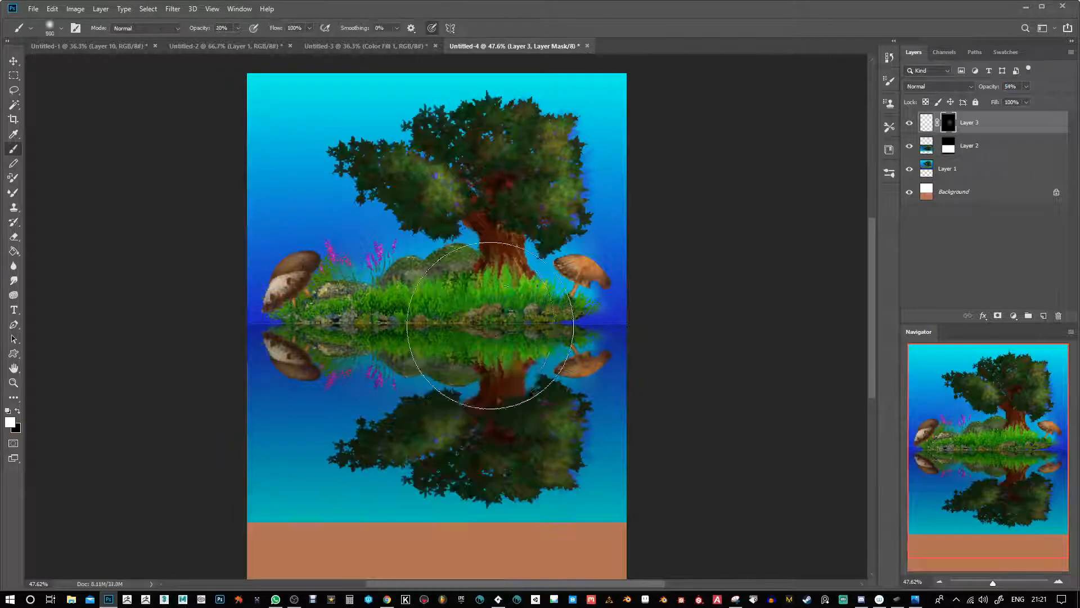
{"action": "left_click", "coordinate": [968, 145]}
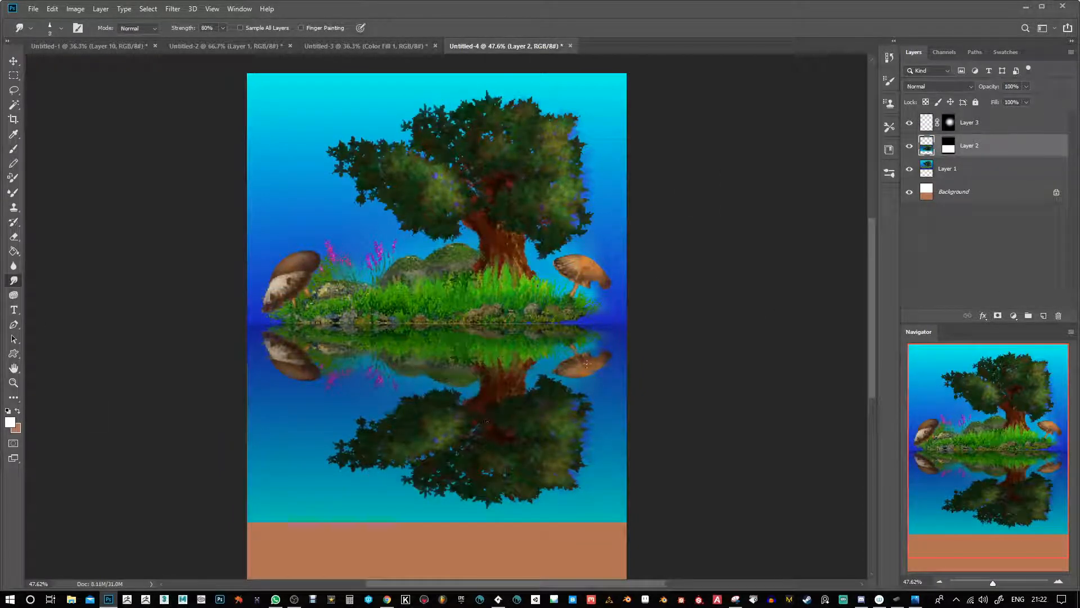